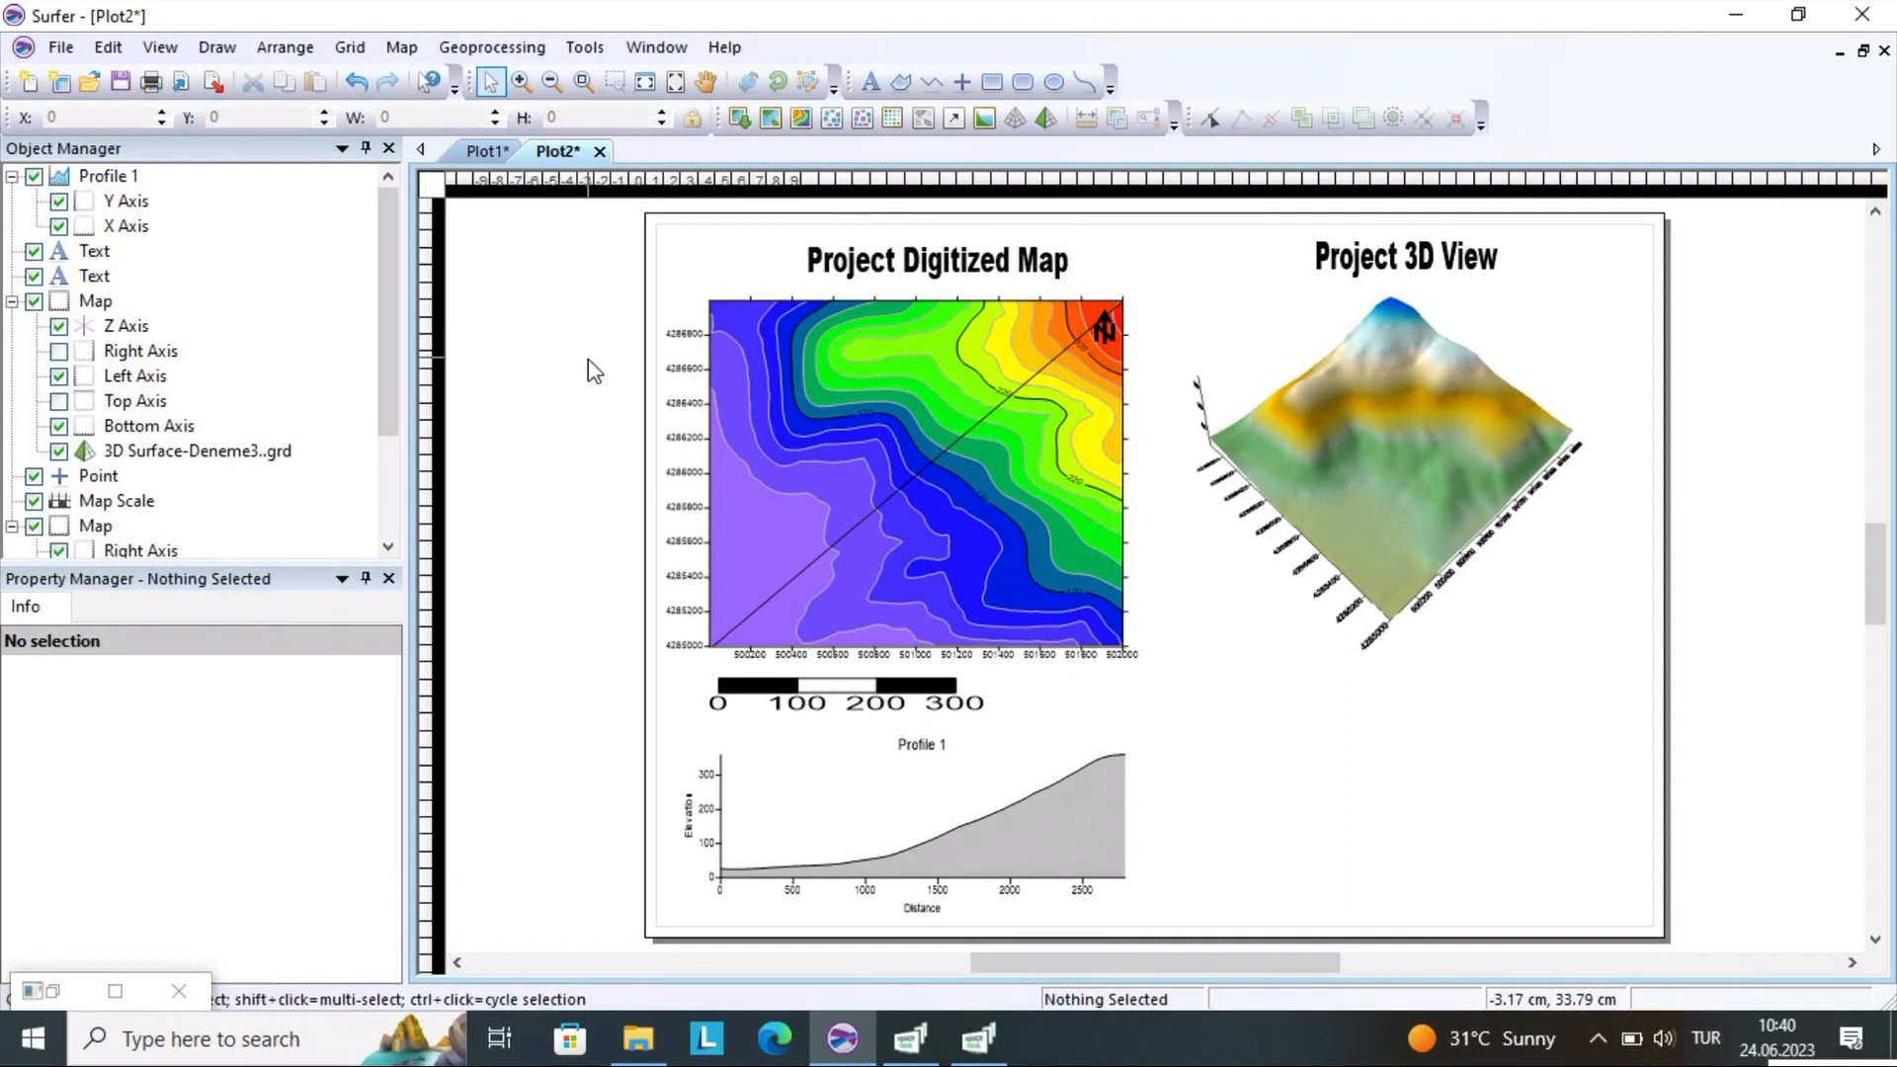
Switch to the Plot1 document and turn on the drawing grid for its page
{"action": "left_click", "coordinate": [488, 155]}
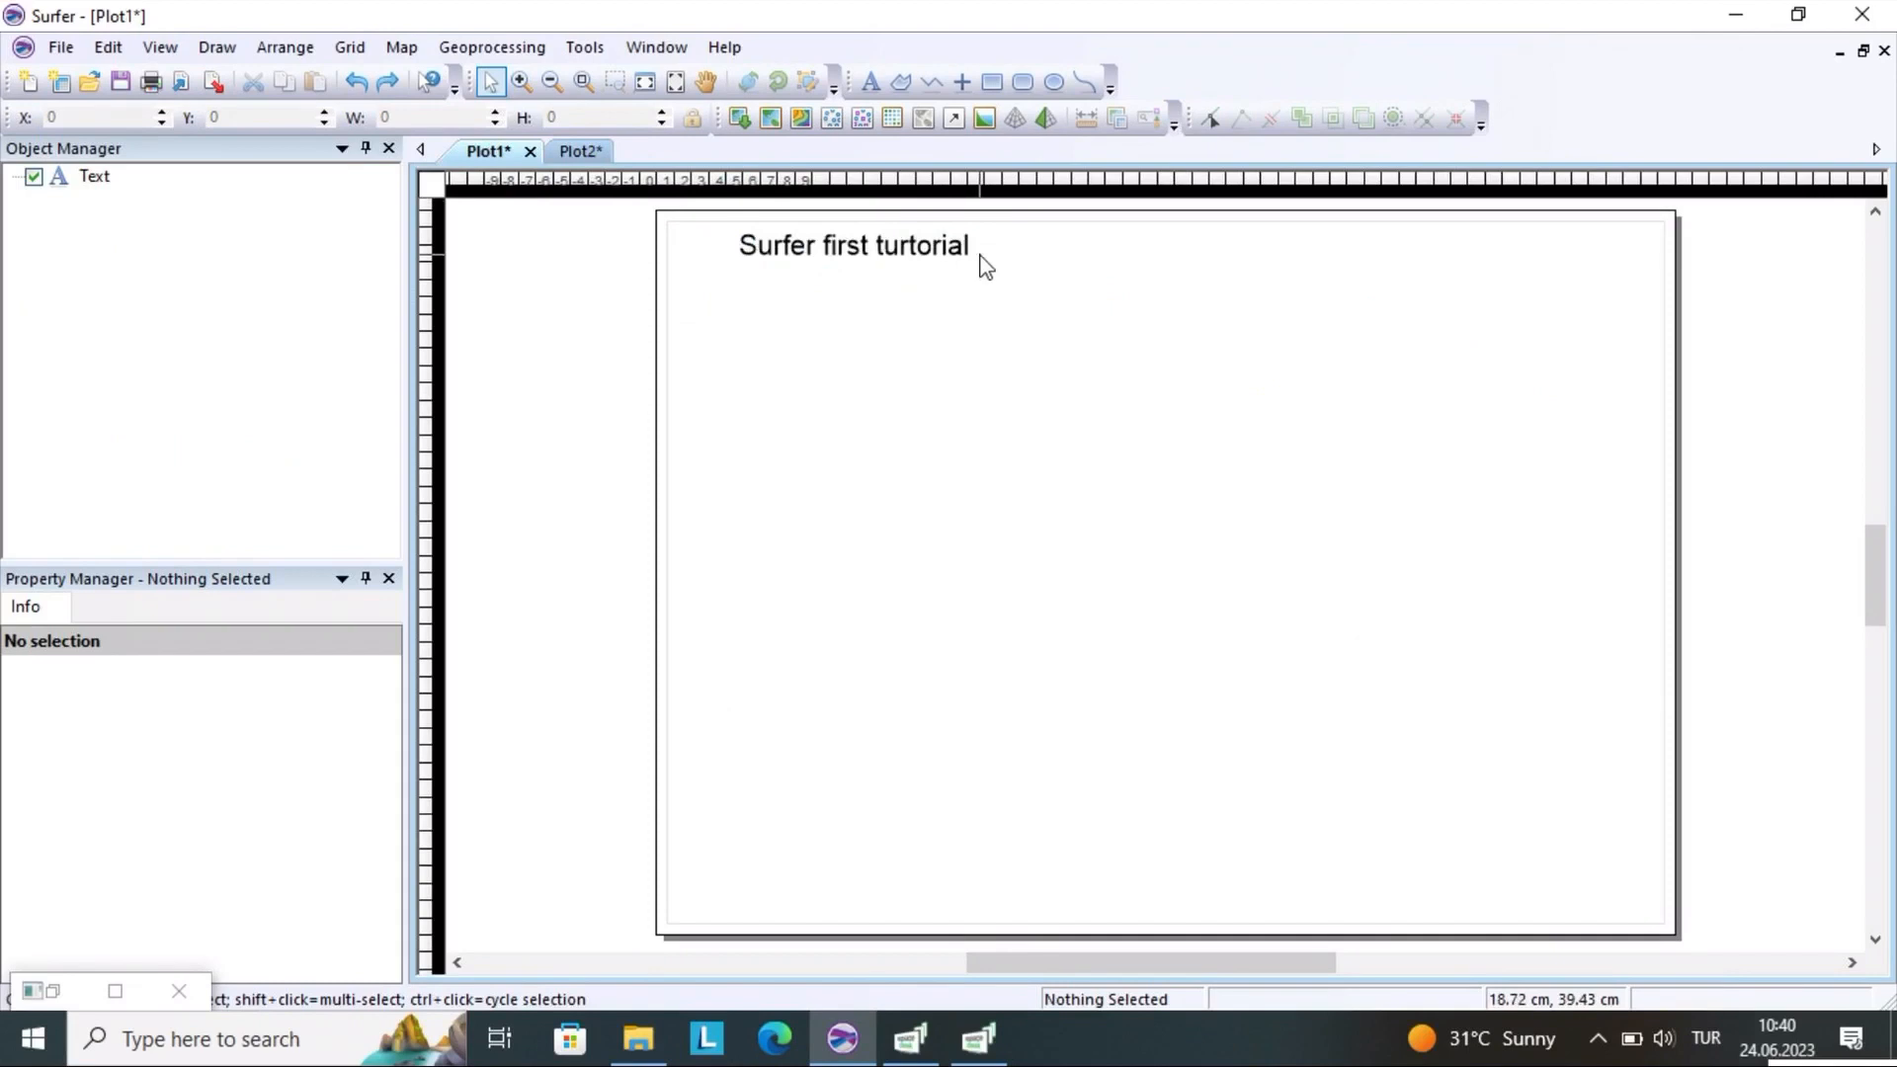
{"action": "left_click", "coordinate": [217, 46]}
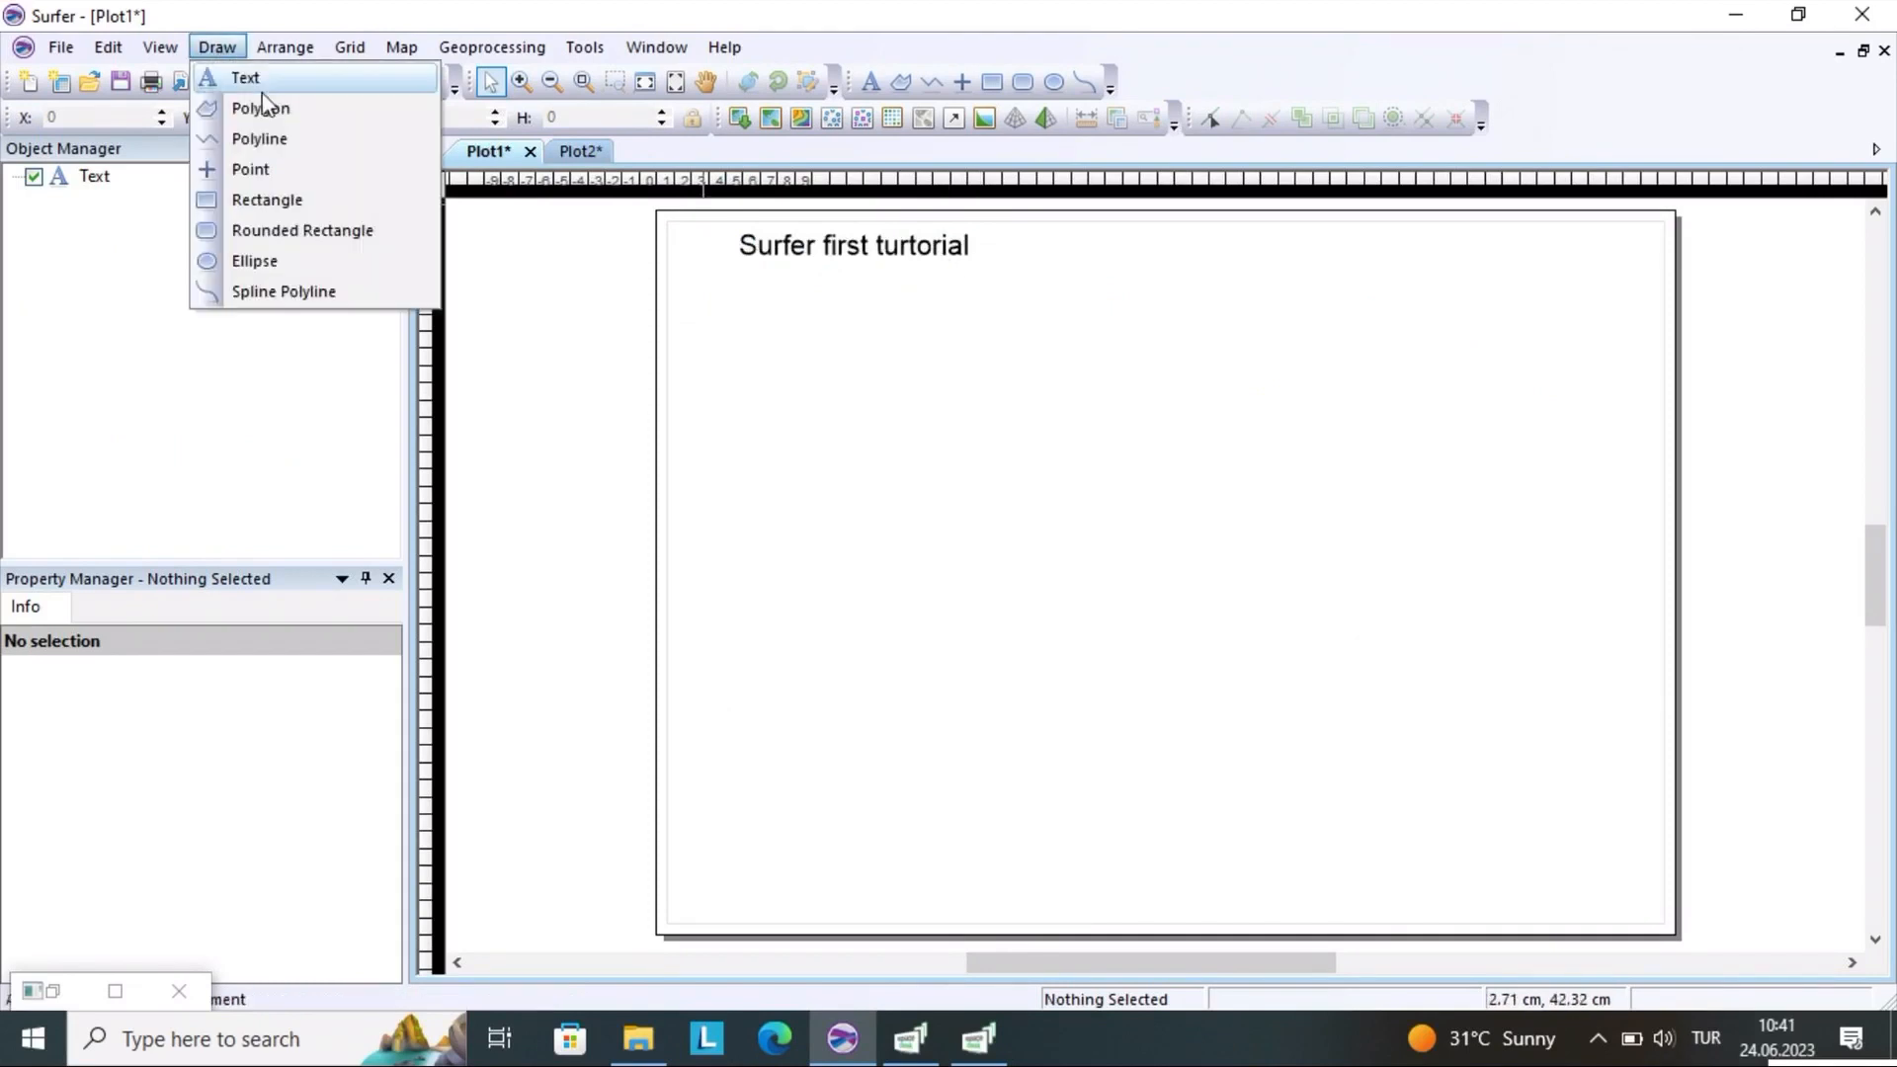
{"action": "mouse_move", "coordinate": [277, 55]}
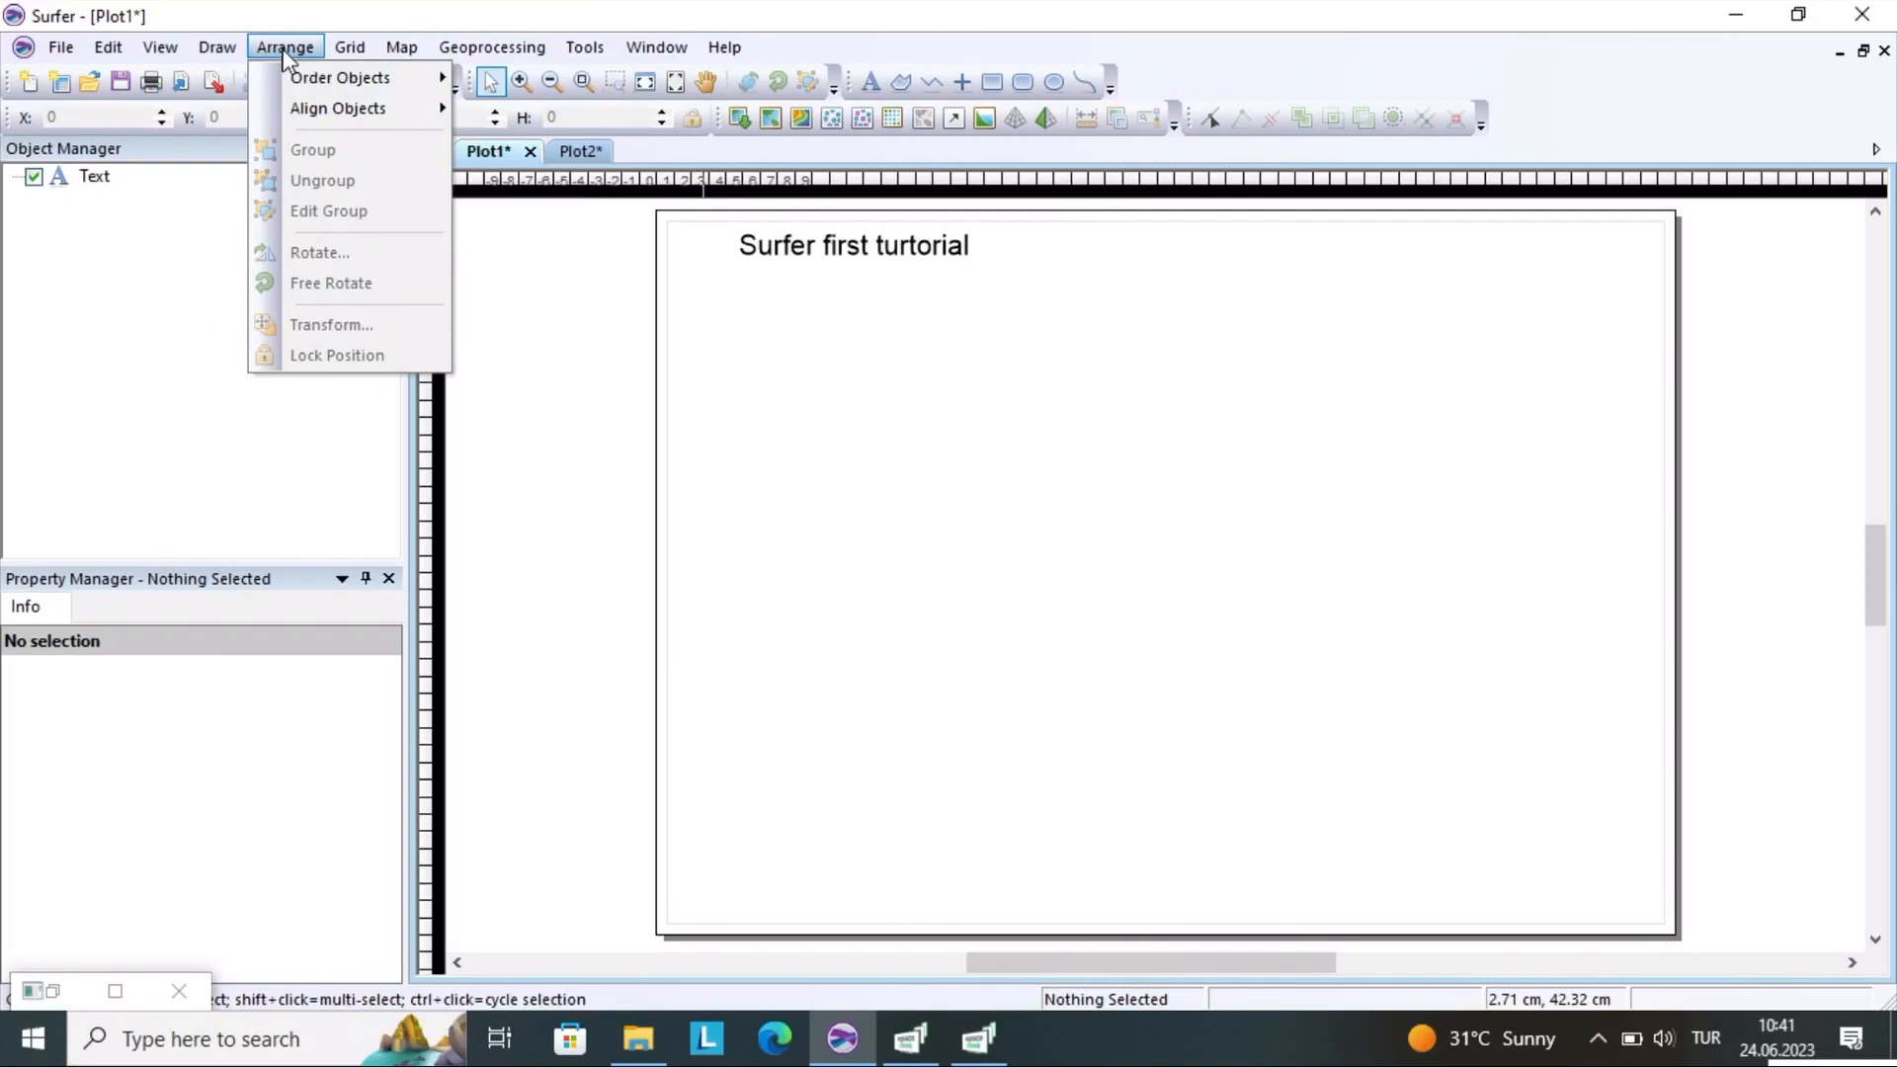
{"action": "mouse_move", "coordinate": [310, 83]}
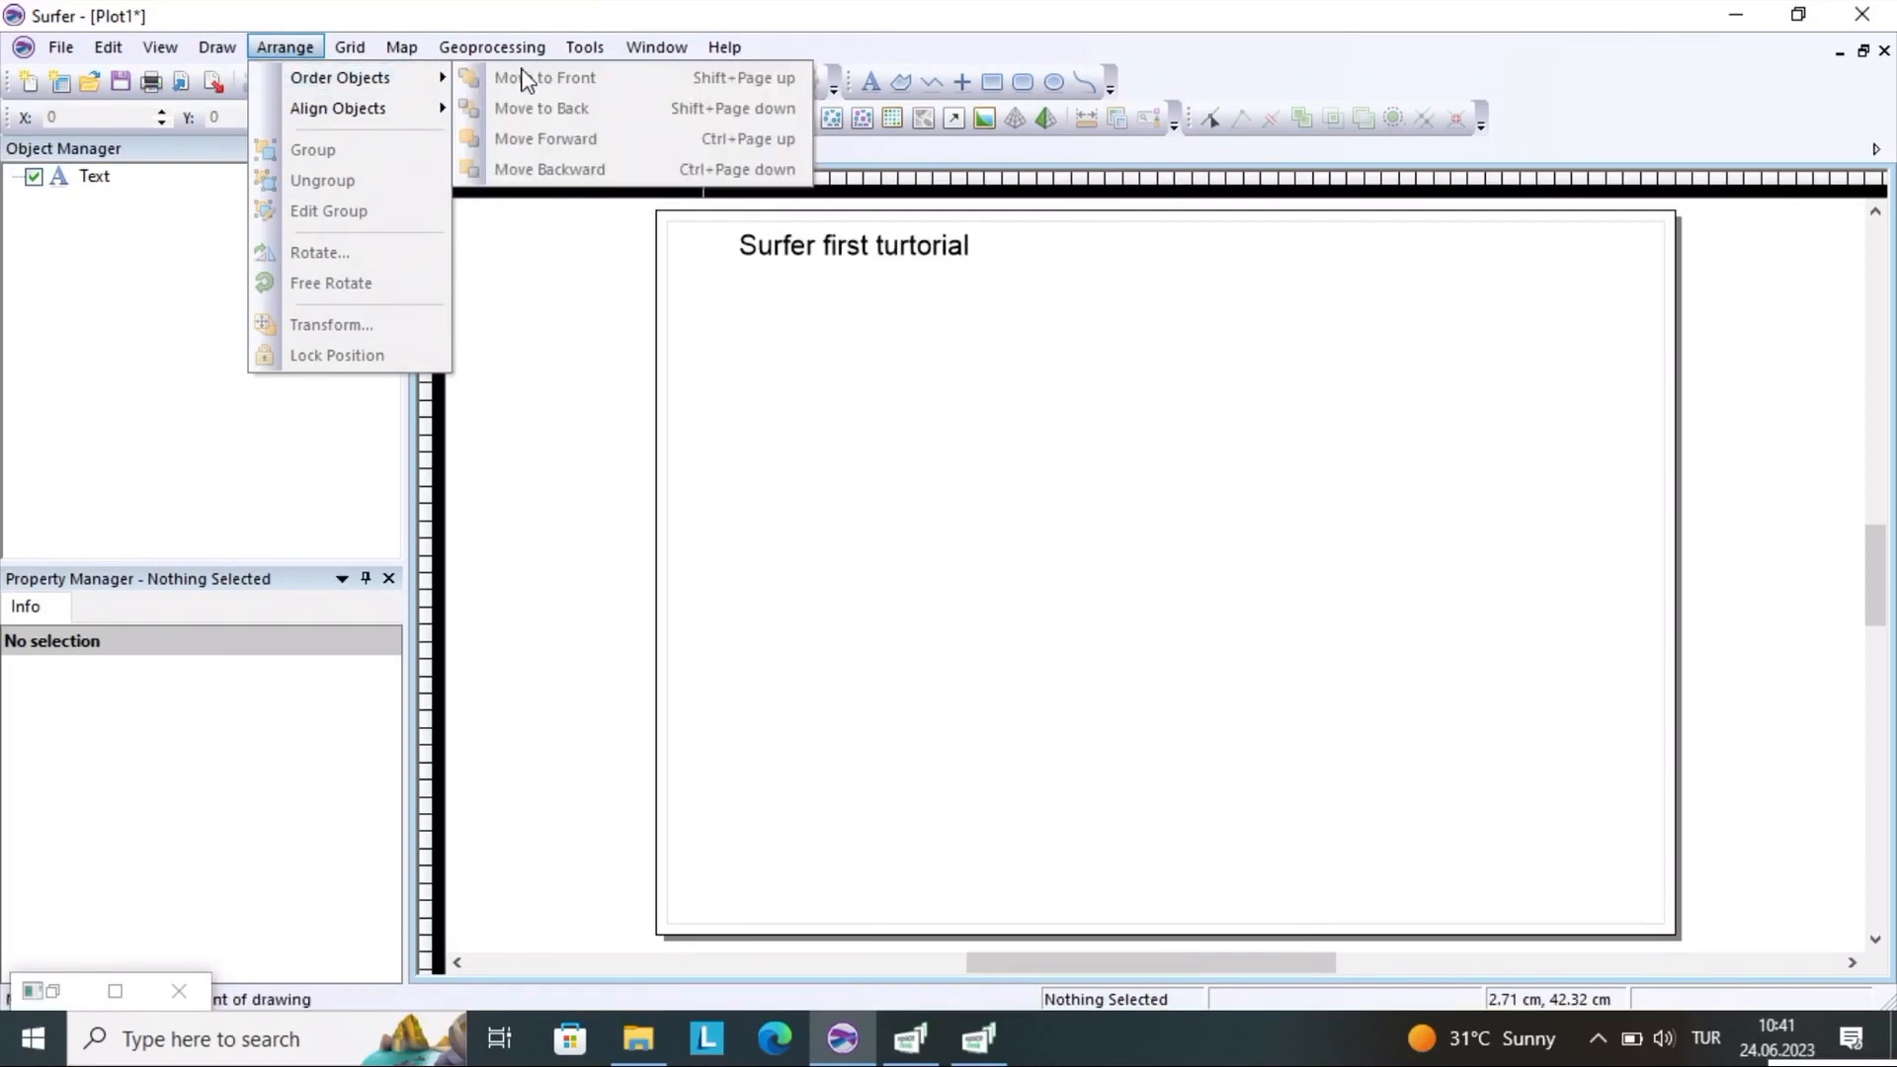
{"action": "mouse_move", "coordinate": [394, 107]}
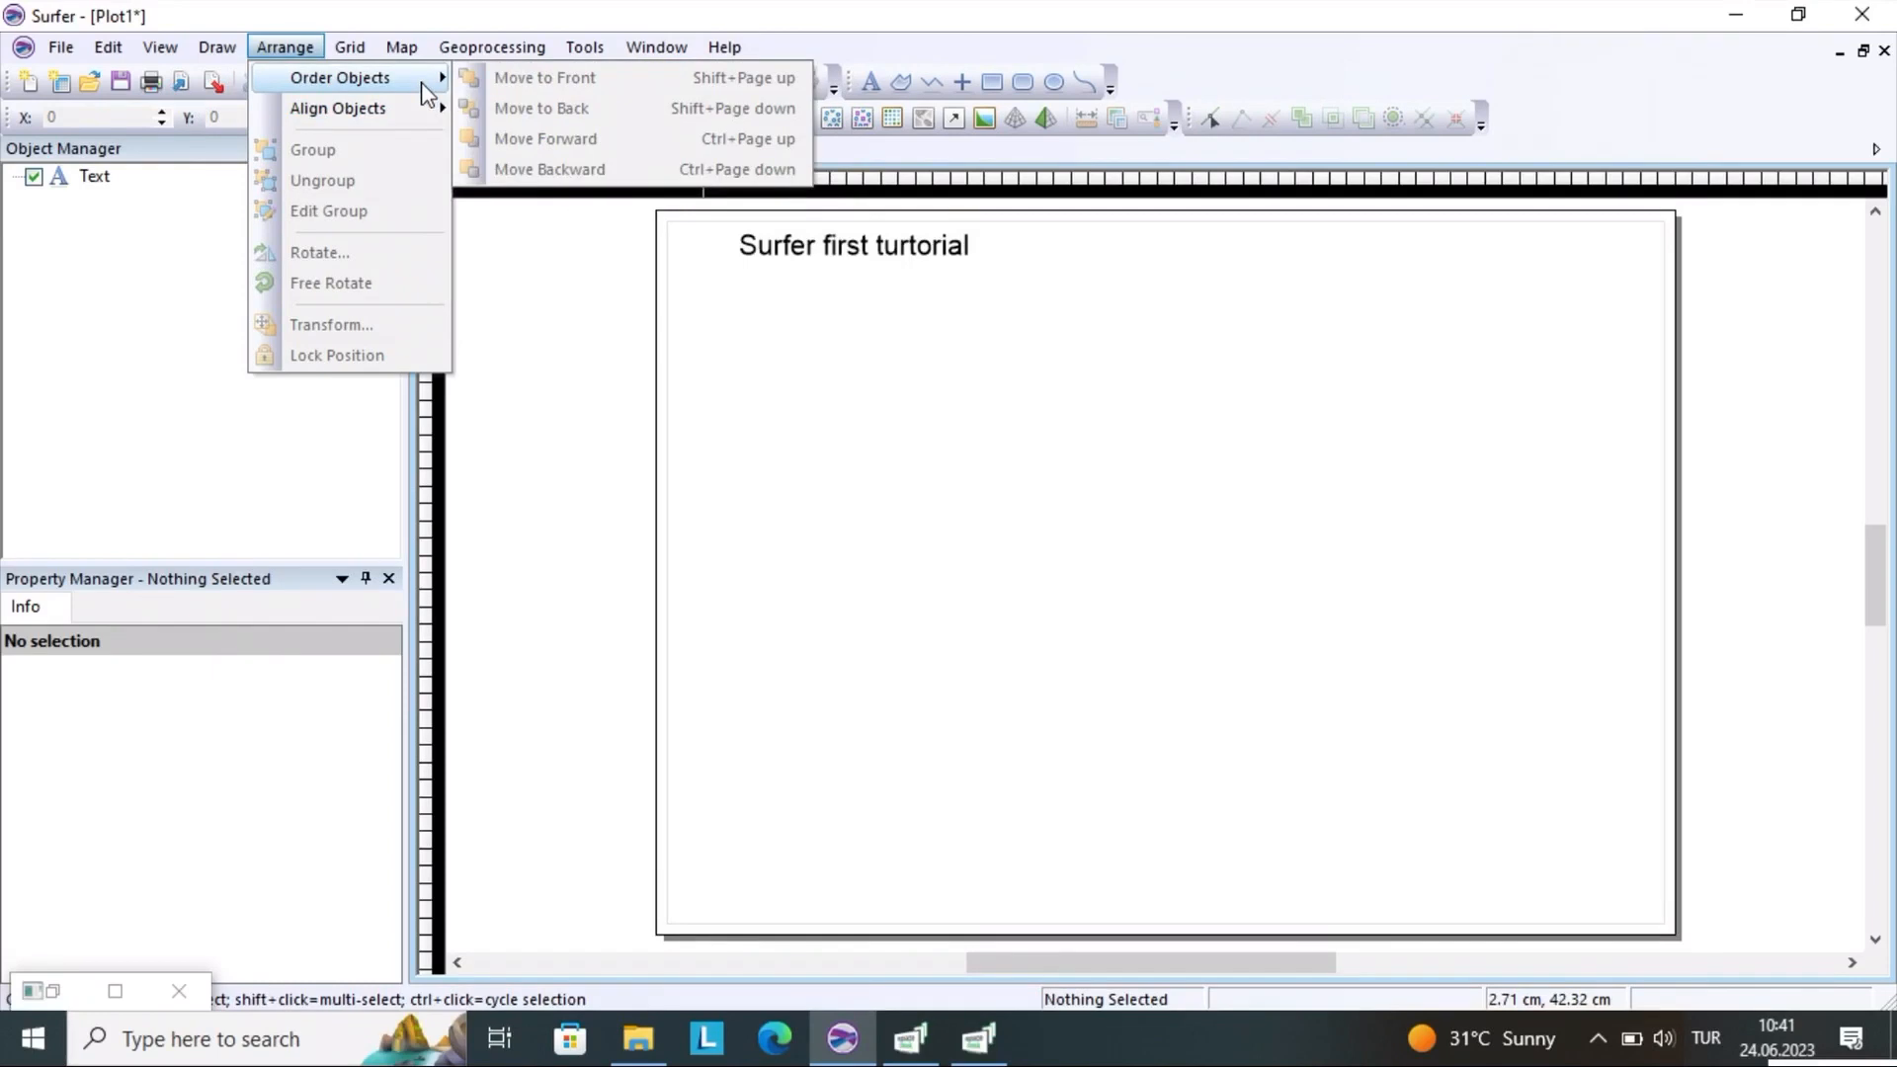
{"action": "right_click", "coordinate": [703, 342]}
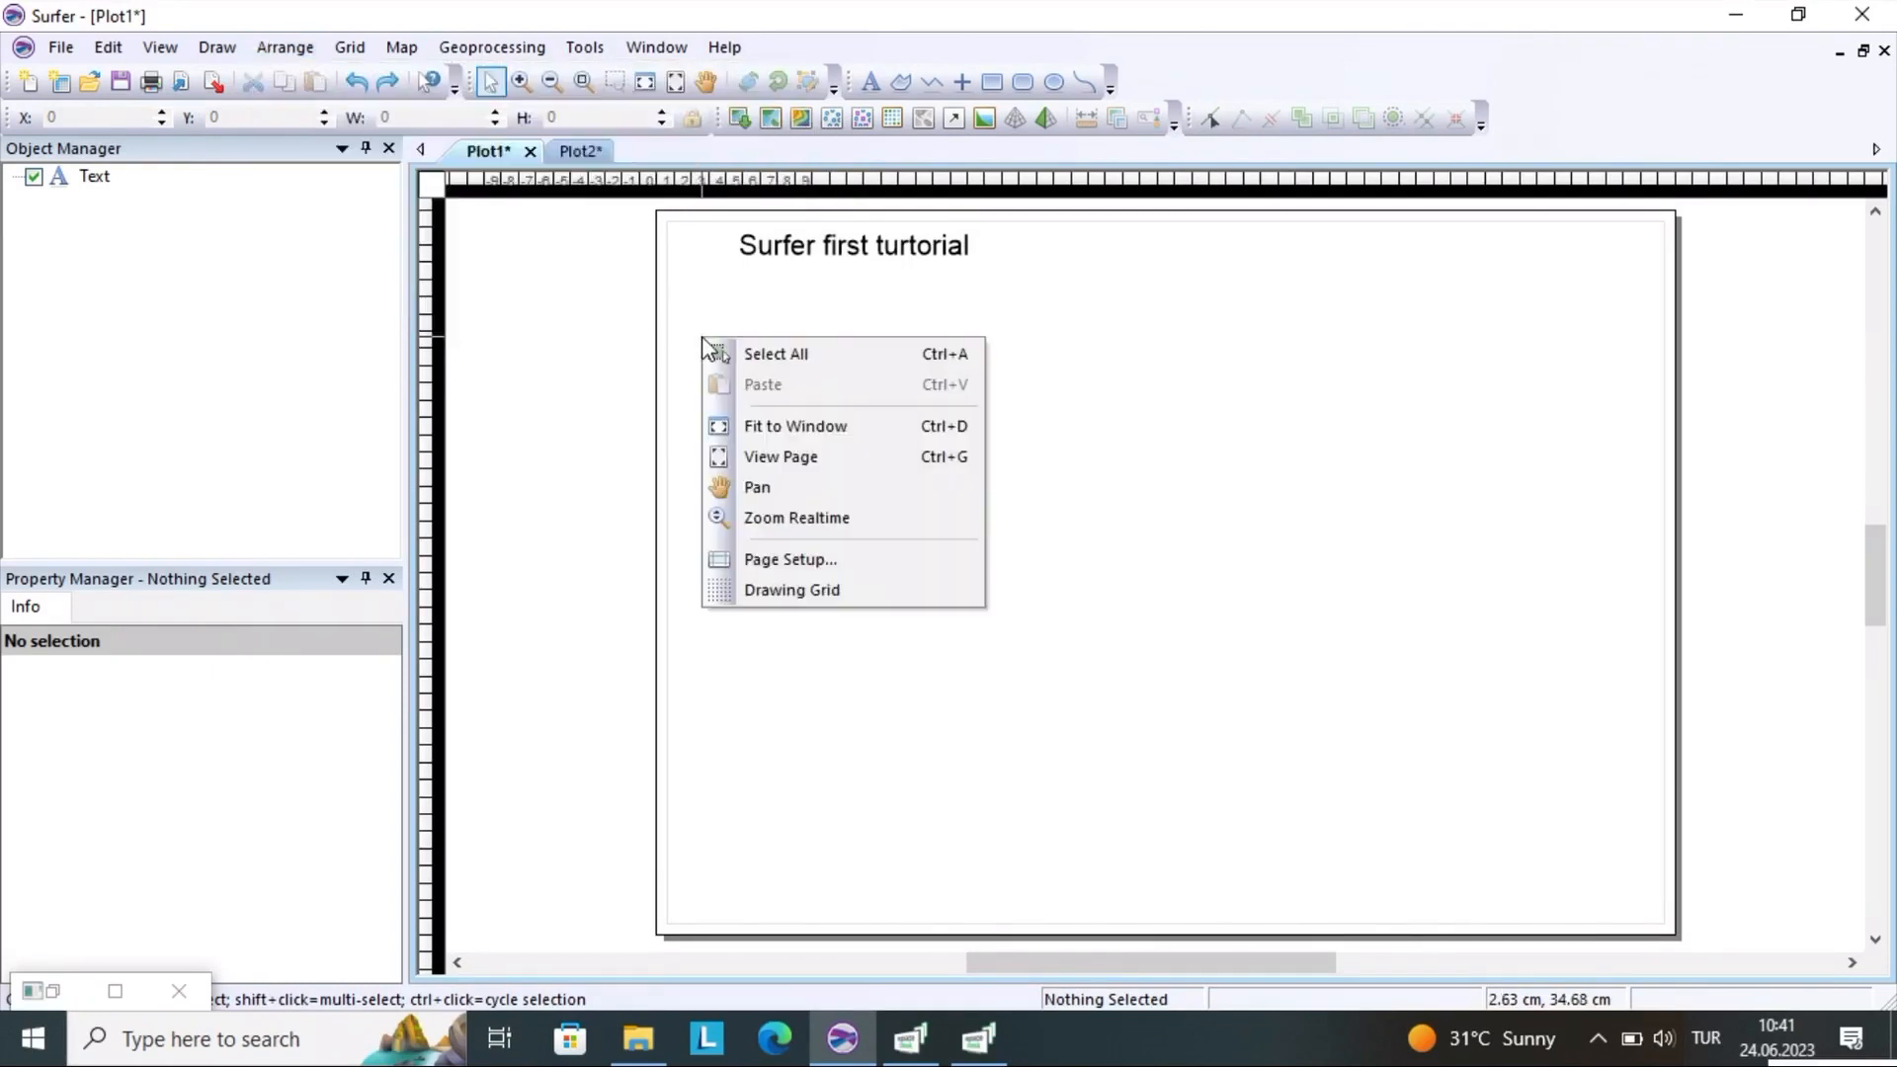
{"action": "left_click", "coordinate": [808, 592]}
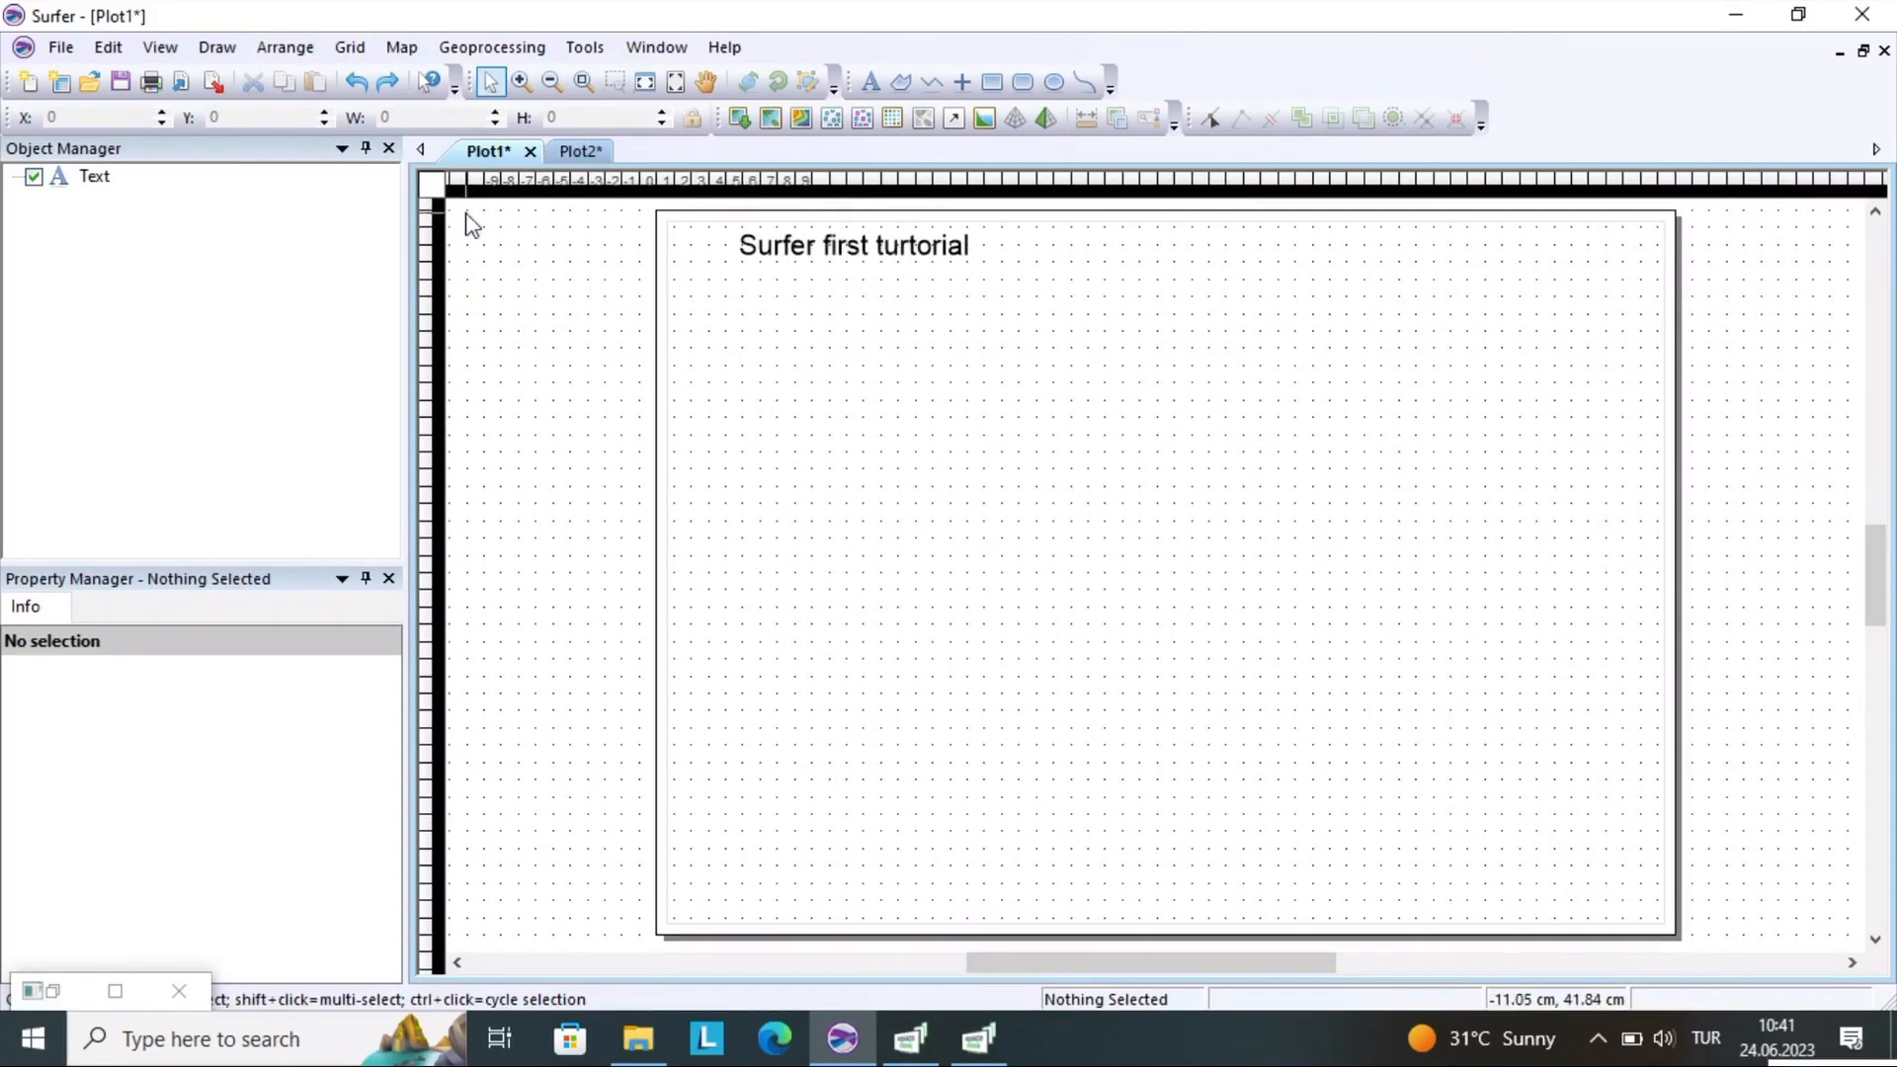
{"action": "left_click", "coordinate": [285, 48]}
{"action": "mouse_move", "coordinate": [322, 117]}
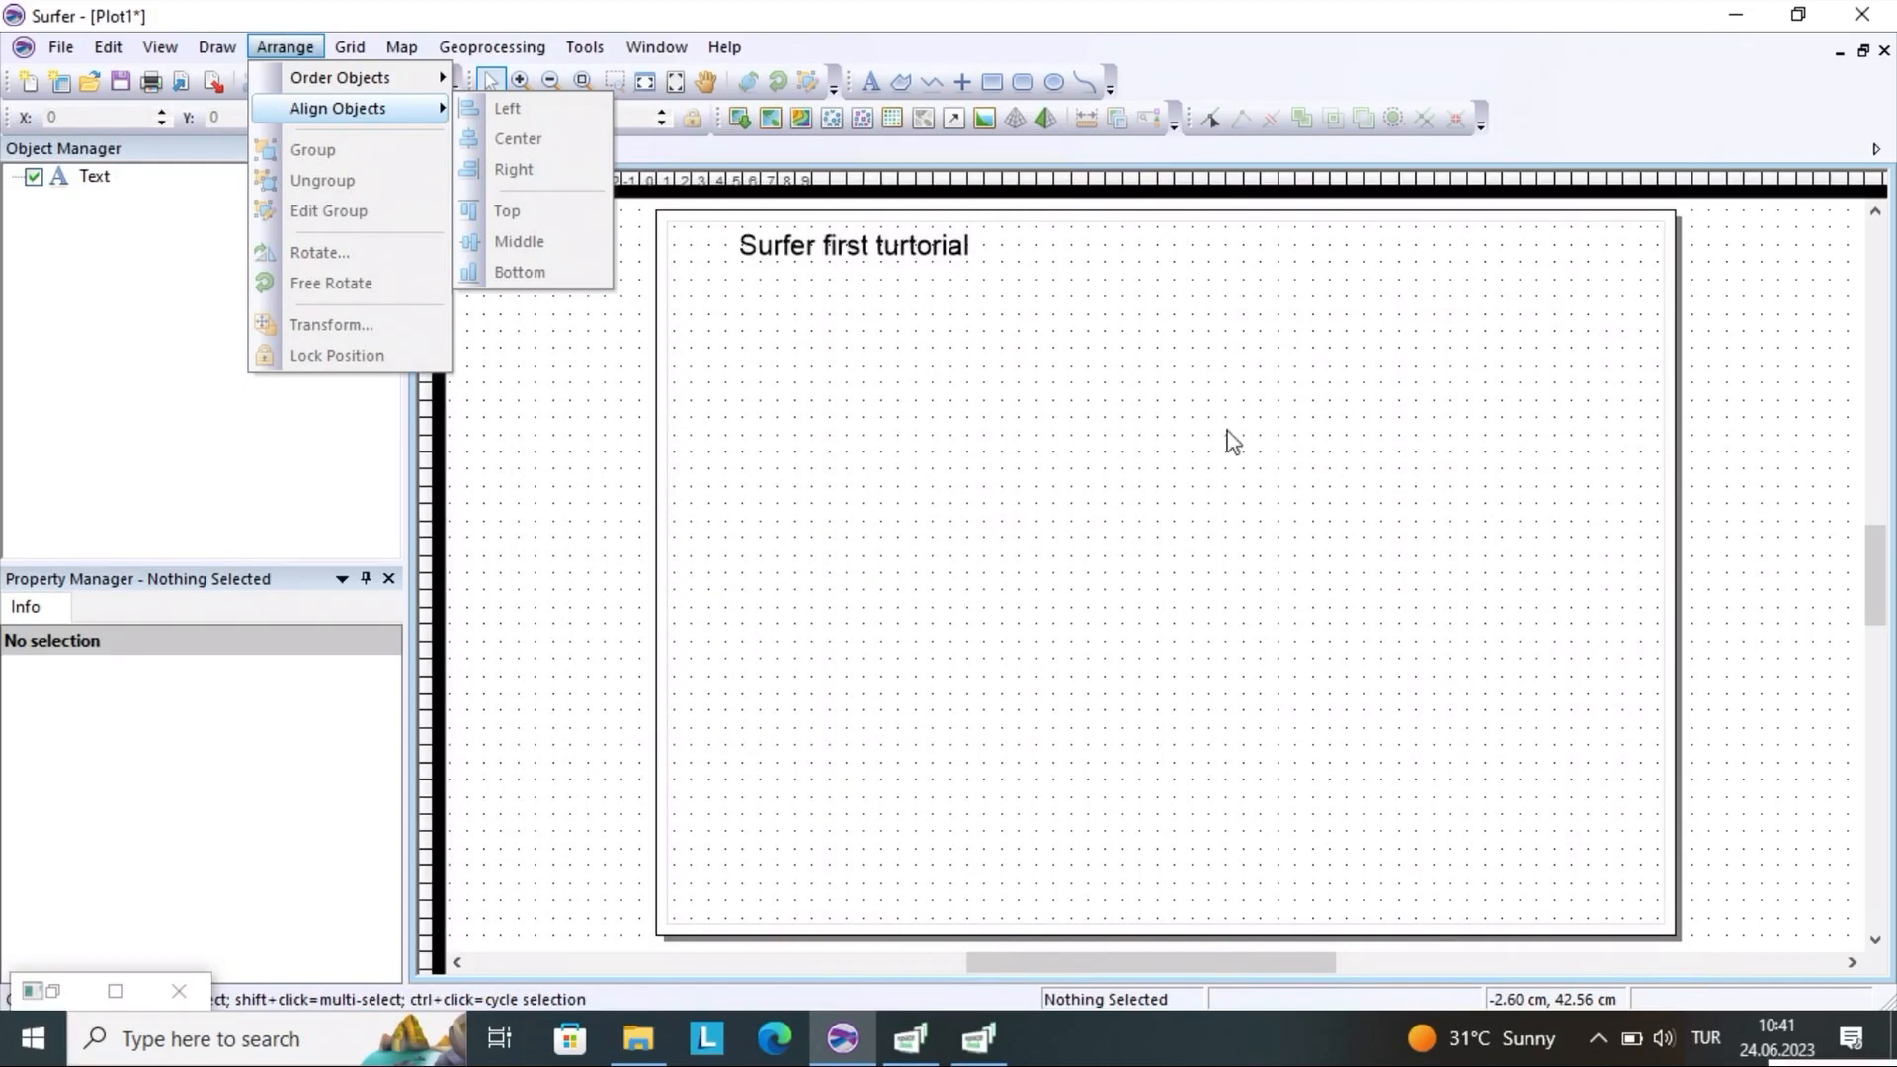
{"action": "left_click", "coordinate": [771, 462]}
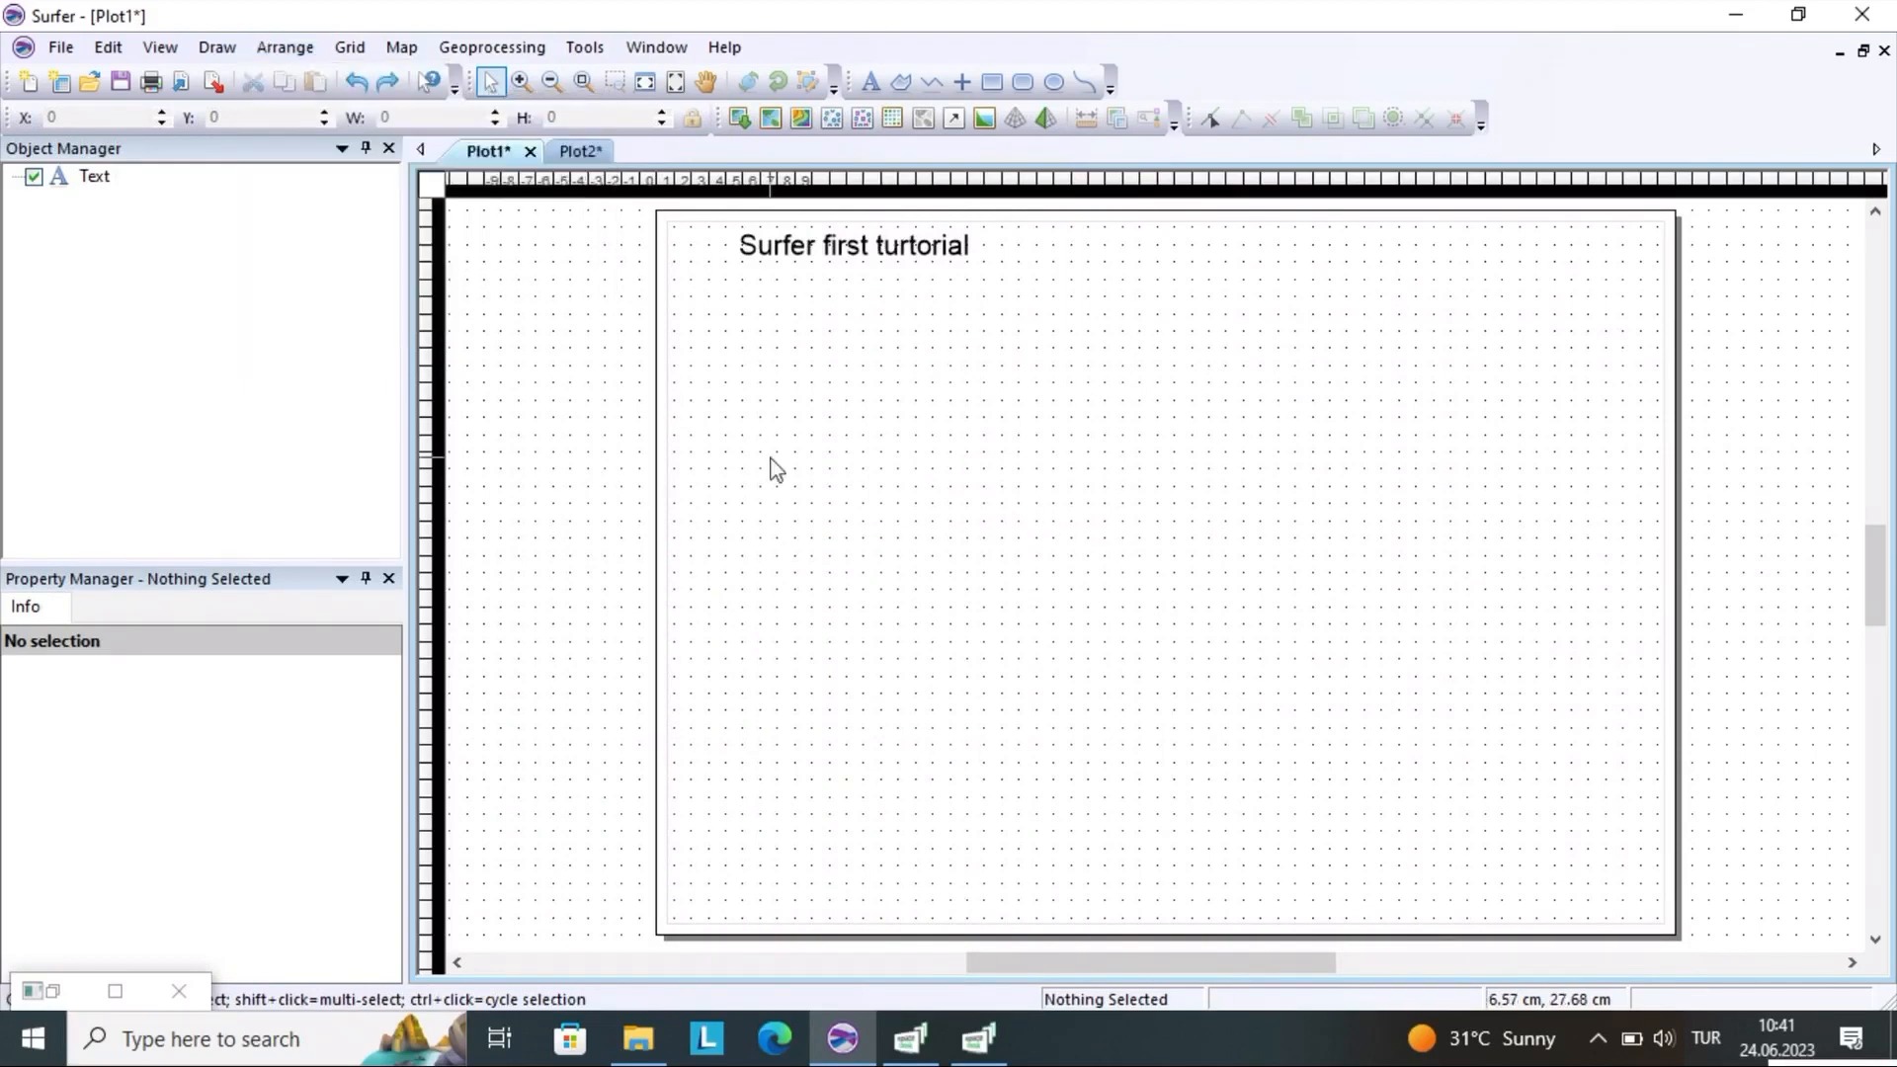
{"action": "right_click", "coordinate": [771, 459]}
{"action": "left_click", "coordinate": [513, 348]}
{"action": "left_click", "coordinate": [285, 46]}
{"action": "mouse_move", "coordinate": [350, 46]}
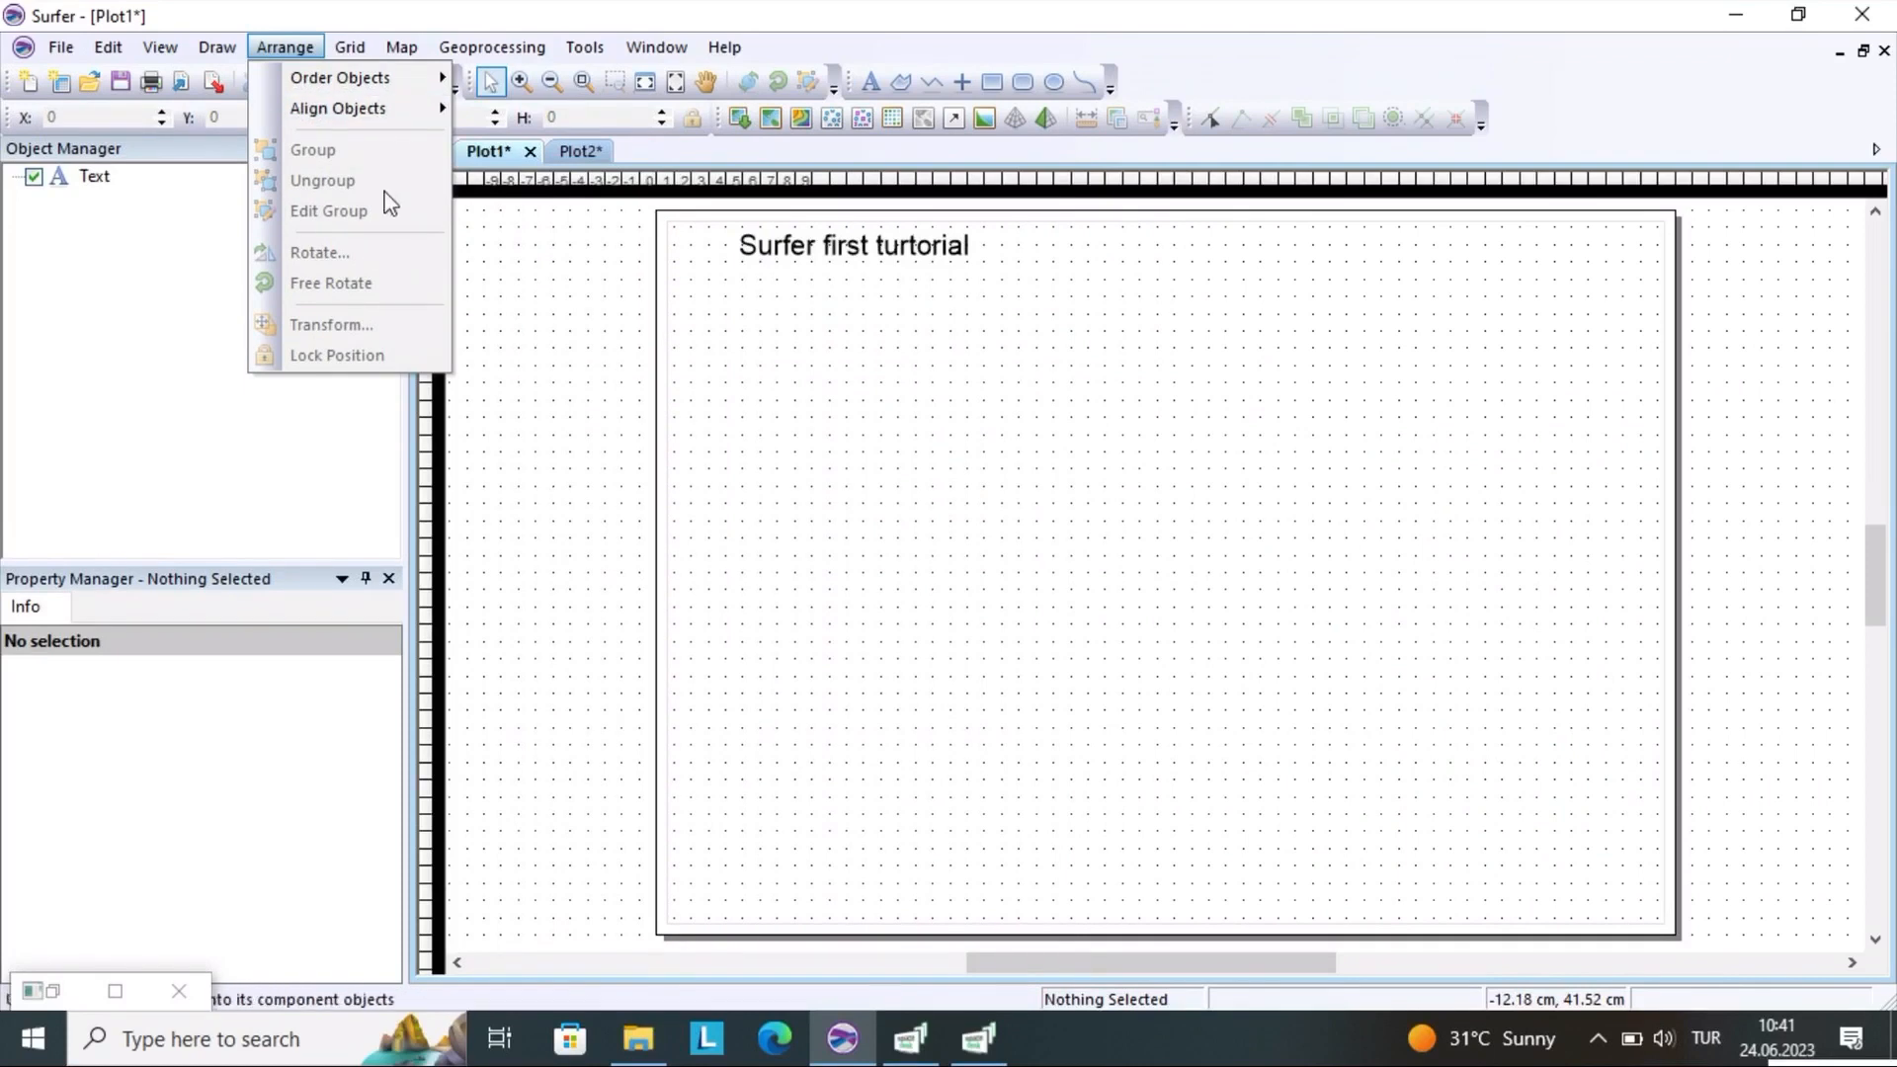
{"action": "left_click", "coordinate": [527, 298]}
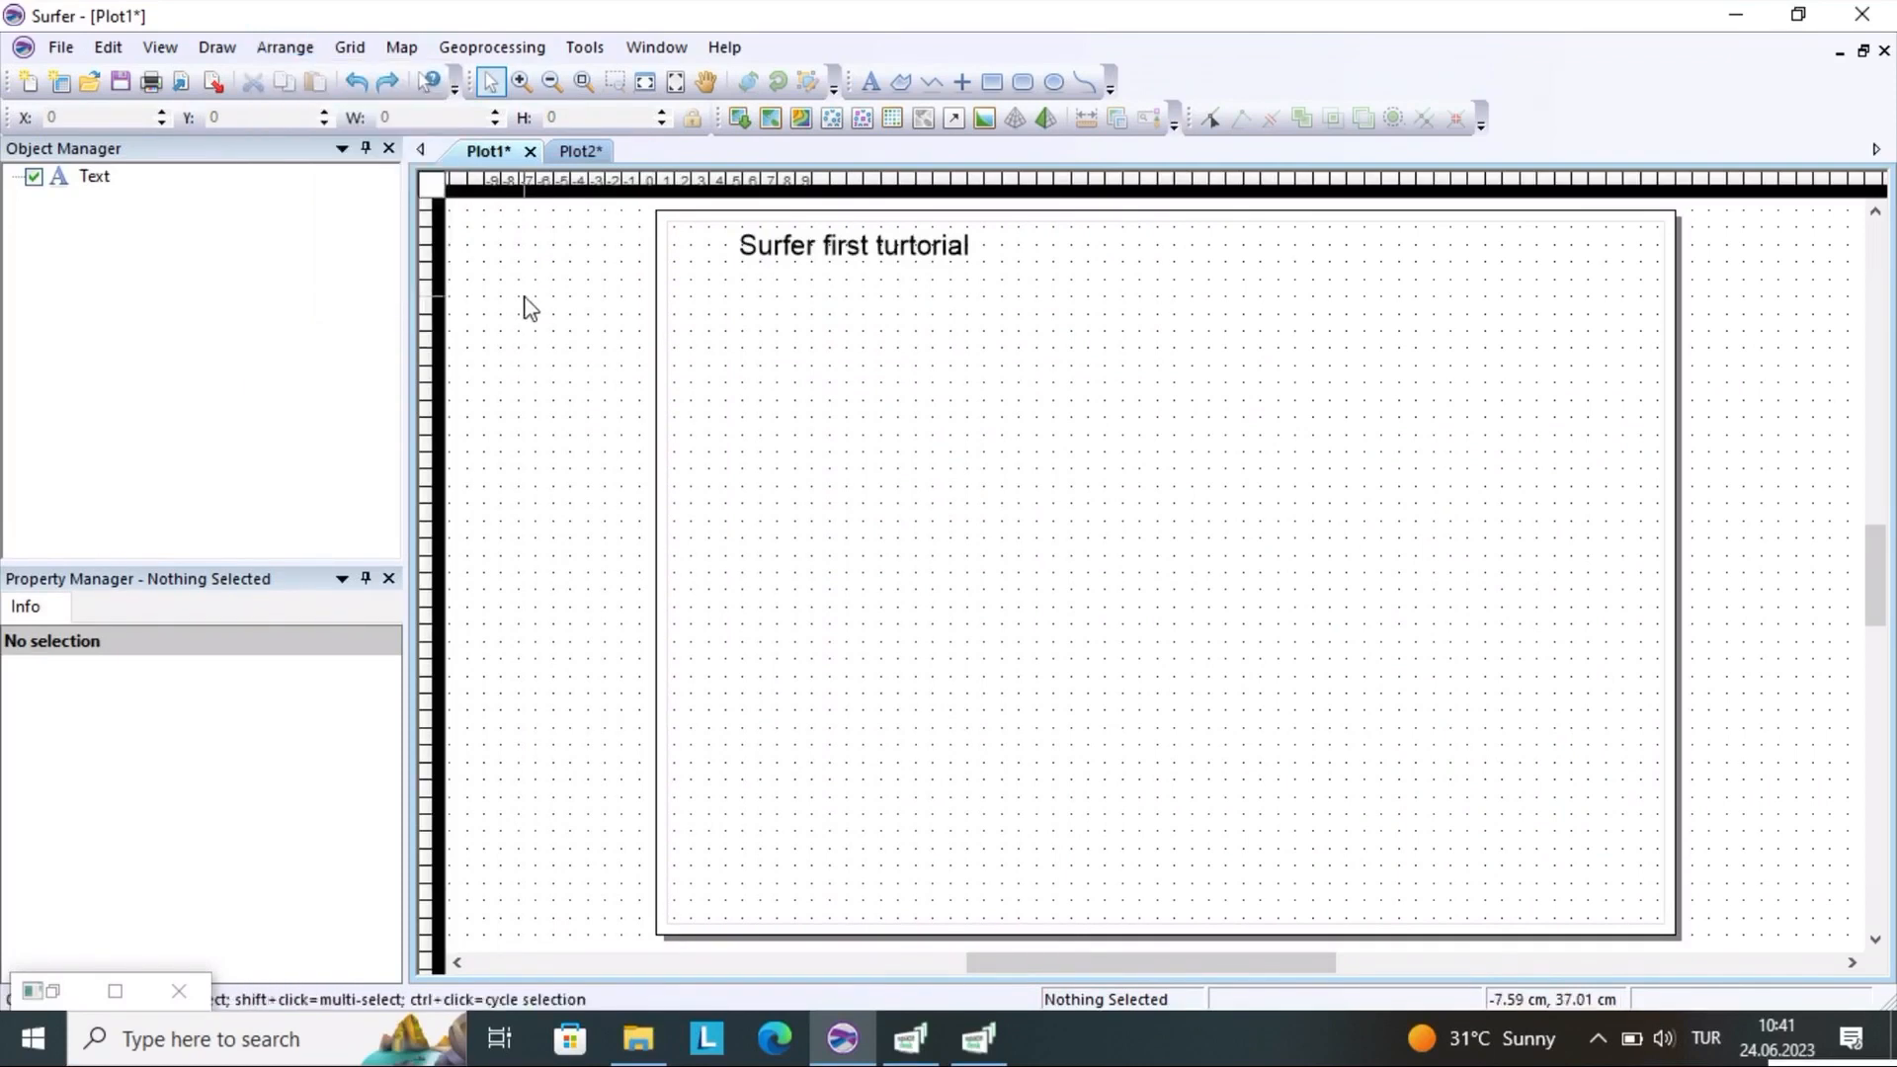
Start gridding data using the CO data file from the Sfr folder as the source
{"action": "left_click", "coordinate": [348, 49]}
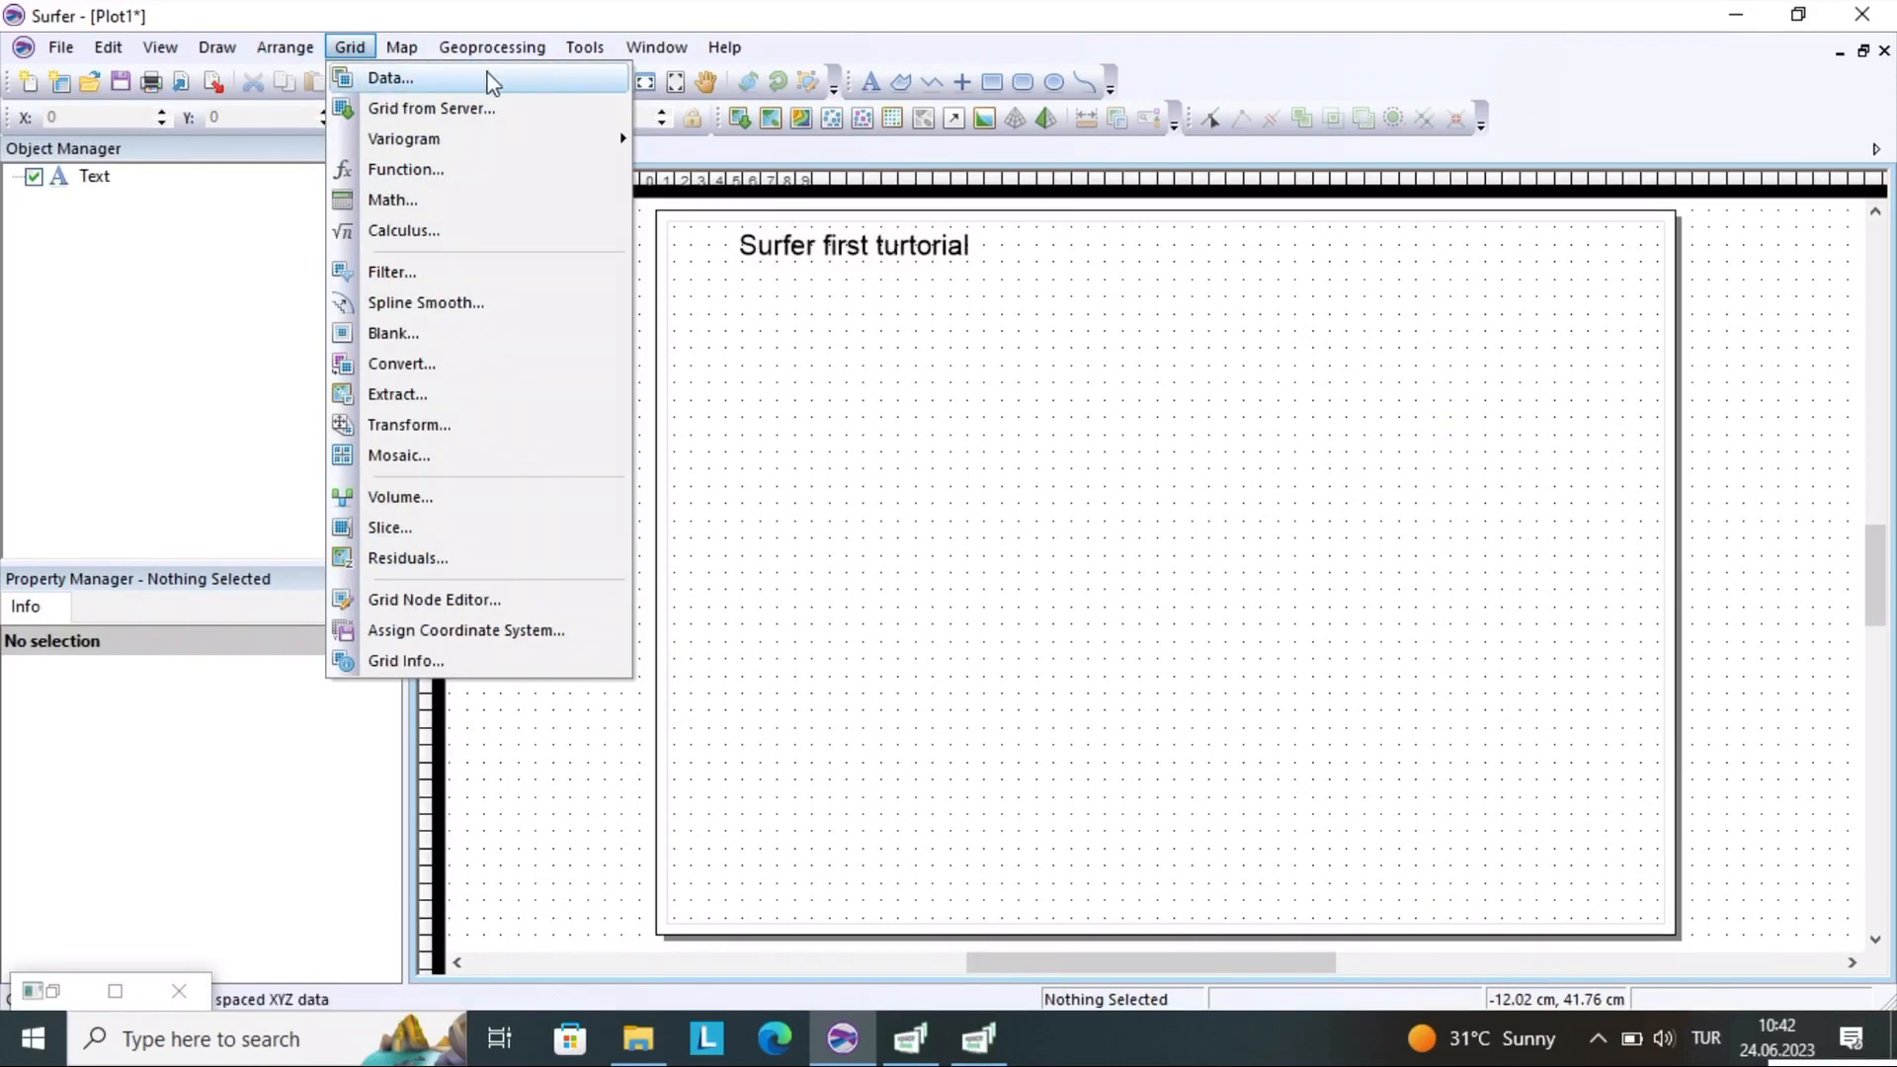
{"action": "mouse_move", "coordinate": [497, 147]}
{"action": "mouse_move", "coordinate": [497, 151]}
{"action": "left_click", "coordinate": [378, 84]}
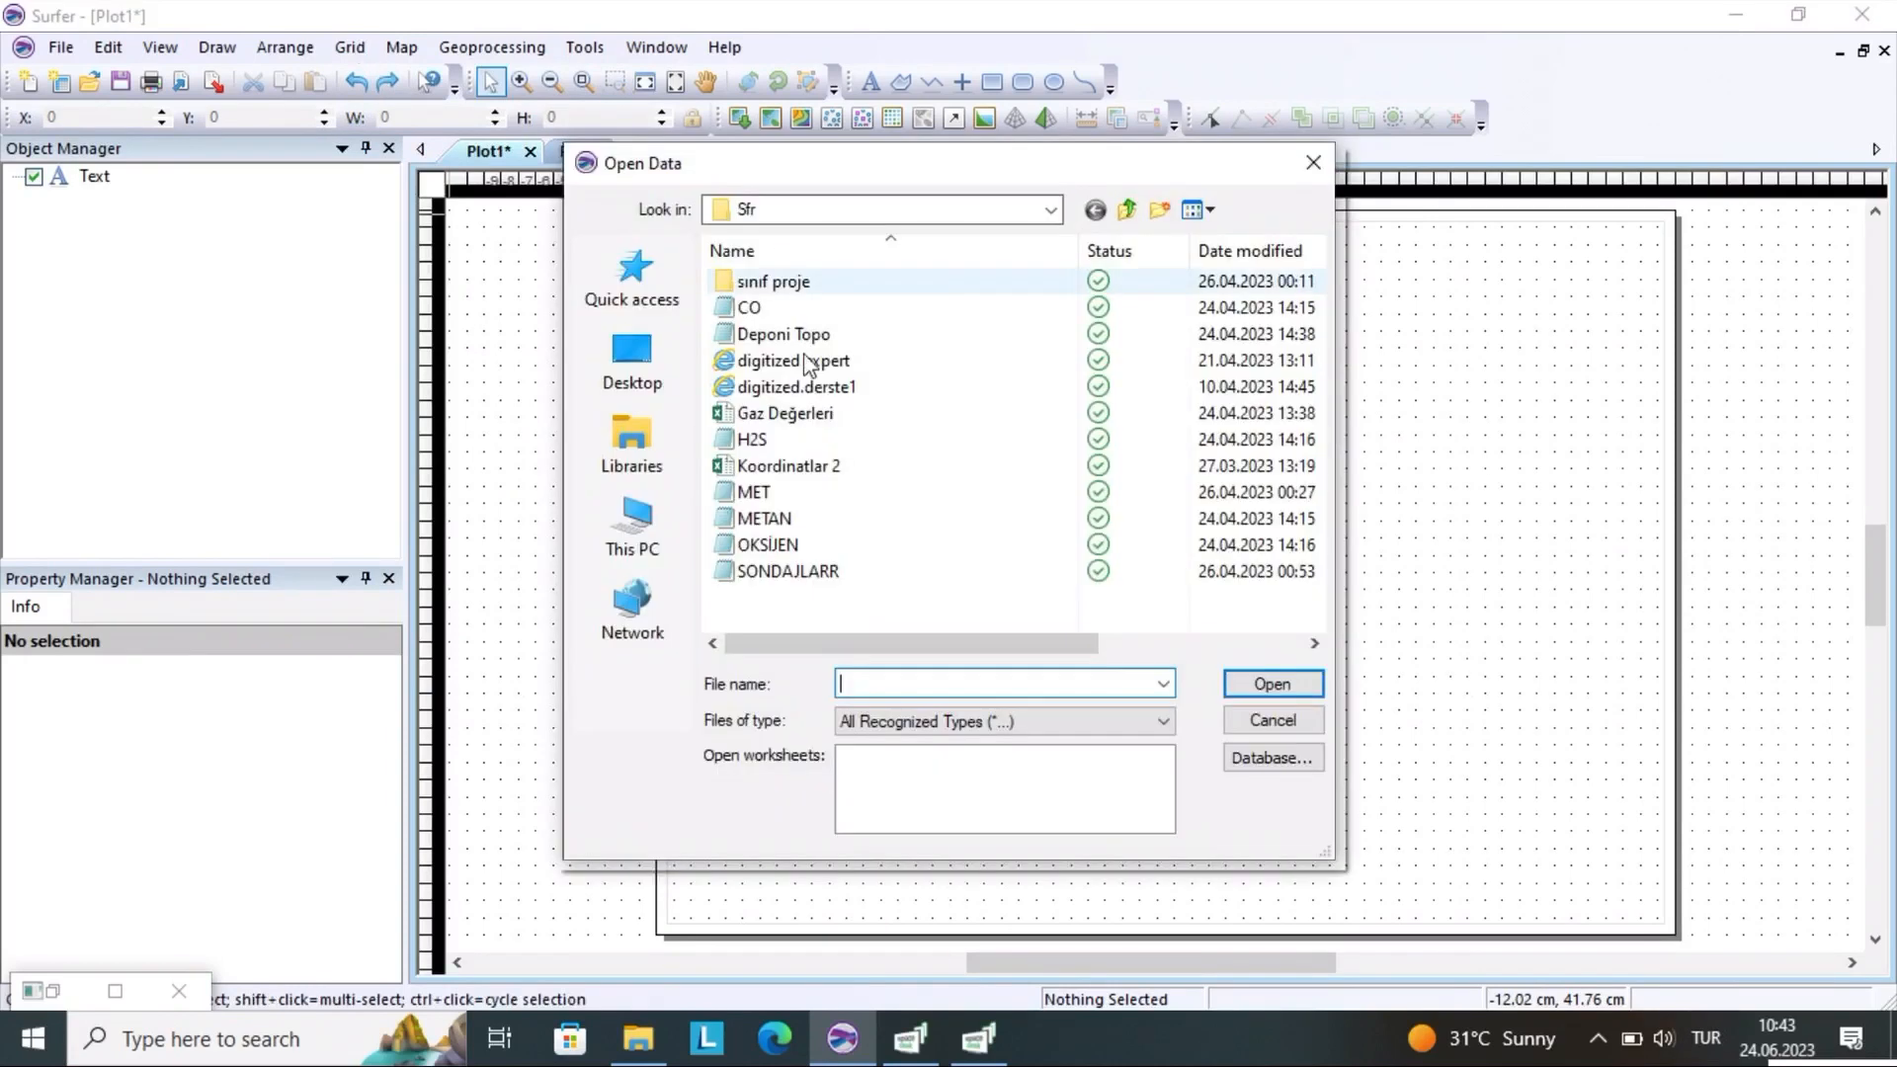
{"action": "left_click", "coordinate": [781, 309]}
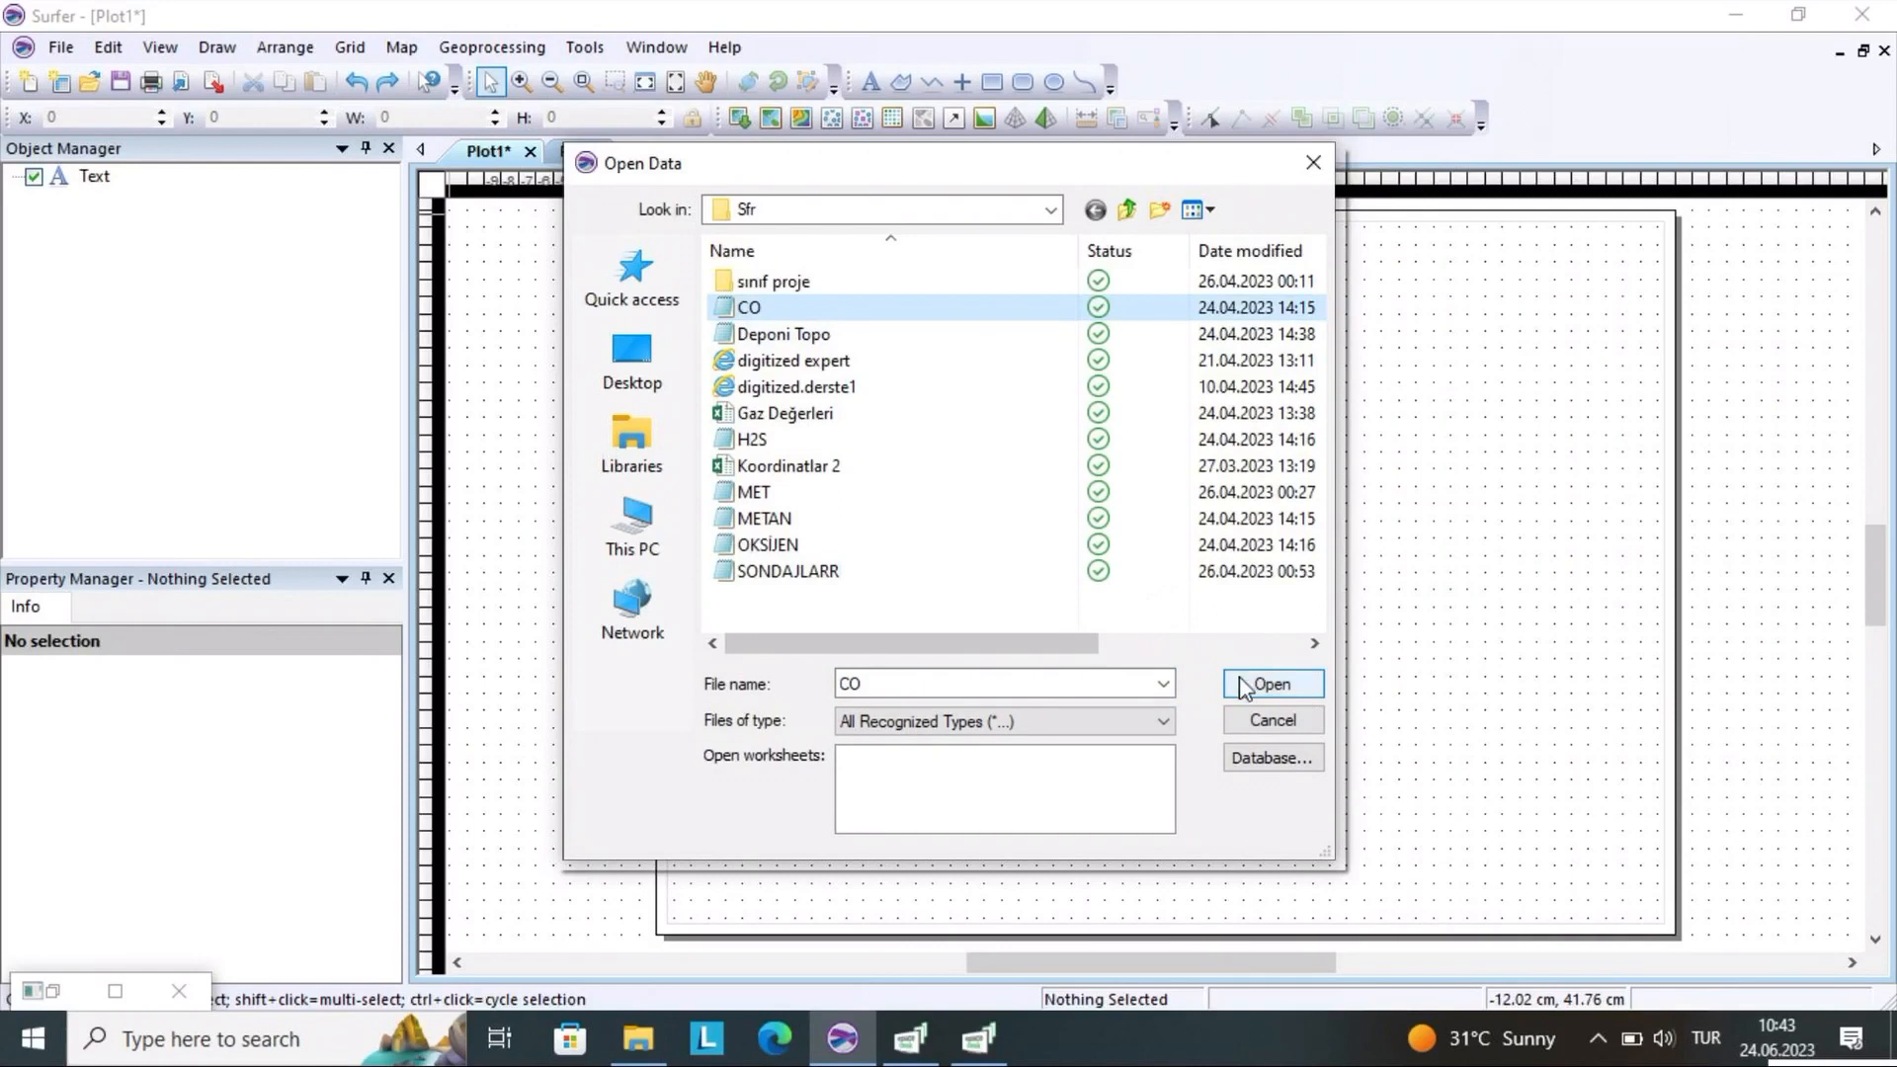
{"action": "left_click", "coordinate": [1270, 686]}
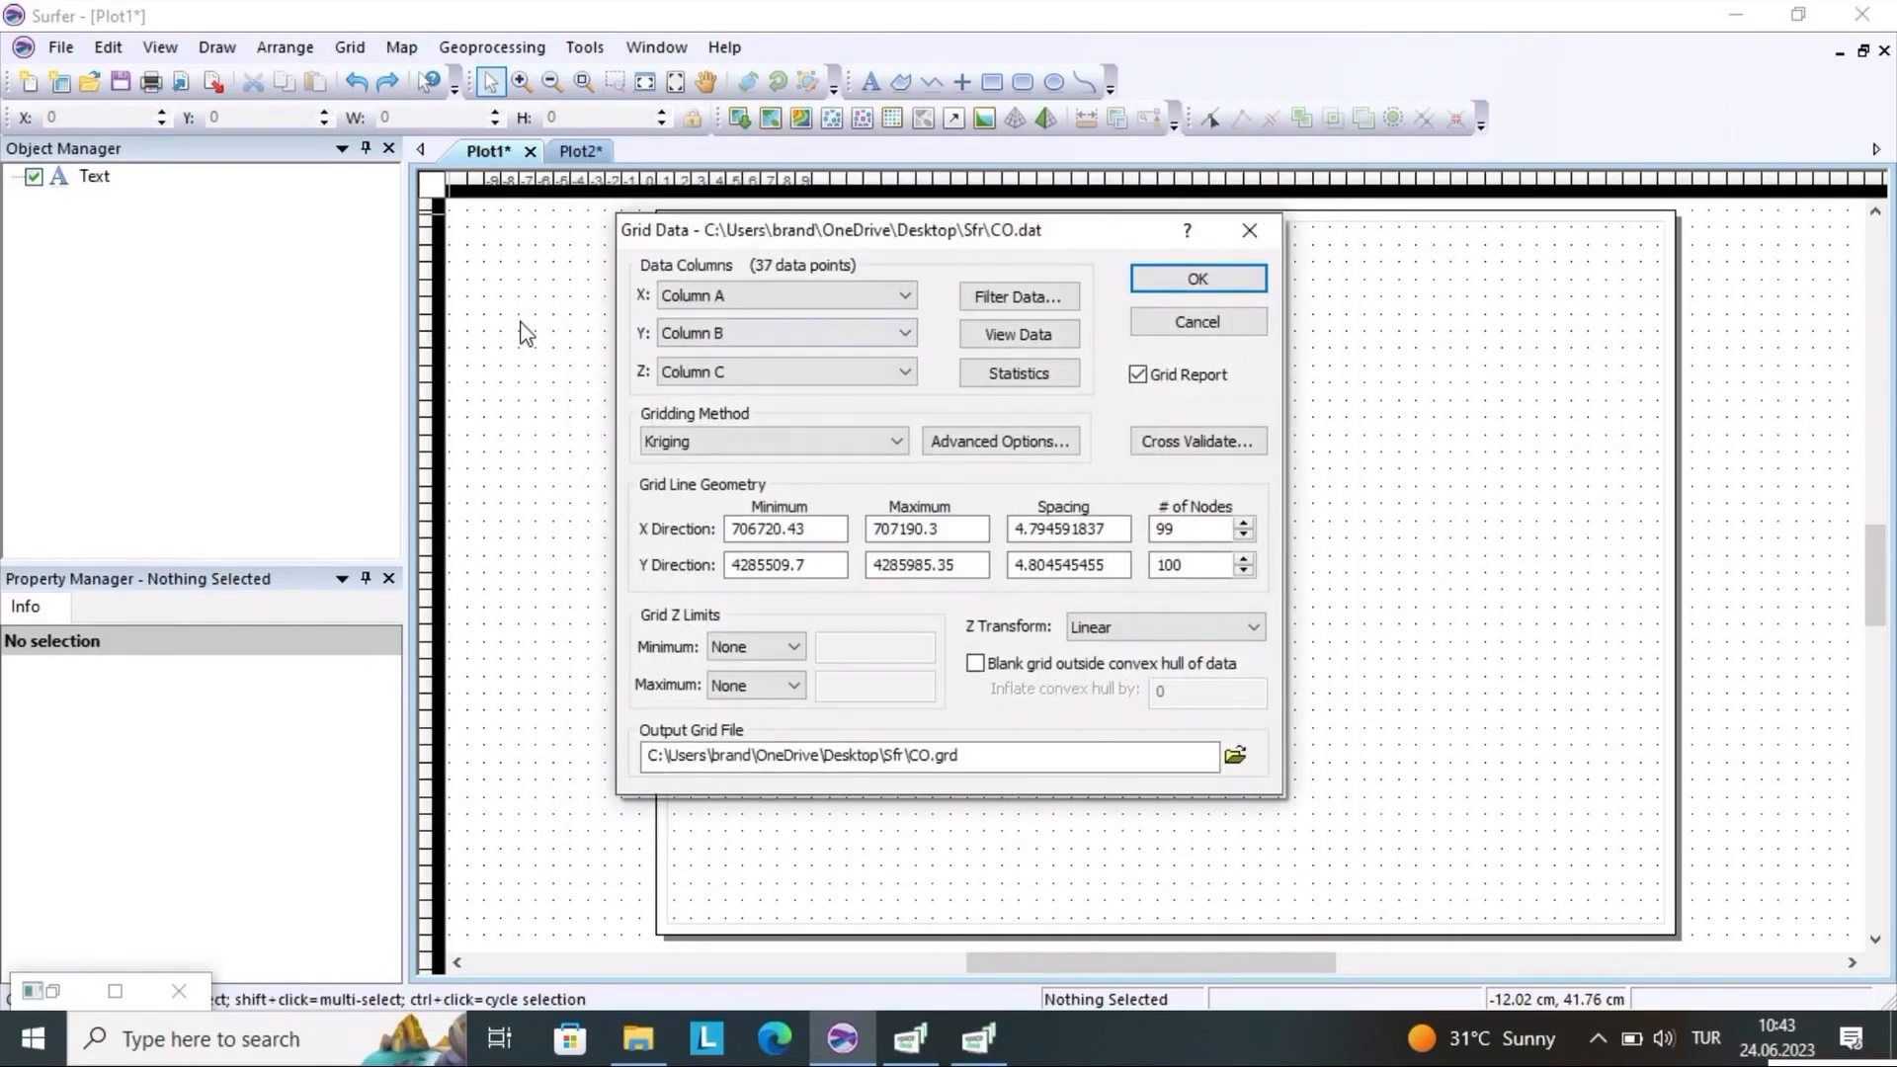
Assign the grid data columns: Column B to X, Column A to Y and Column C to Z
{"action": "left_click", "coordinate": [777, 565]}
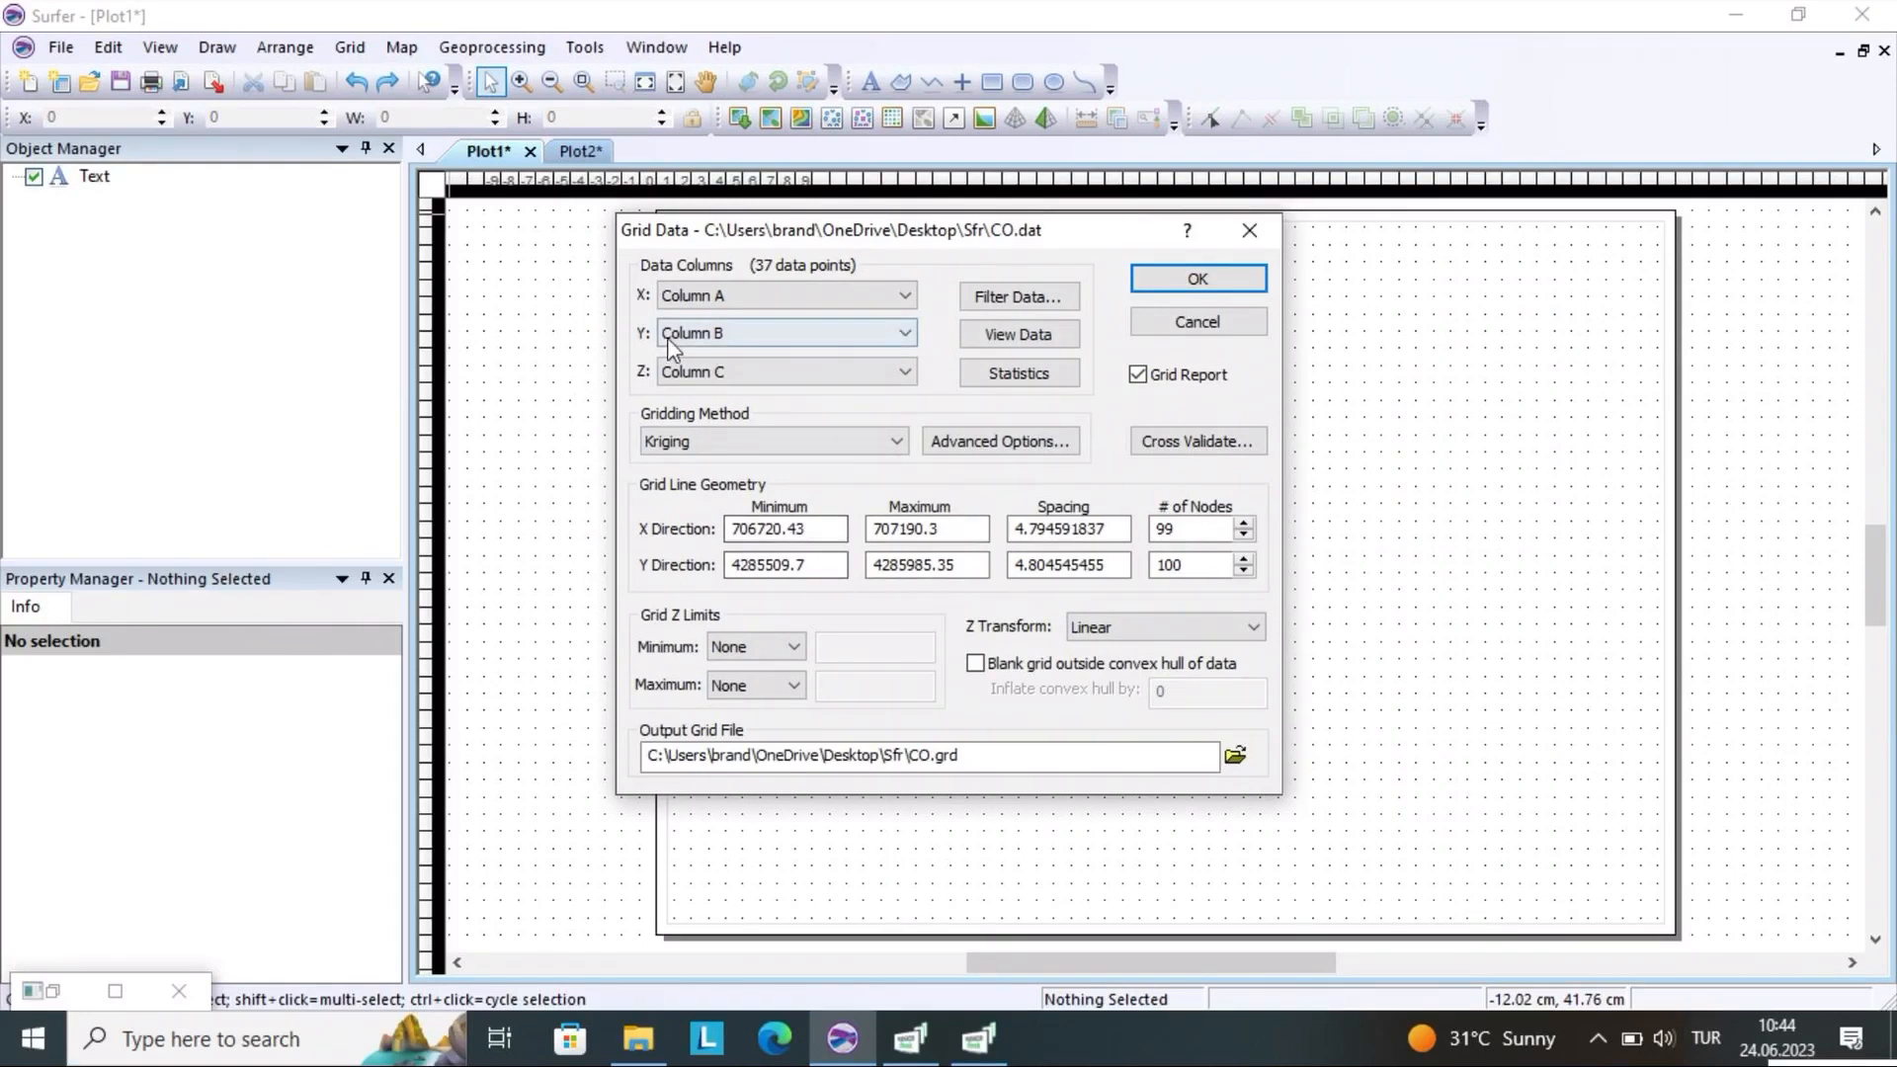
{"action": "left_click", "coordinate": [756, 376]}
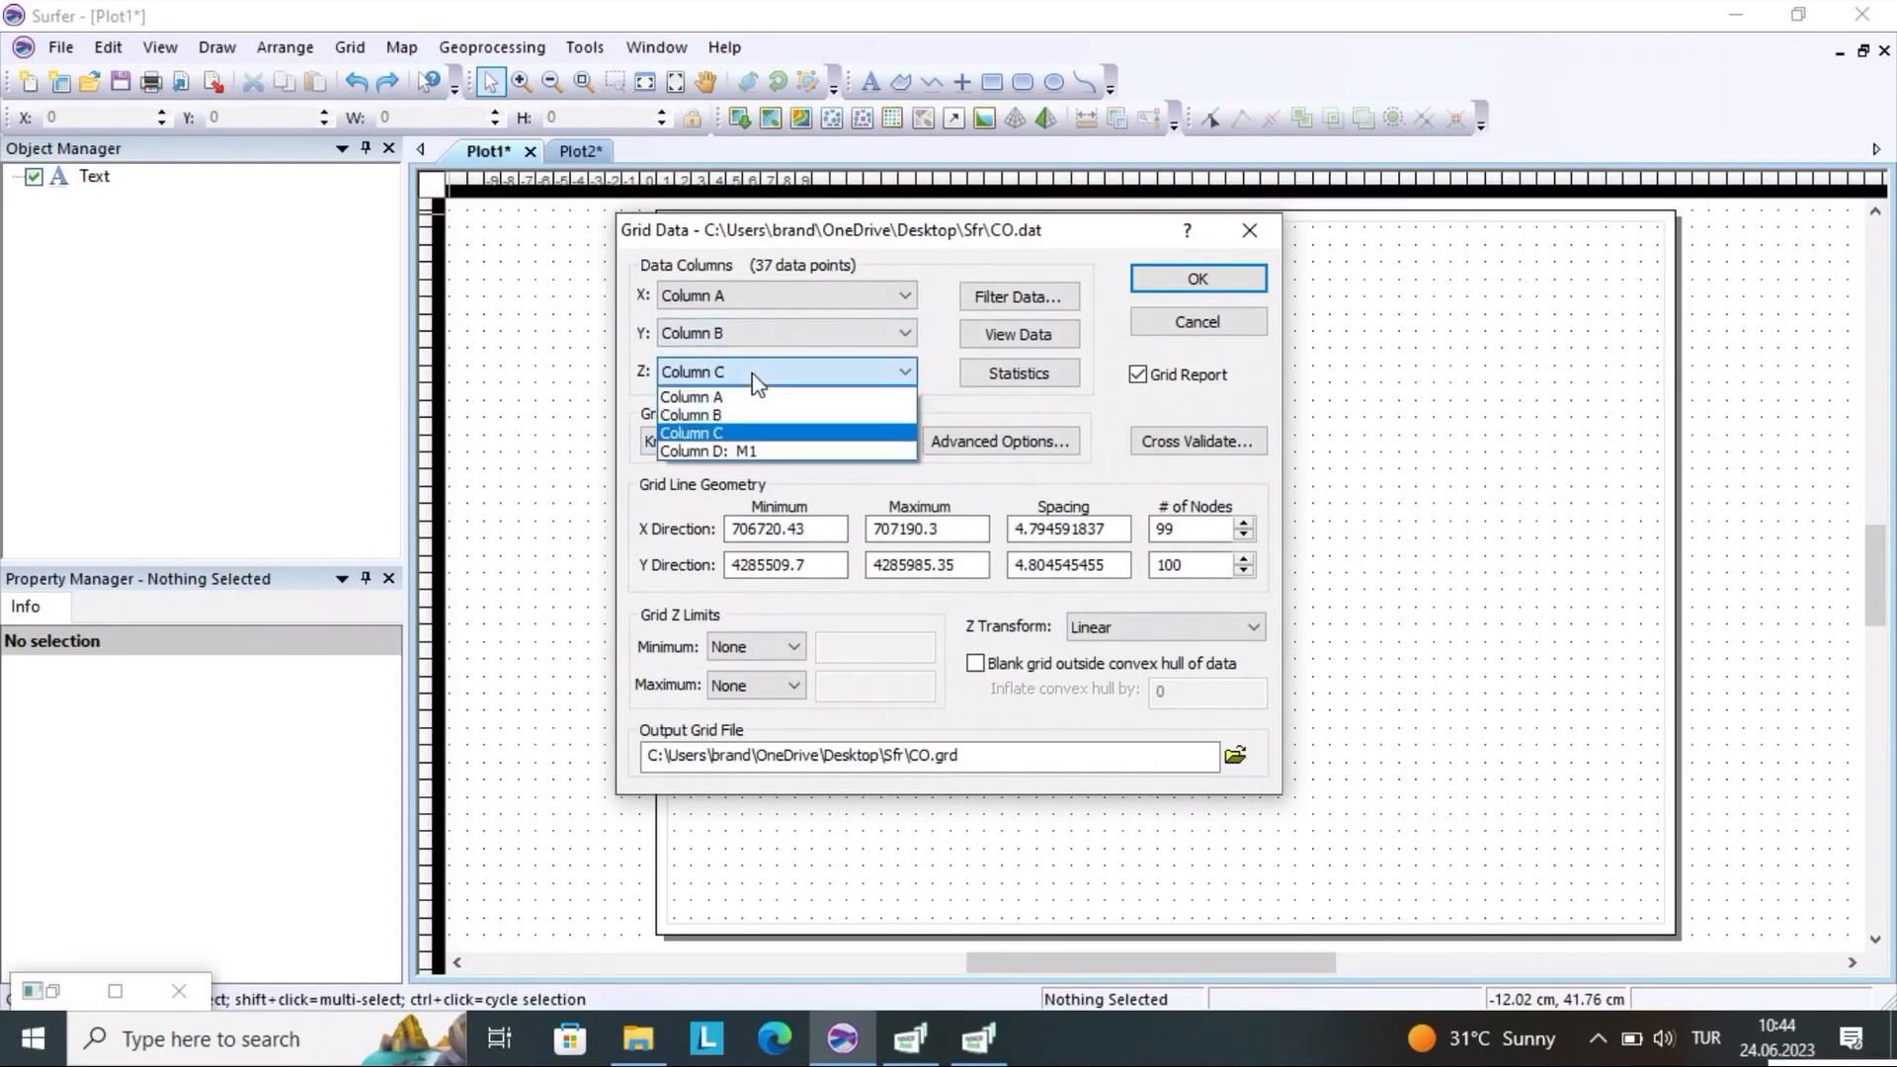
{"action": "left_click", "coordinate": [750, 435]}
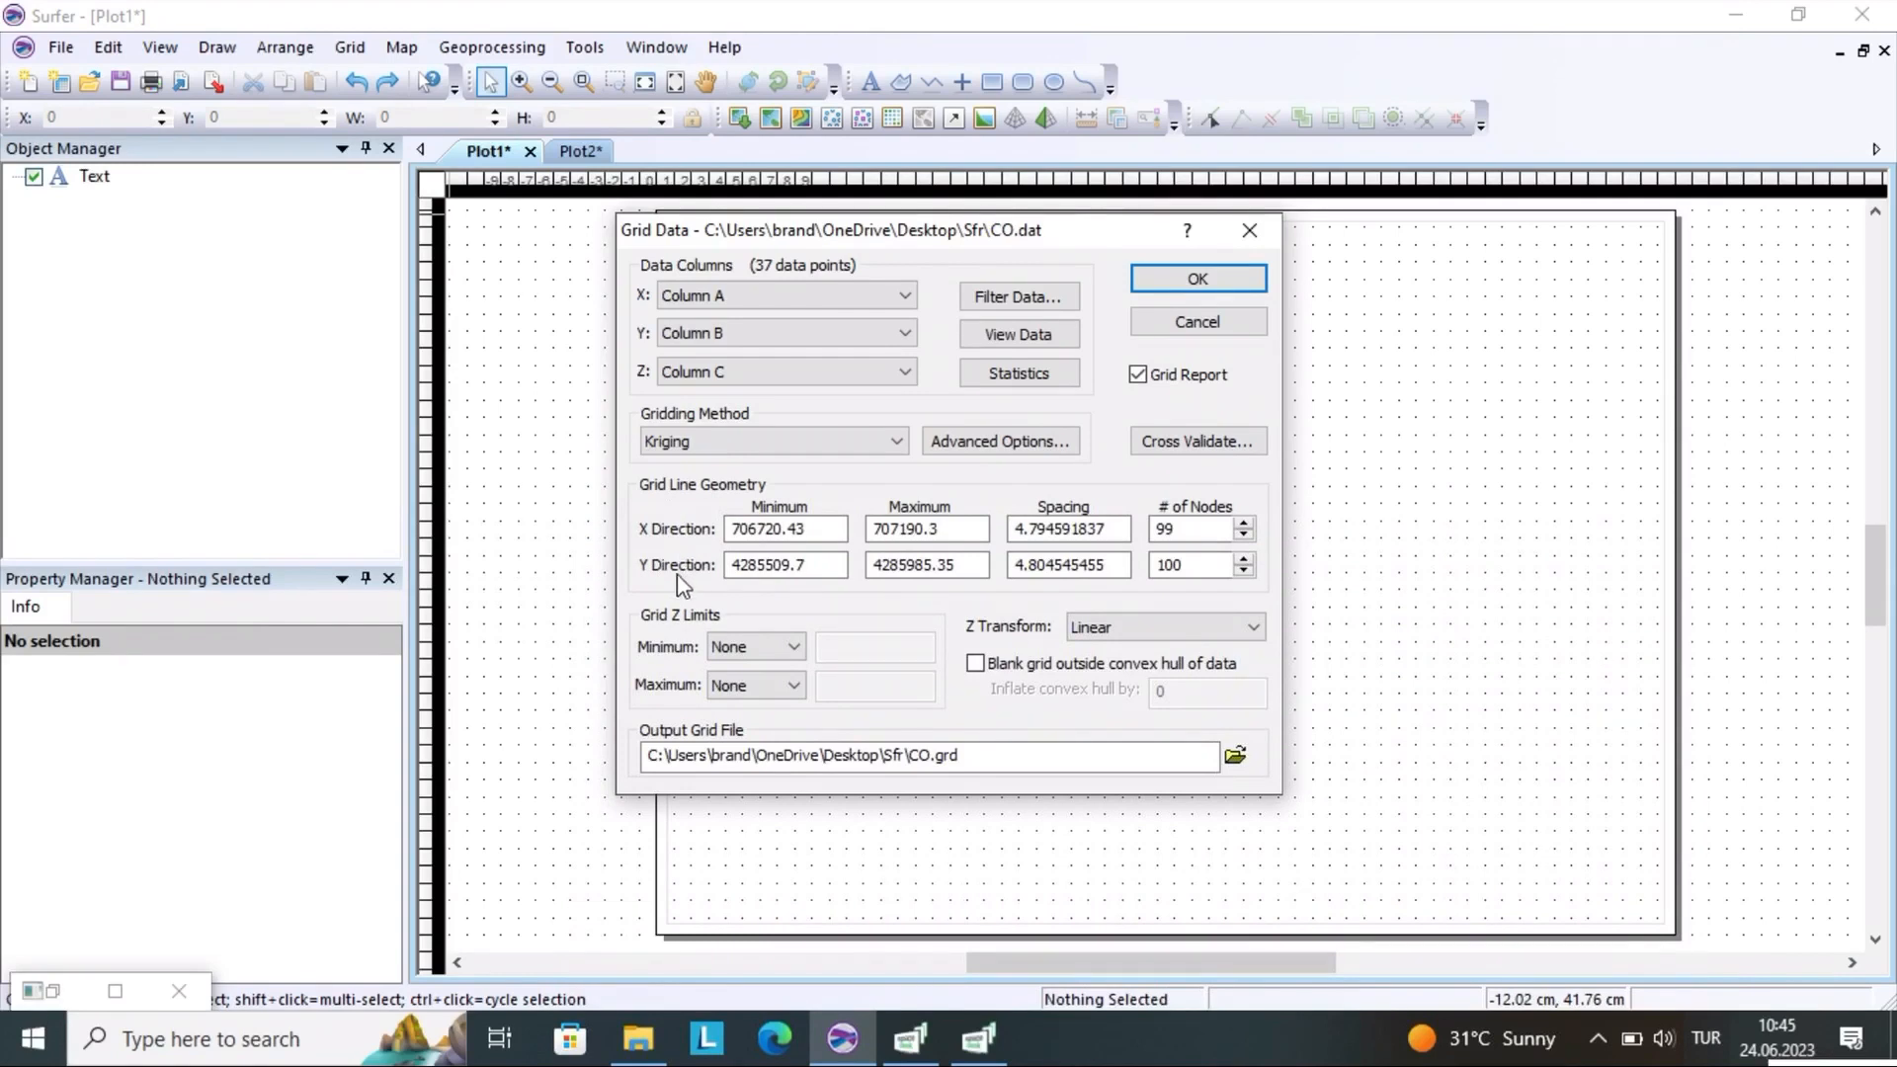
{"action": "left_click", "coordinate": [752, 295]}
{"action": "left_click", "coordinate": [762, 324]}
{"action": "left_click", "coordinate": [762, 334]}
{"action": "left_click", "coordinate": [768, 359]}
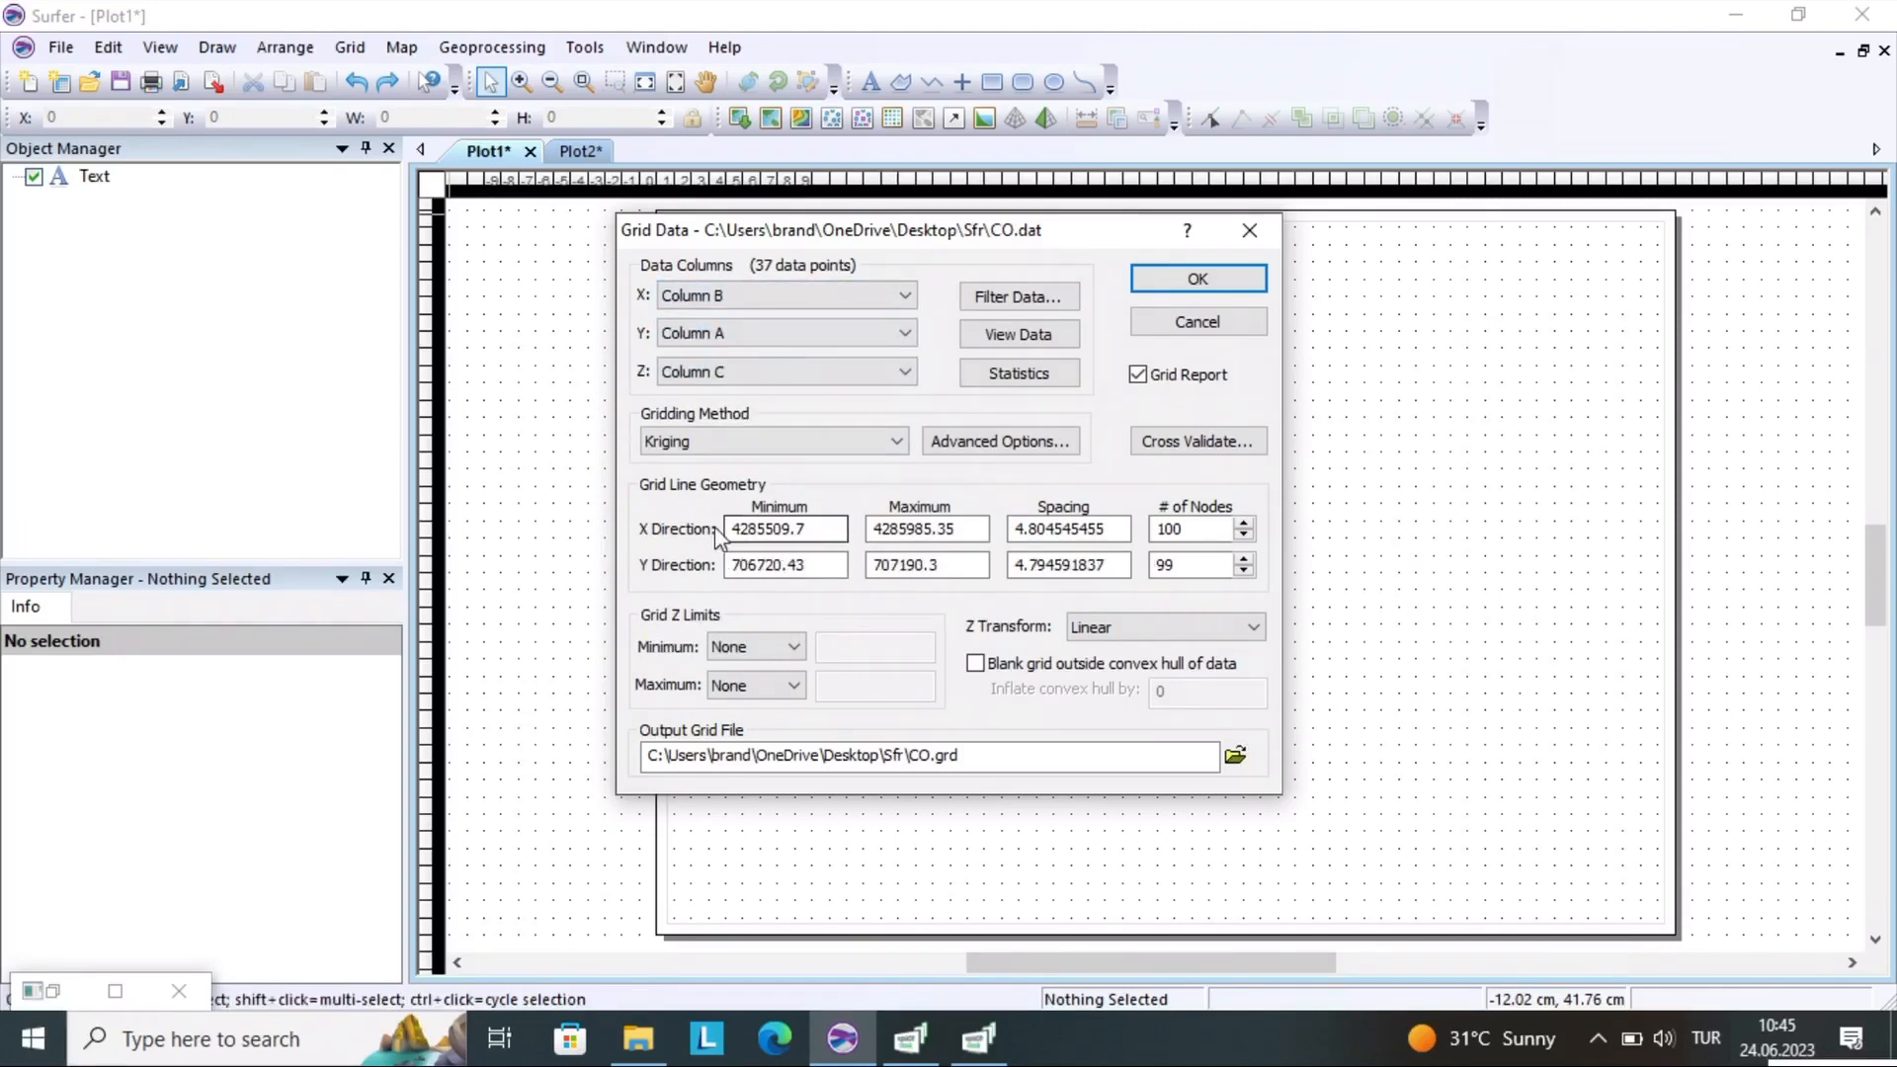
Set the grid's X direction minimum to 4285500 and its maximum to 4285100
{"action": "left_click", "coordinate": [795, 529]}
{"action": "left_click", "coordinate": [809, 529]}
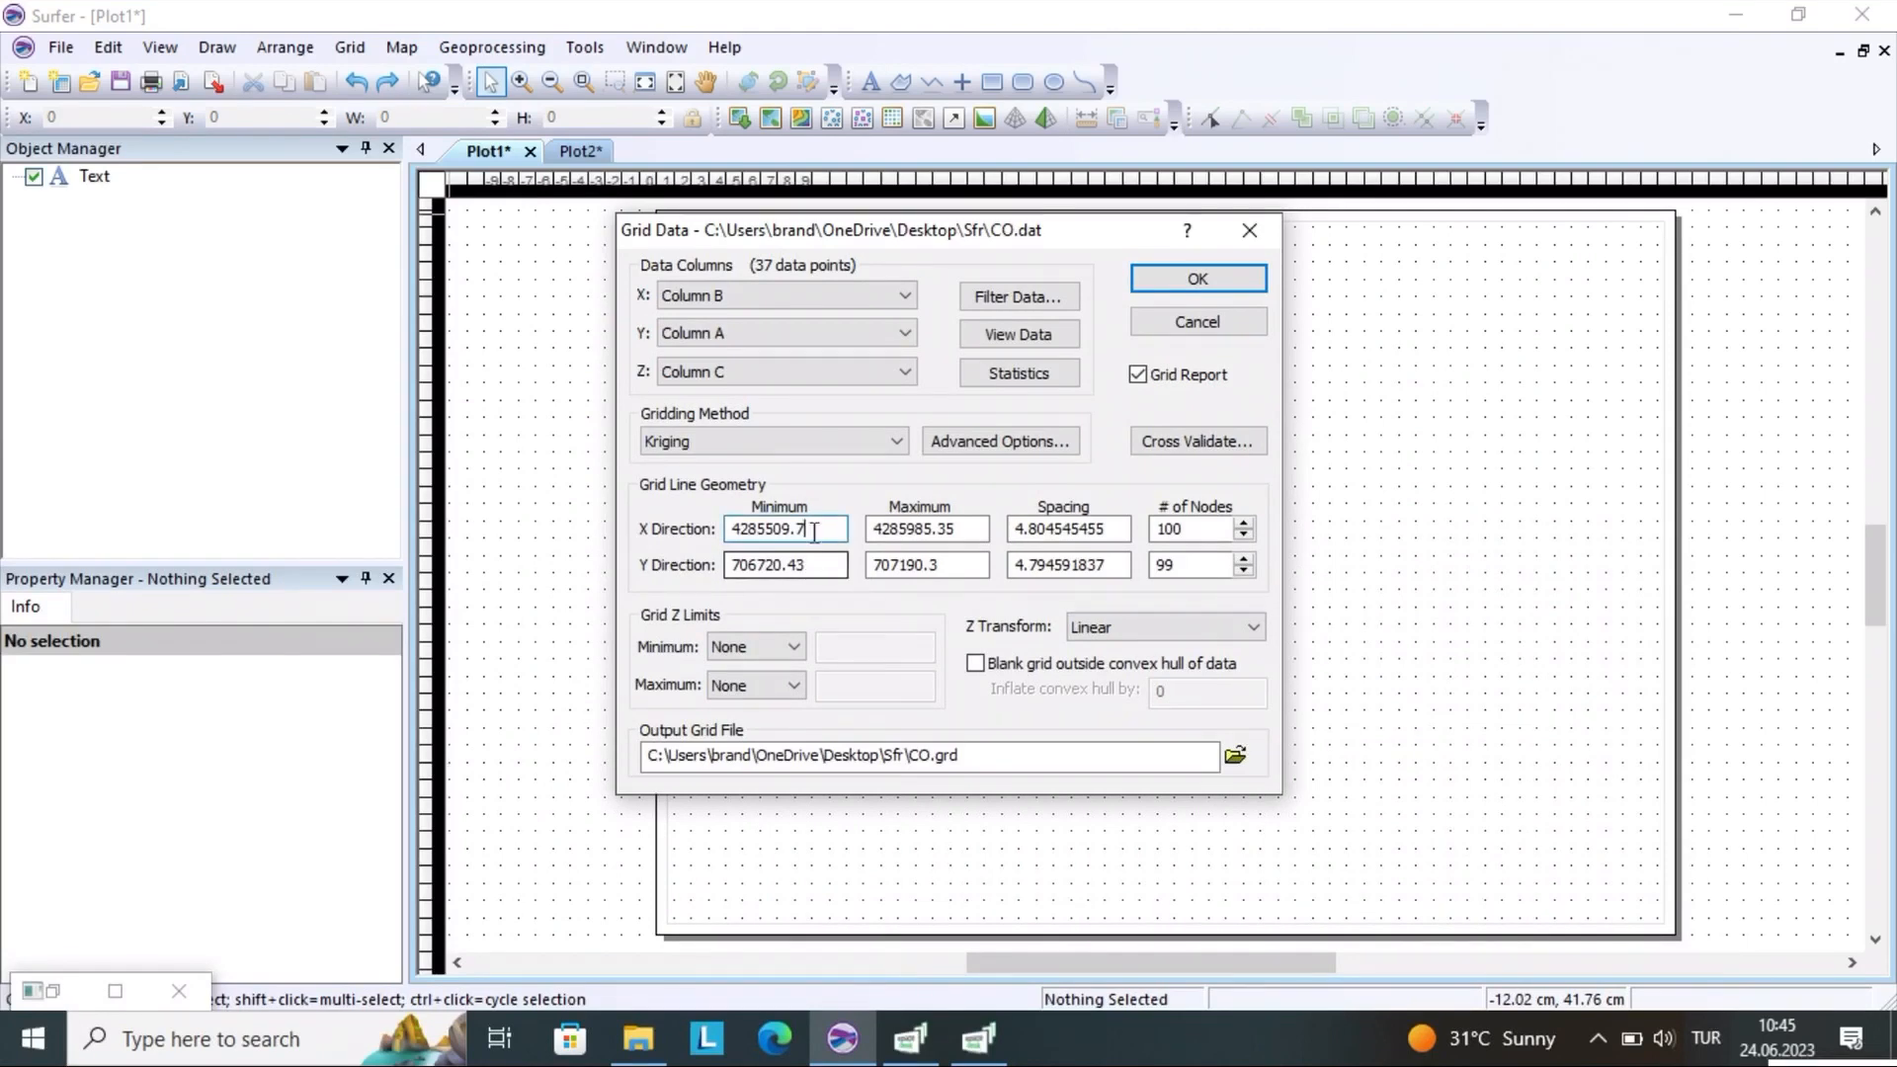
{"action": "key", "text": "BackSpace"}
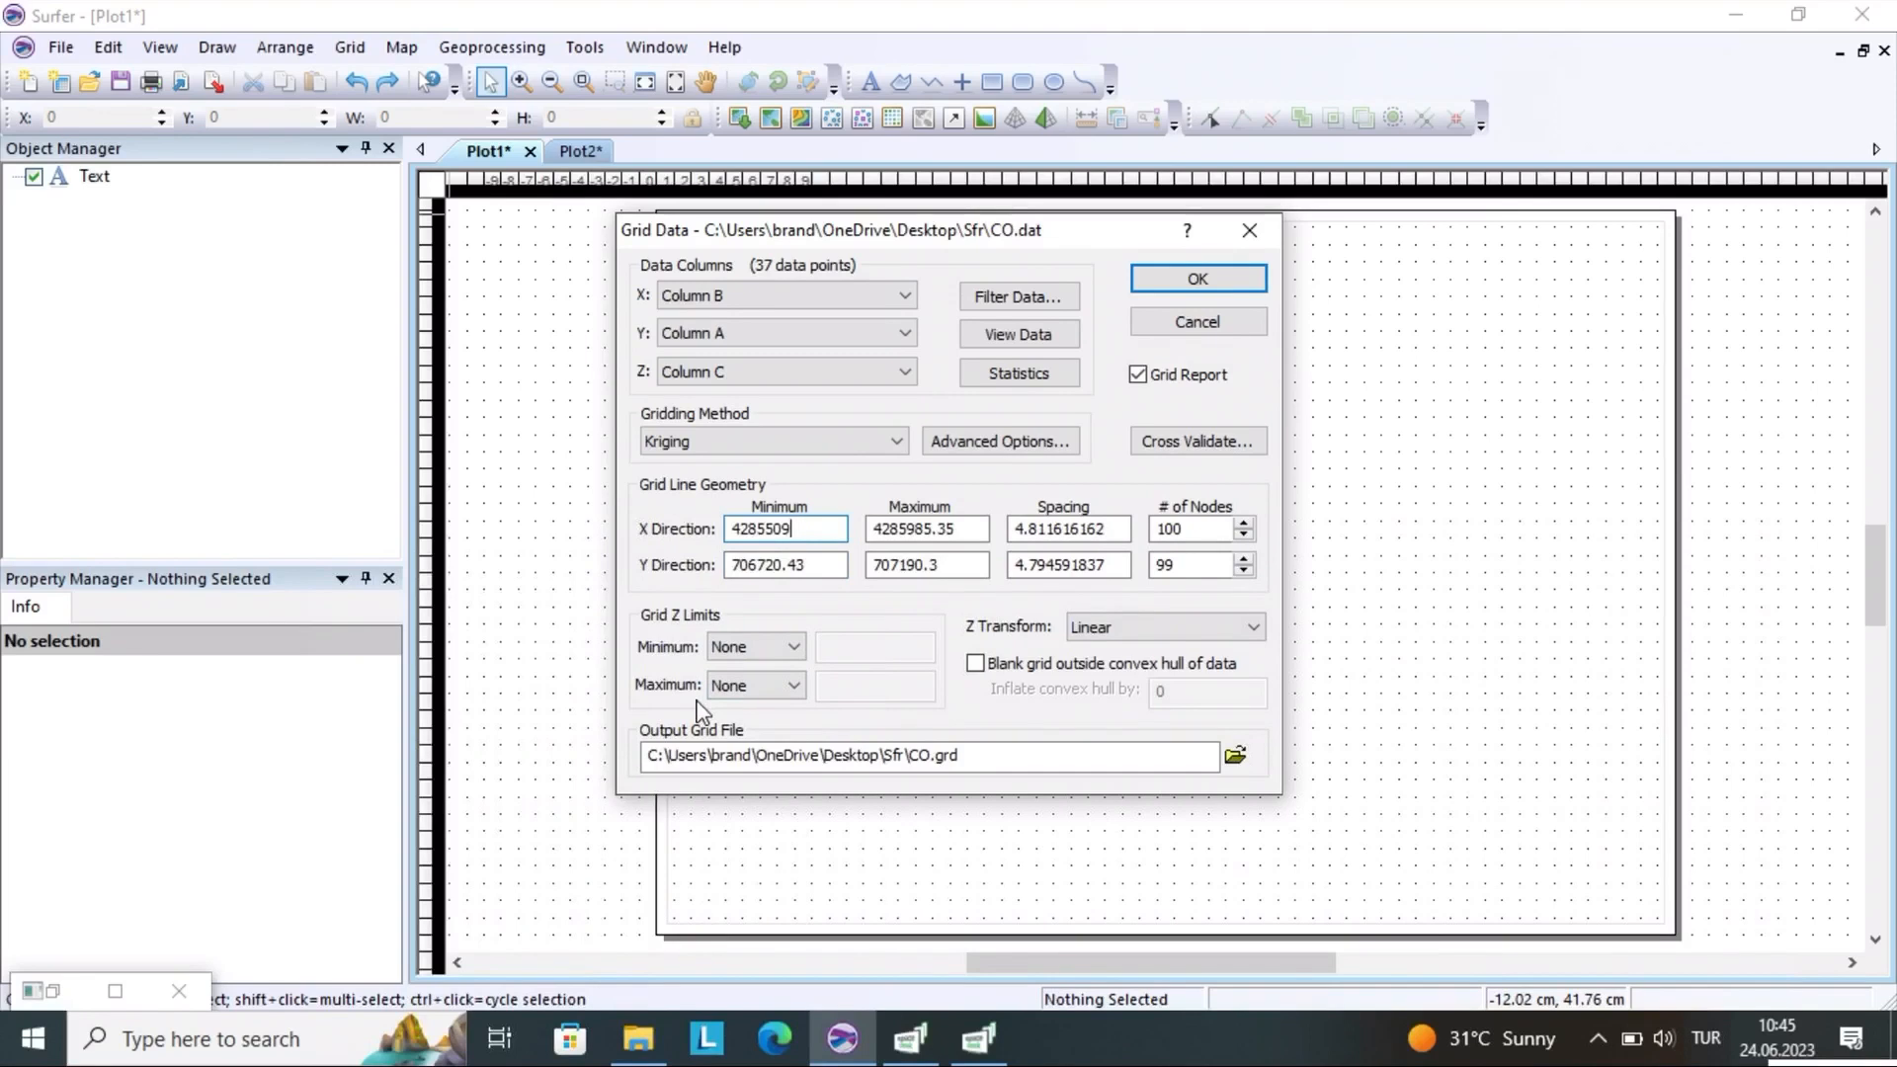
{"action": "key", "text": "BackSpace"}
{"action": "type", "text": "0"}
{"action": "left_click", "coordinate": [958, 529]}
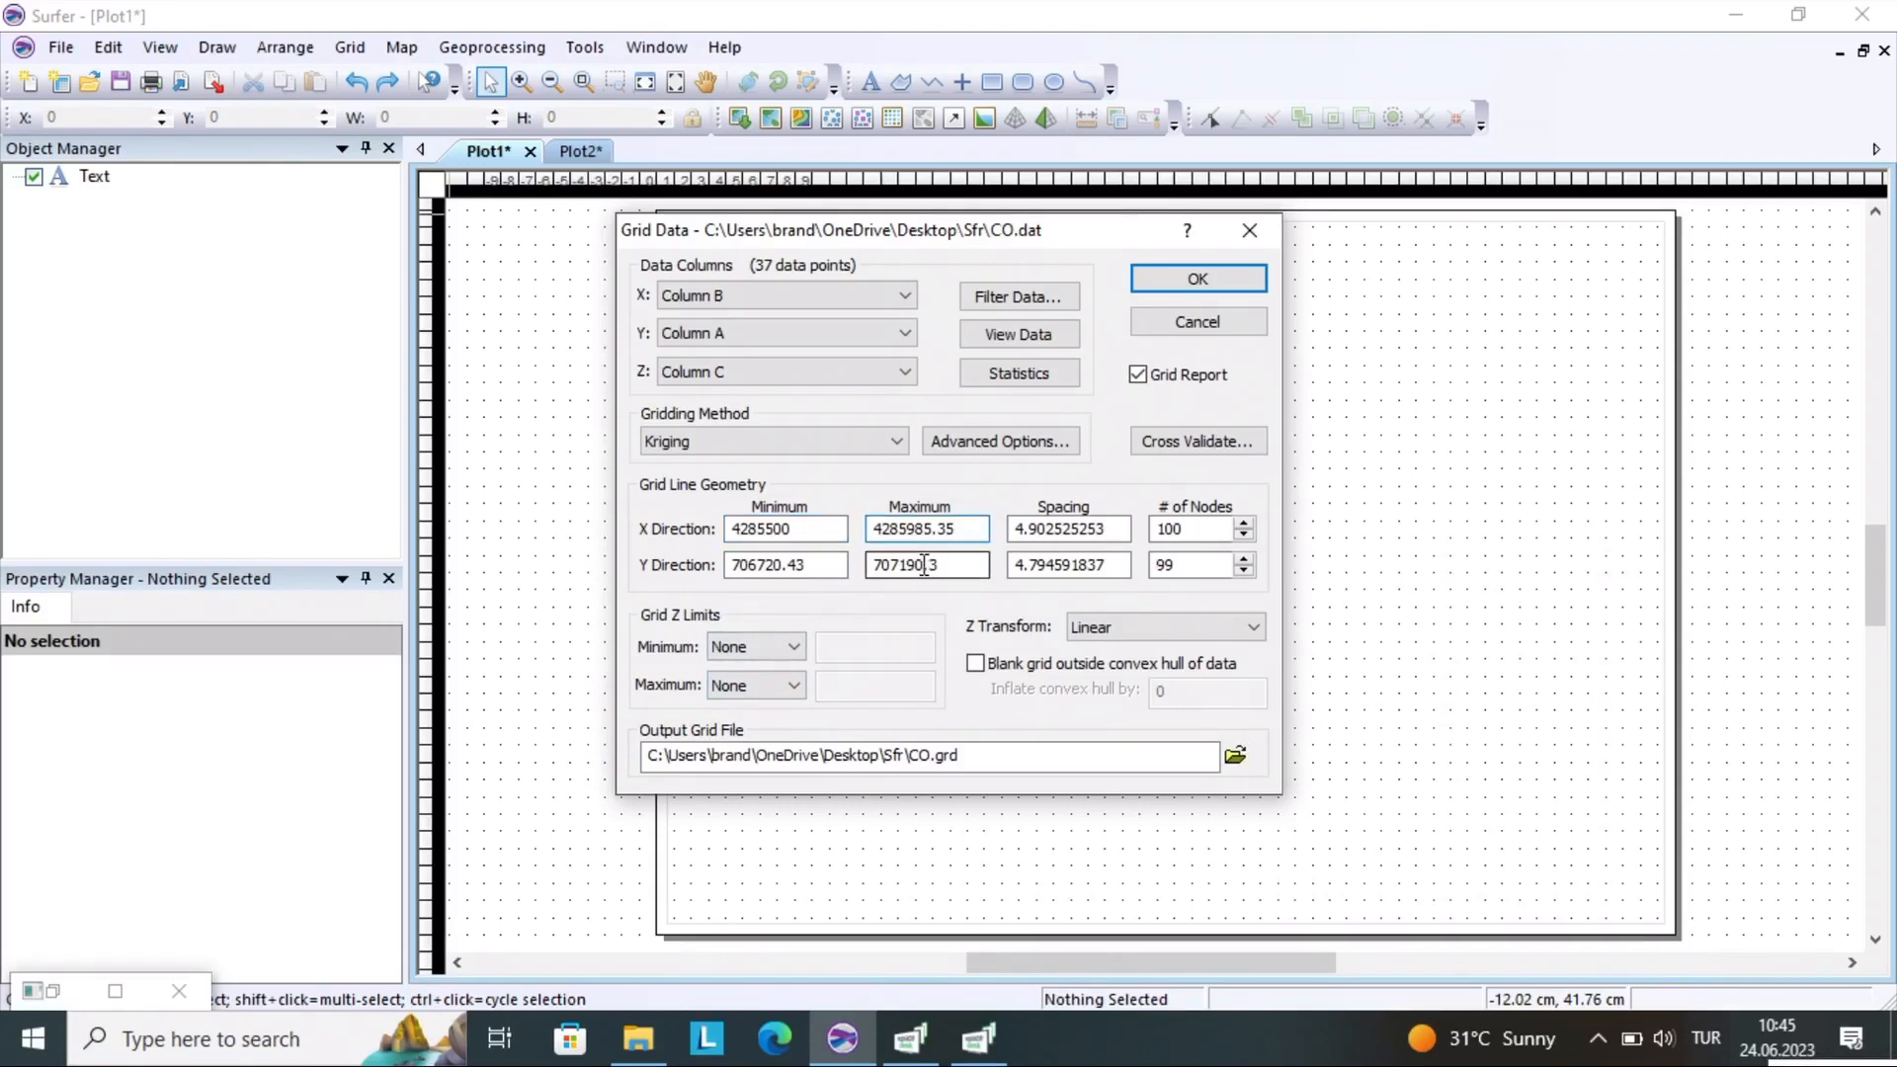
{"action": "key", "text": "BackSpace"}
{"action": "key", "text": "BackSpace"}
{"action": "key", "text": "BackSpace"}
{"action": "key", "text": "BackSpace"}
{"action": "key", "text": "BackSpace"}
{"action": "key", "text": "BackSpace"}
{"action": "type", "text": "100"}
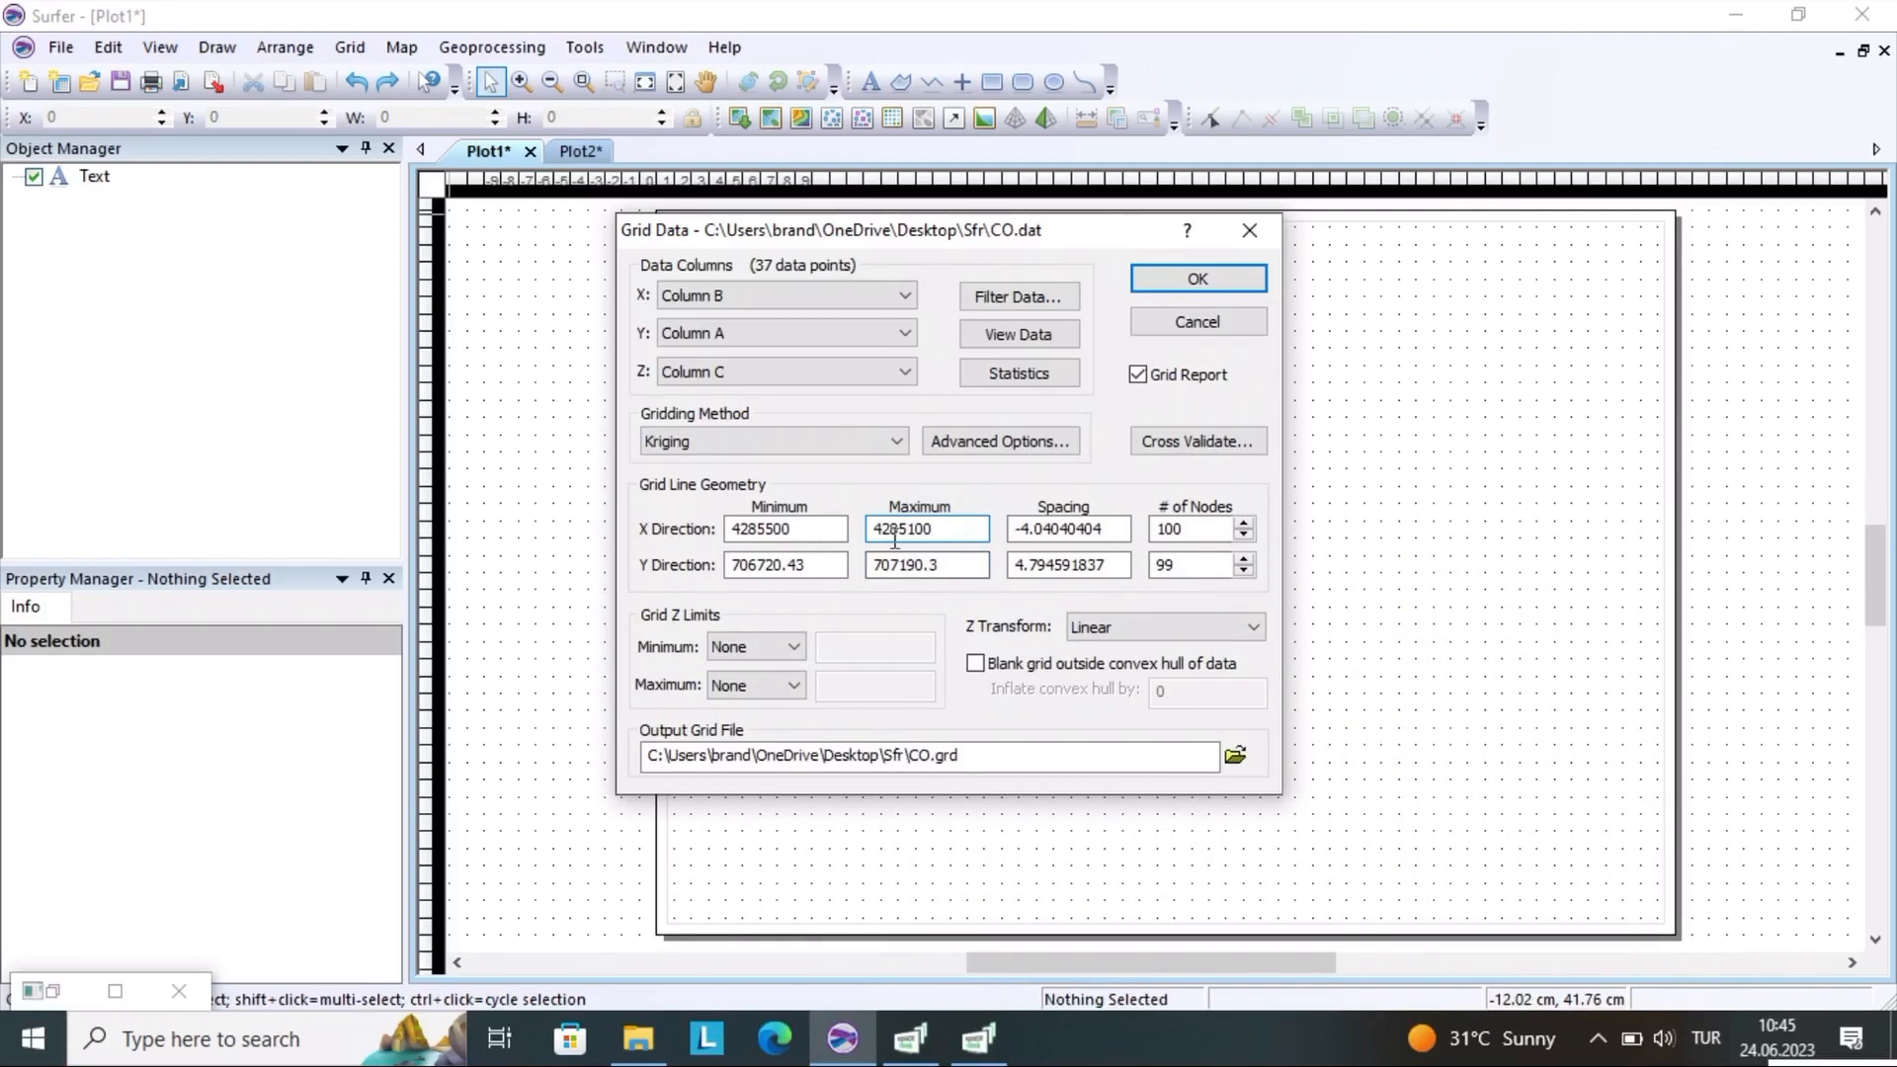
Set the grid's Y direction minimum to 706720 and its maximum to 707190
{"action": "left_click", "coordinate": [817, 568]}
{"action": "key", "text": "BackSpace"}
{"action": "key", "text": "BackSpace"}
{"action": "key", "text": "BackSpace"}
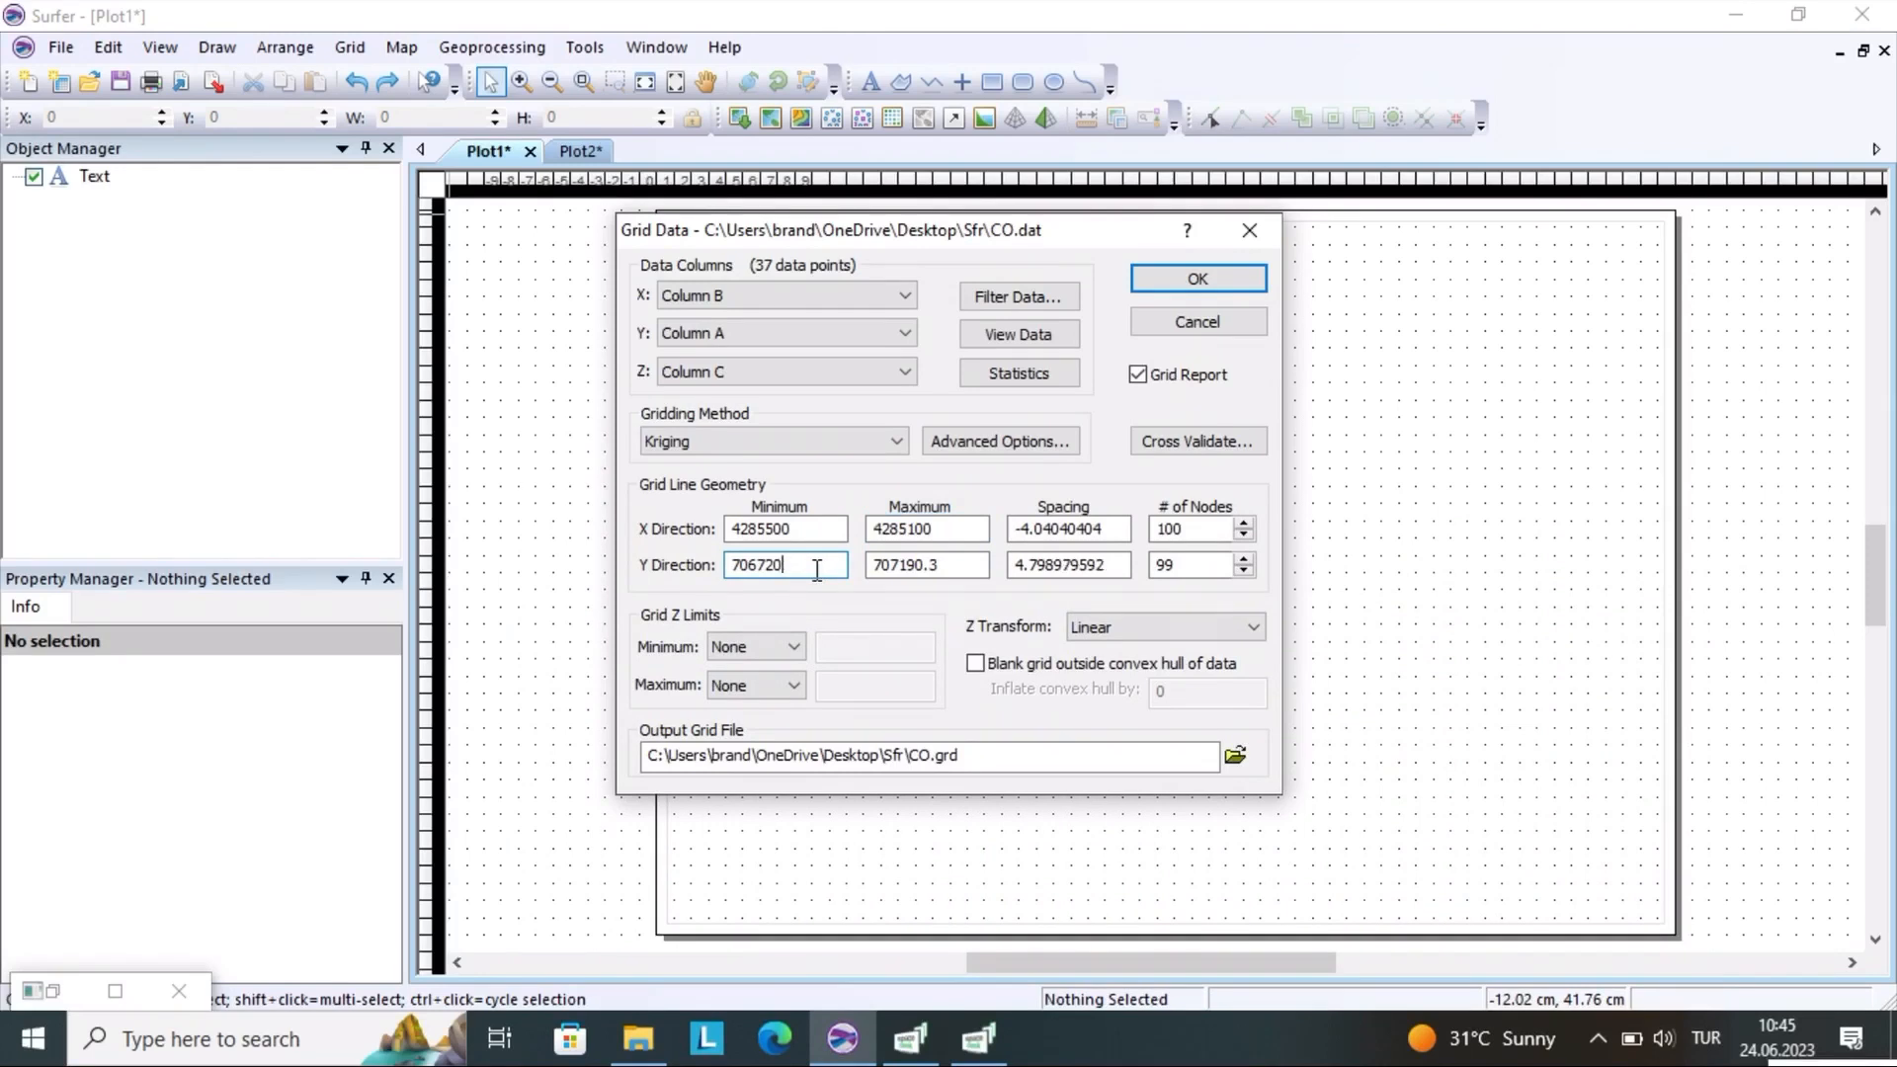
{"action": "left_click", "coordinate": [945, 568]}
{"action": "key", "text": "BackSpace"}
{"action": "key", "text": "BackSpace"}
Review the data filter's choices for which duplicate data to keep, and dismiss the filter settings
{"action": "left_click", "coordinate": [1018, 296]}
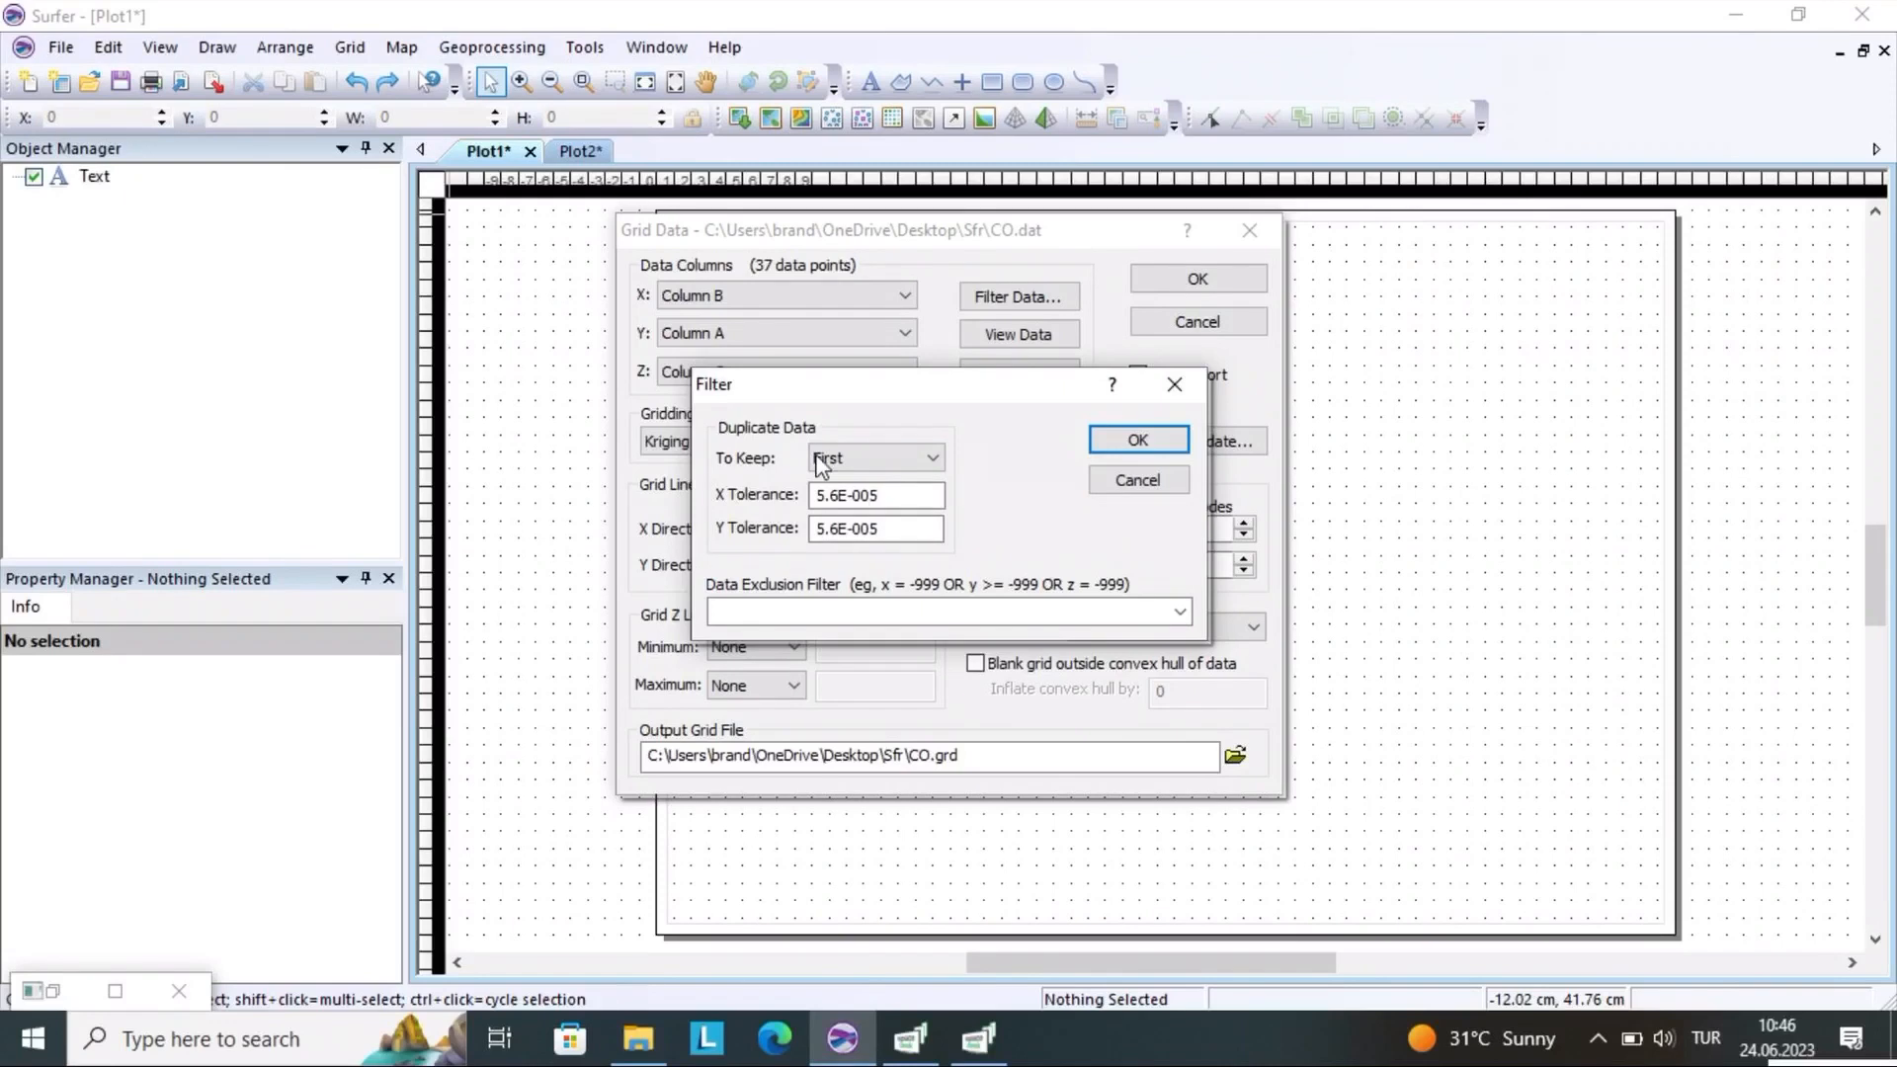
{"action": "left_click", "coordinate": [871, 456]}
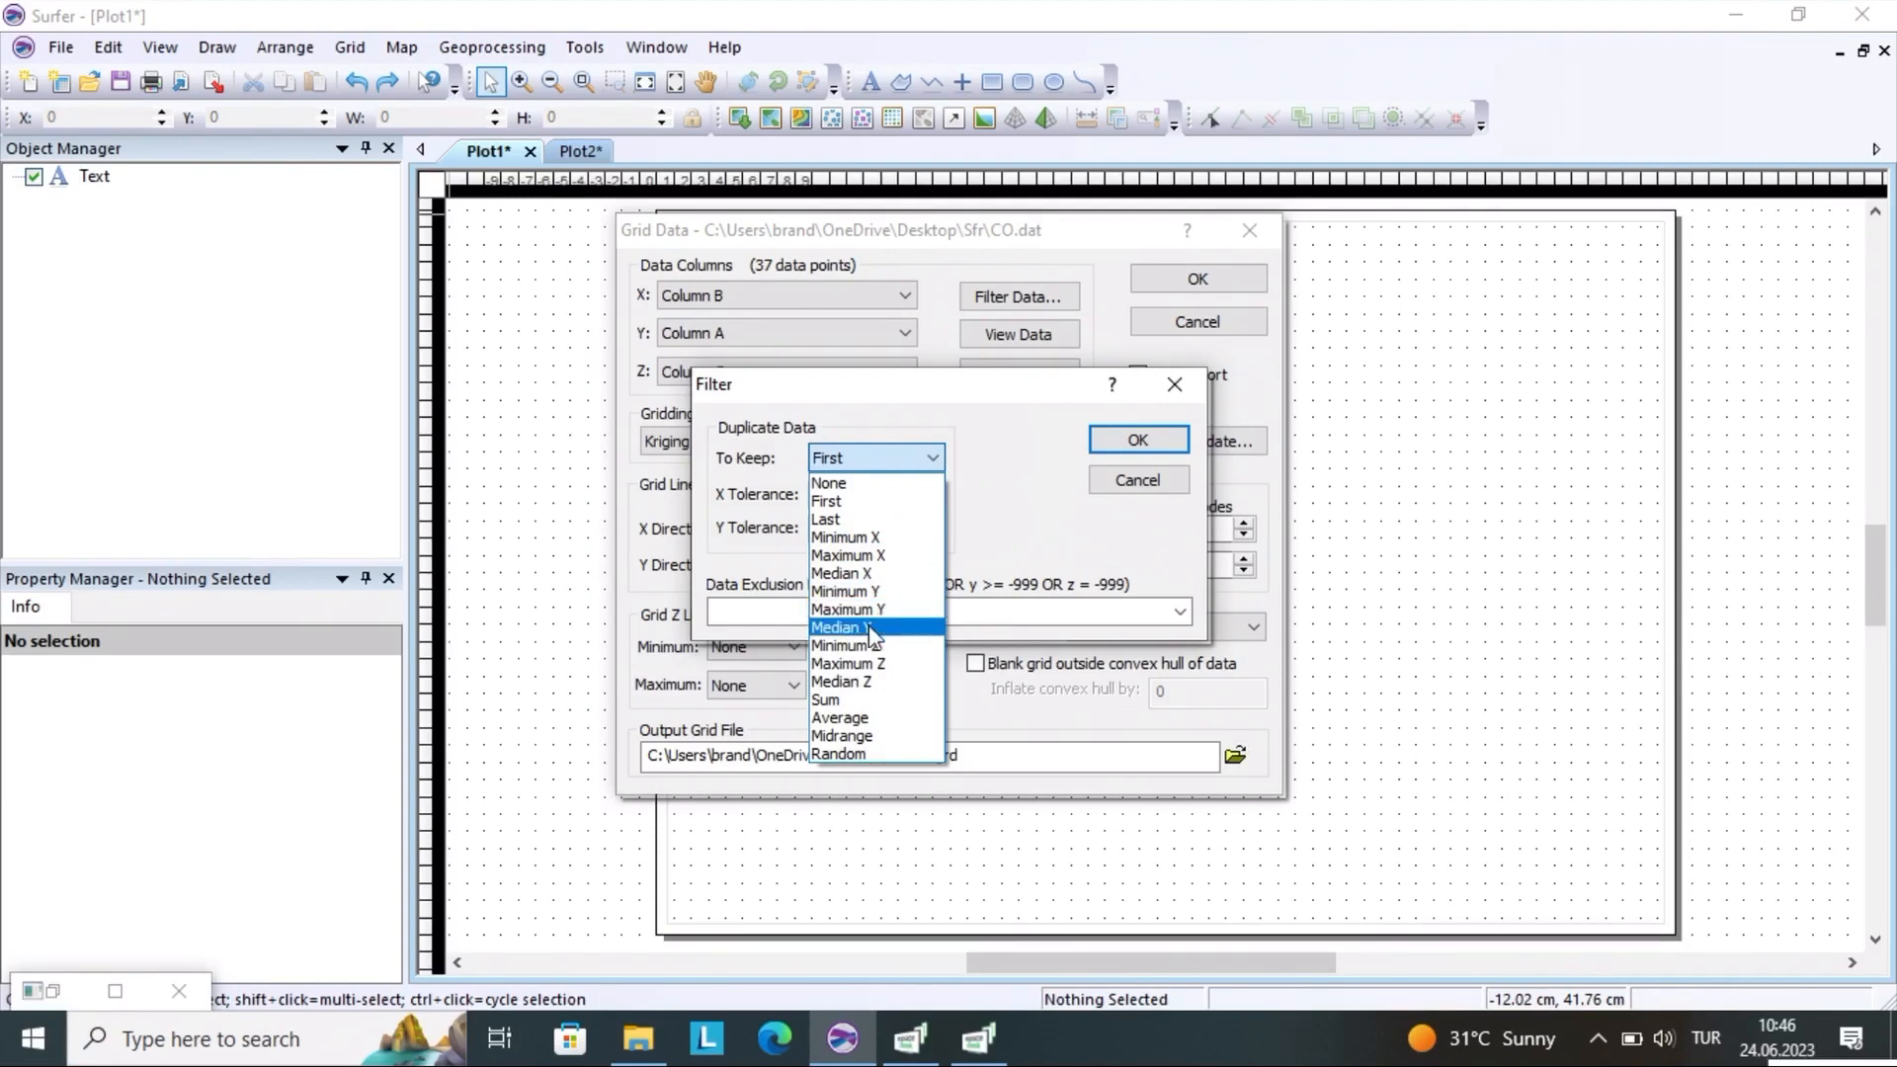
{"action": "left_click", "coordinate": [998, 447]}
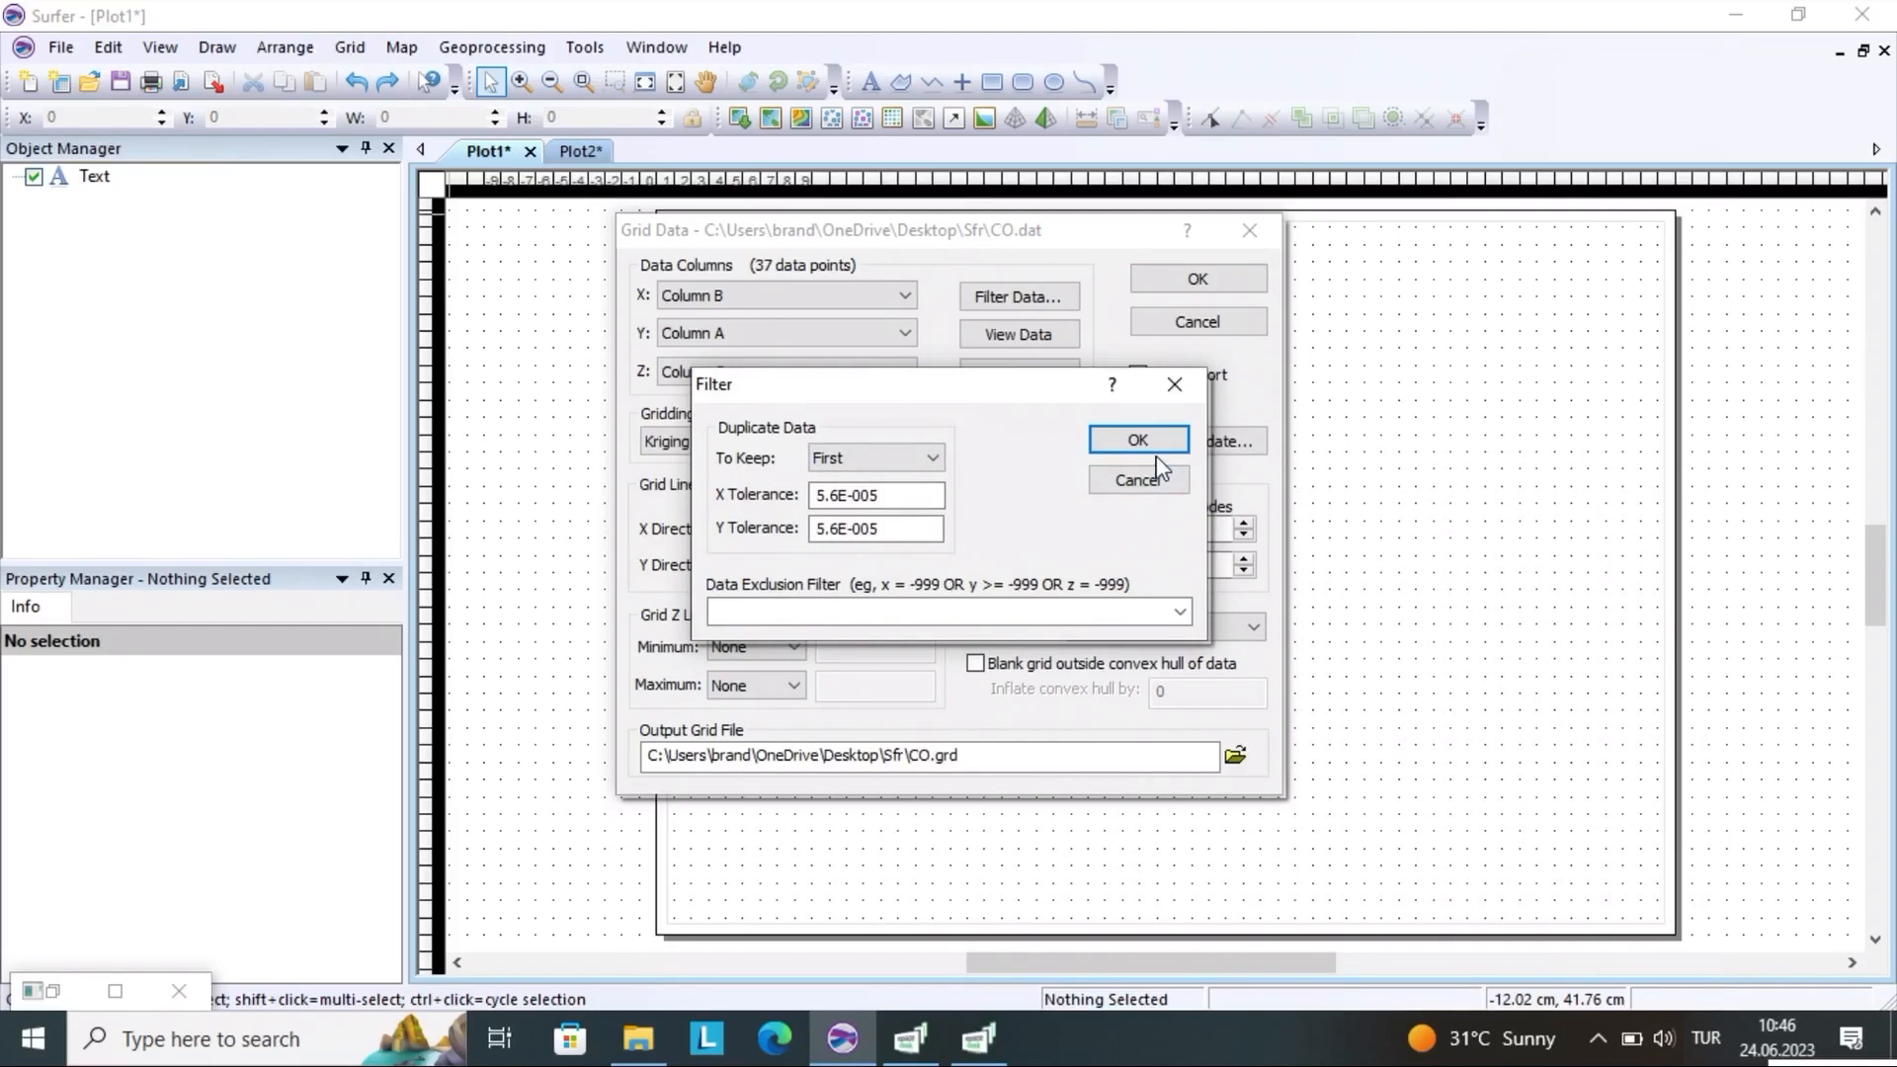
{"action": "left_click", "coordinate": [1173, 384]}
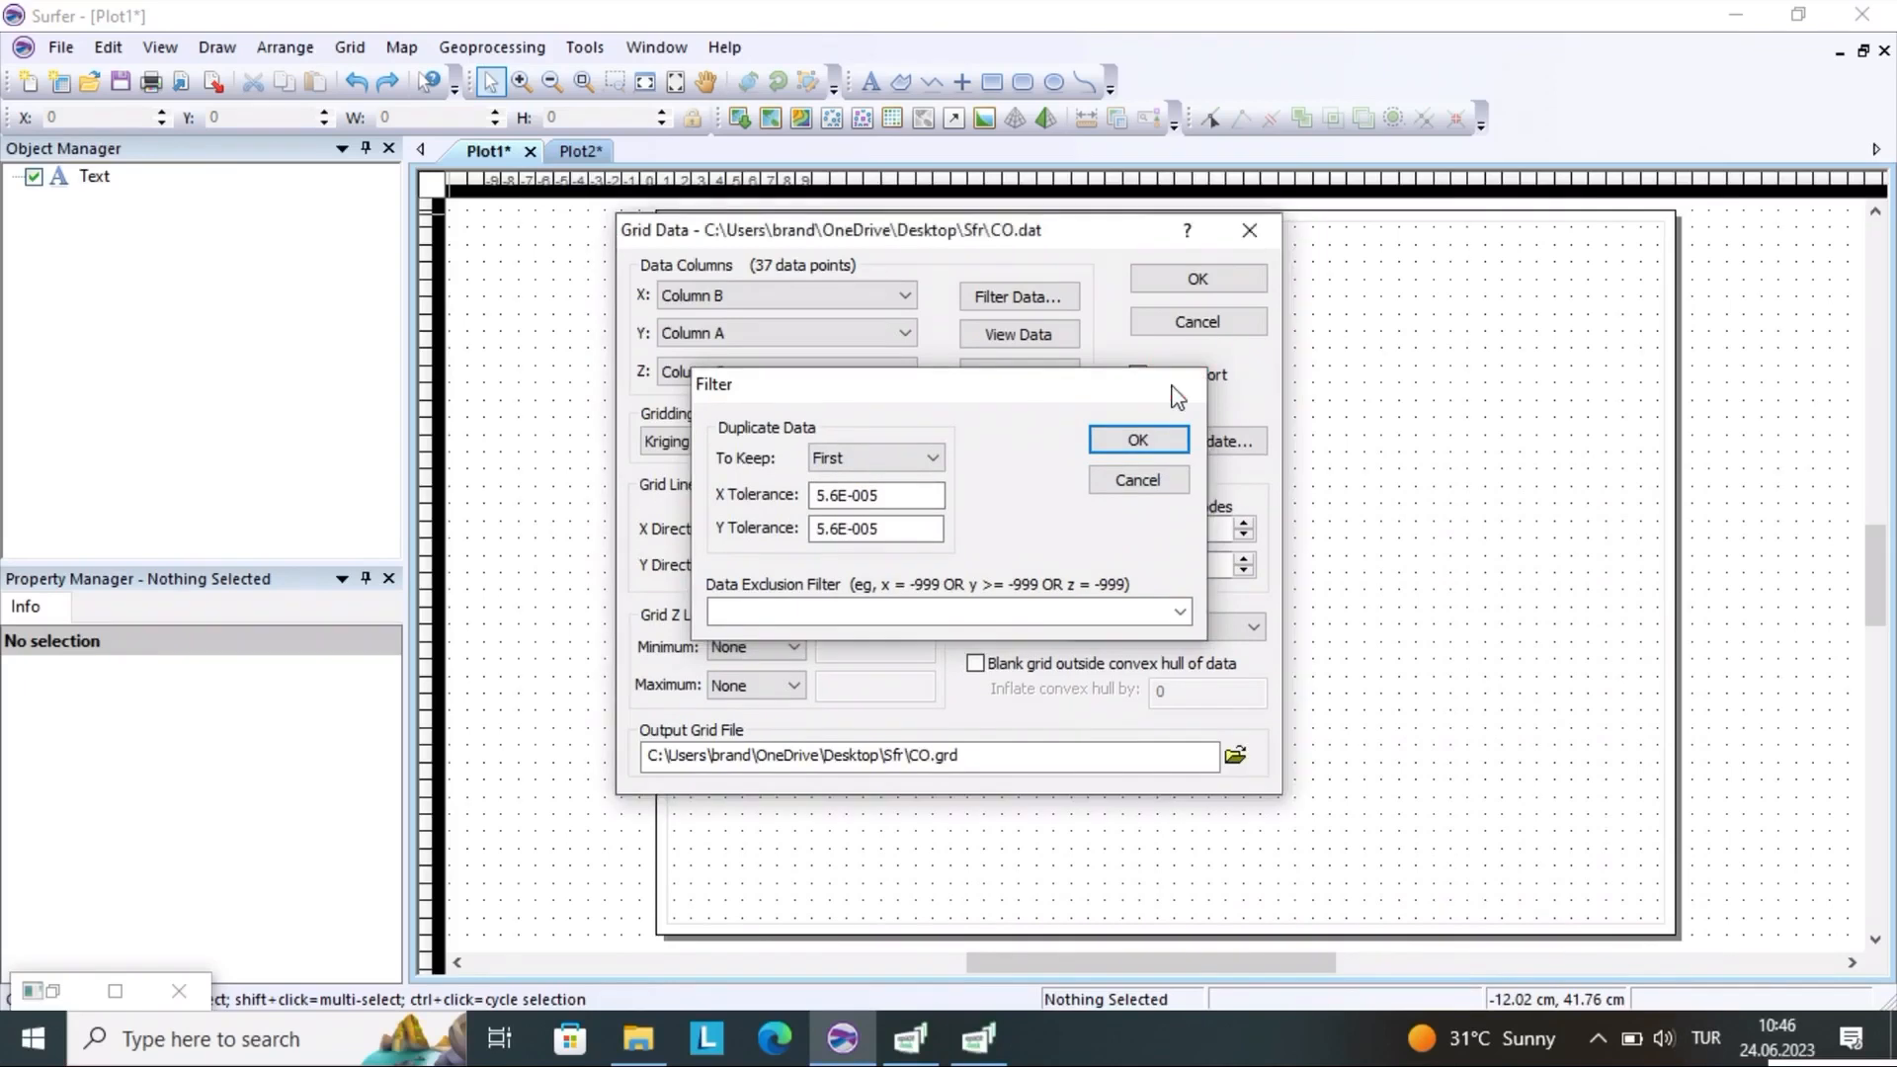
View the CO source data table and examine its rows down to the last data record
{"action": "left_click", "coordinate": [996, 341]}
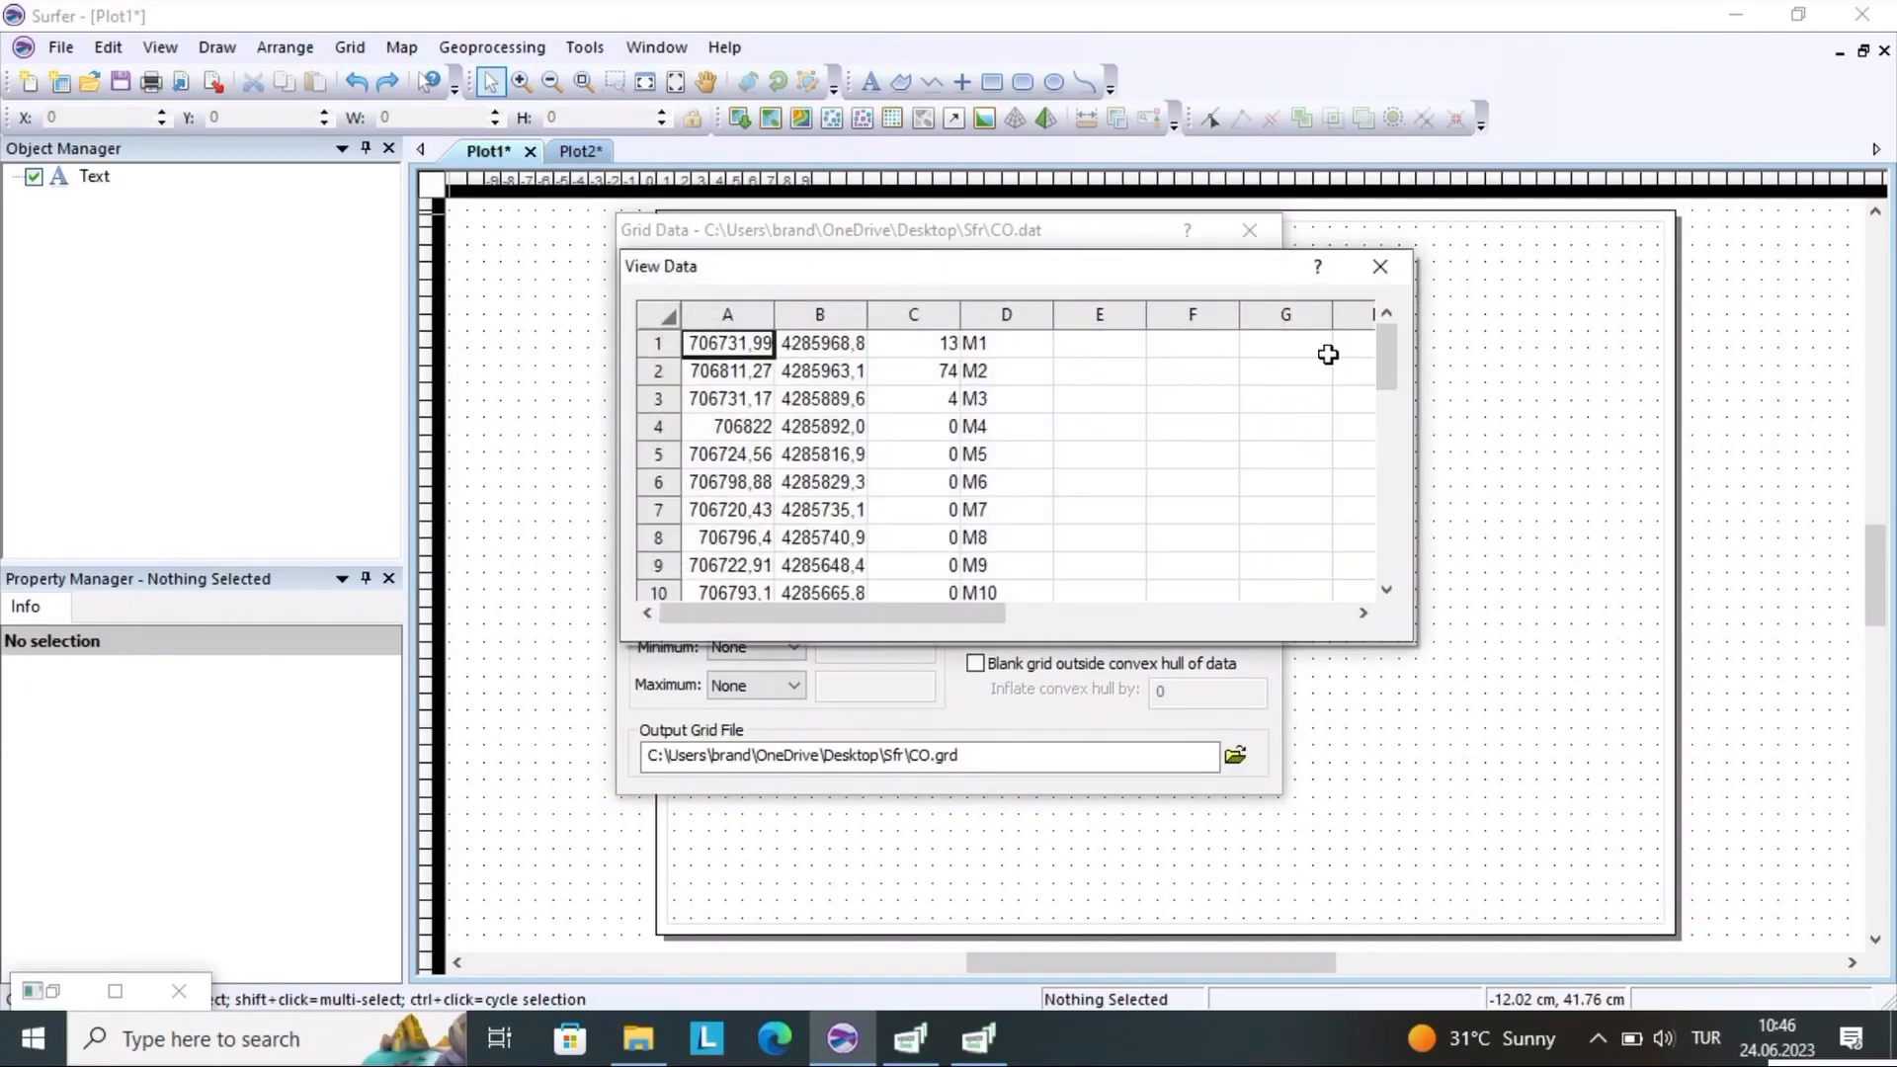
{"action": "left_click_drag", "start_coordinate": [1390, 362], "coordinate": [1400, 585]}
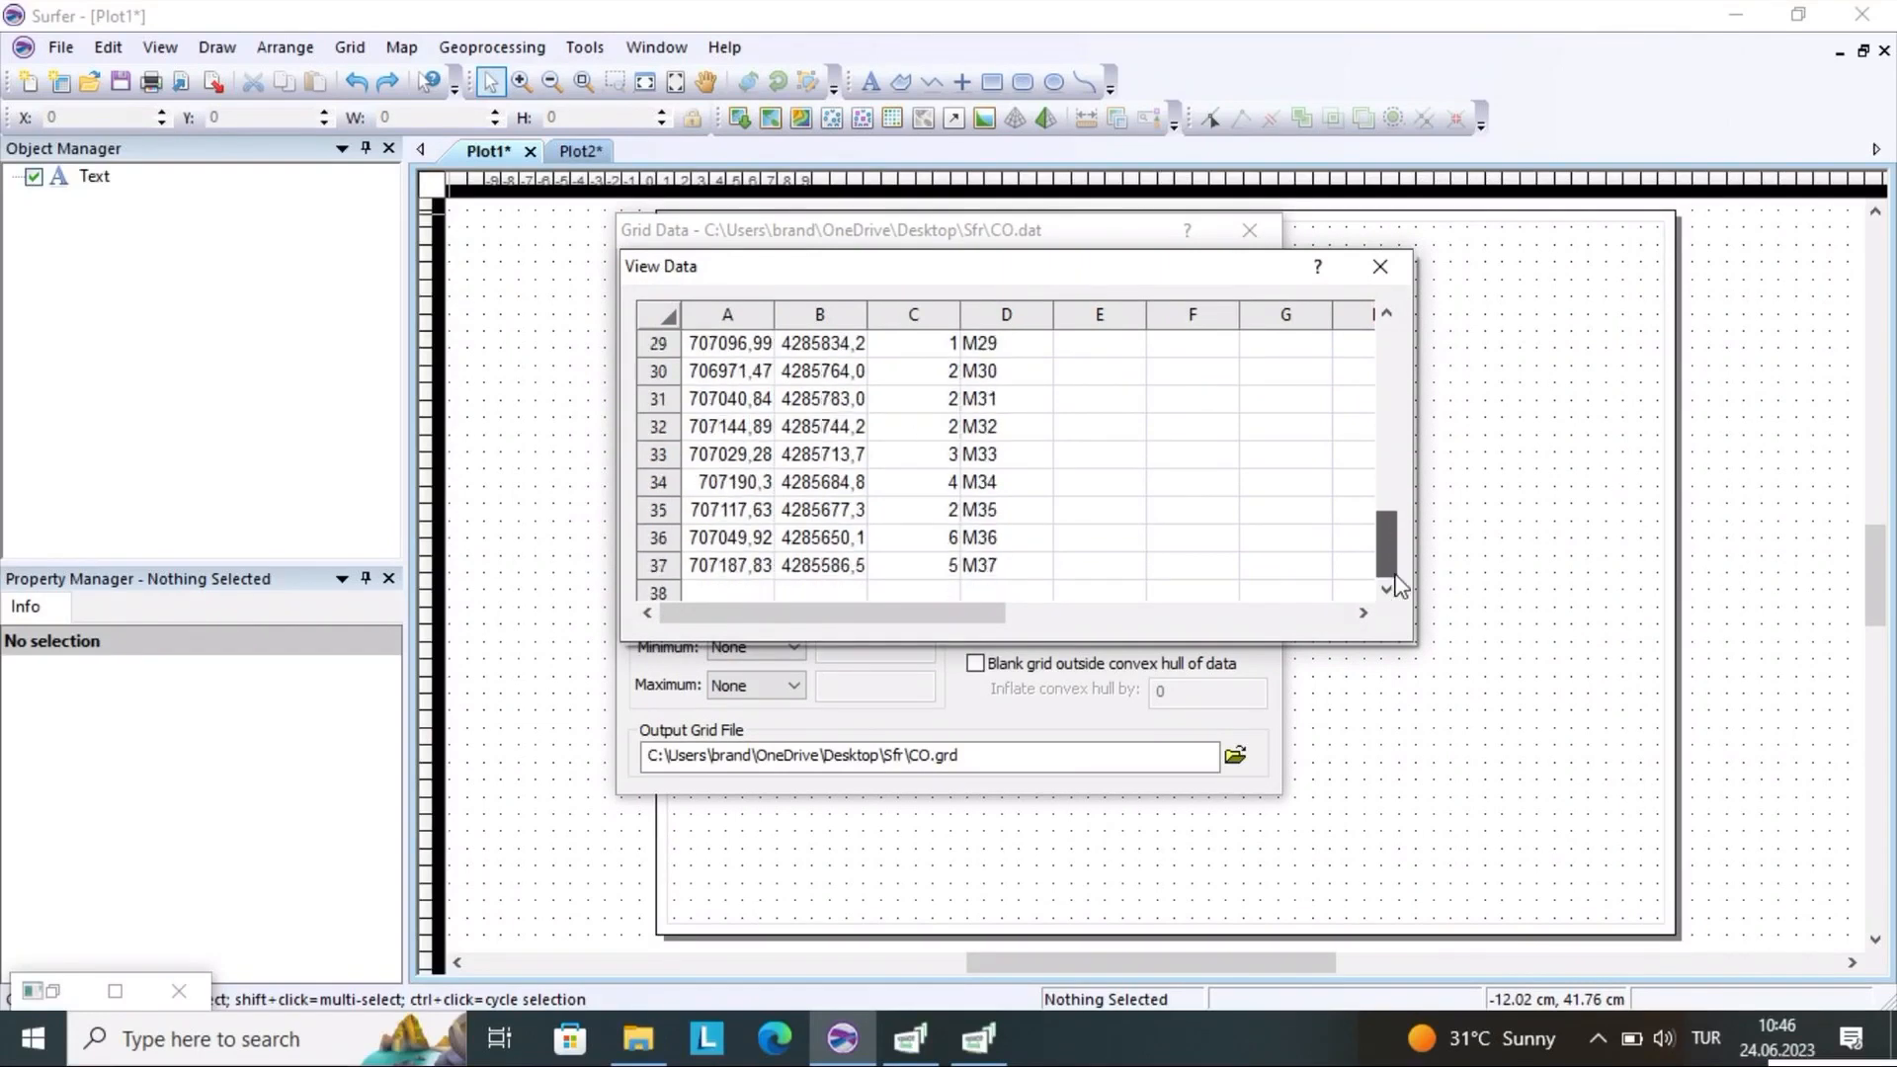
{"action": "left_click", "coordinate": [659, 567]}
{"action": "left_click_drag", "start_coordinate": [659, 571], "coordinate": [711, 317]}
{"action": "left_click", "coordinate": [1059, 446]}
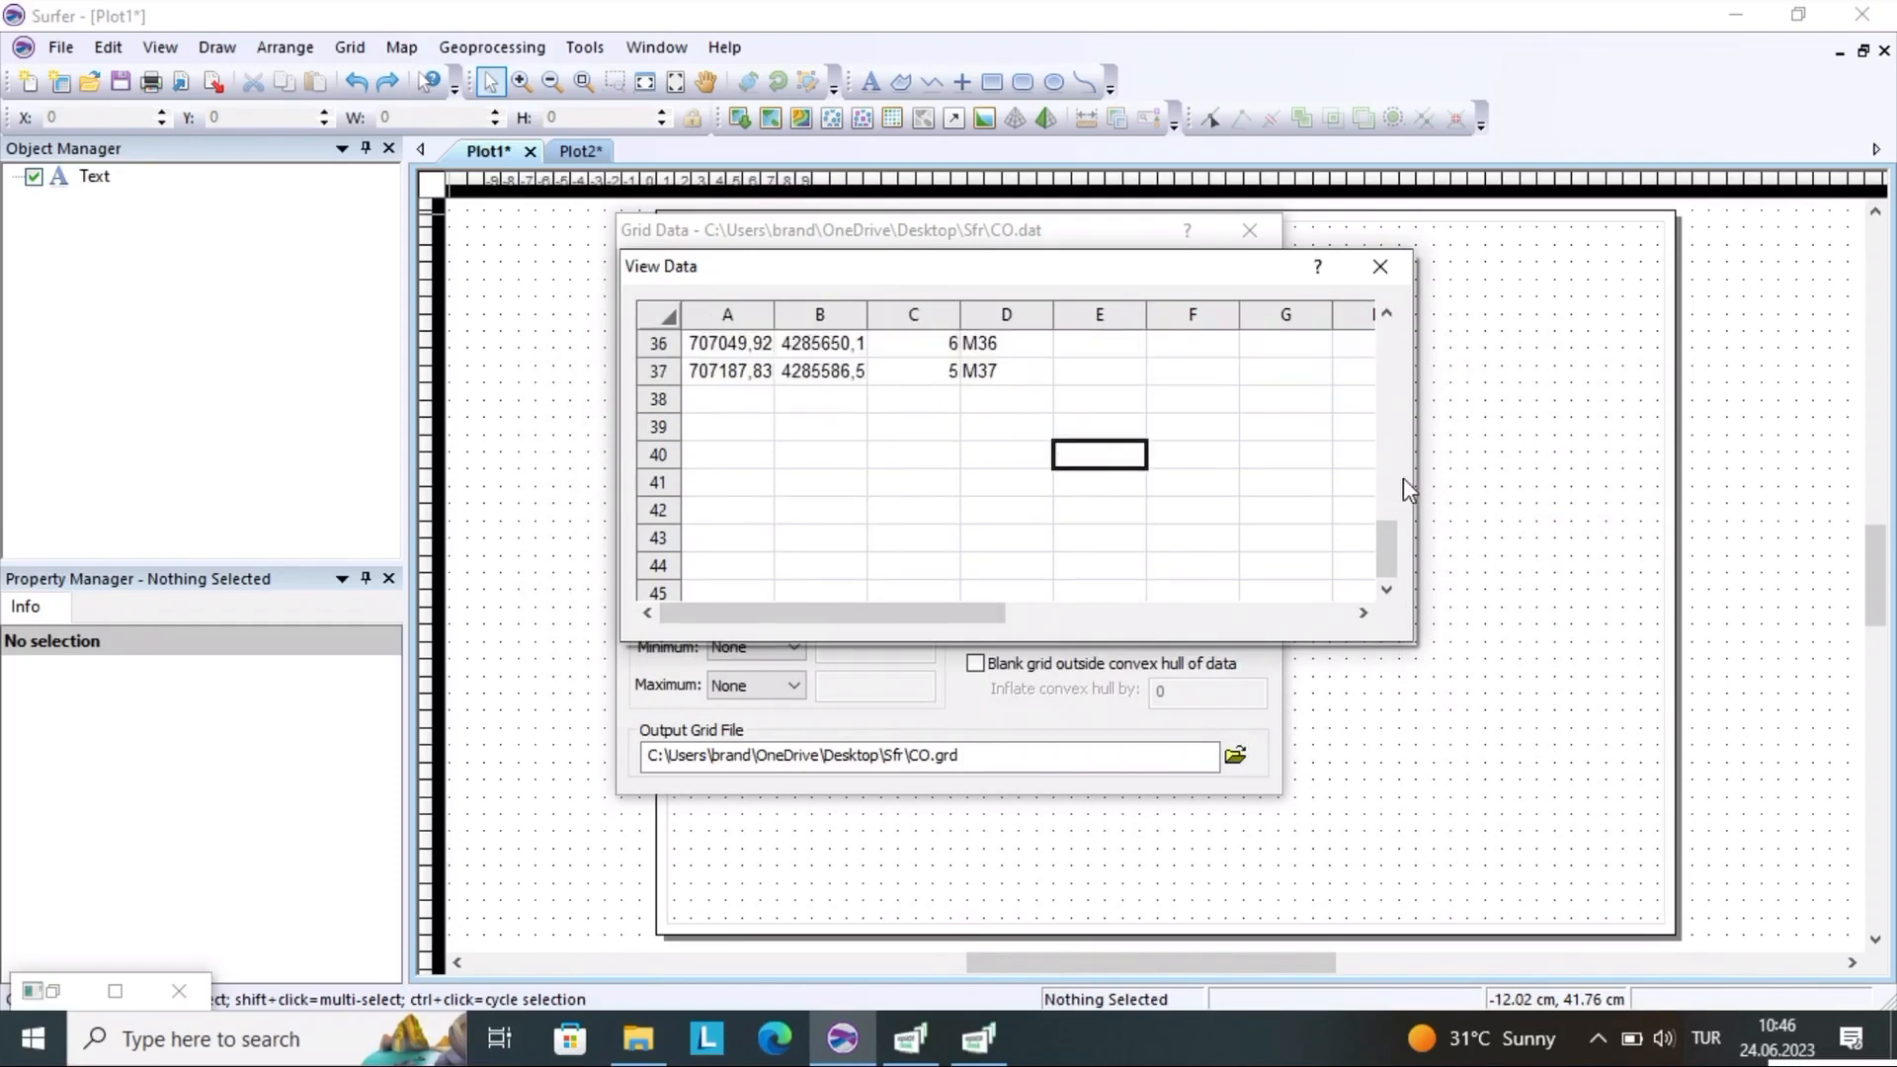
{"action": "left_click_drag", "start_coordinate": [1392, 556], "coordinate": [1396, 350]}
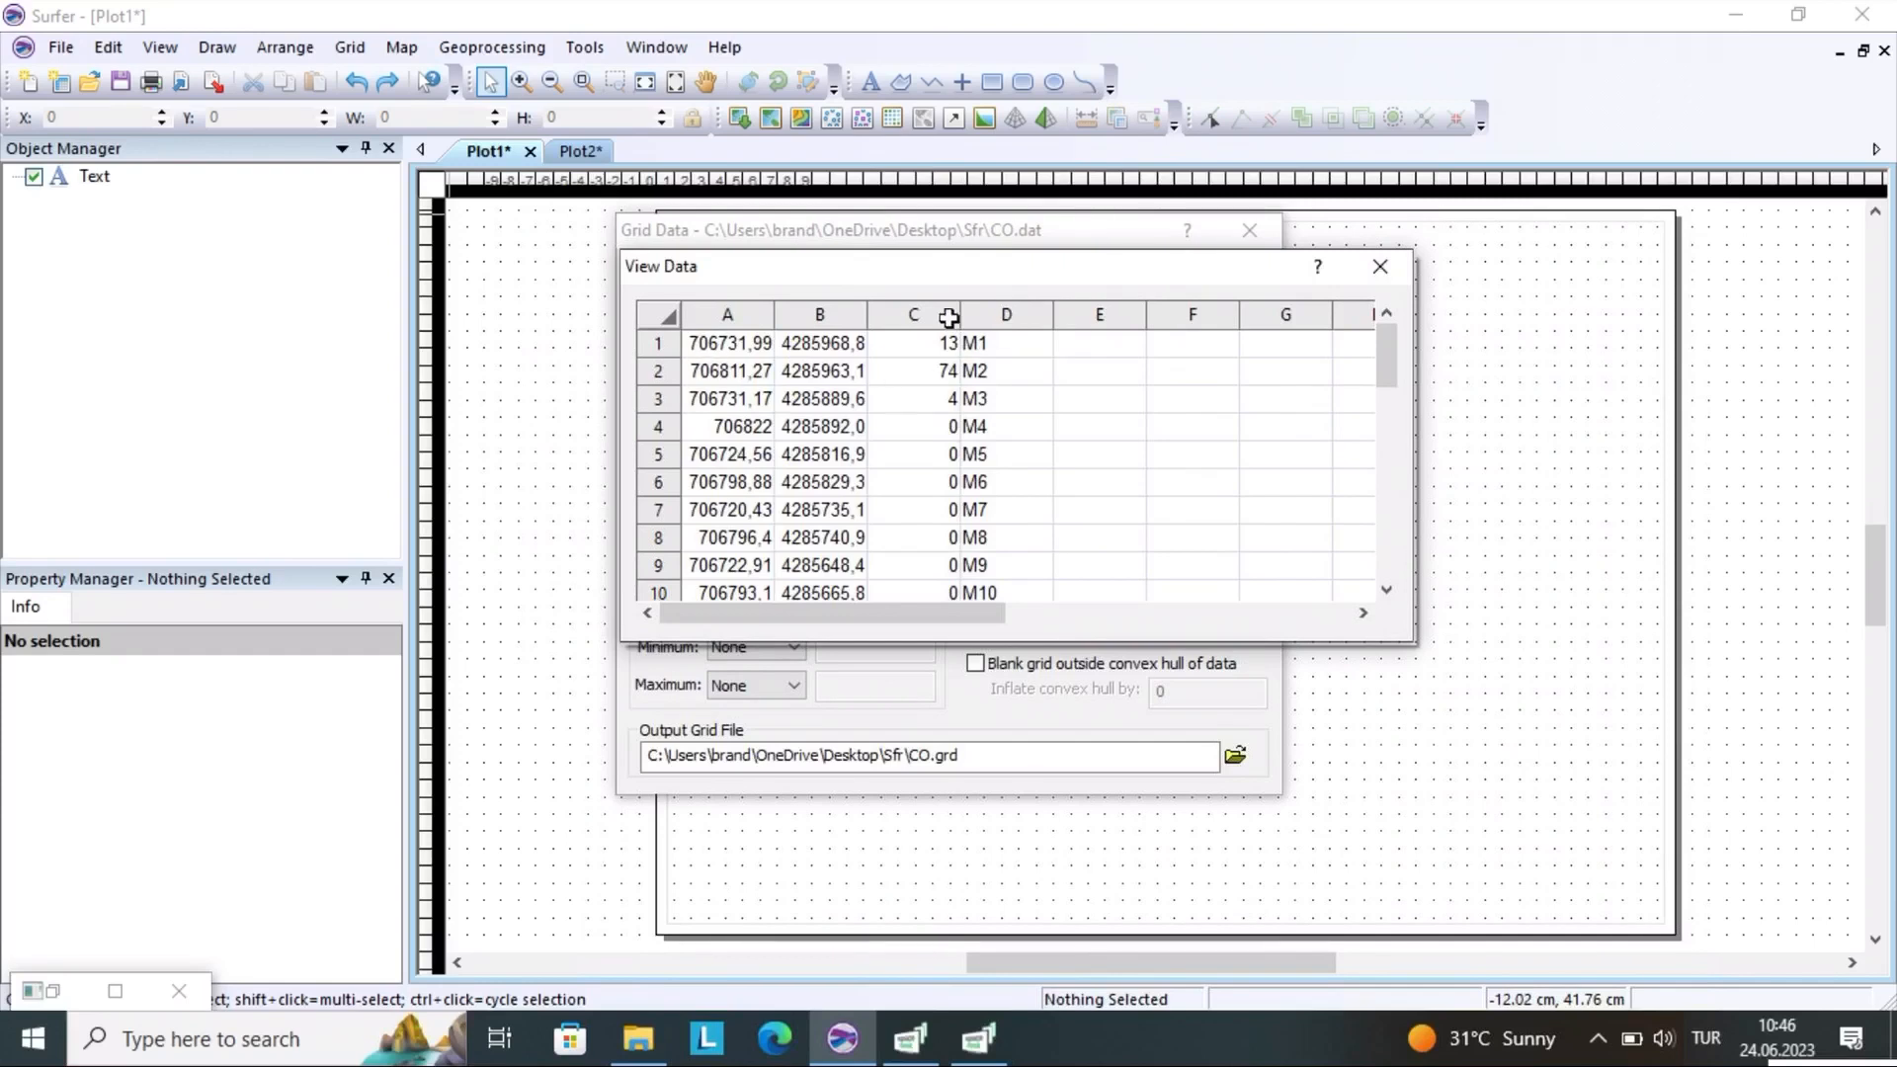
Examine the point labels in column D of the data table and the adjacent column E
{"action": "left_click", "coordinate": [981, 343]}
{"action": "left_click", "coordinate": [988, 374]}
{"action": "left_click", "coordinate": [992, 403]}
{"action": "left_click", "coordinate": [995, 427]}
{"action": "left_click", "coordinate": [996, 453]}
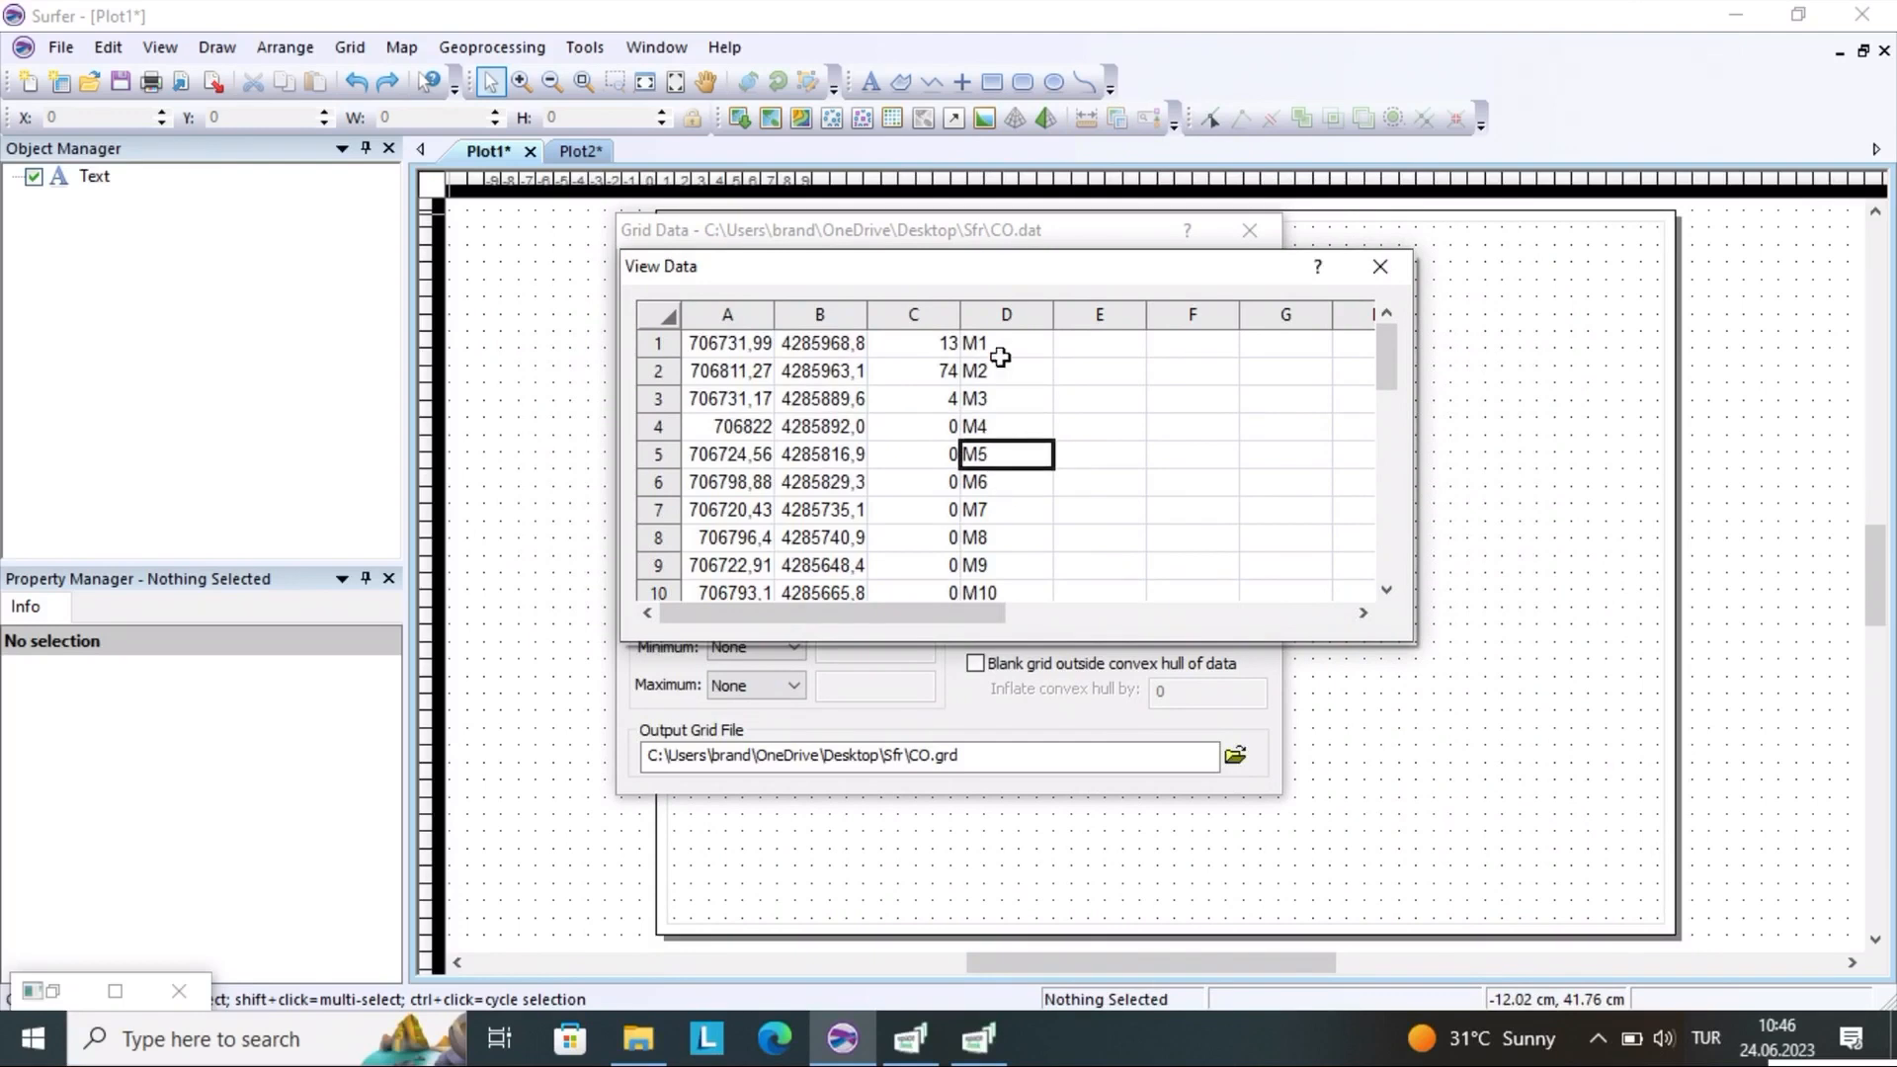
{"action": "mouse_move", "coordinate": [992, 341]}
{"action": "left_mouse_down"}
{"action": "mouse_move", "coordinate": [990, 565]}
{"action": "mouse_move", "coordinate": [998, 328]}
{"action": "left_mouse_up"}
{"action": "left_click", "coordinate": [993, 316]}
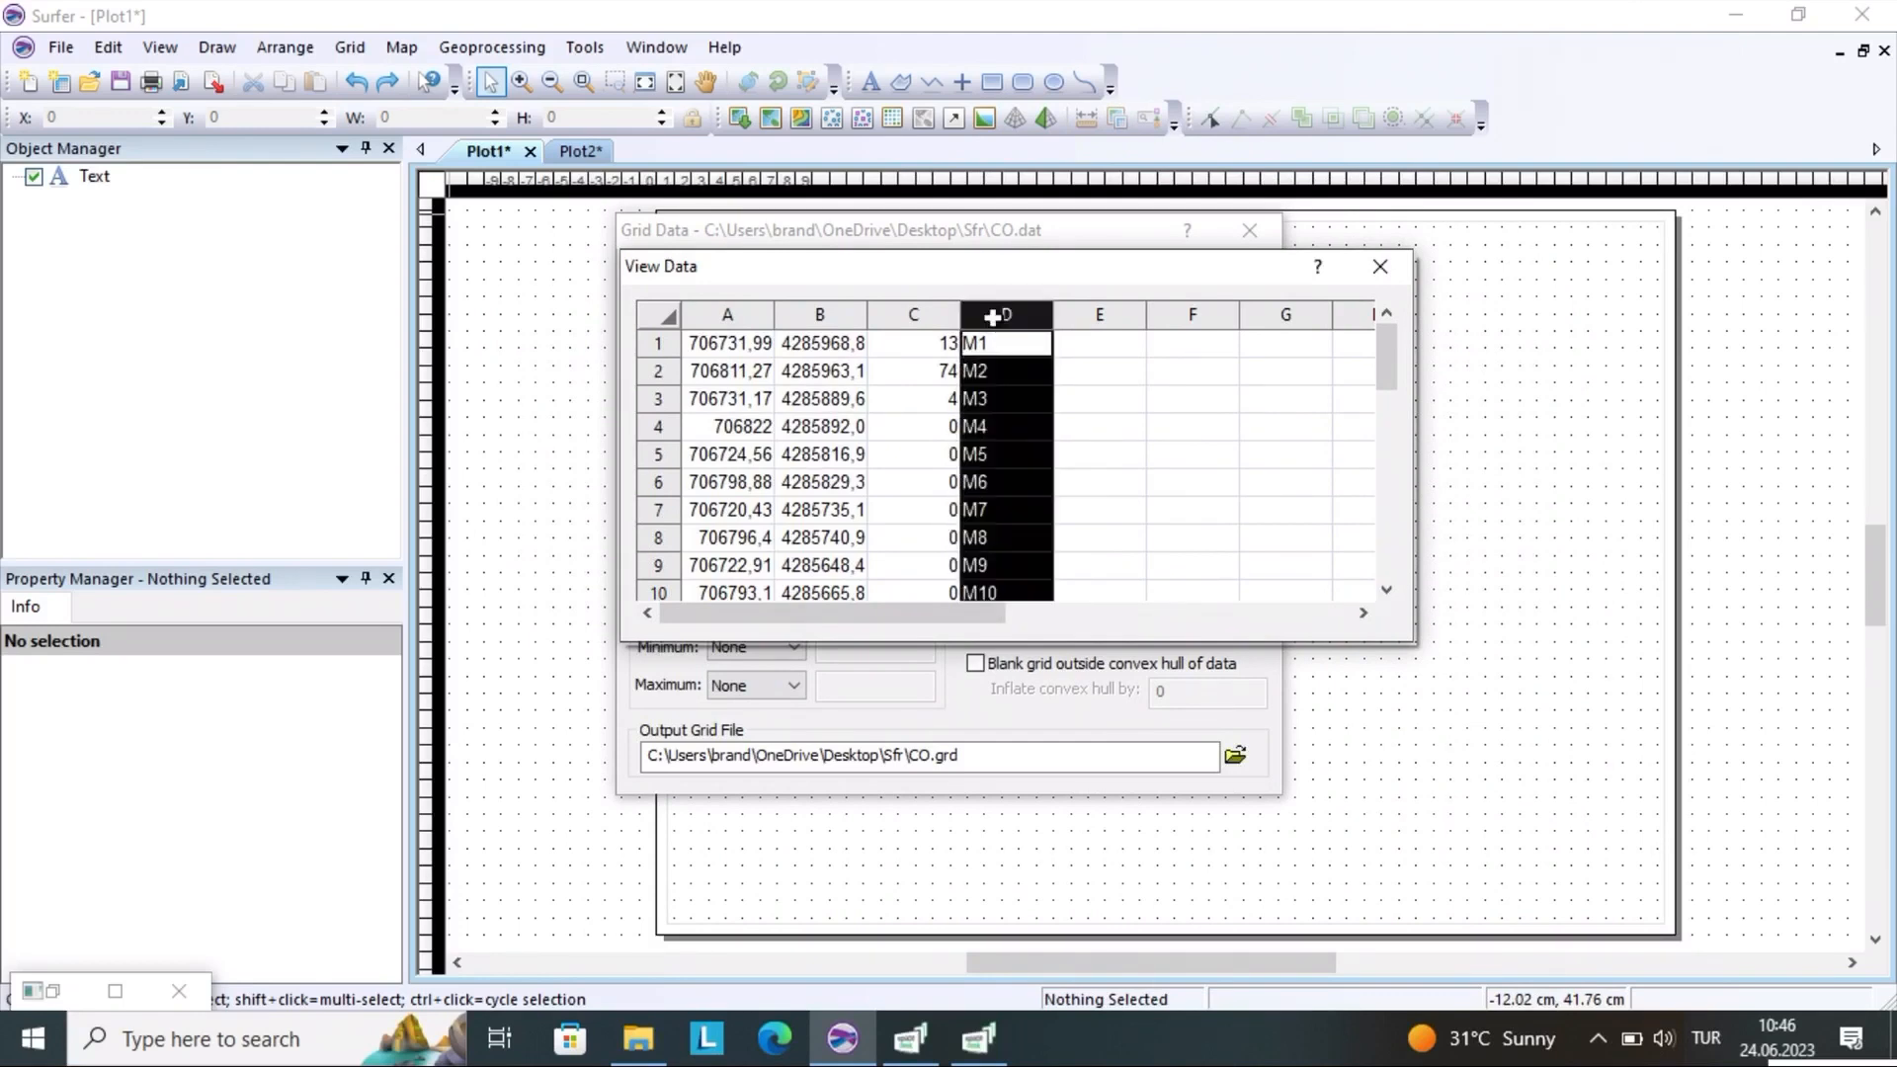
{"action": "left_click", "coordinate": [1087, 326]}
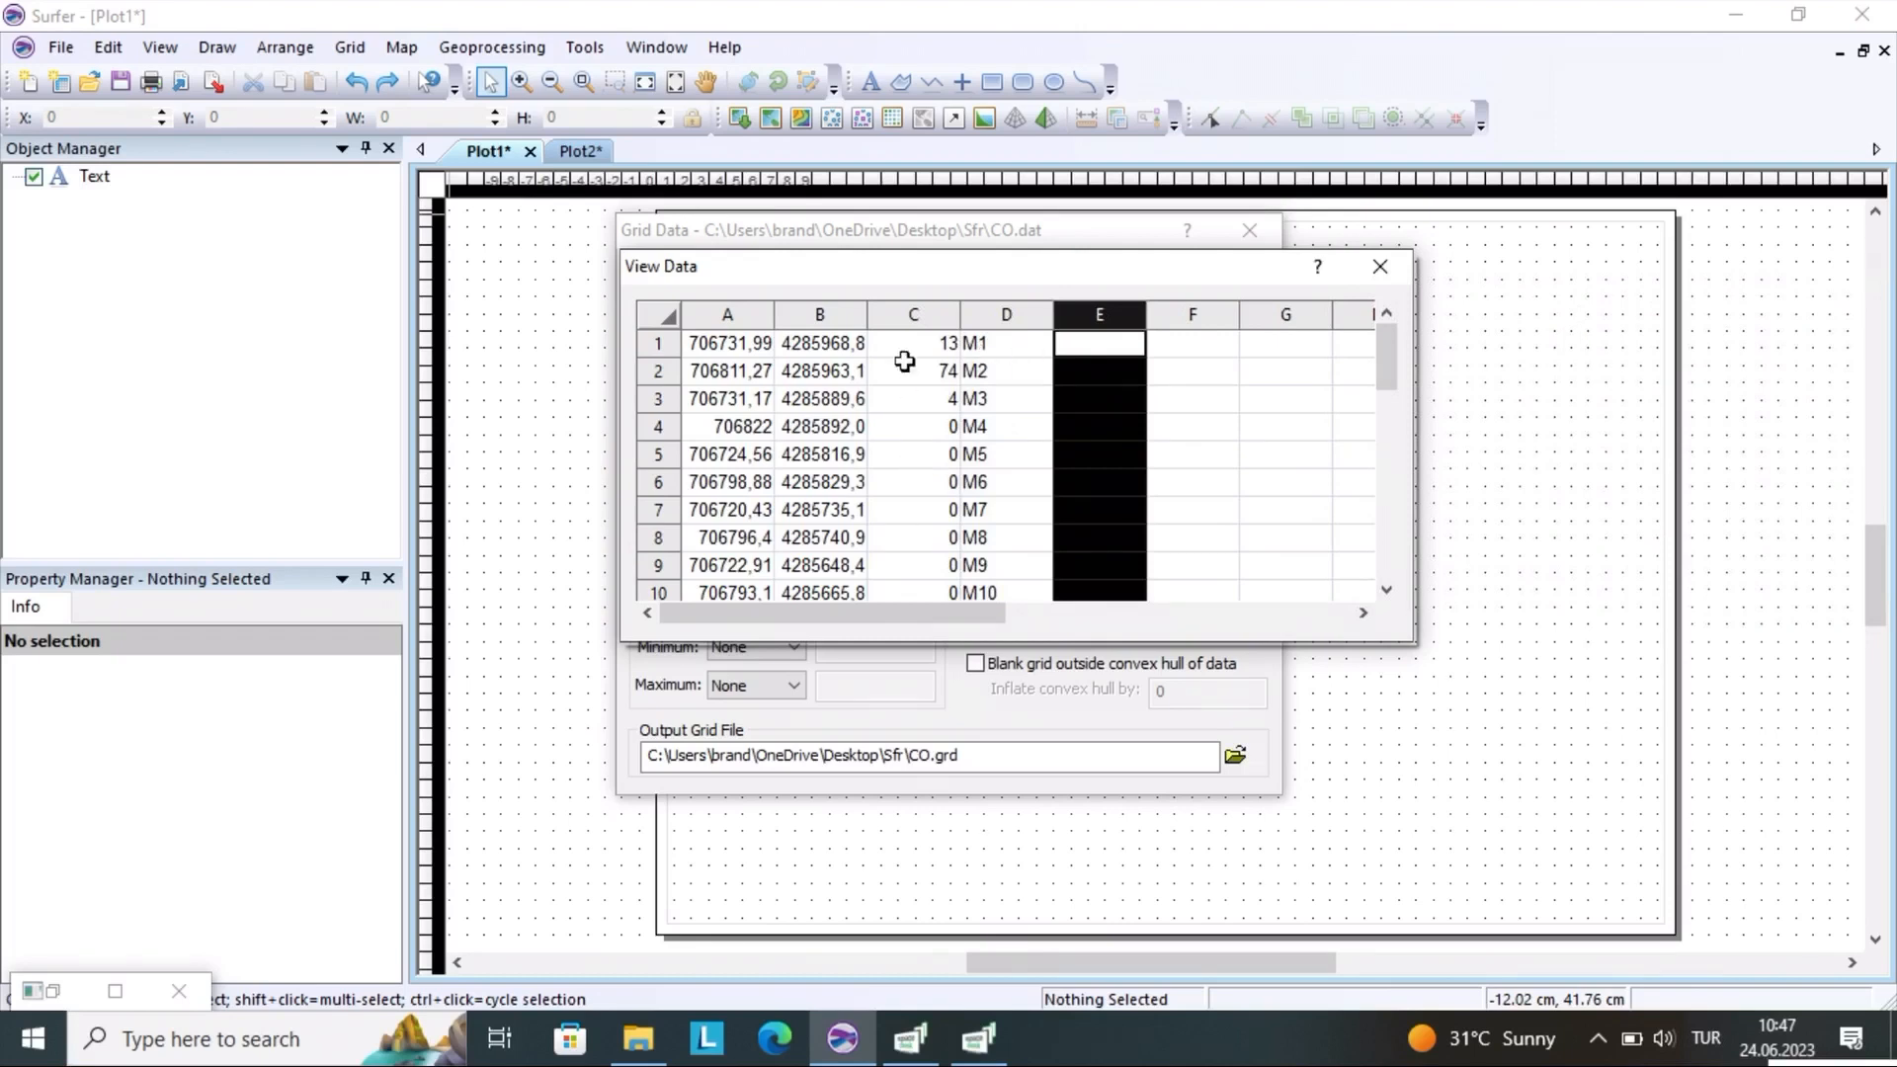
Examine the column A and B coordinates and column C values in the first two rows of the CO data table
{"action": "left_click", "coordinate": [710, 339]}
{"action": "left_click", "coordinate": [803, 342]}
{"action": "left_click", "coordinate": [934, 342]}
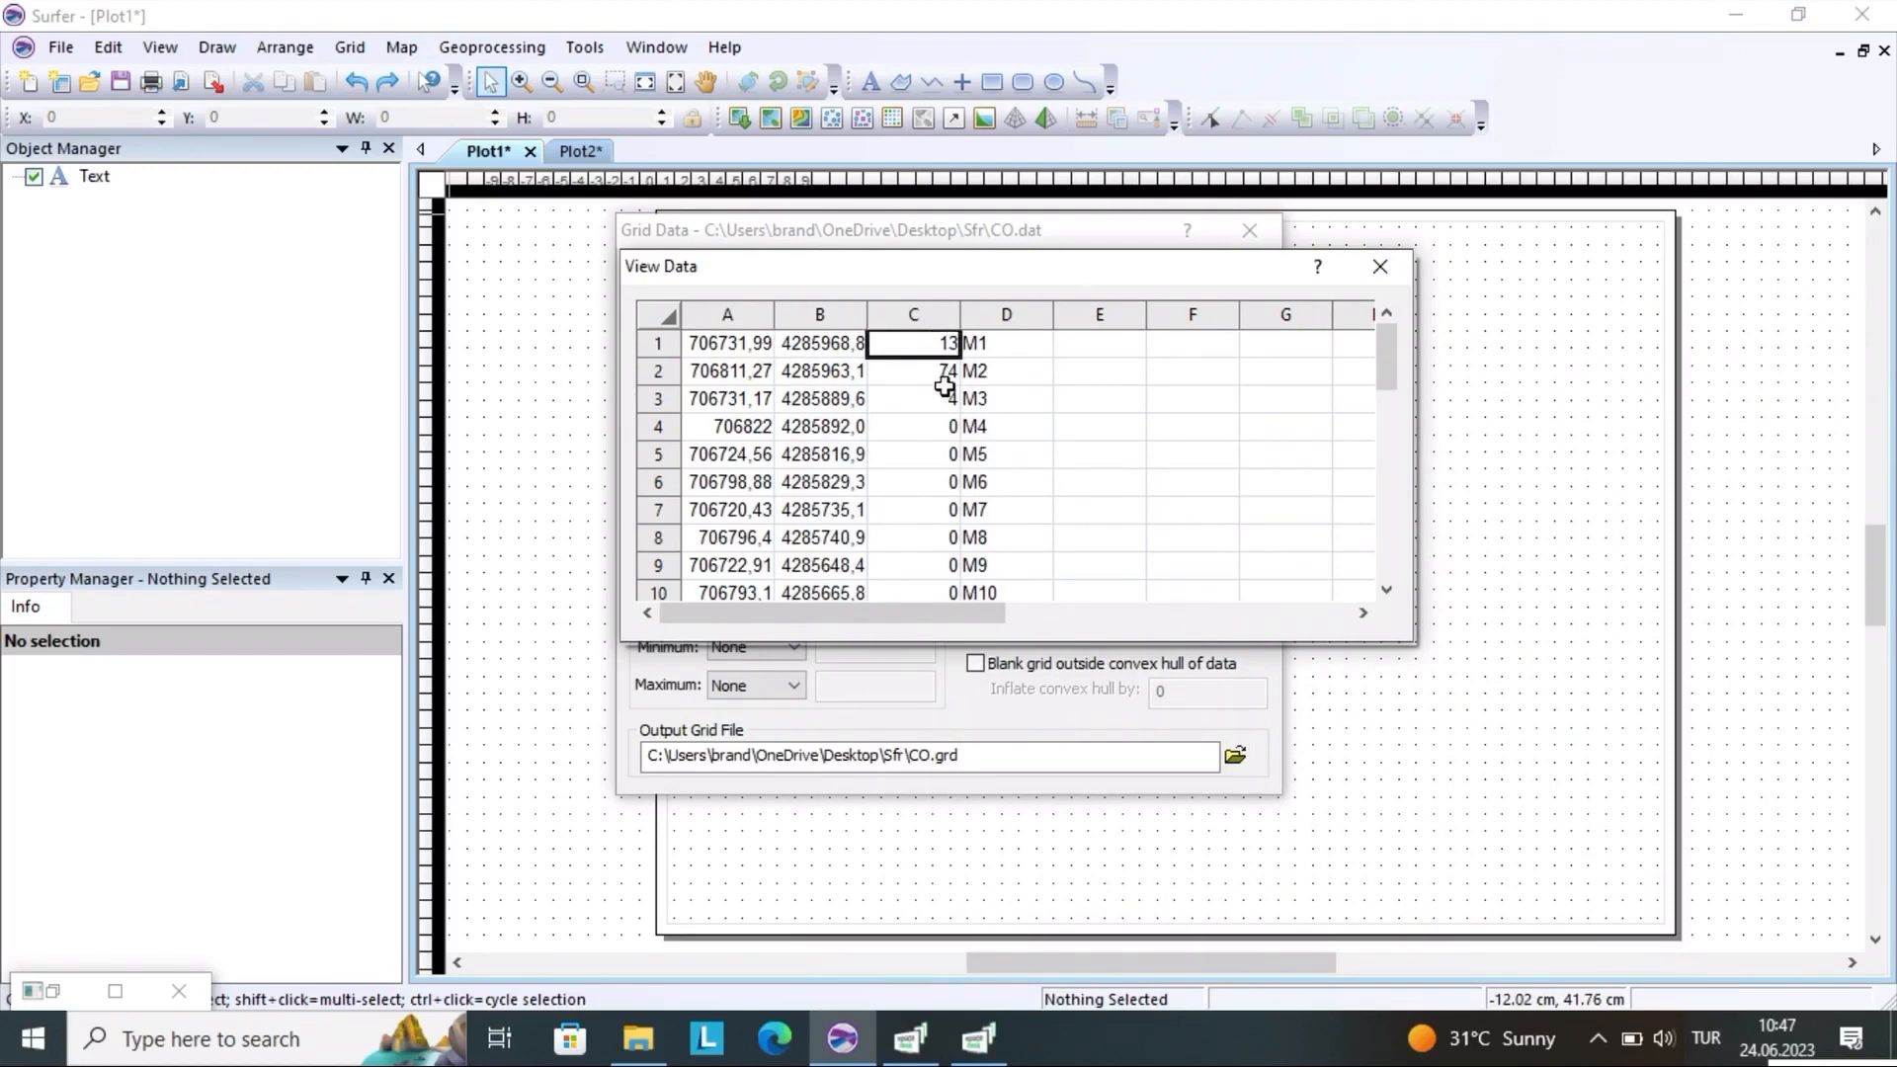
{"action": "left_click", "coordinate": [941, 374]}
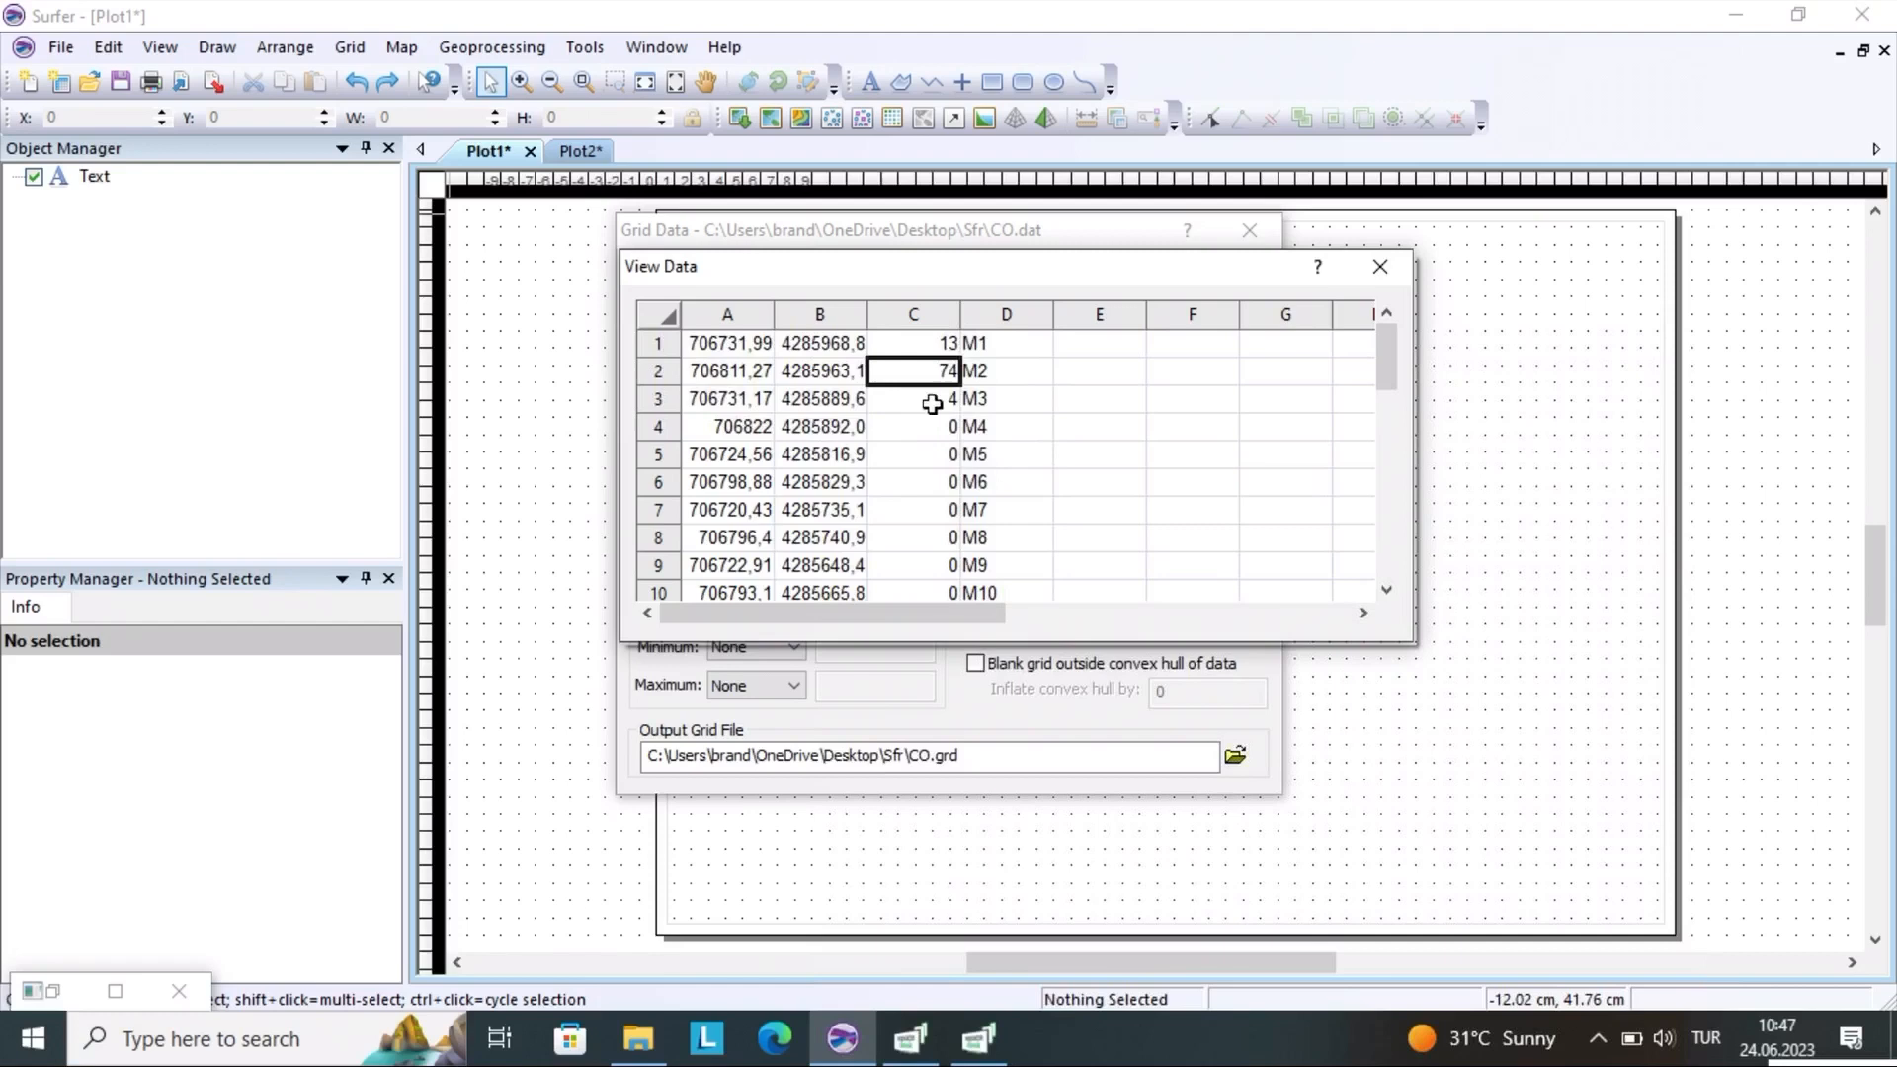
Examine the column C values of points M9, M10, M11, M17, M26 and M27, and read on to the last record
{"action": "left_click_drag", "start_coordinate": [1385, 353], "coordinate": [1384, 401]}
{"action": "left_click", "coordinate": [917, 380]}
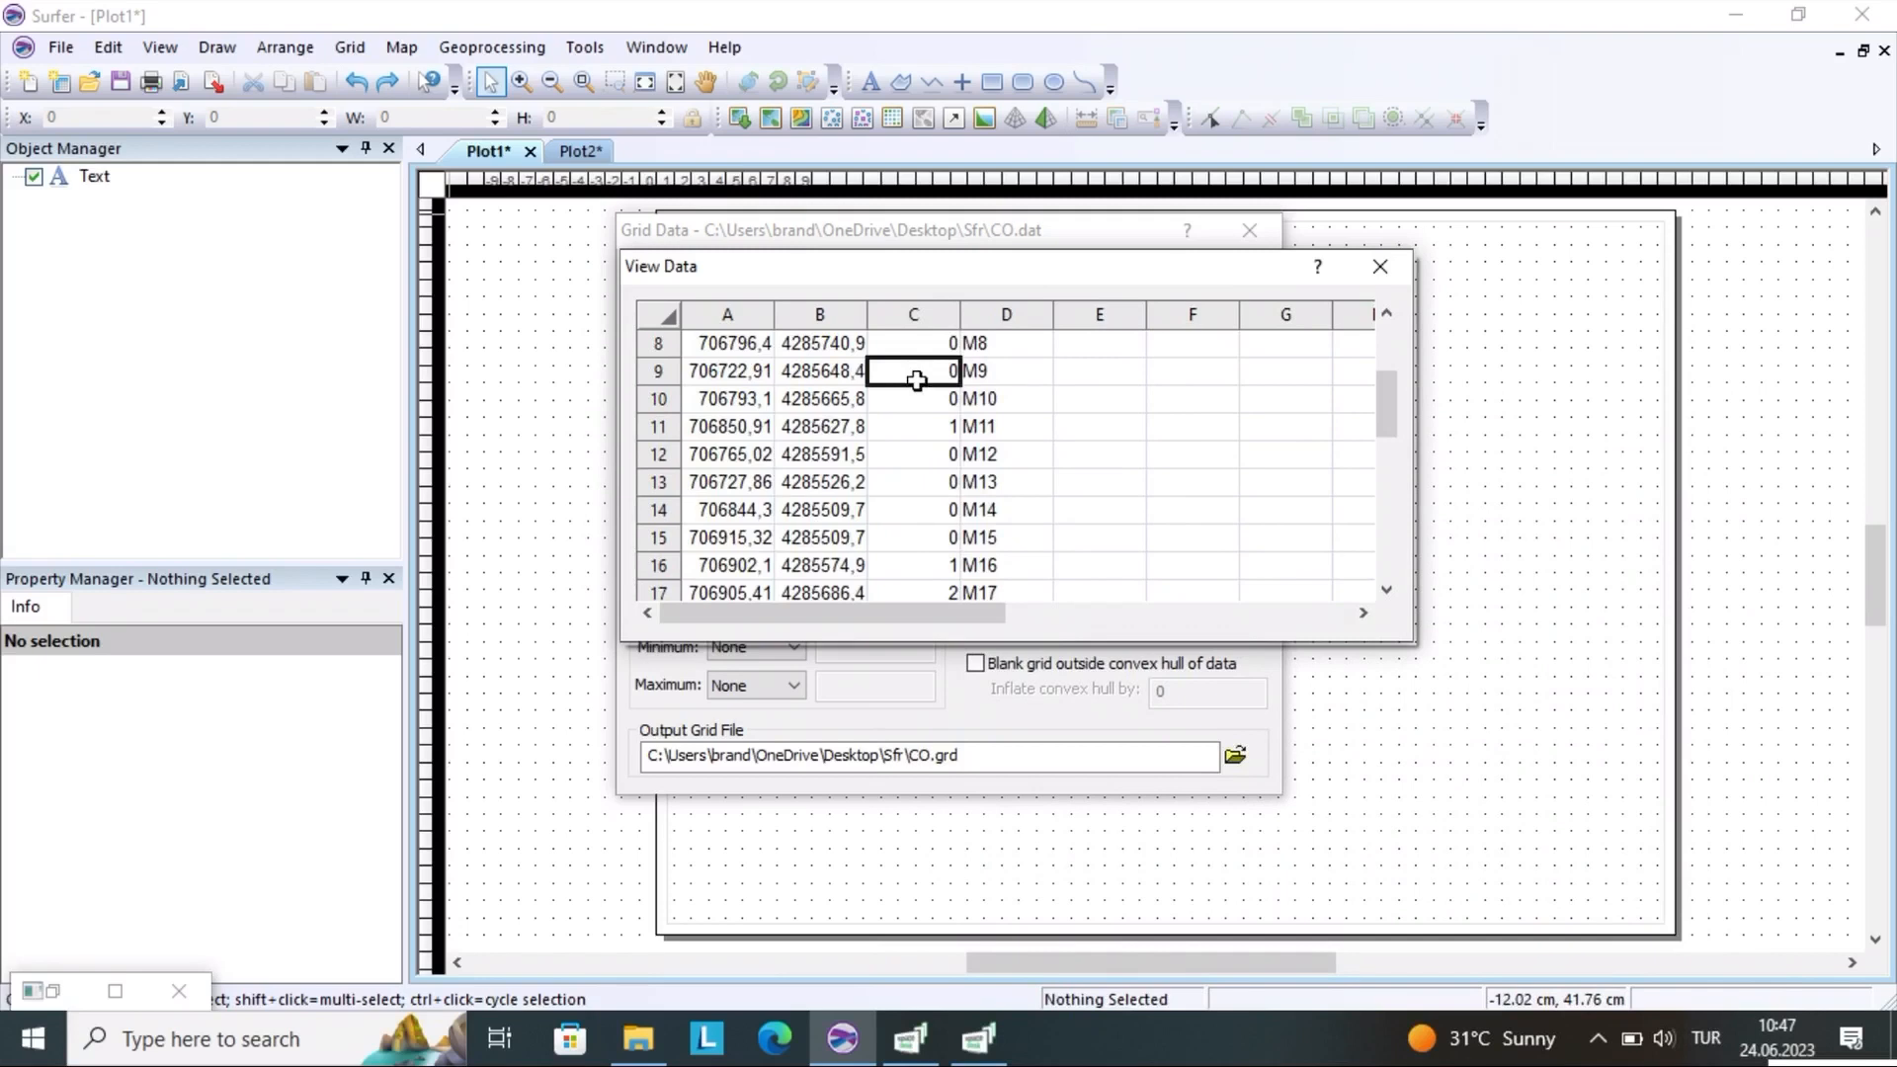
{"action": "left_click", "coordinate": [917, 398]}
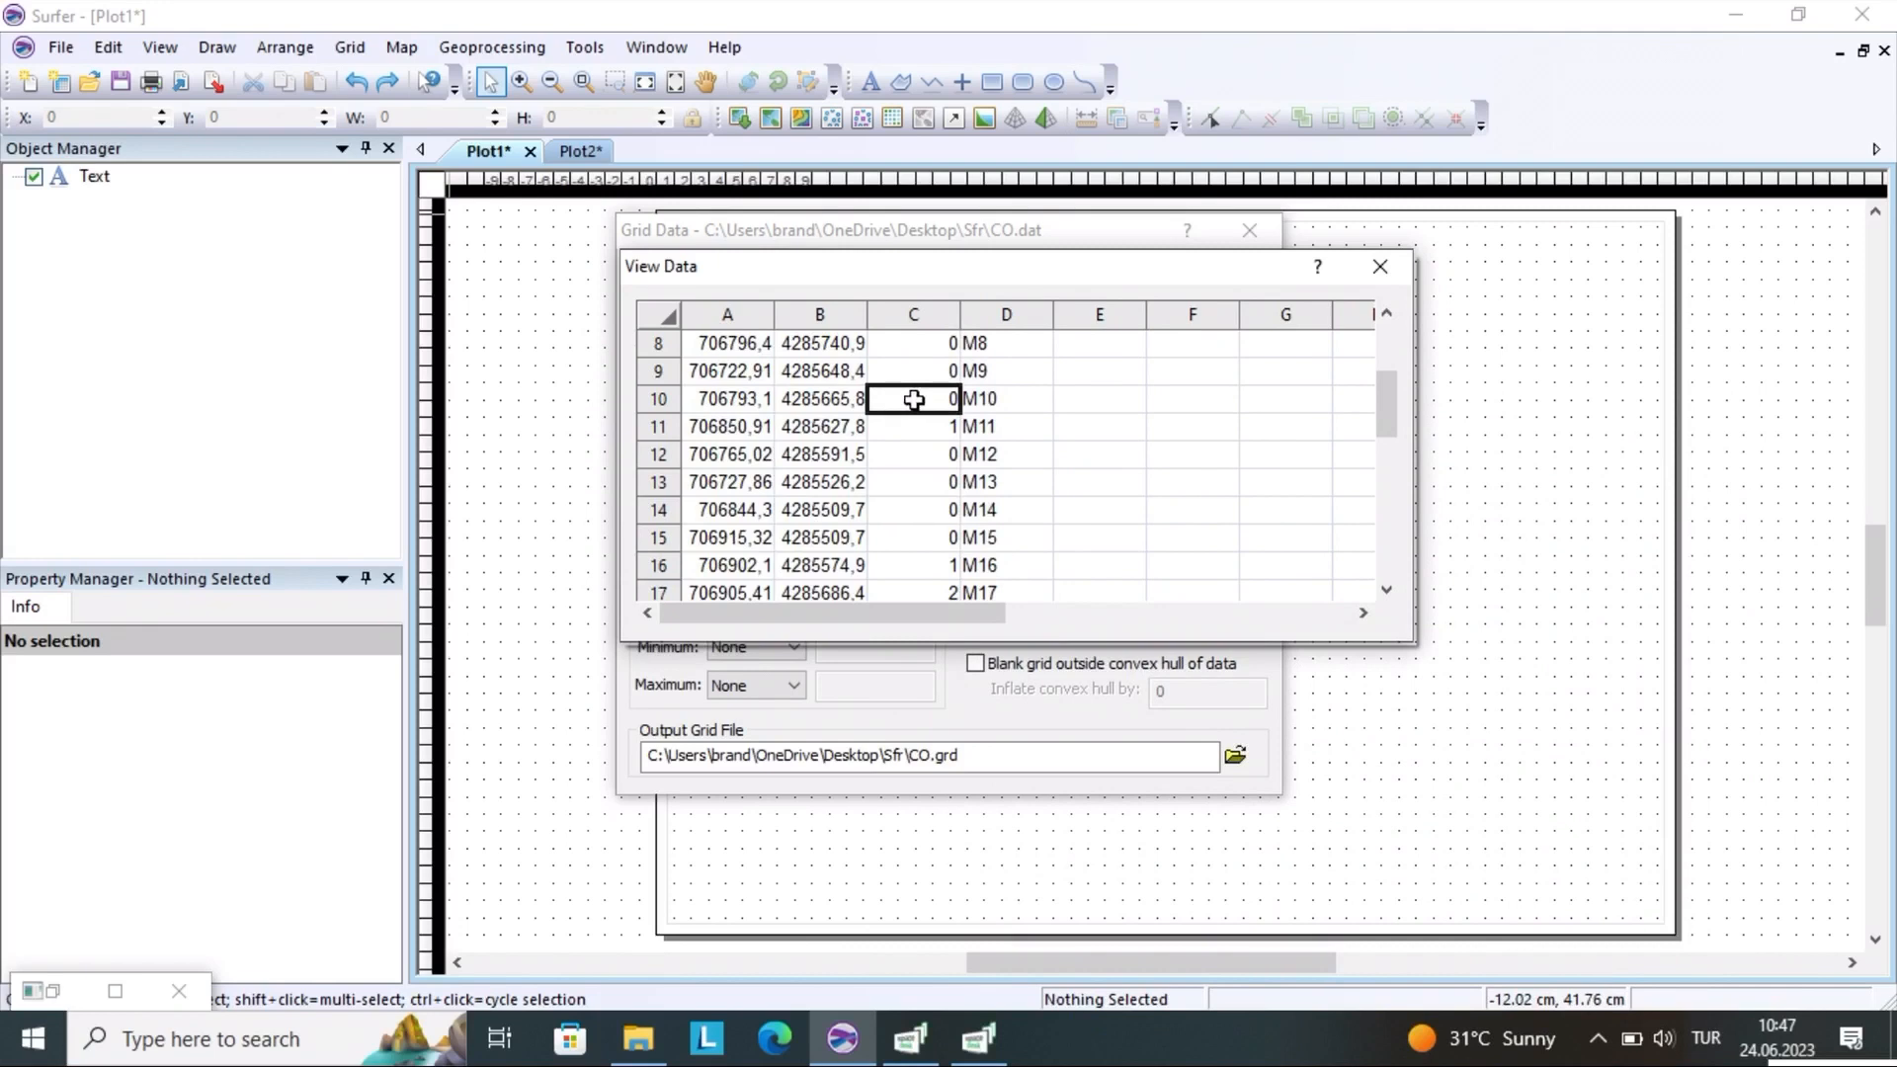
{"action": "left_click", "coordinate": [913, 434]}
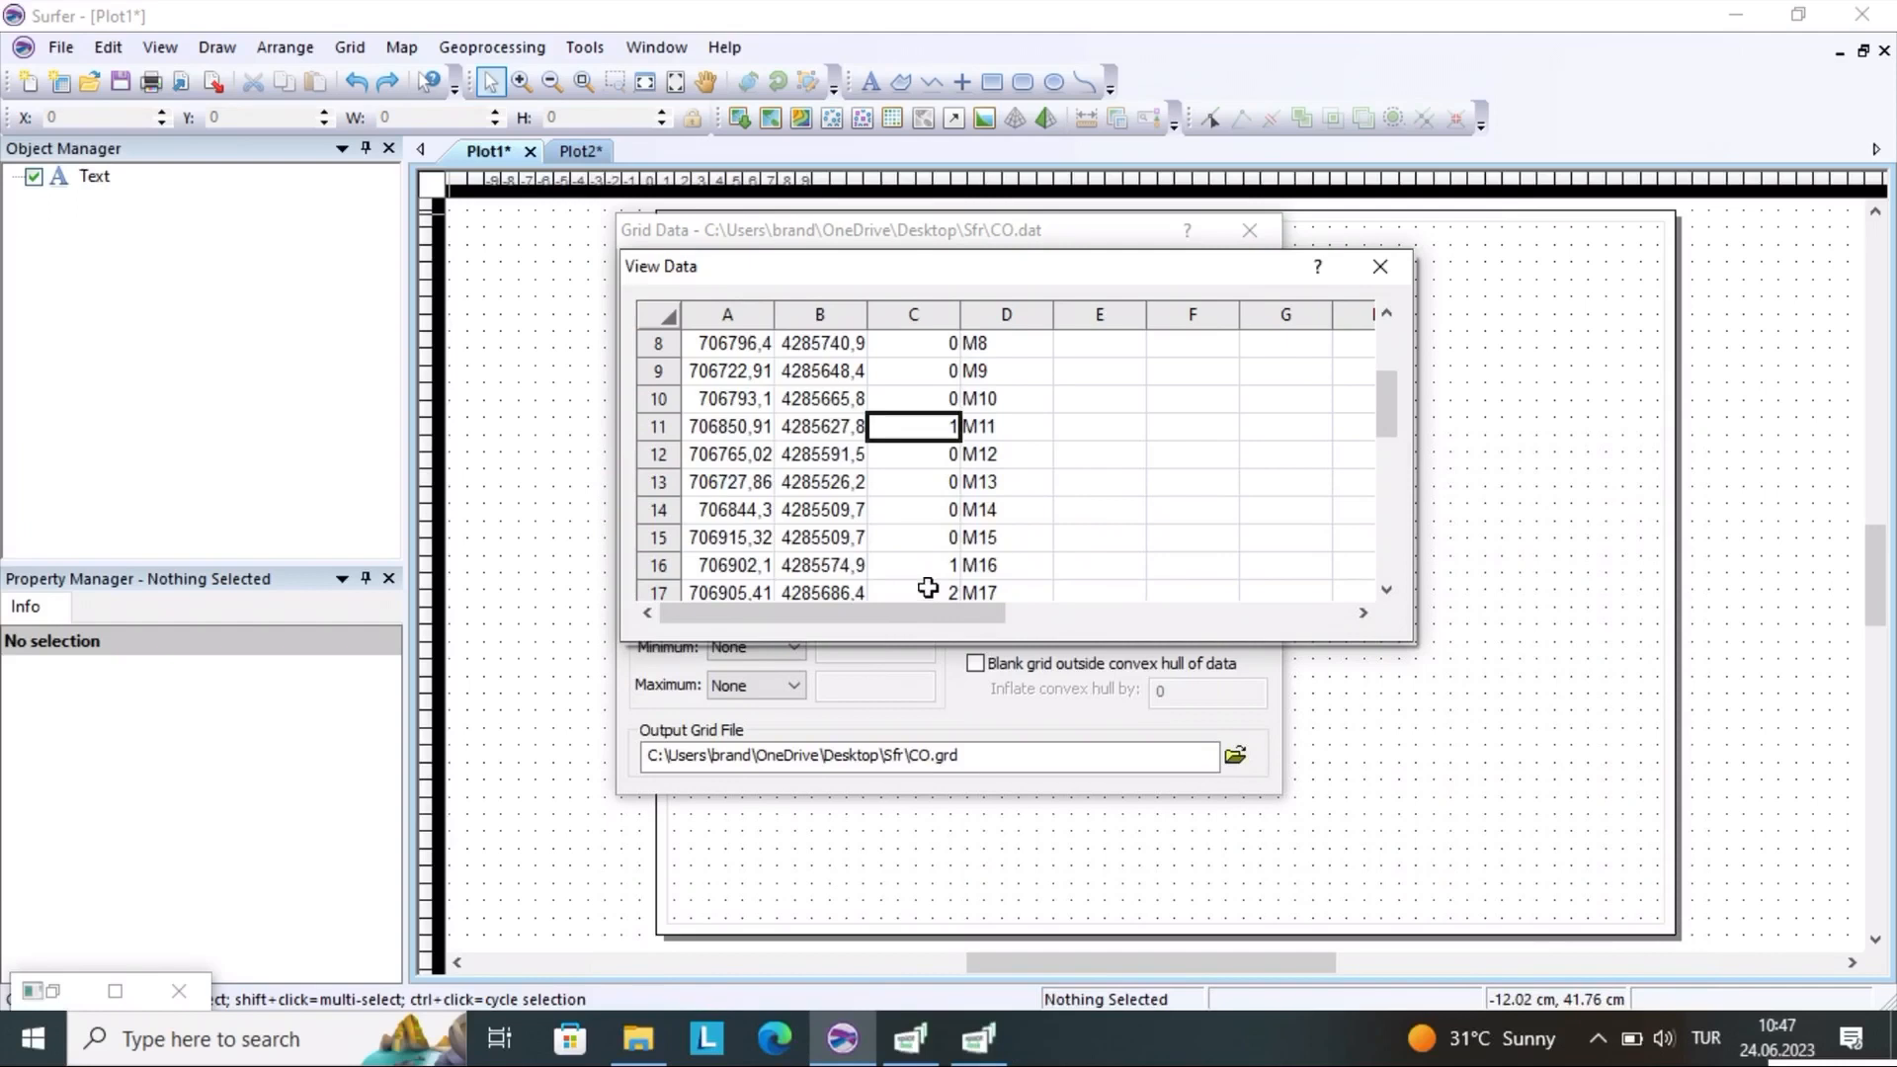
{"action": "left_click", "coordinate": [928, 589]}
{"action": "left_click_drag", "start_coordinate": [1386, 405], "coordinate": [1387, 502]}
{"action": "left_click", "coordinate": [911, 426]}
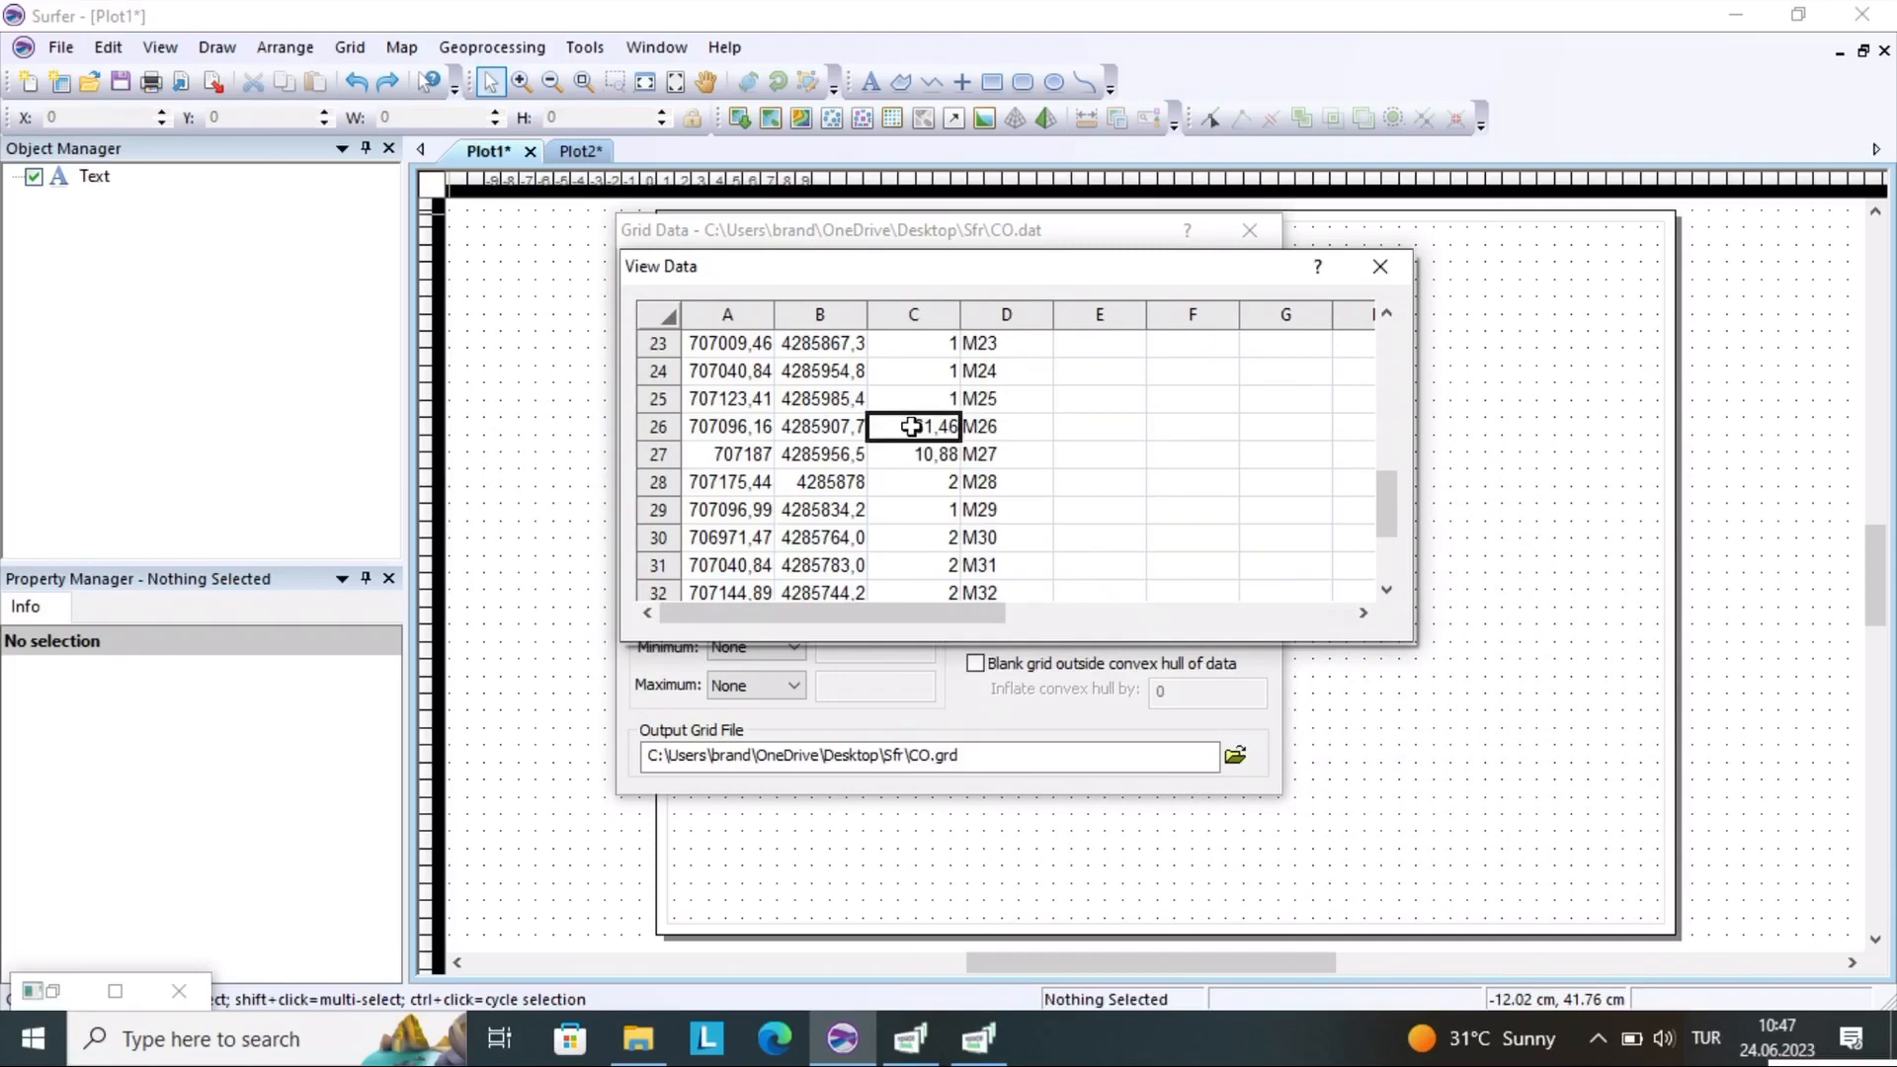
{"action": "left_click", "coordinate": [913, 453]}
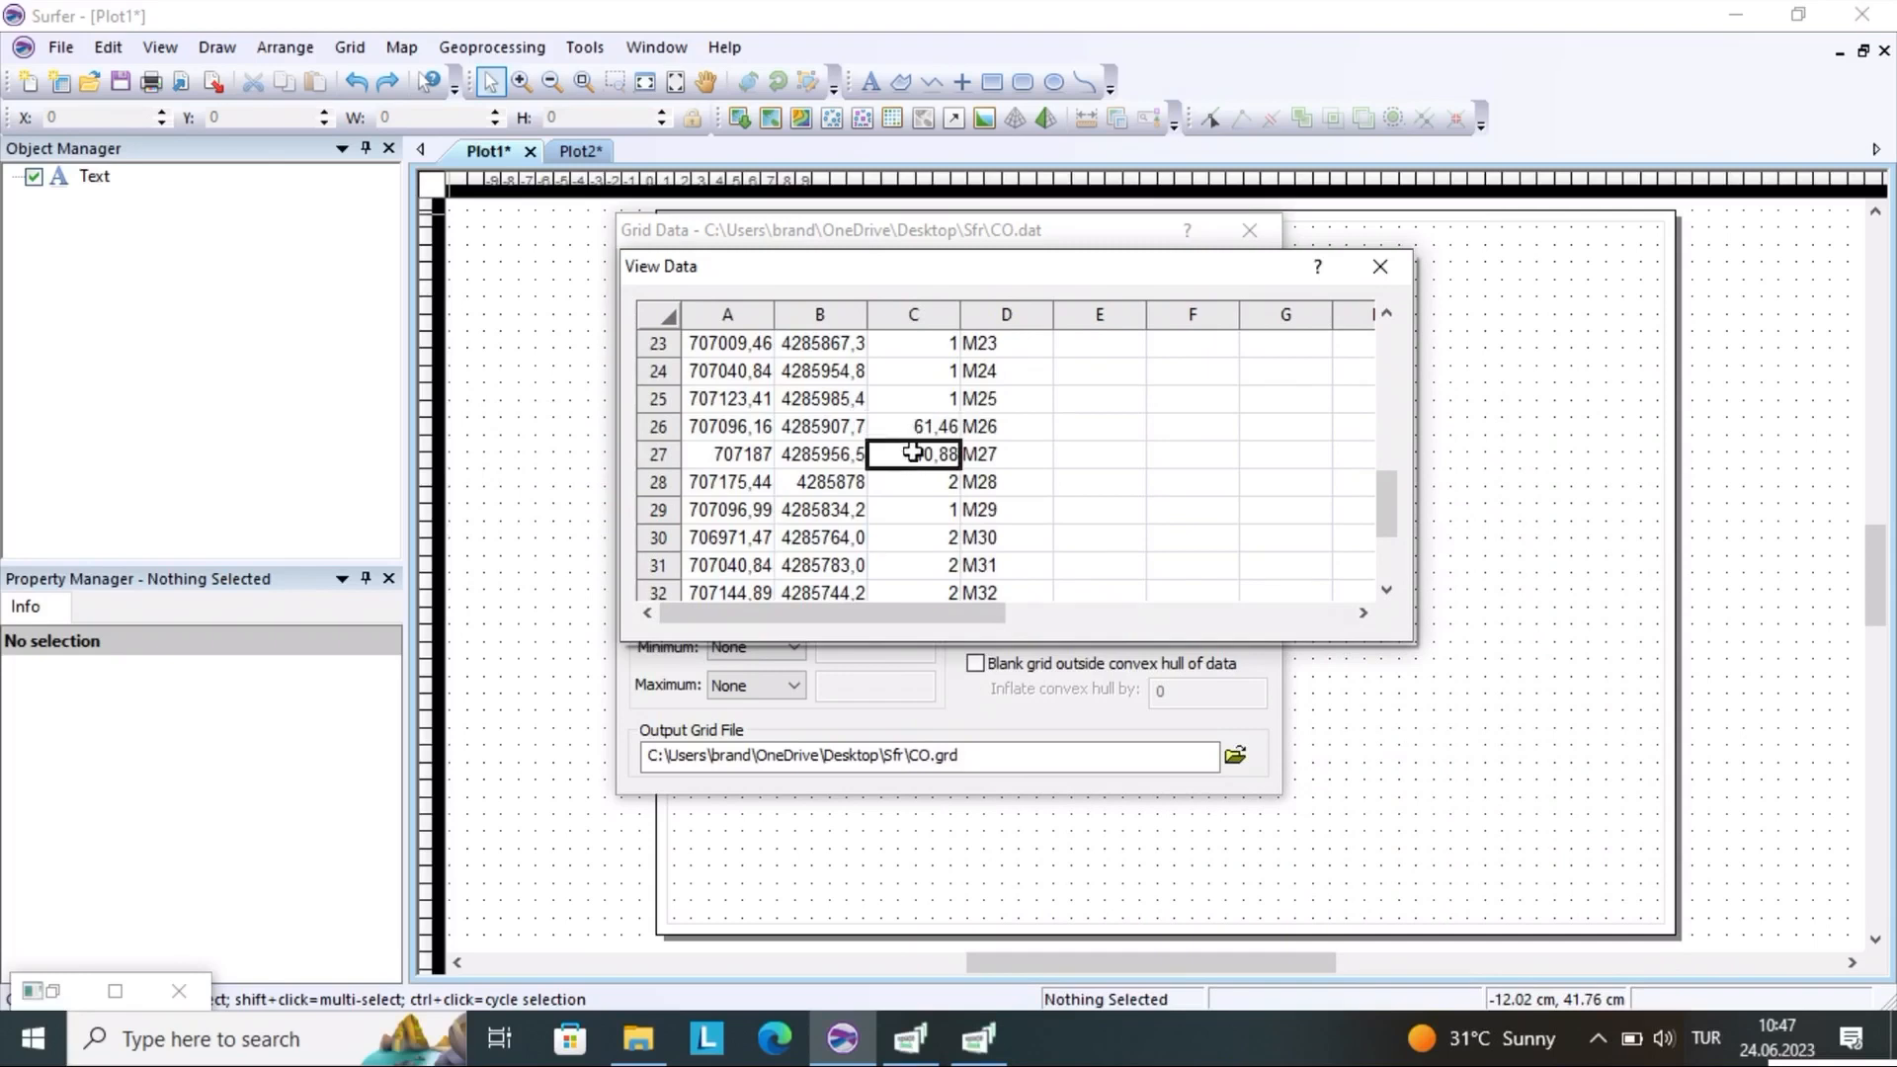
{"action": "left_click_drag", "start_coordinate": [1386, 499], "coordinate": [1396, 615]}
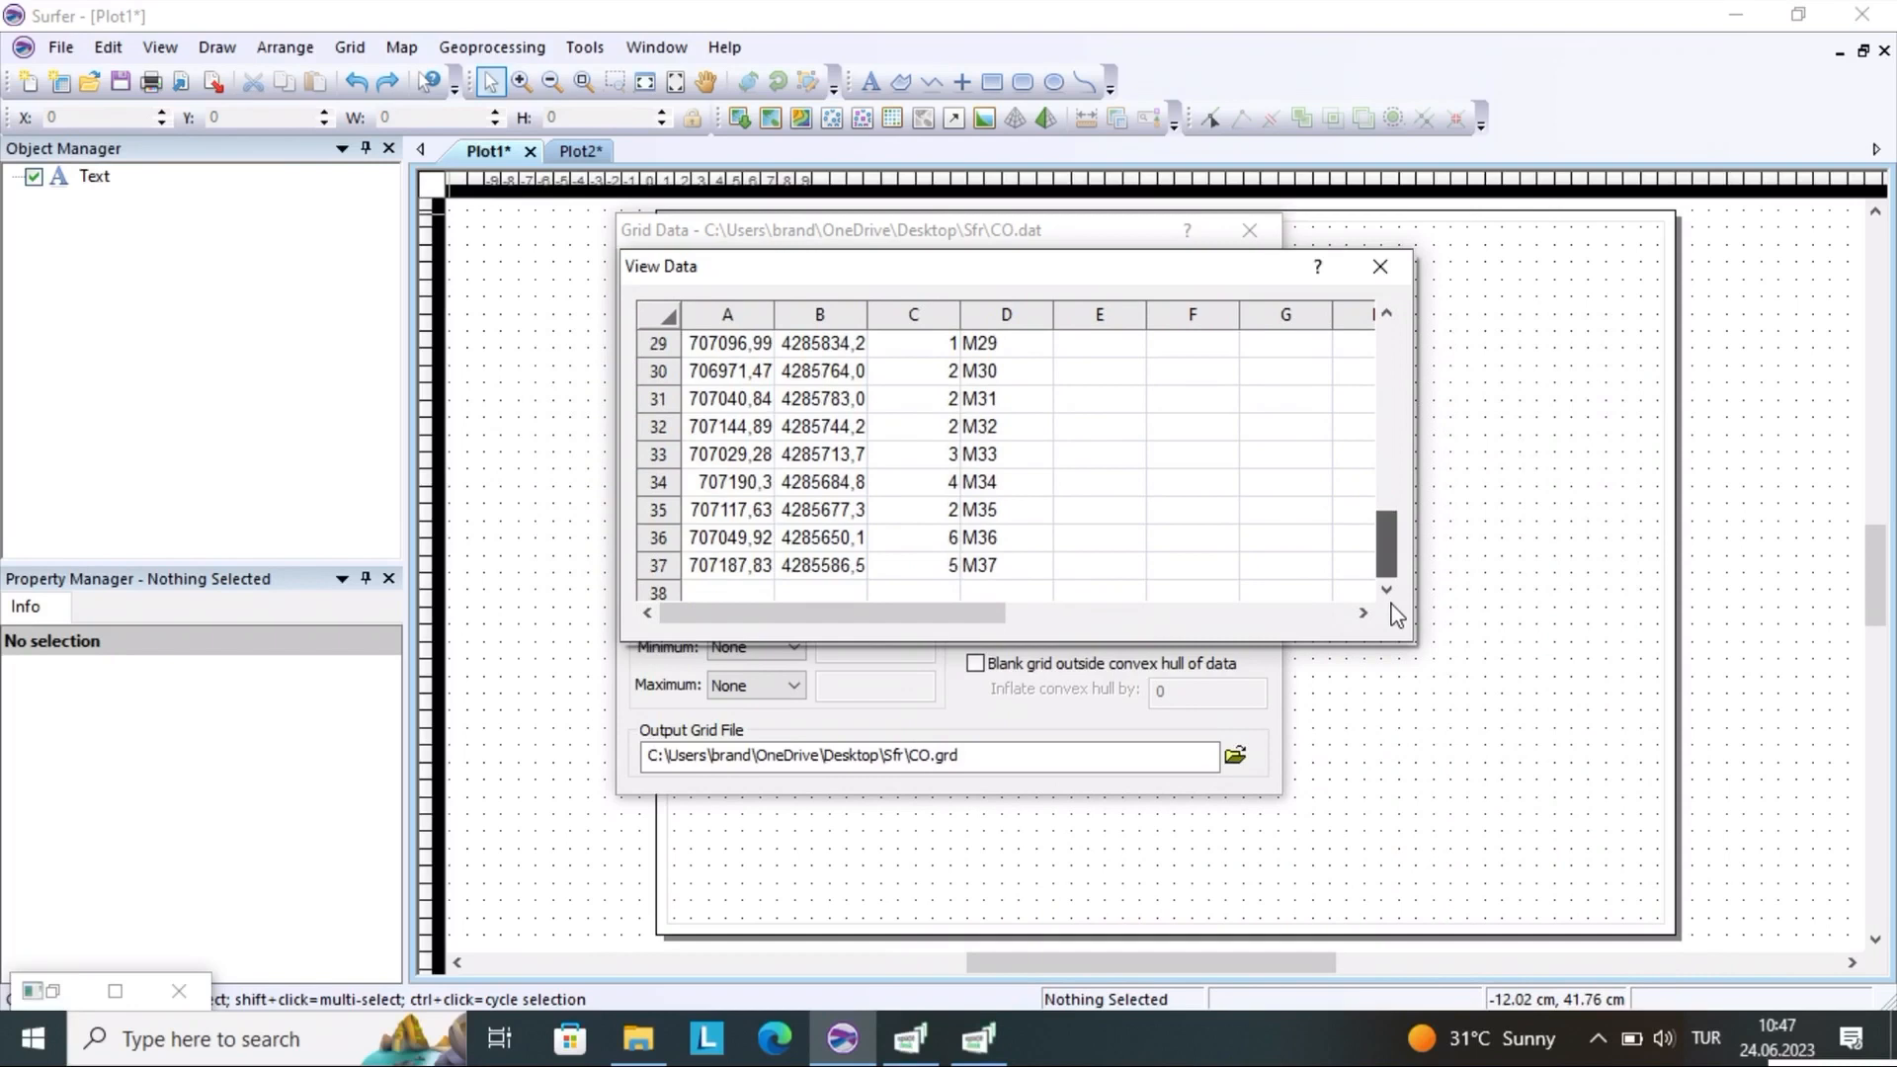
{"action": "scroll", "coordinate": [889, 494], "scroll_direction": "up", "scroll_amount": 10}
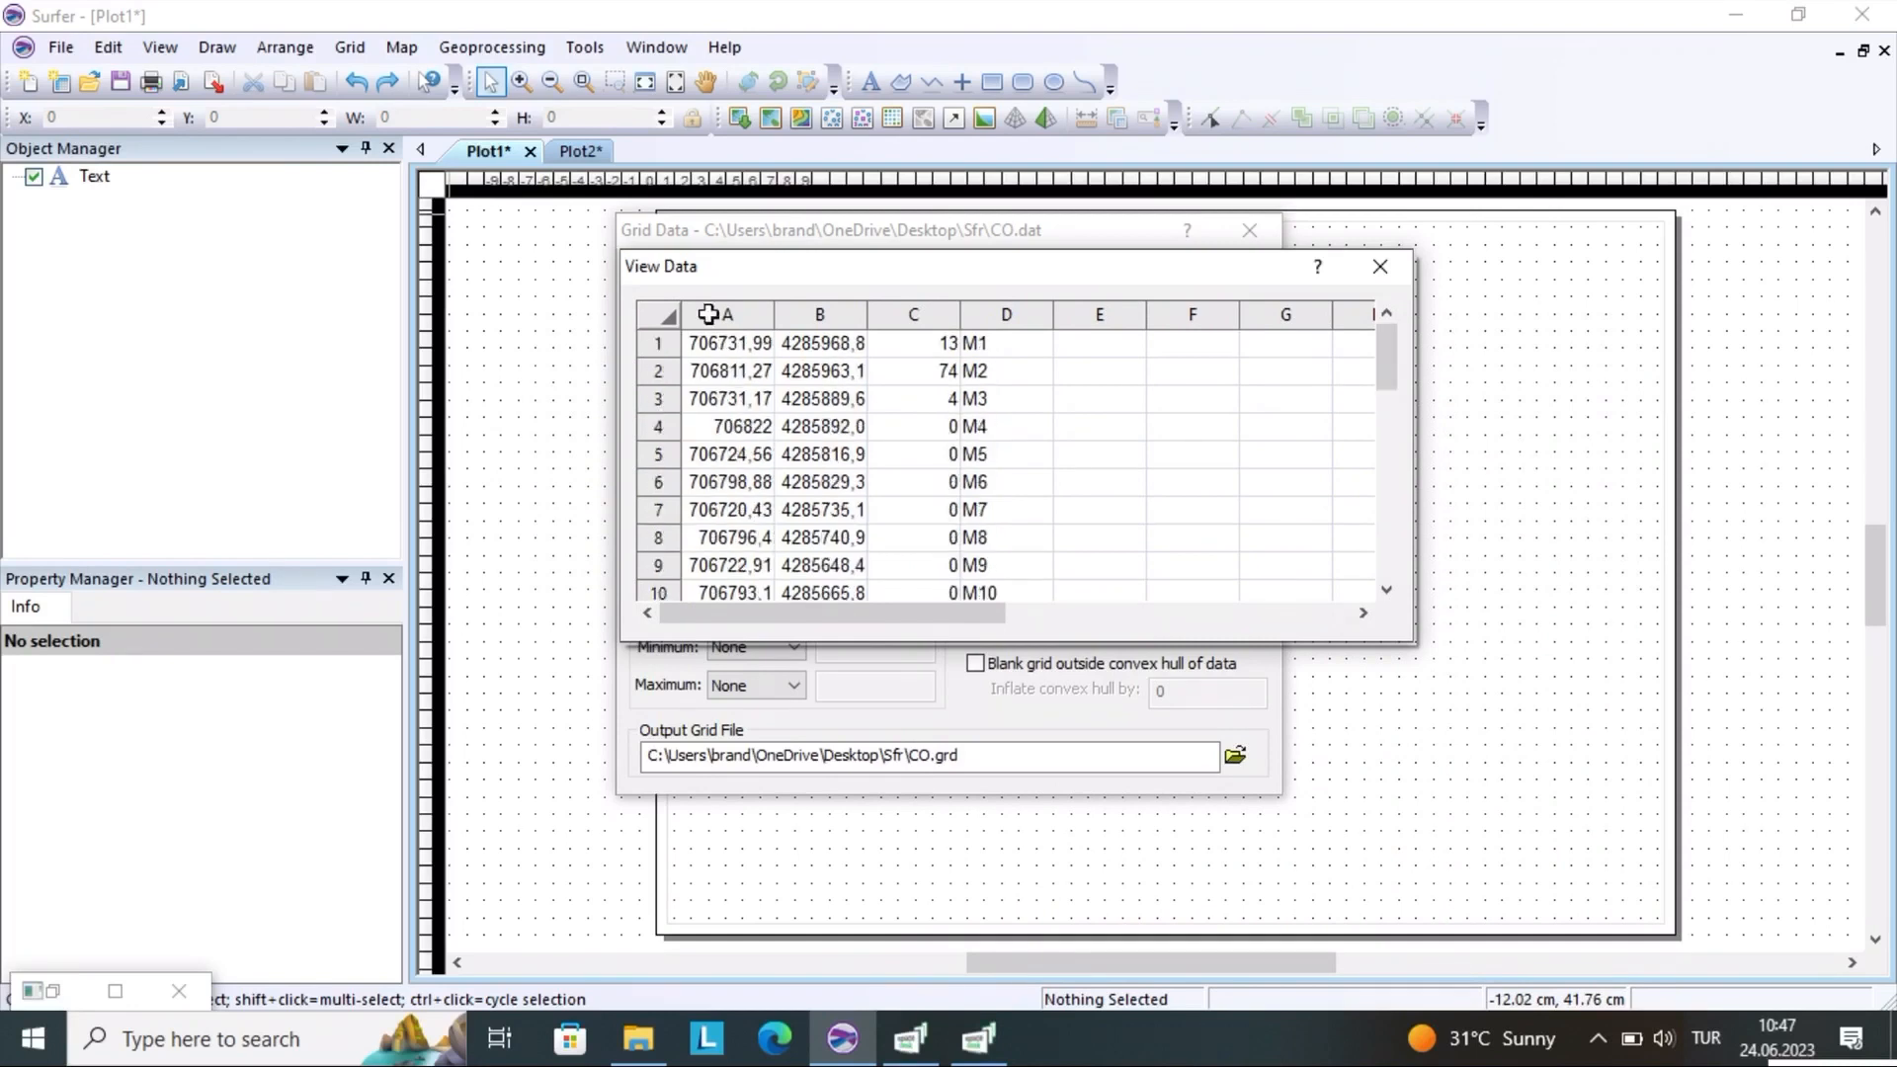
Highlight columns A to C as the gridding data, inspect label column D, and close the data table
{"action": "left_click_drag", "start_coordinate": [709, 315], "coordinate": [902, 492]}
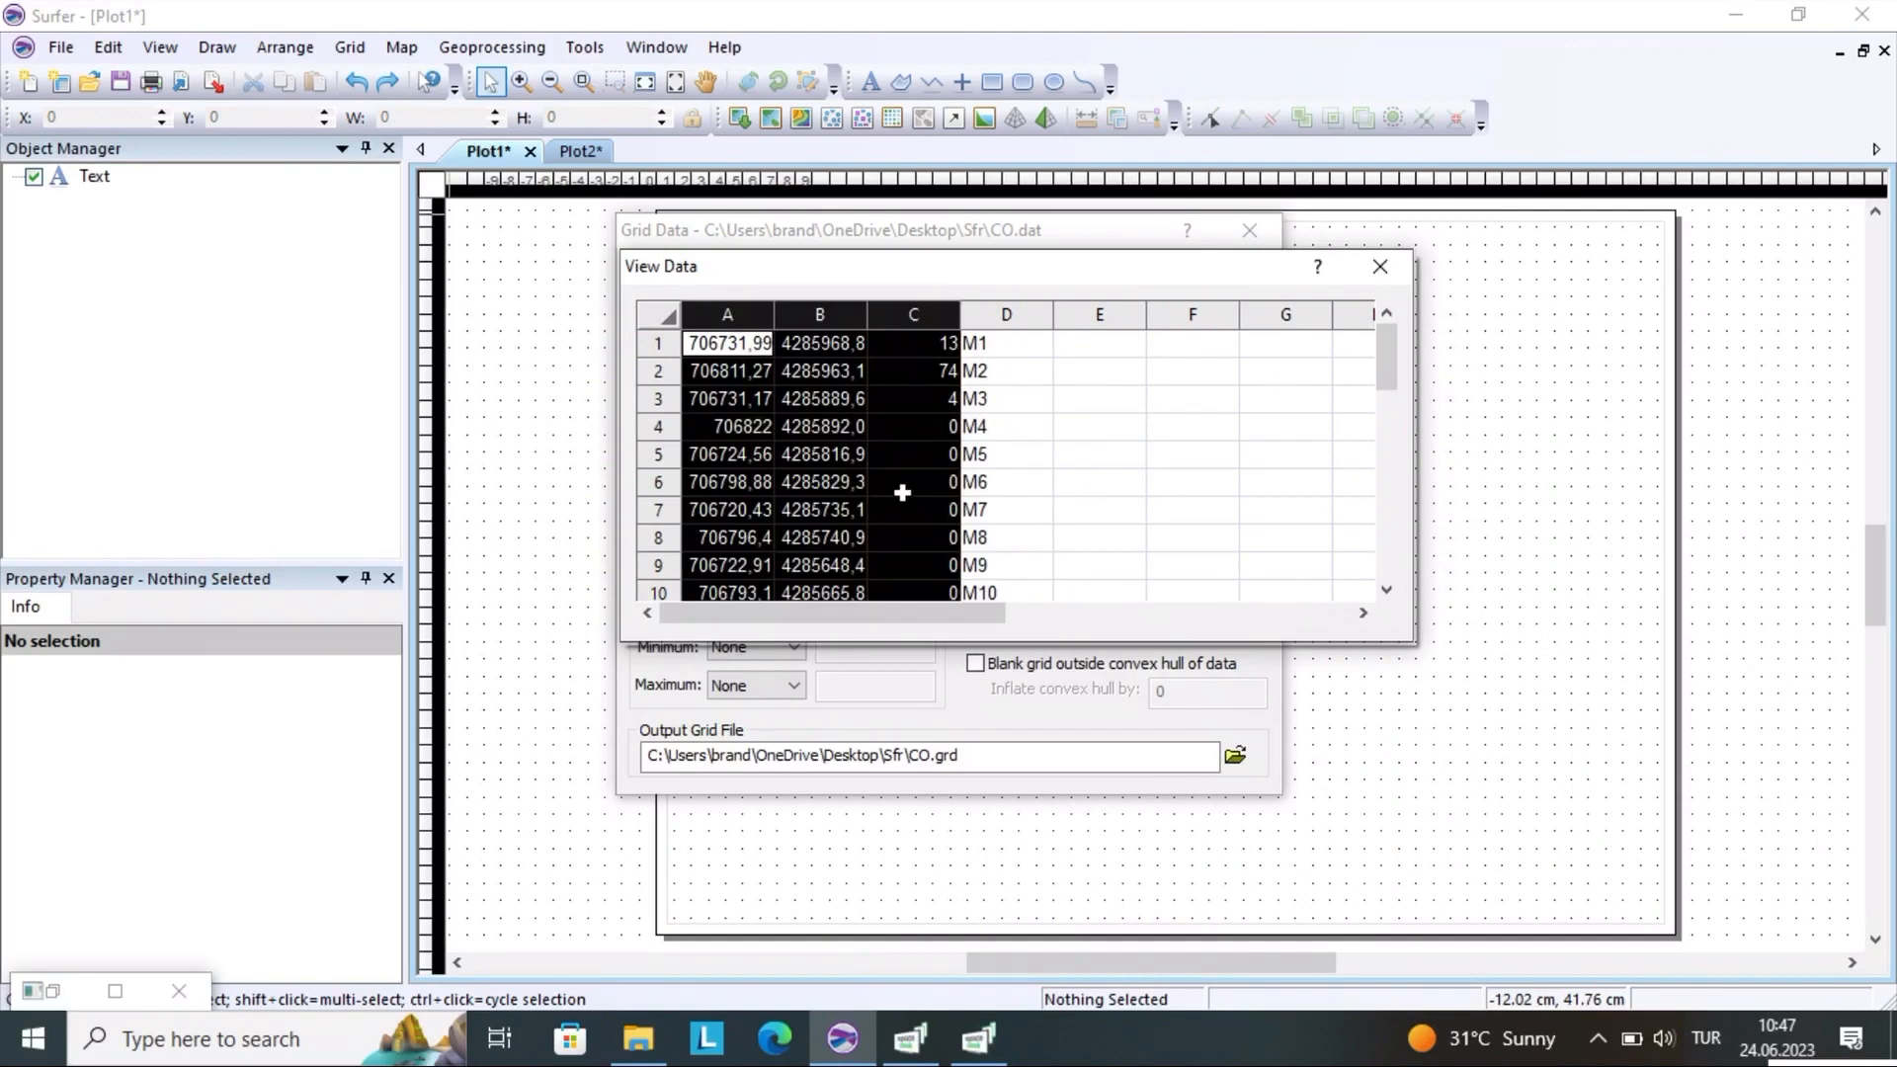
{"action": "left_click", "coordinate": [820, 370]}
{"action": "left_click", "coordinate": [724, 316]}
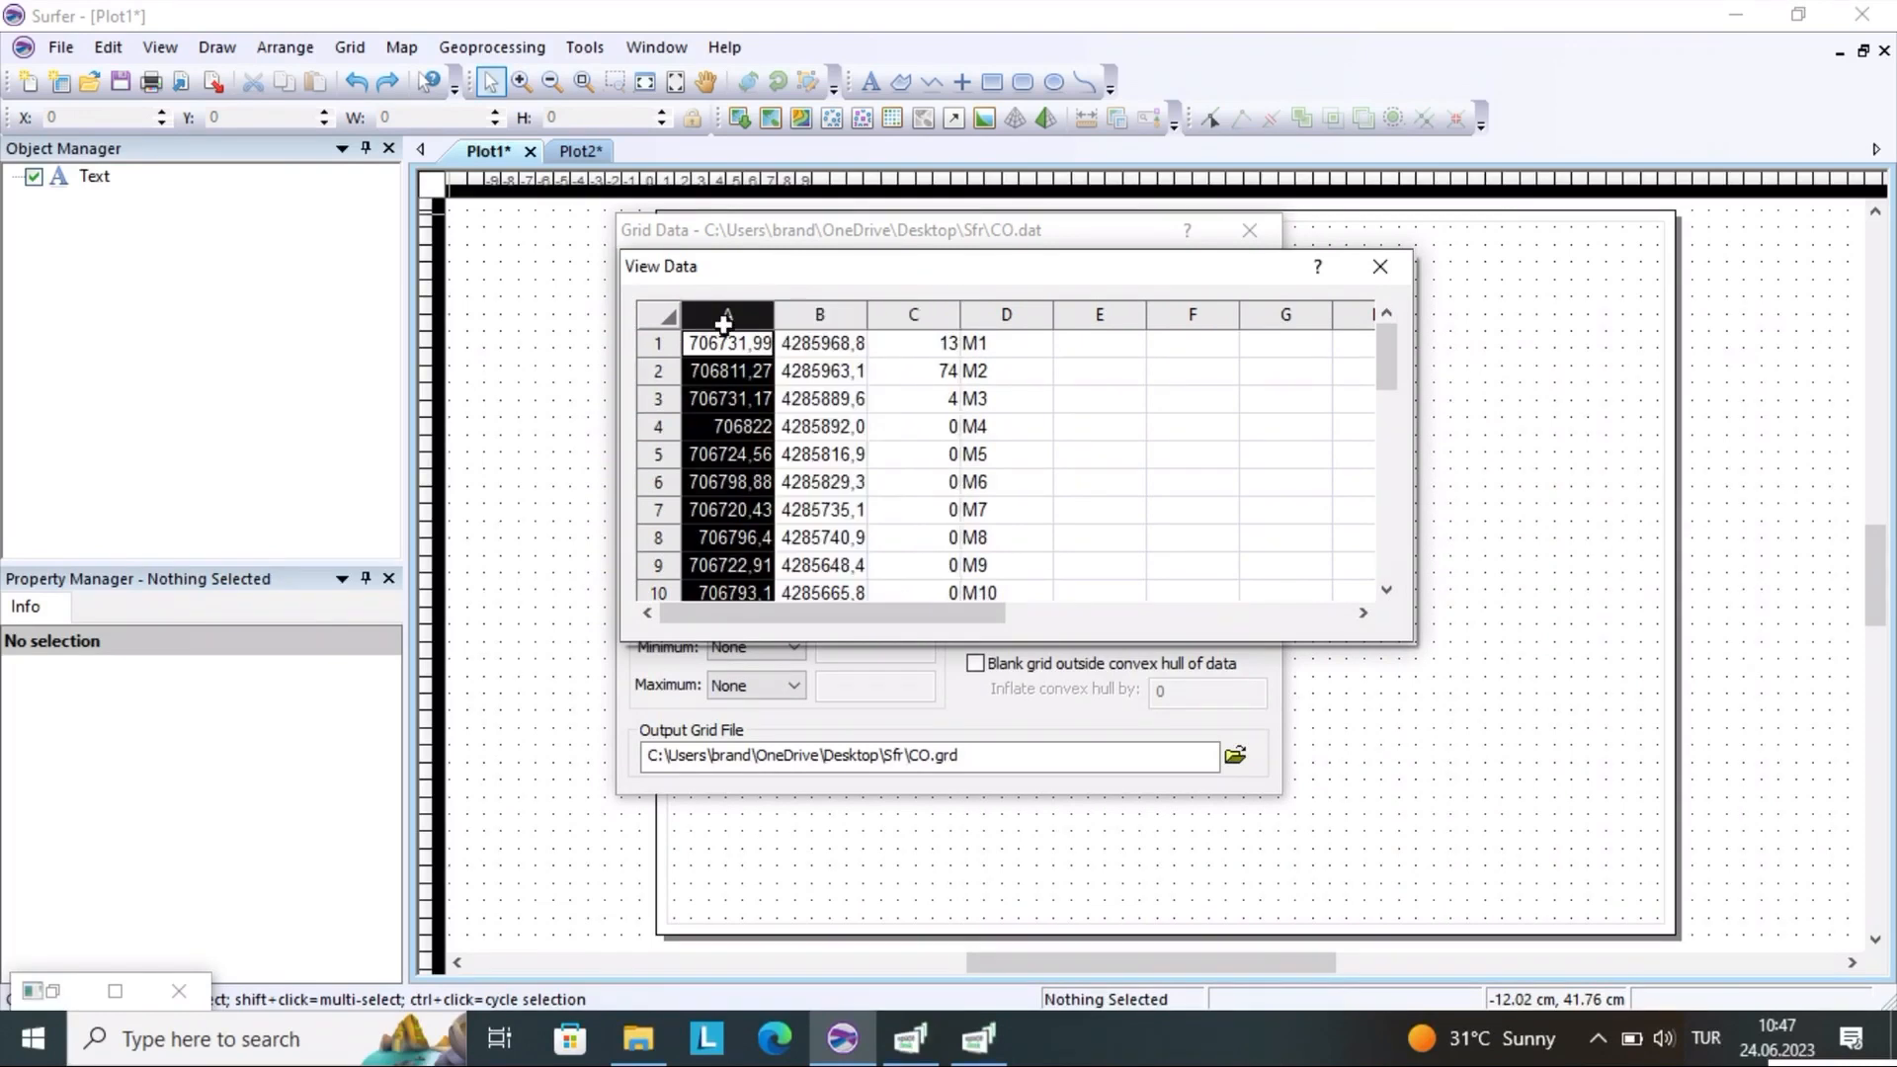
{"action": "left_click_drag", "start_coordinate": [724, 316], "coordinate": [885, 382]}
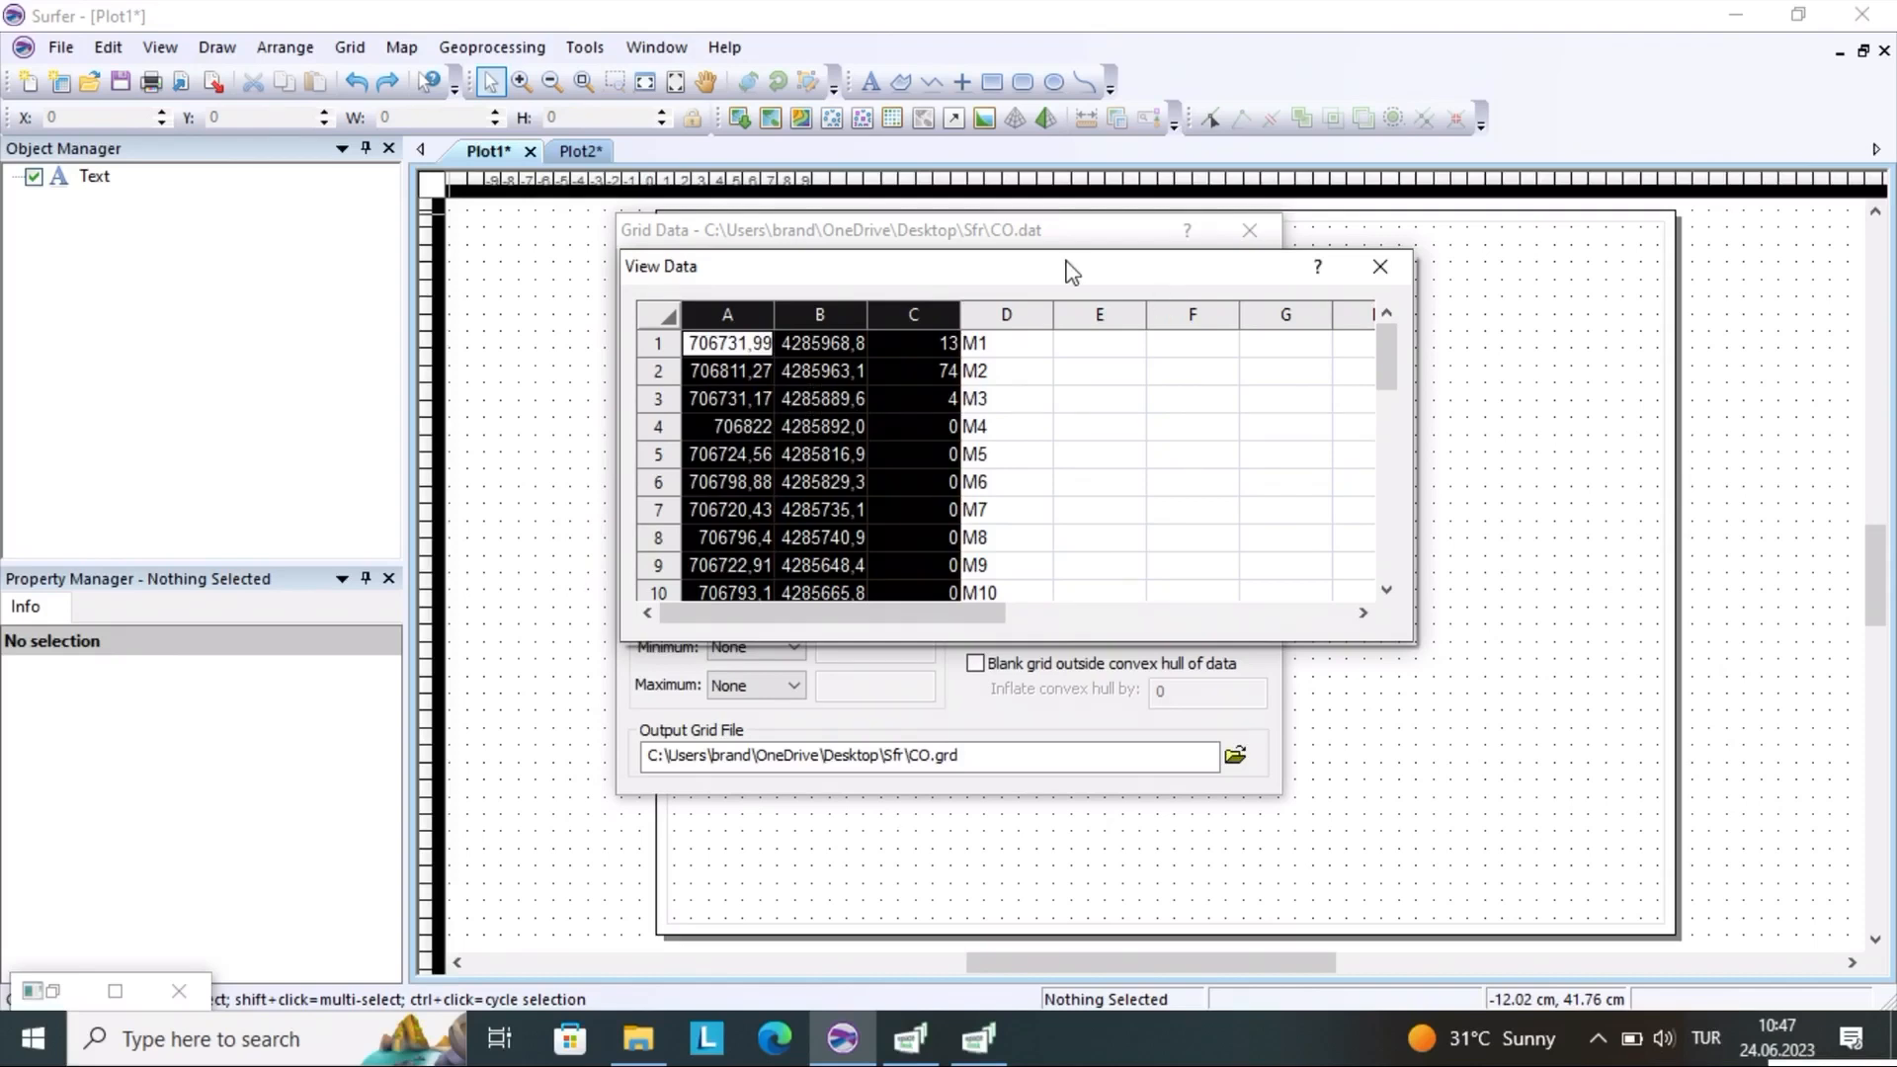
{"action": "left_click", "coordinate": [988, 317]}
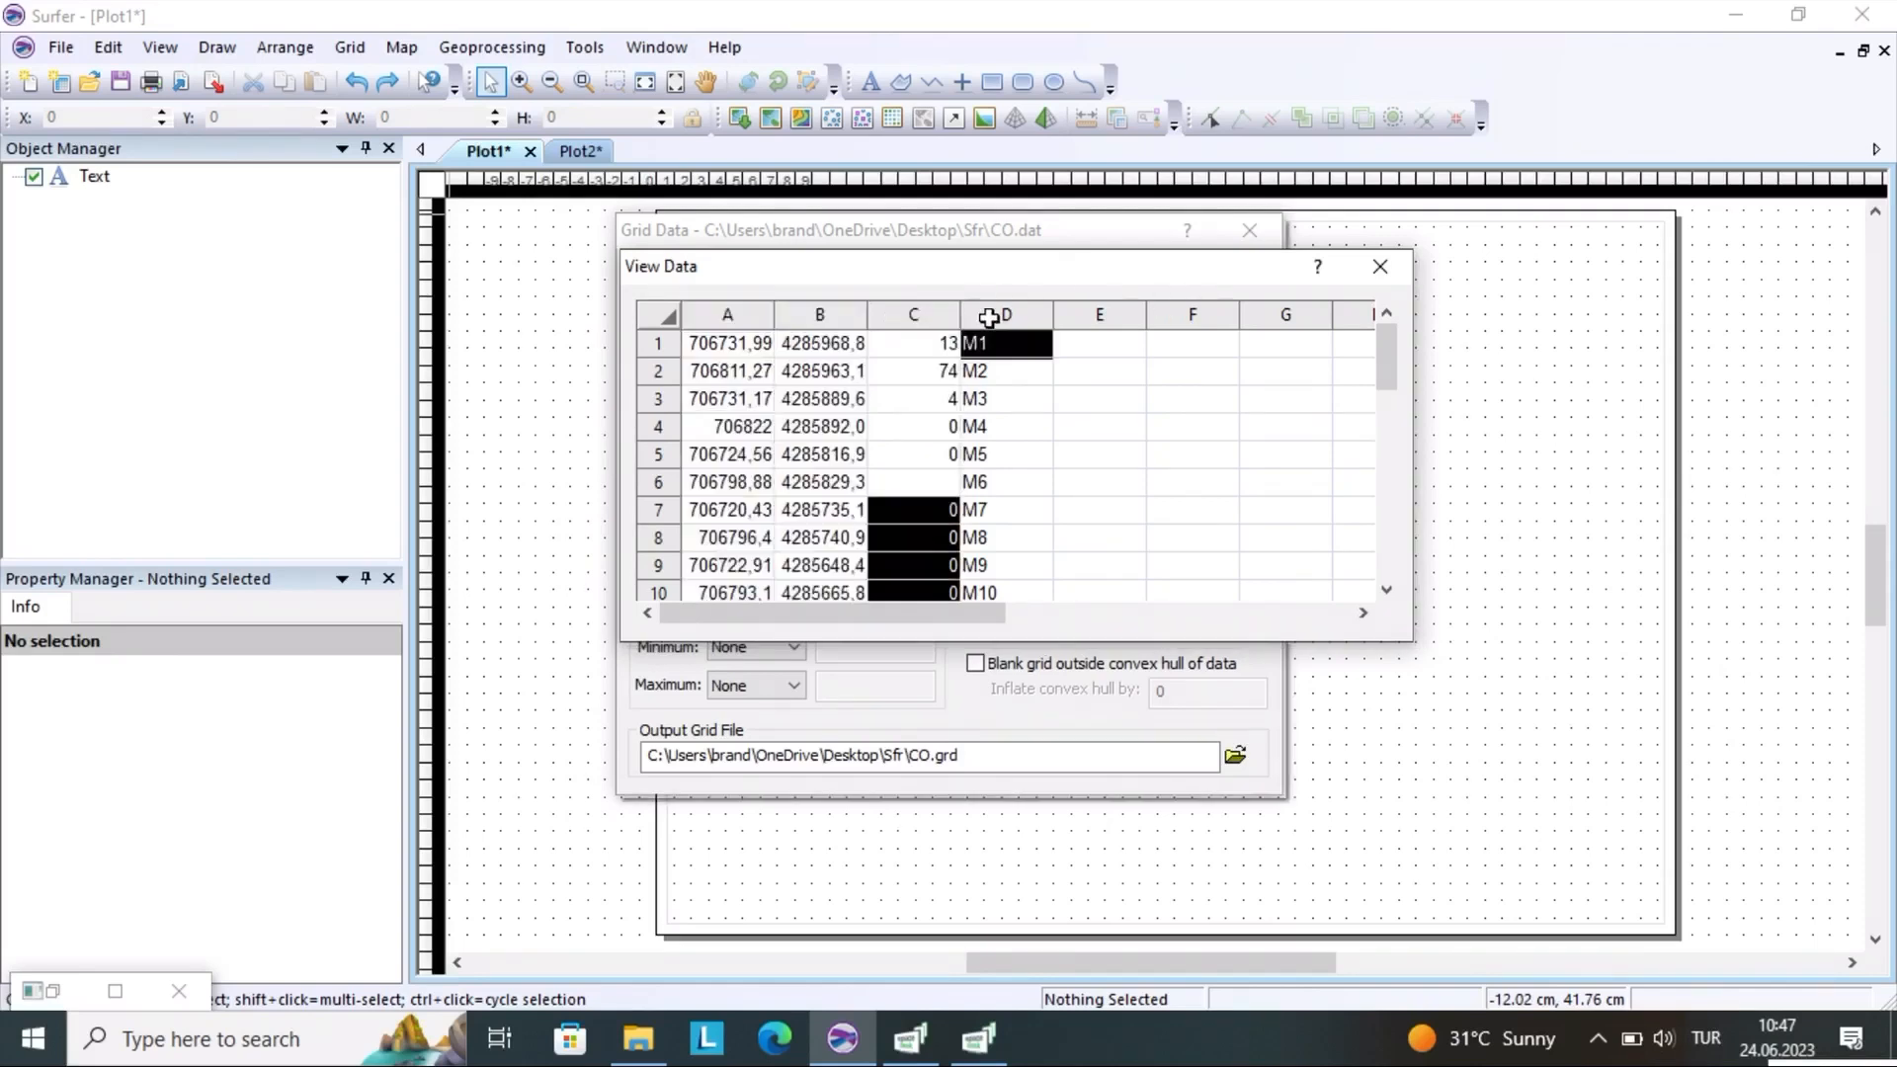
{"action": "left_click", "coordinate": [928, 332]}
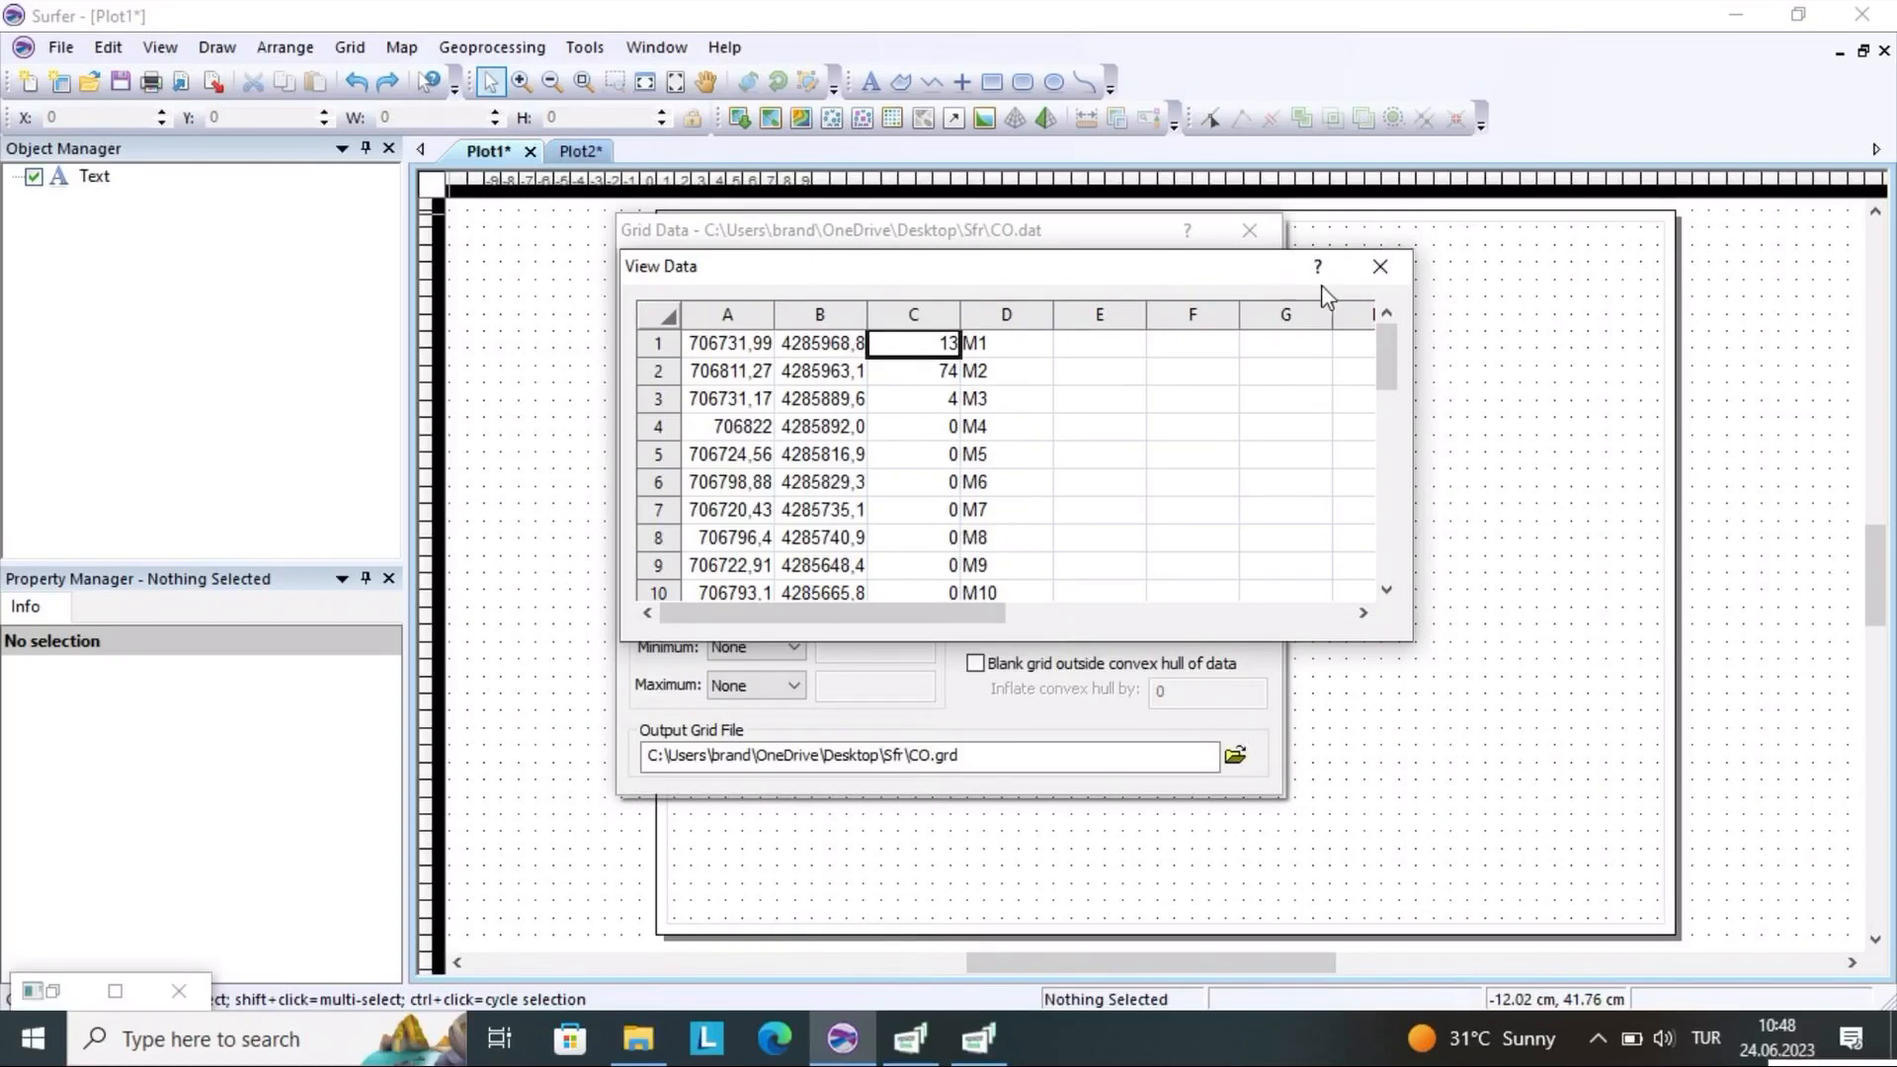
{"action": "left_click", "coordinate": [1381, 267]}
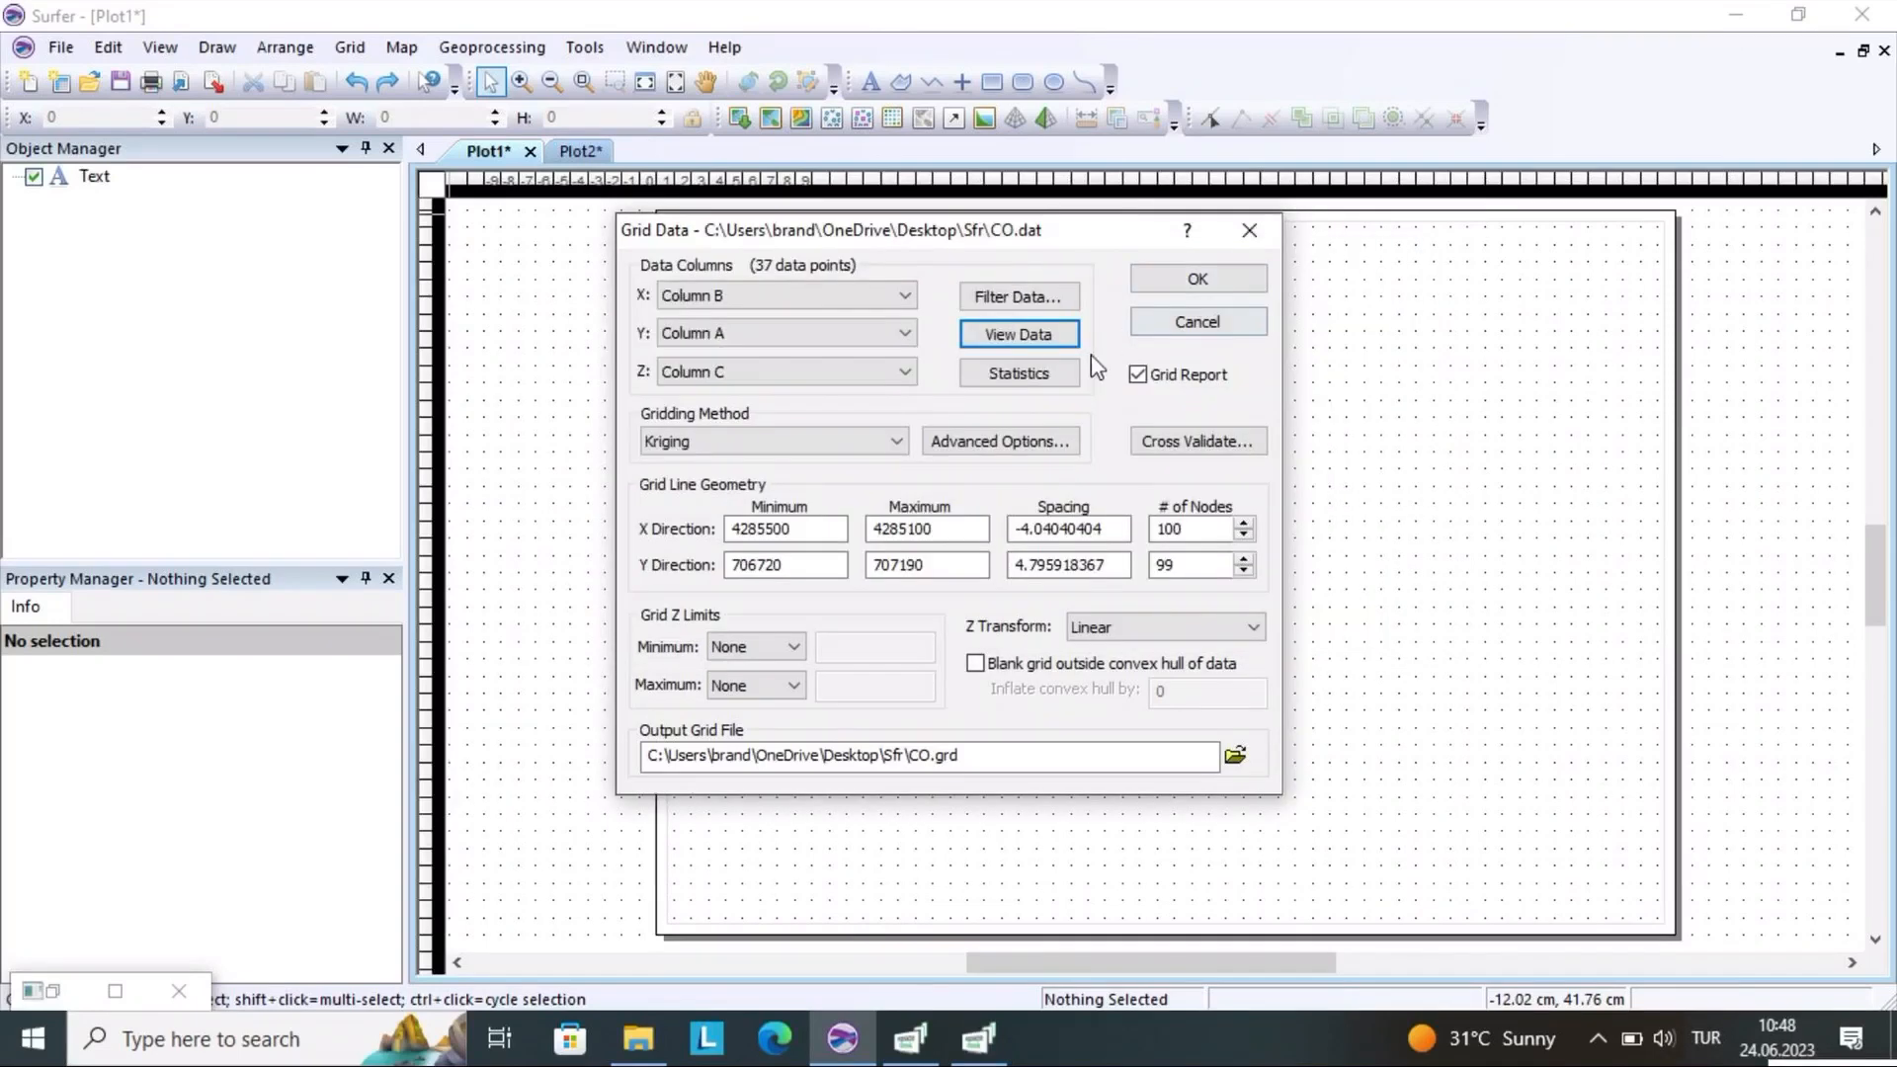
Generate the data statistics report for CO, read its filtering and univariate statistics sections, and close it without saving
{"action": "left_click", "coordinate": [1019, 375]}
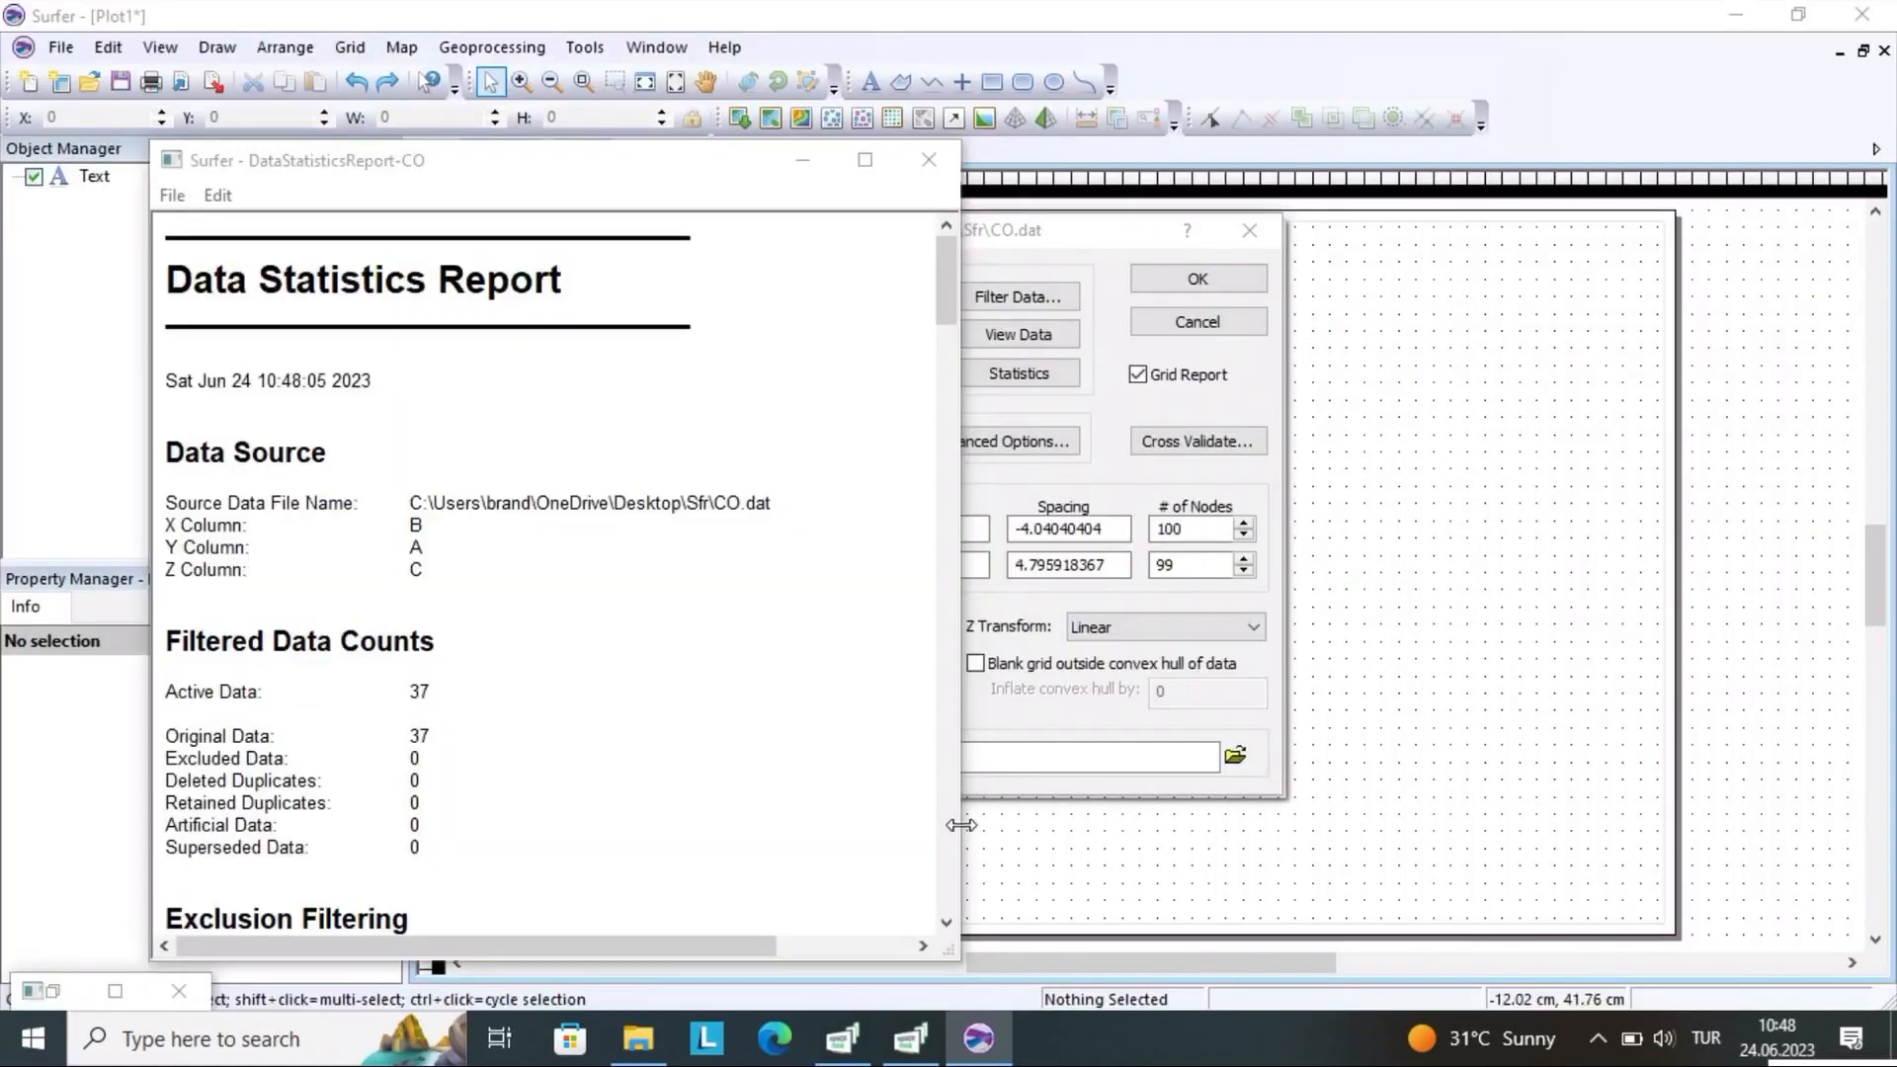
{"action": "mouse_move", "coordinate": [953, 299]}
{"action": "left_mouse_down"}
{"action": "mouse_move", "coordinate": [959, 360]}
{"action": "mouse_move", "coordinate": [962, 281]}
{"action": "left_mouse_up"}
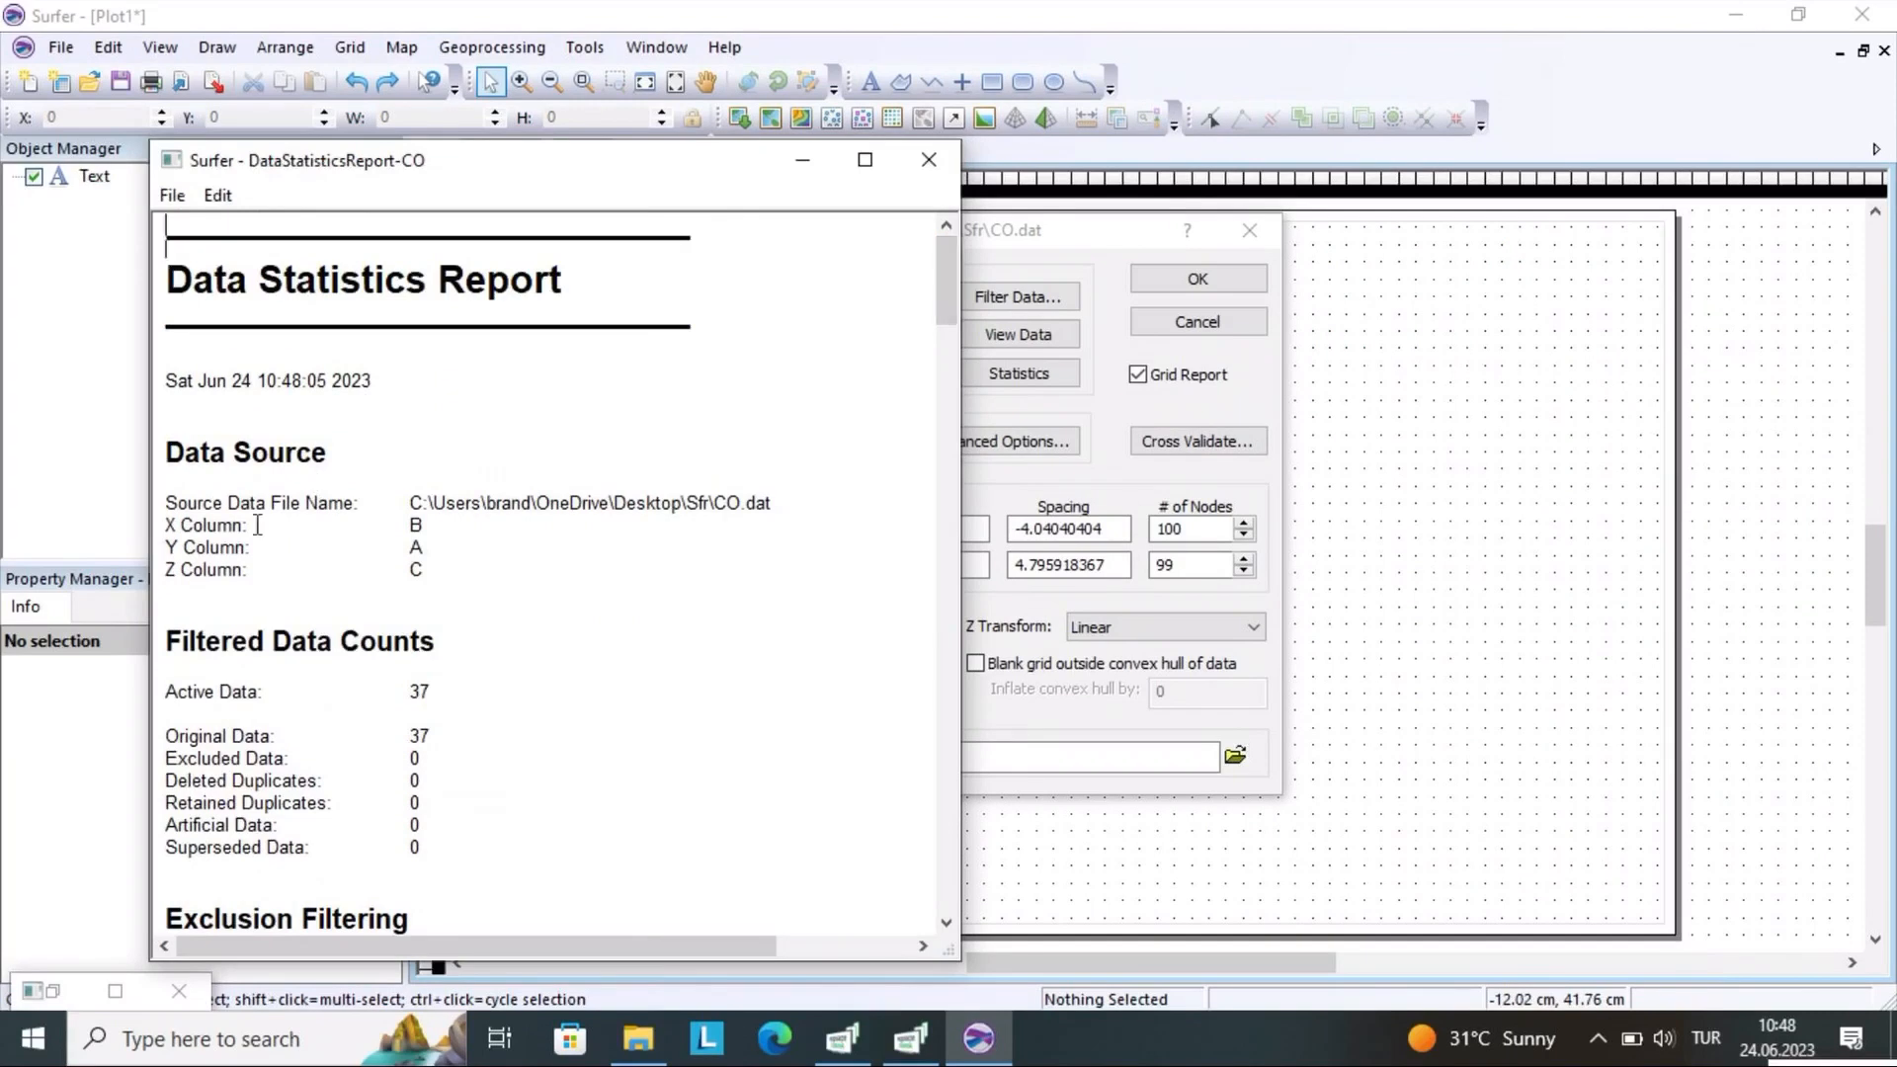
{"action": "left_click_drag", "start_coordinate": [944, 291], "coordinate": [962, 333]}
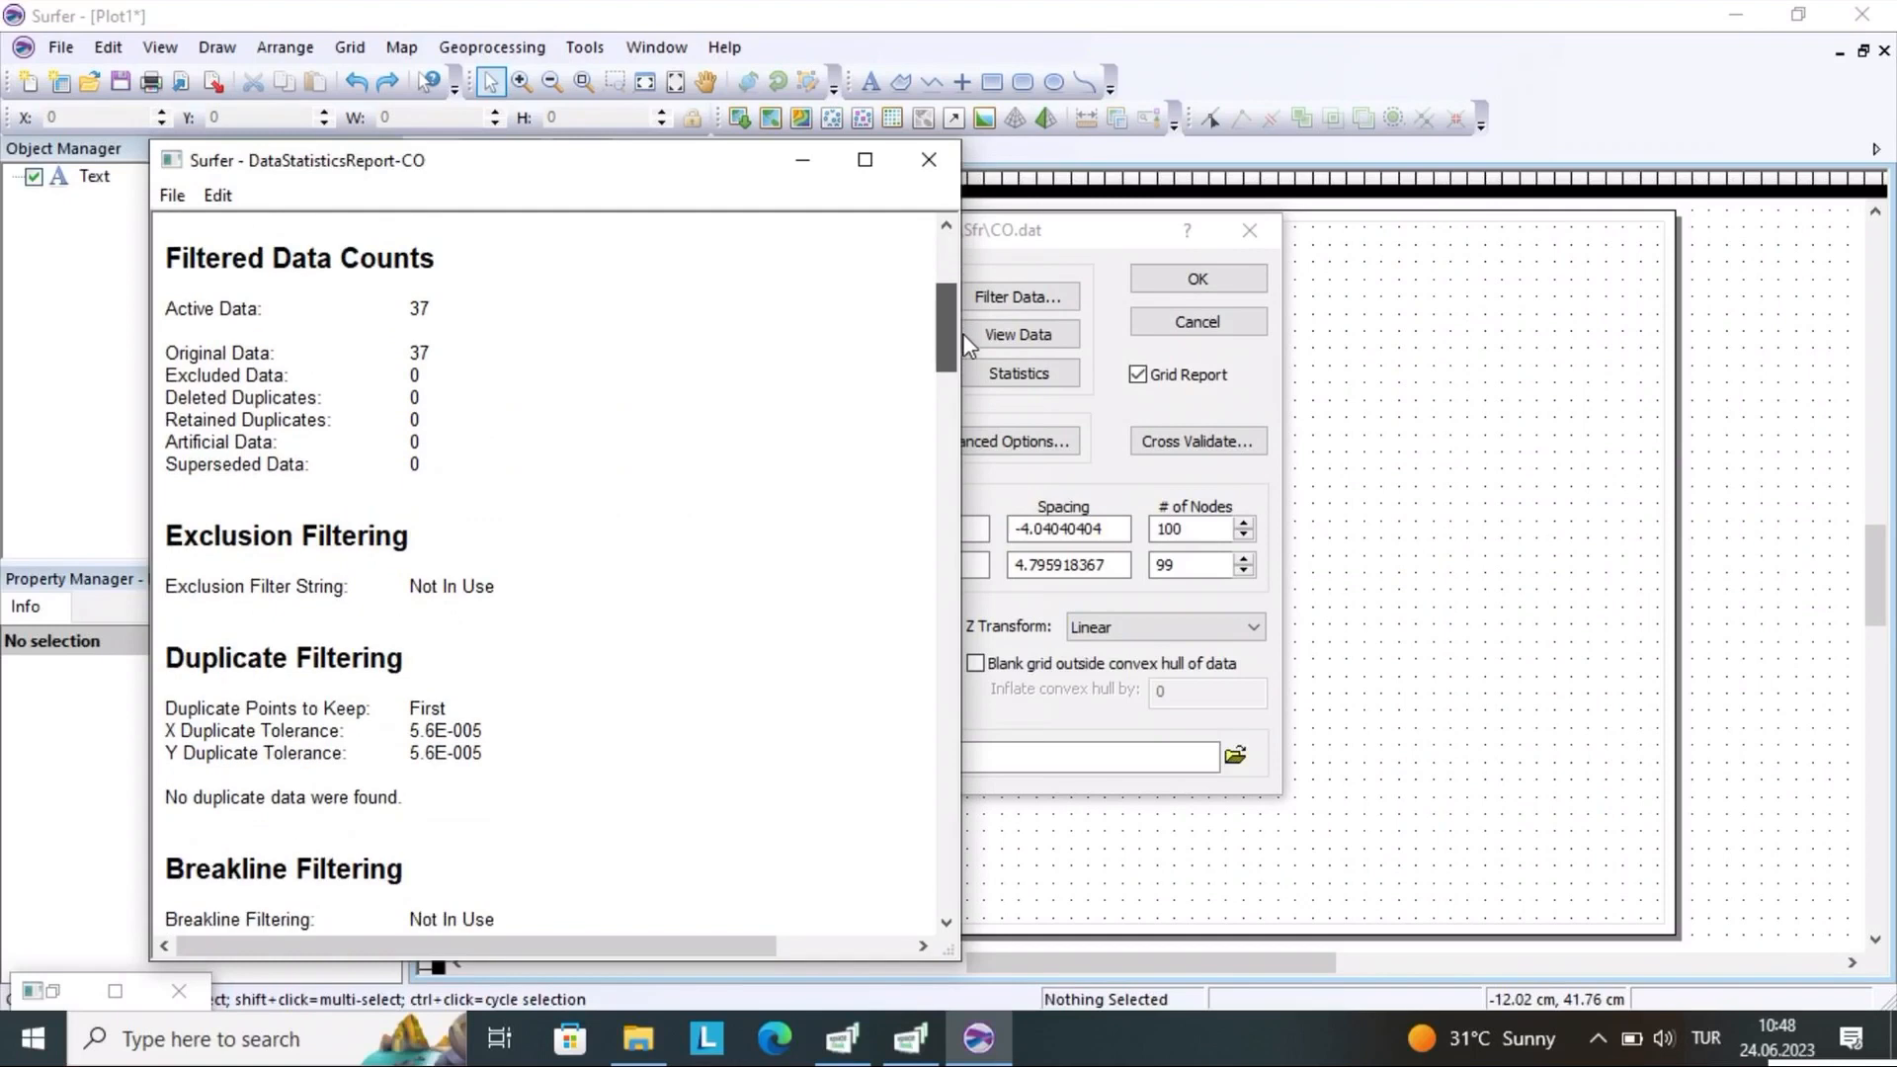
{"action": "left_click", "coordinate": [866, 160]}
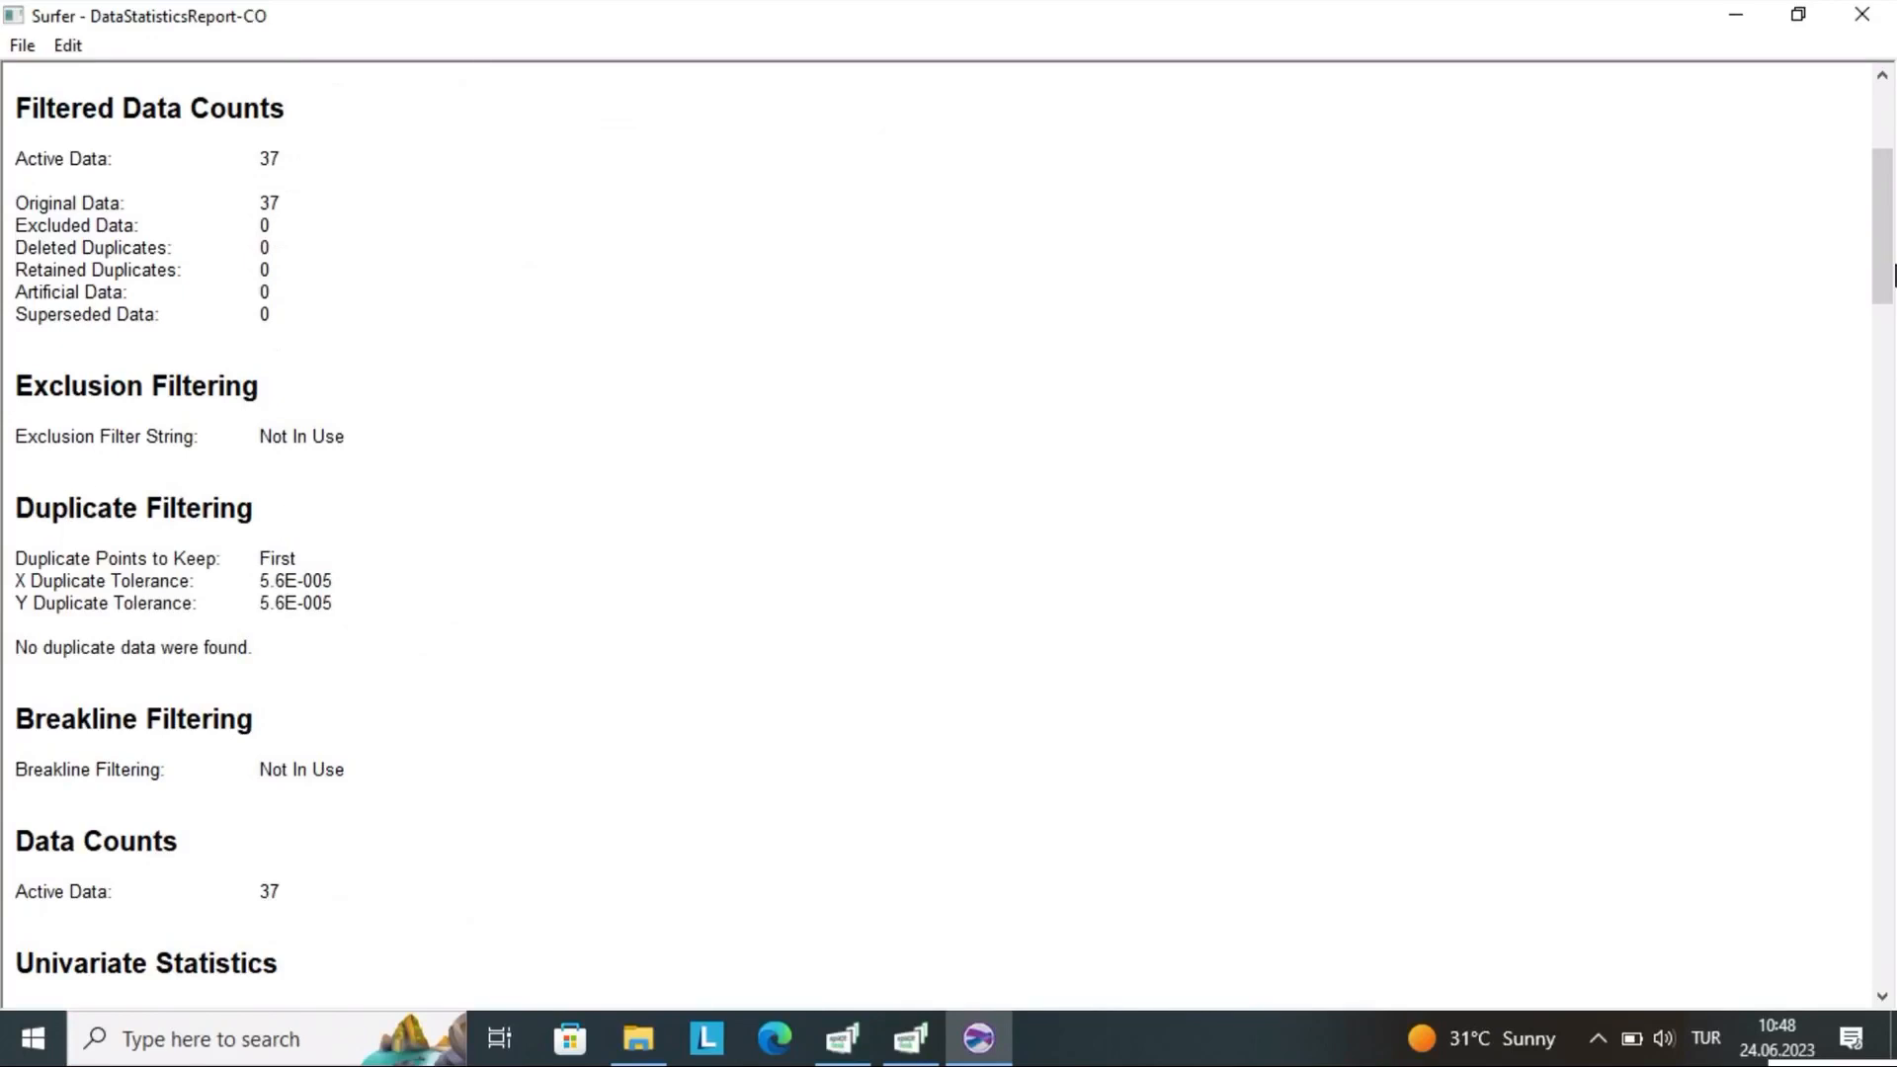
{"action": "left_click_drag", "start_coordinate": [1891, 286], "coordinate": [1891, 437]}
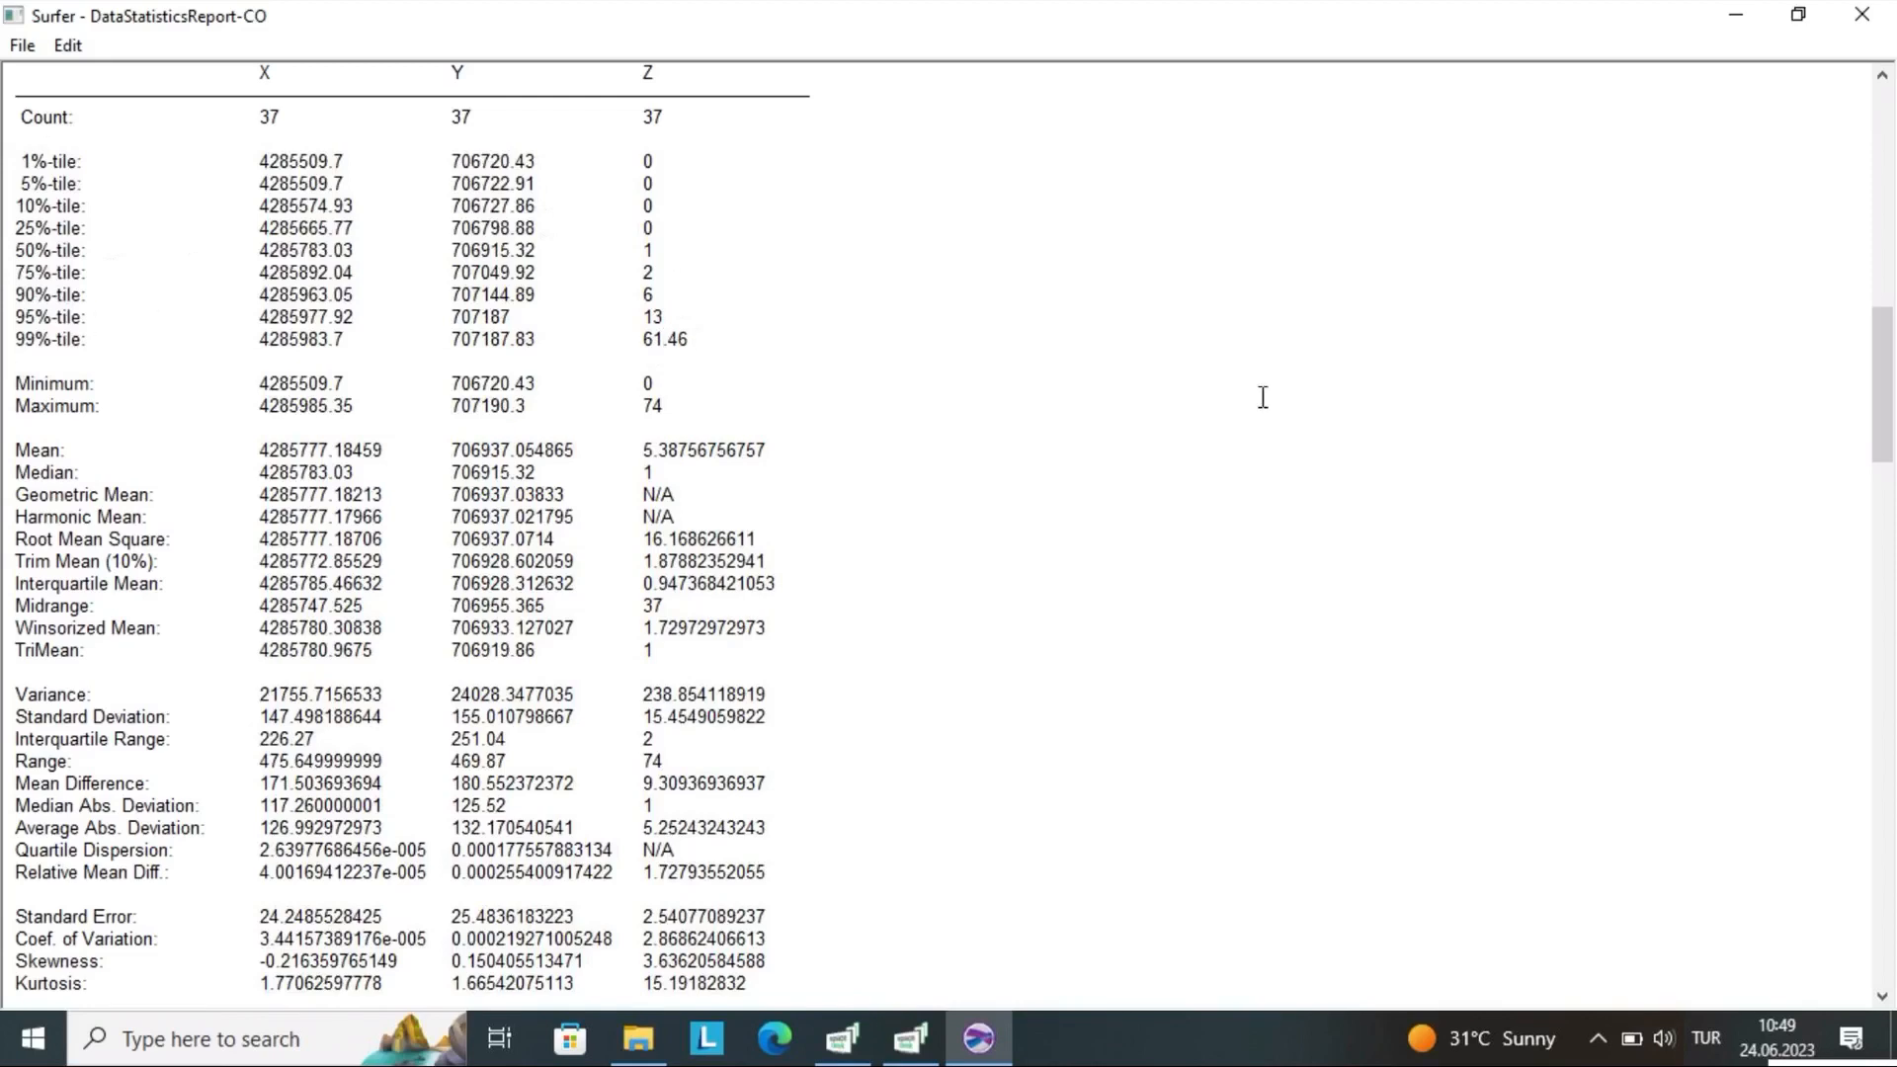
{"action": "left_click_drag", "start_coordinate": [1886, 395], "coordinate": [1889, 355]}
{"action": "left_click", "coordinate": [1853, 24]}
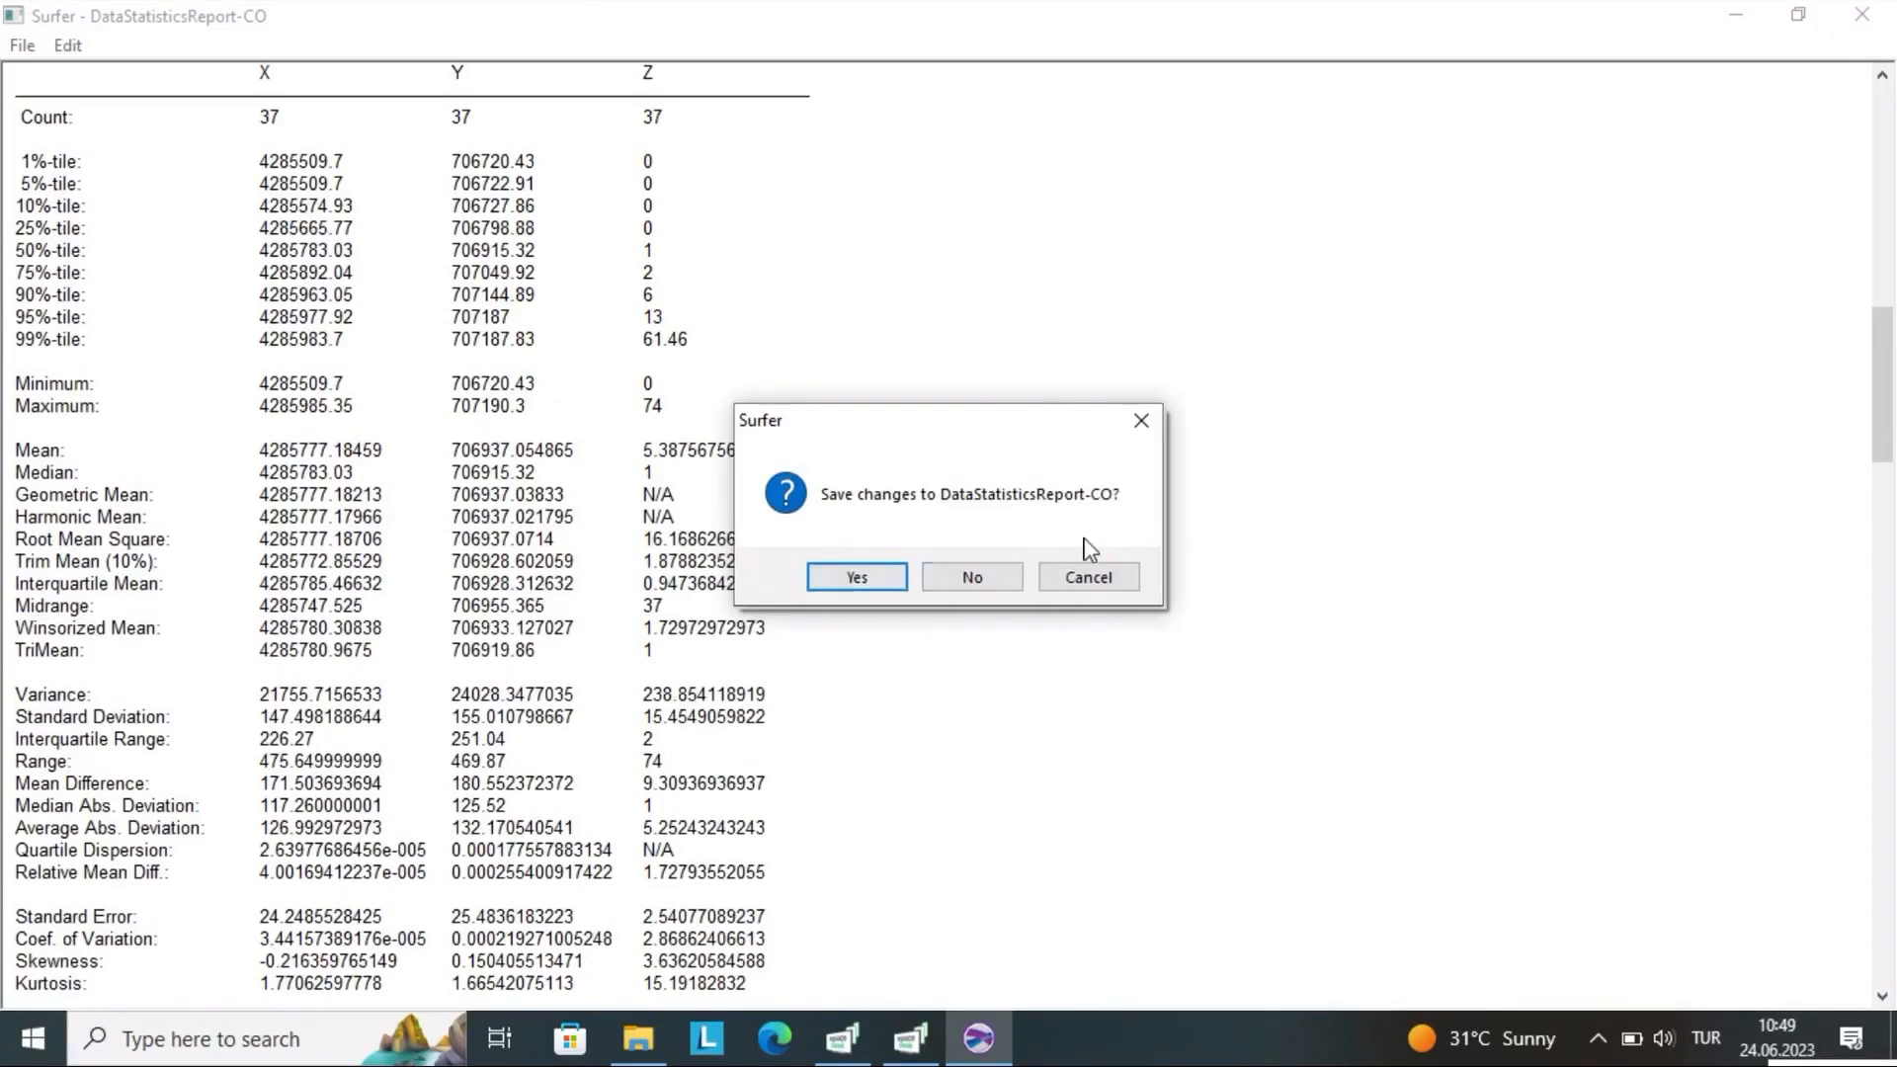
{"action": "left_click", "coordinate": [940, 579]}
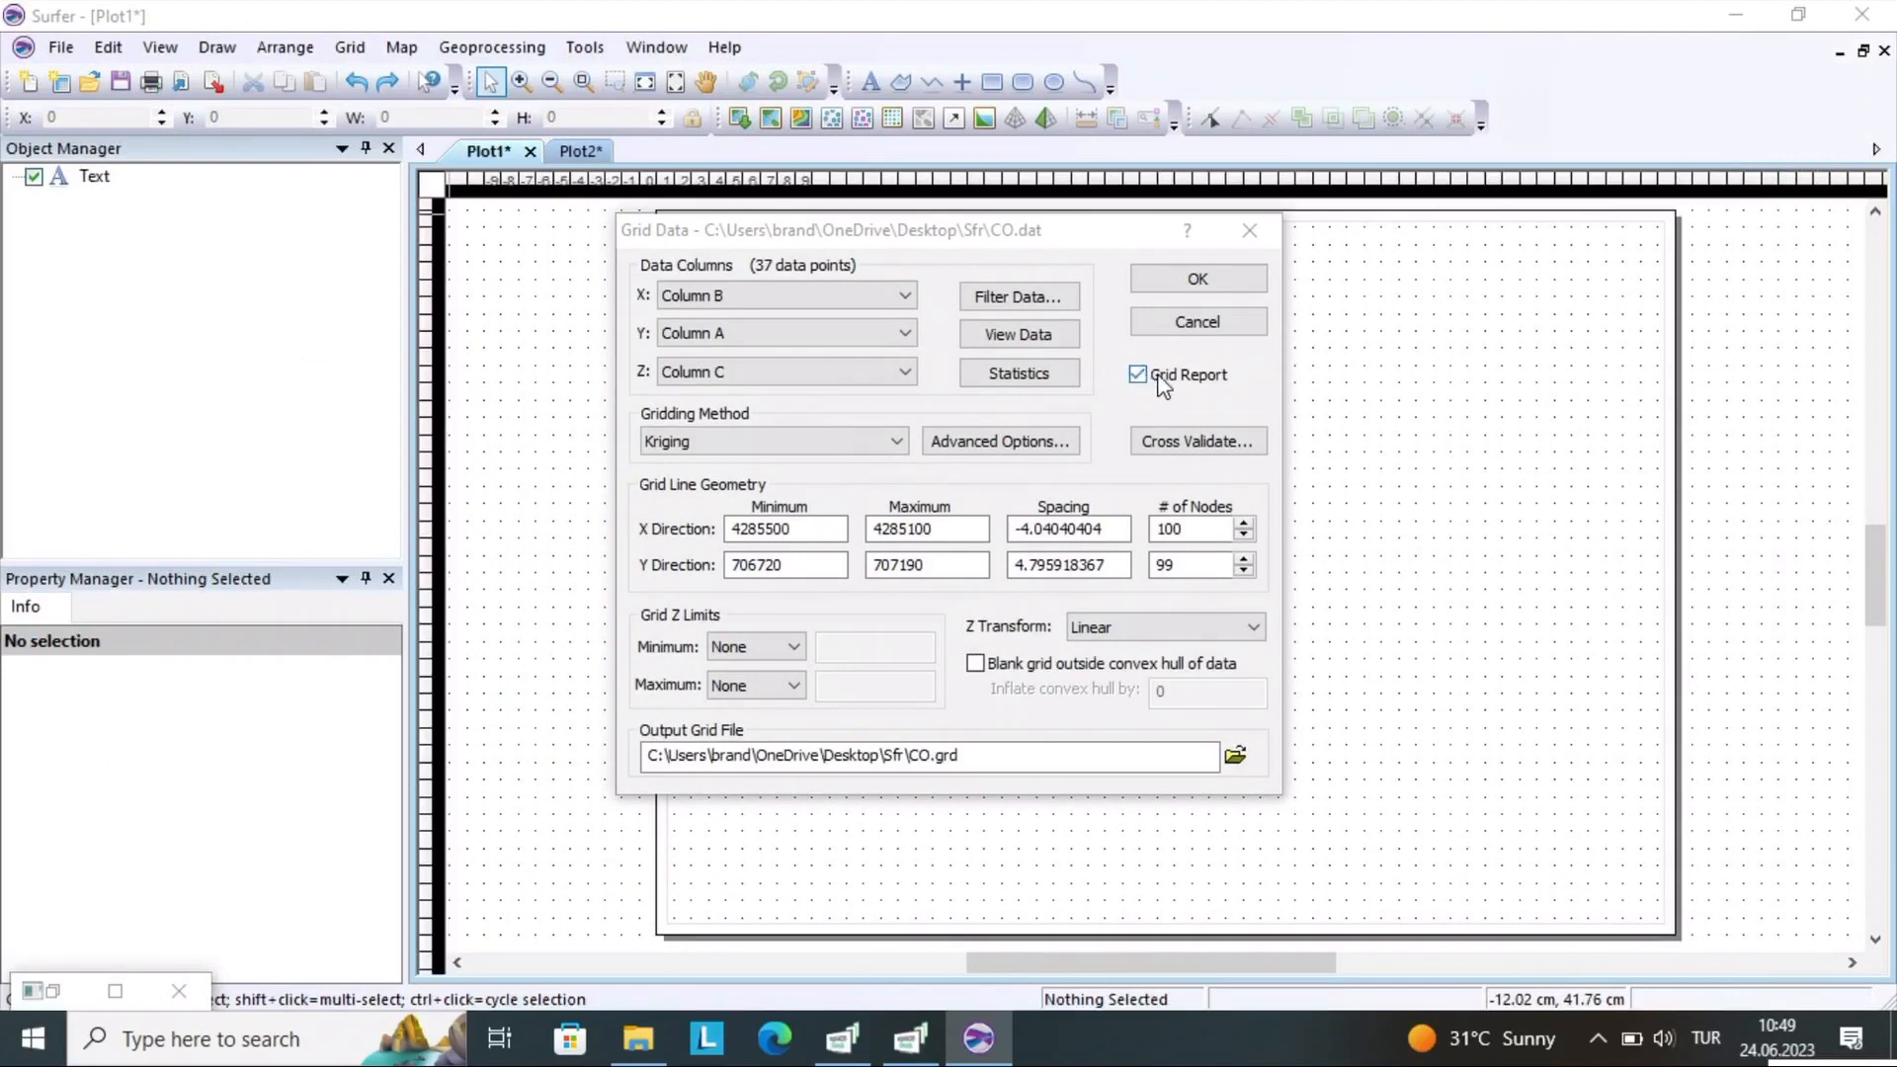
Review the available gridding methods, keeping Kriging, and check the grid Z limit choices, leaving both limits at None
{"action": "left_click", "coordinate": [756, 450]}
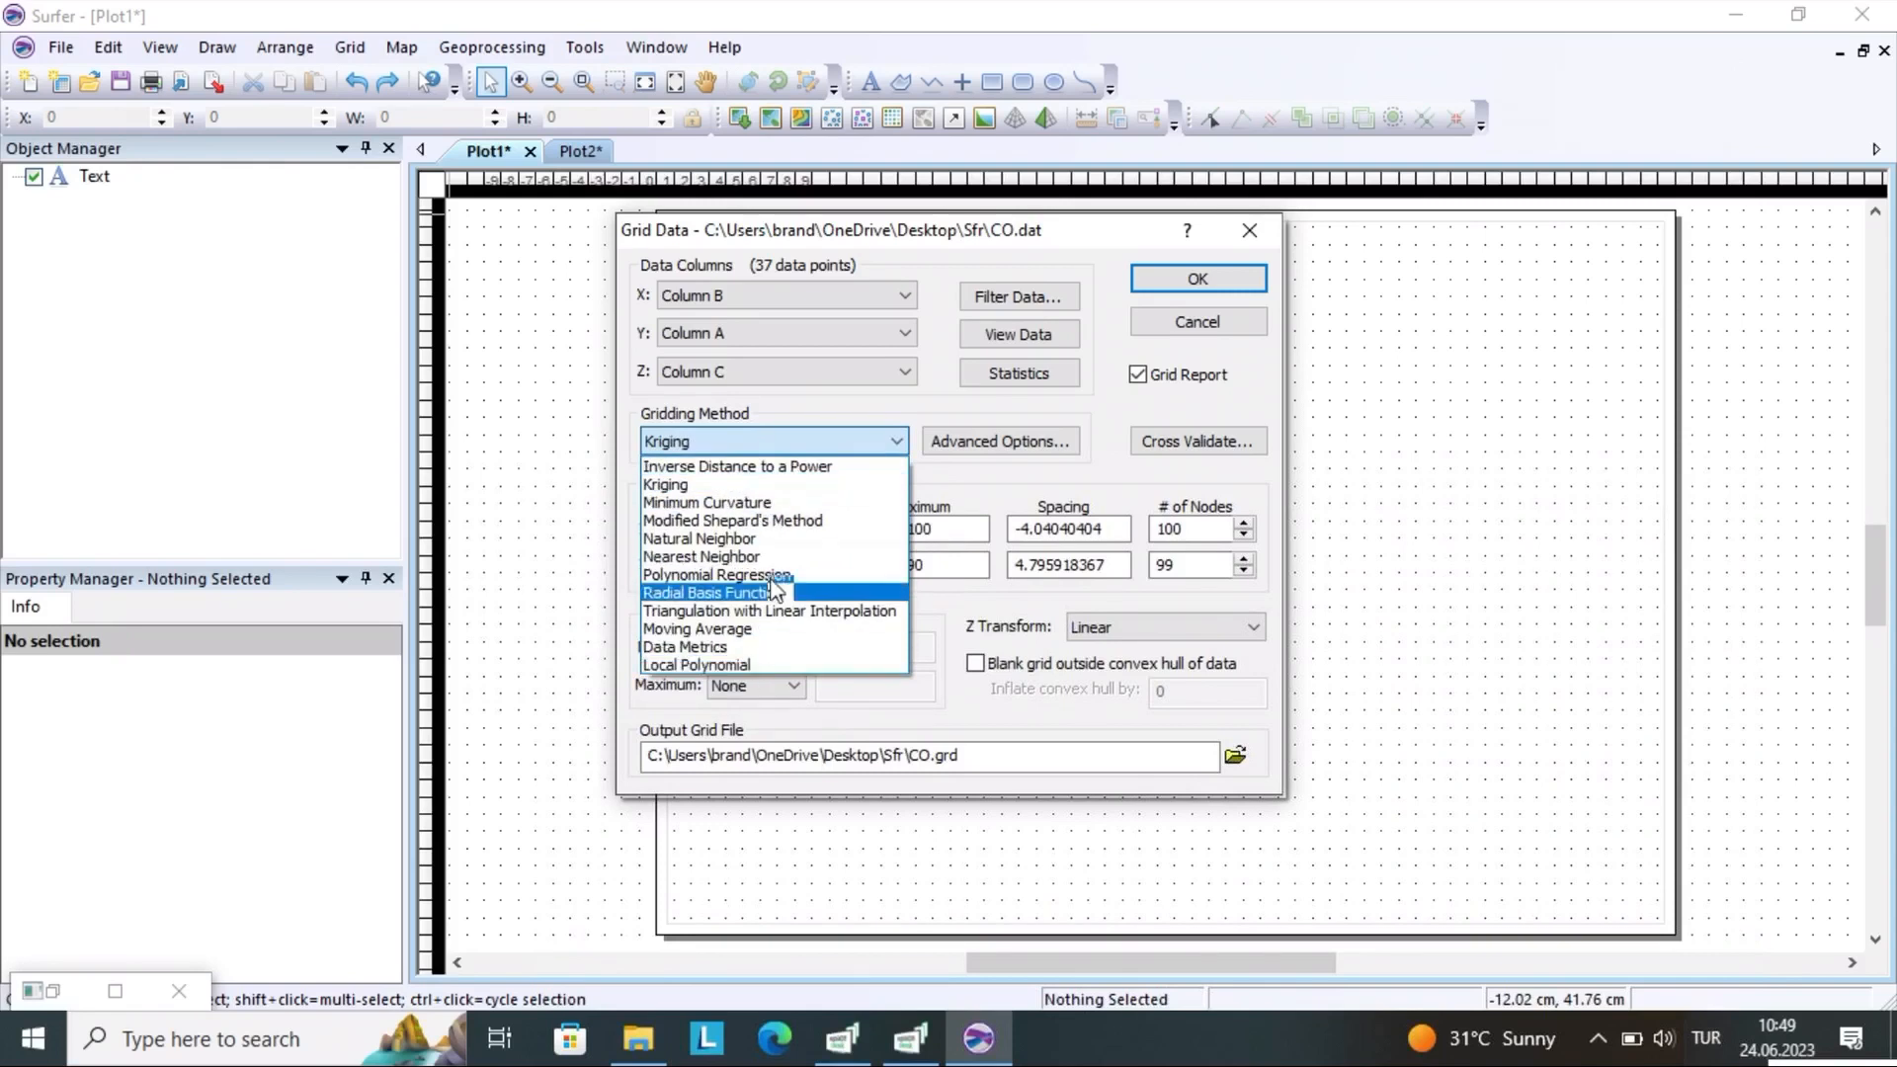
{"action": "left_click", "coordinate": [778, 484]}
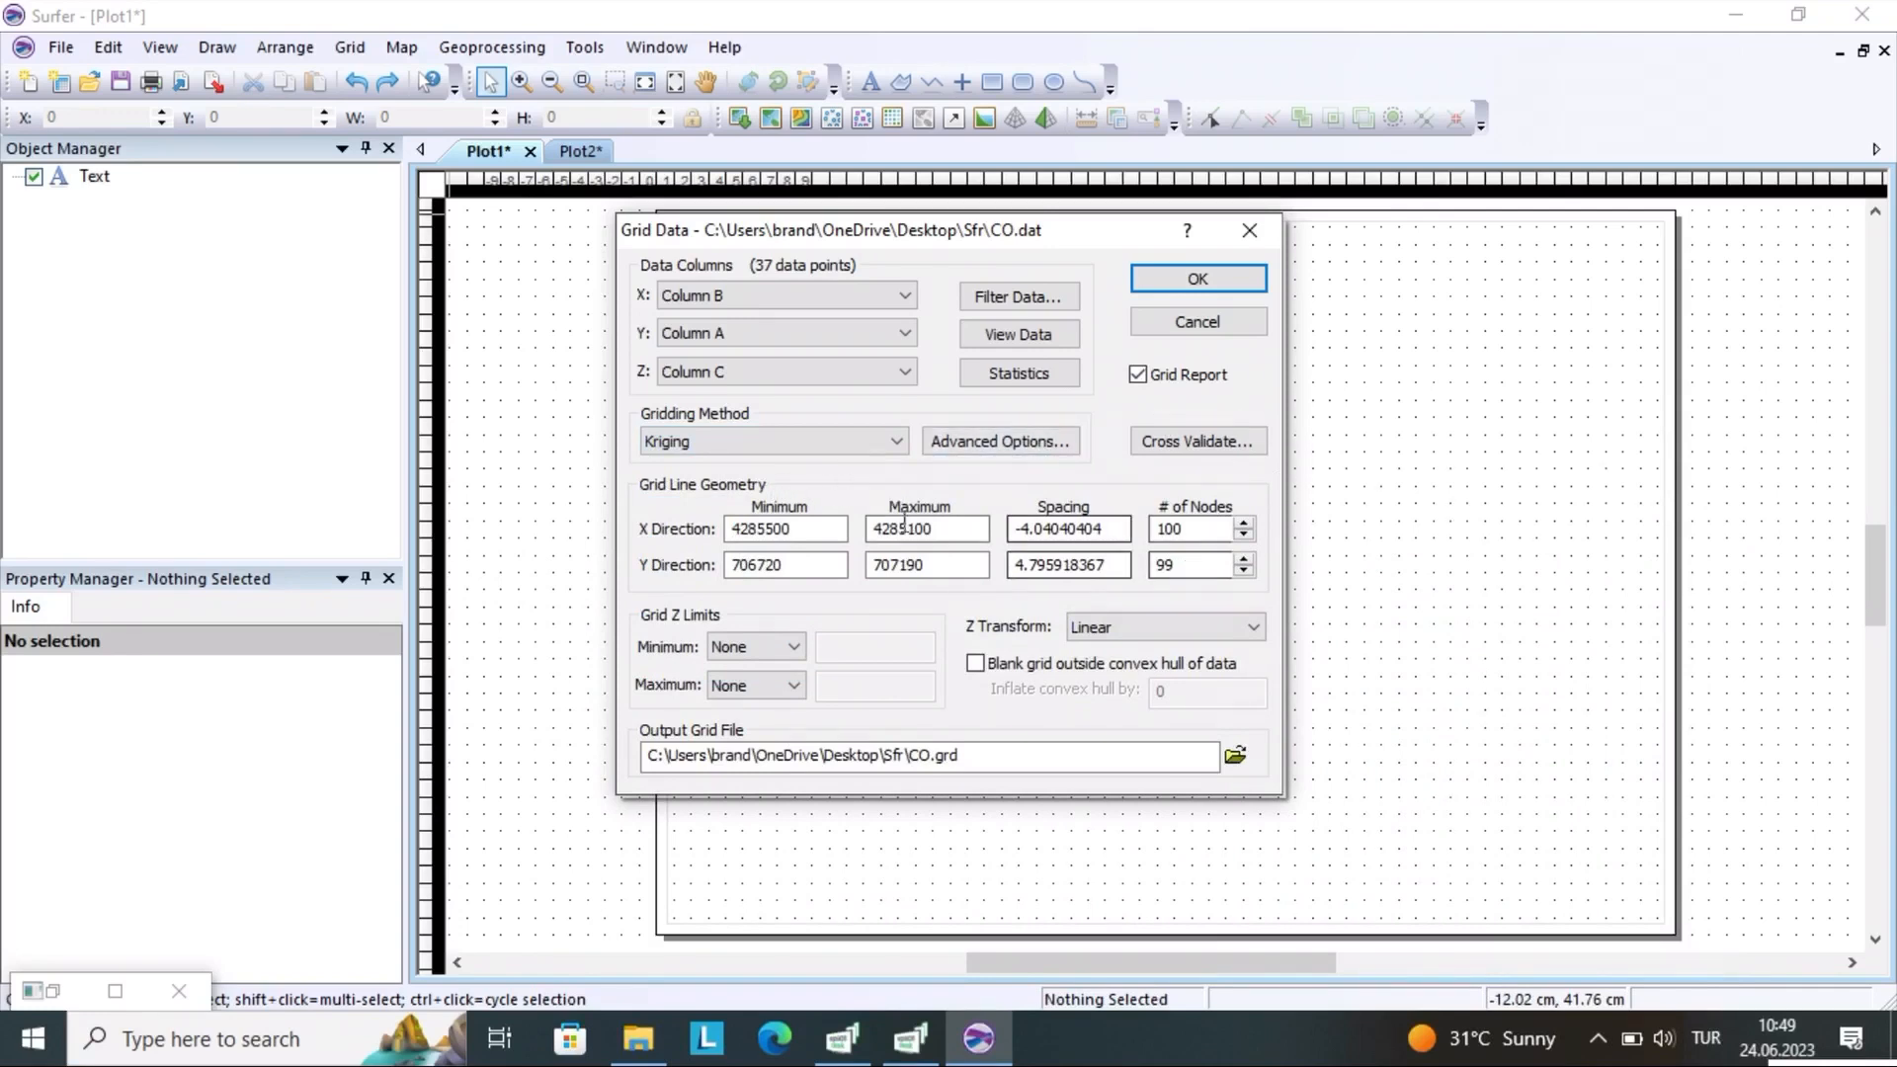
{"action": "left_click", "coordinate": [764, 647]}
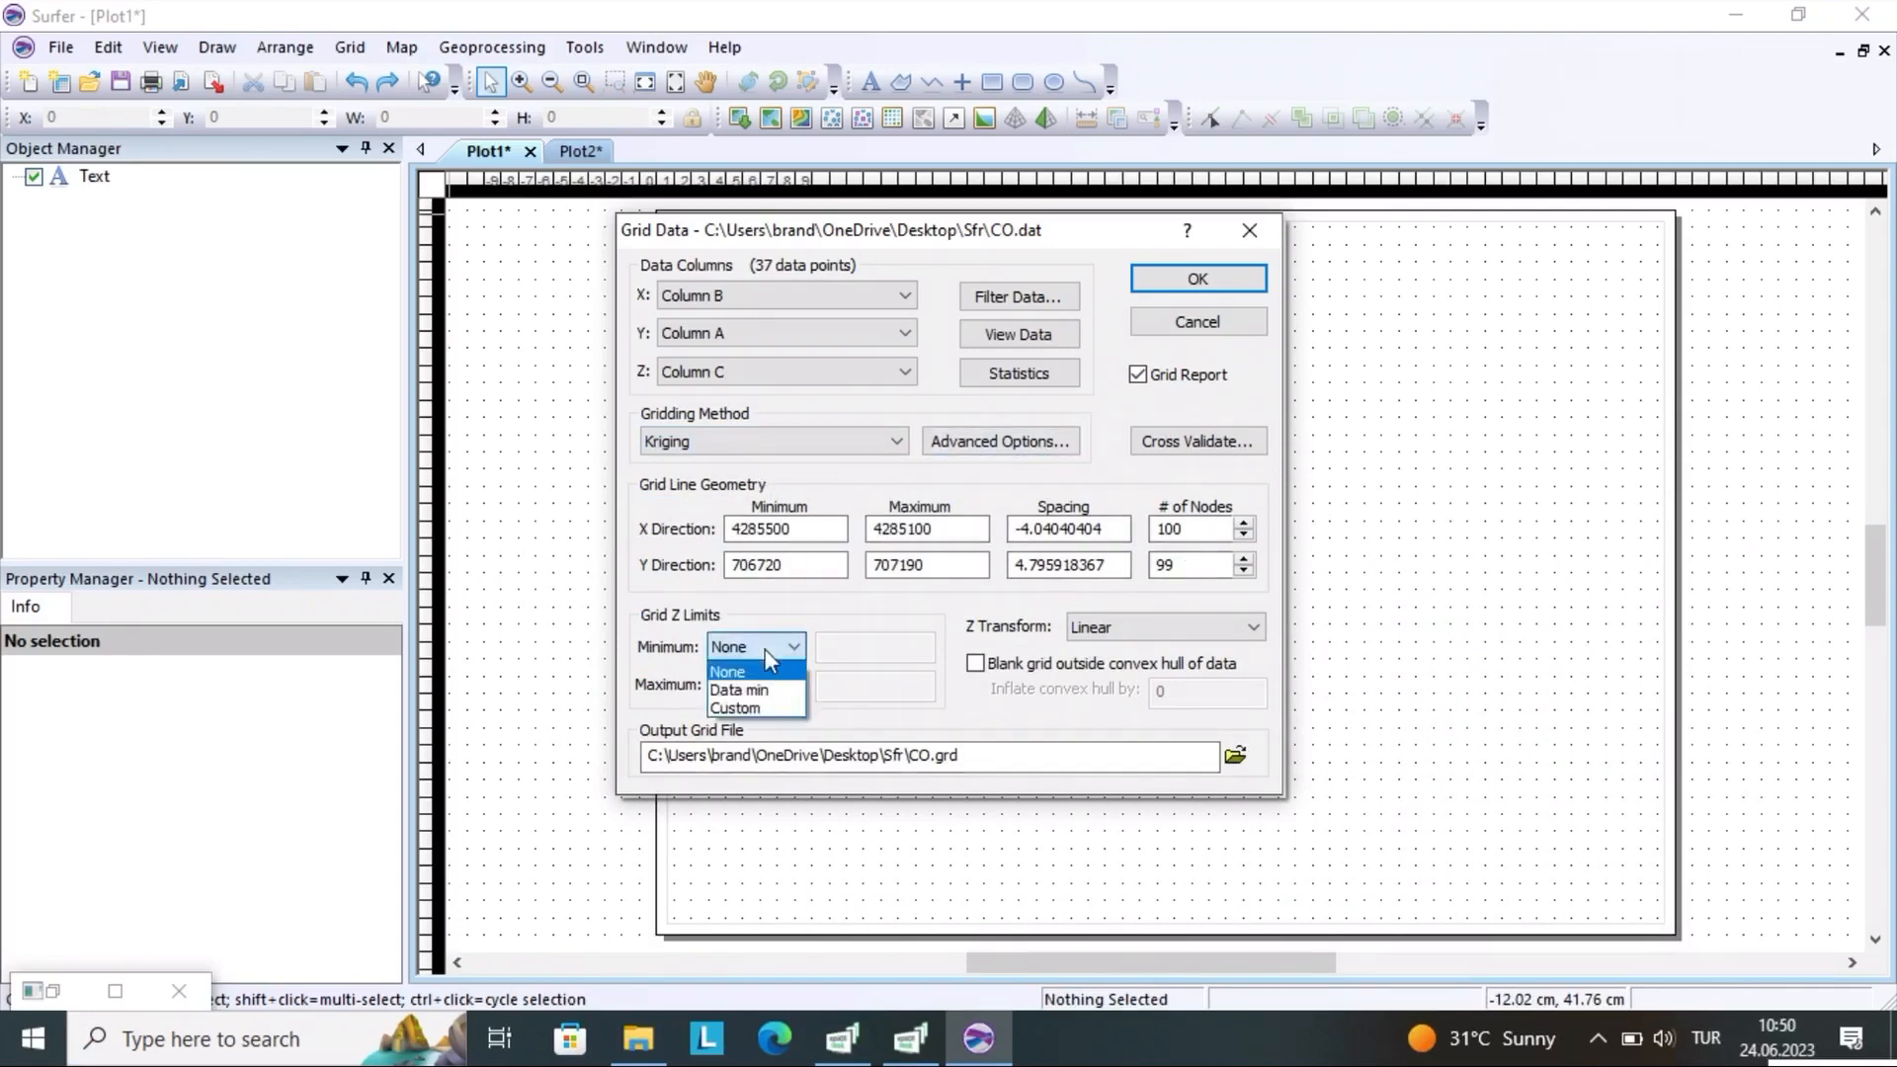
{"action": "left_click", "coordinate": [766, 649]}
{"action": "left_click", "coordinate": [773, 686]}
{"action": "left_click", "coordinate": [776, 688]}
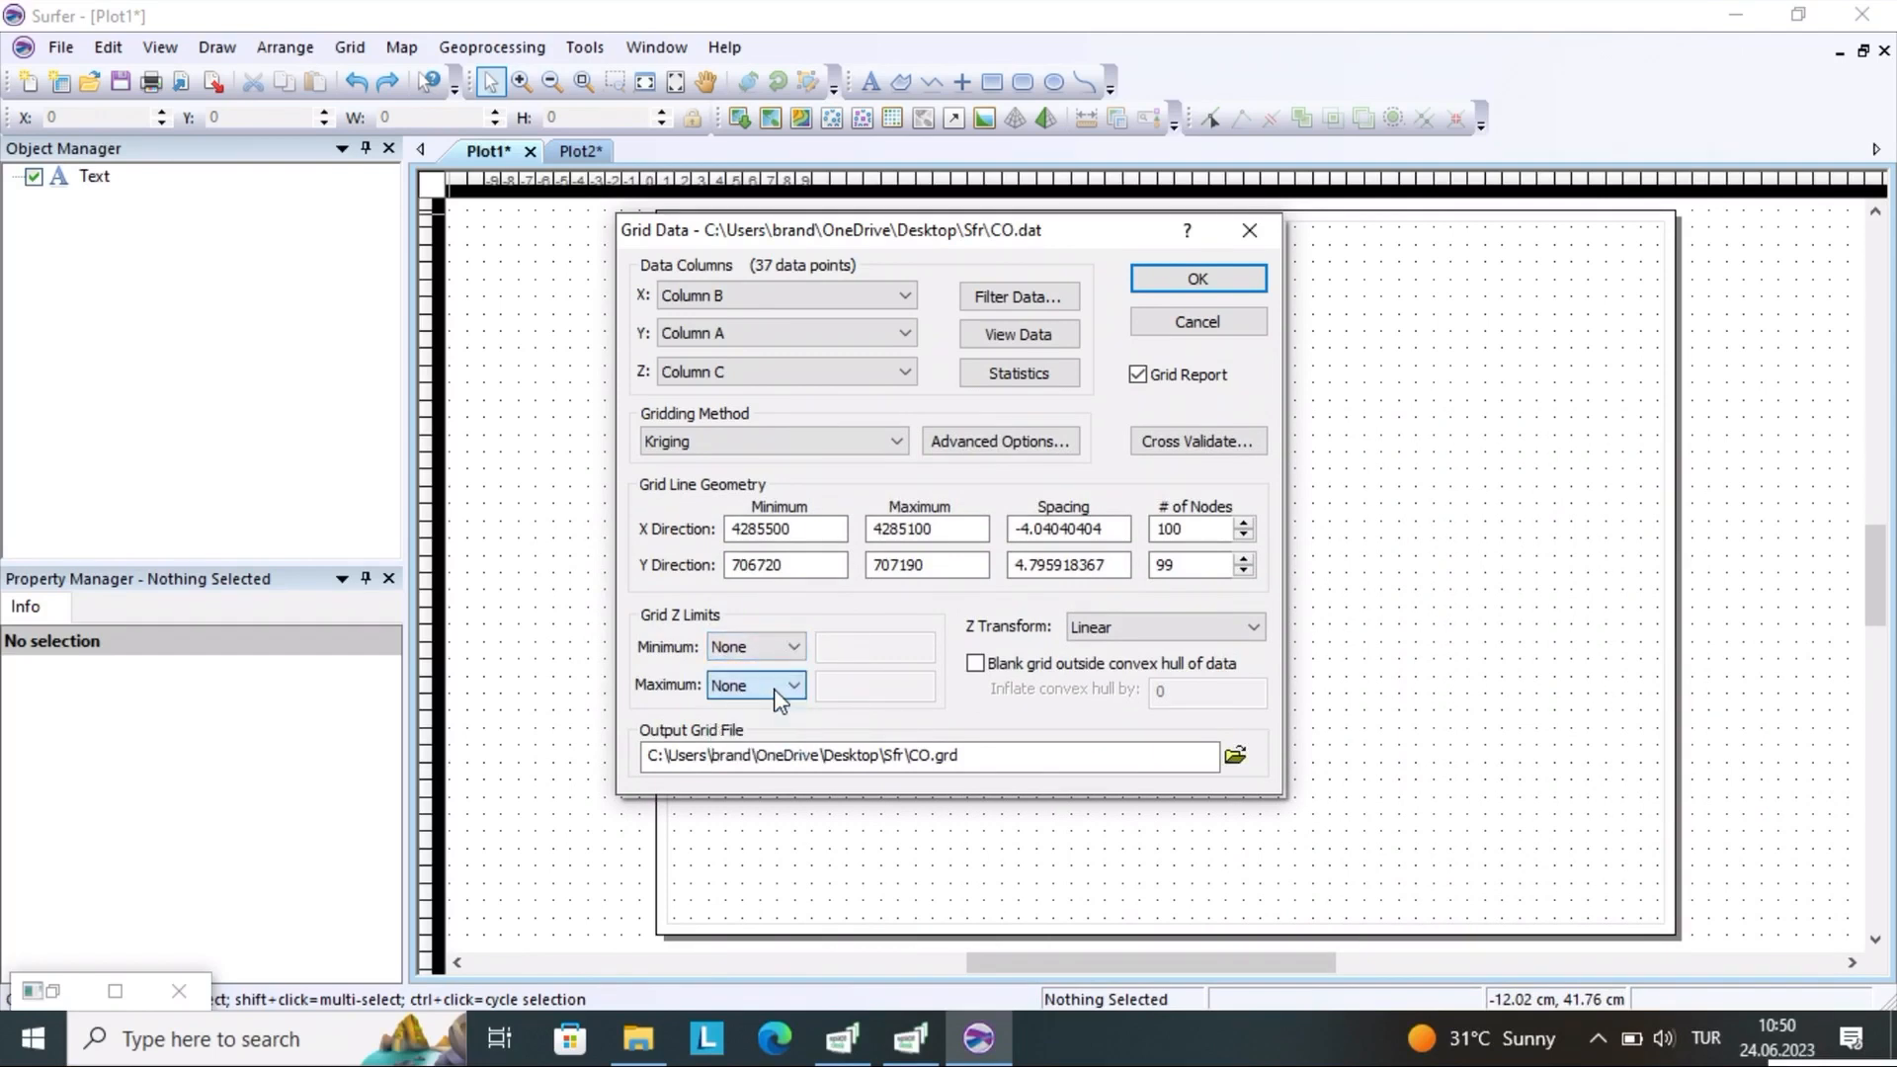
{"action": "left_click", "coordinate": [786, 647]}
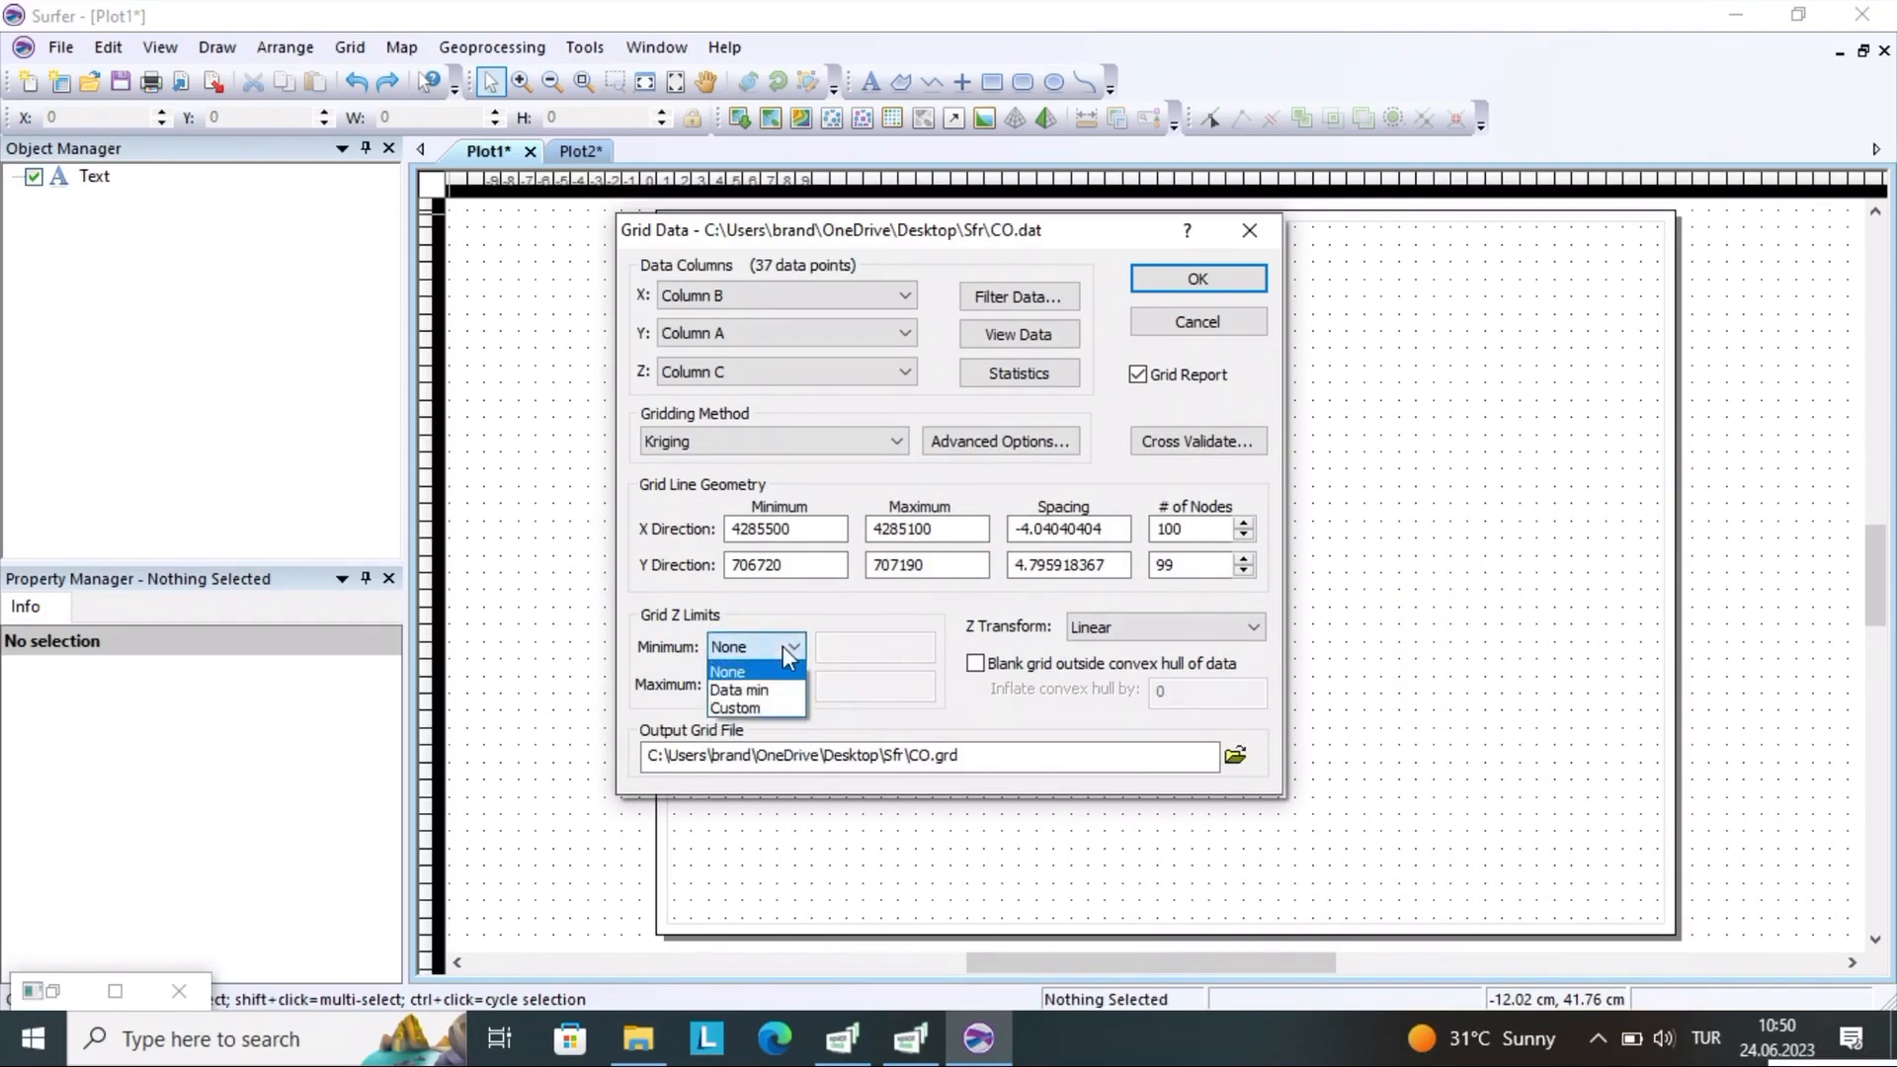
{"action": "left_click", "coordinate": [785, 648]}
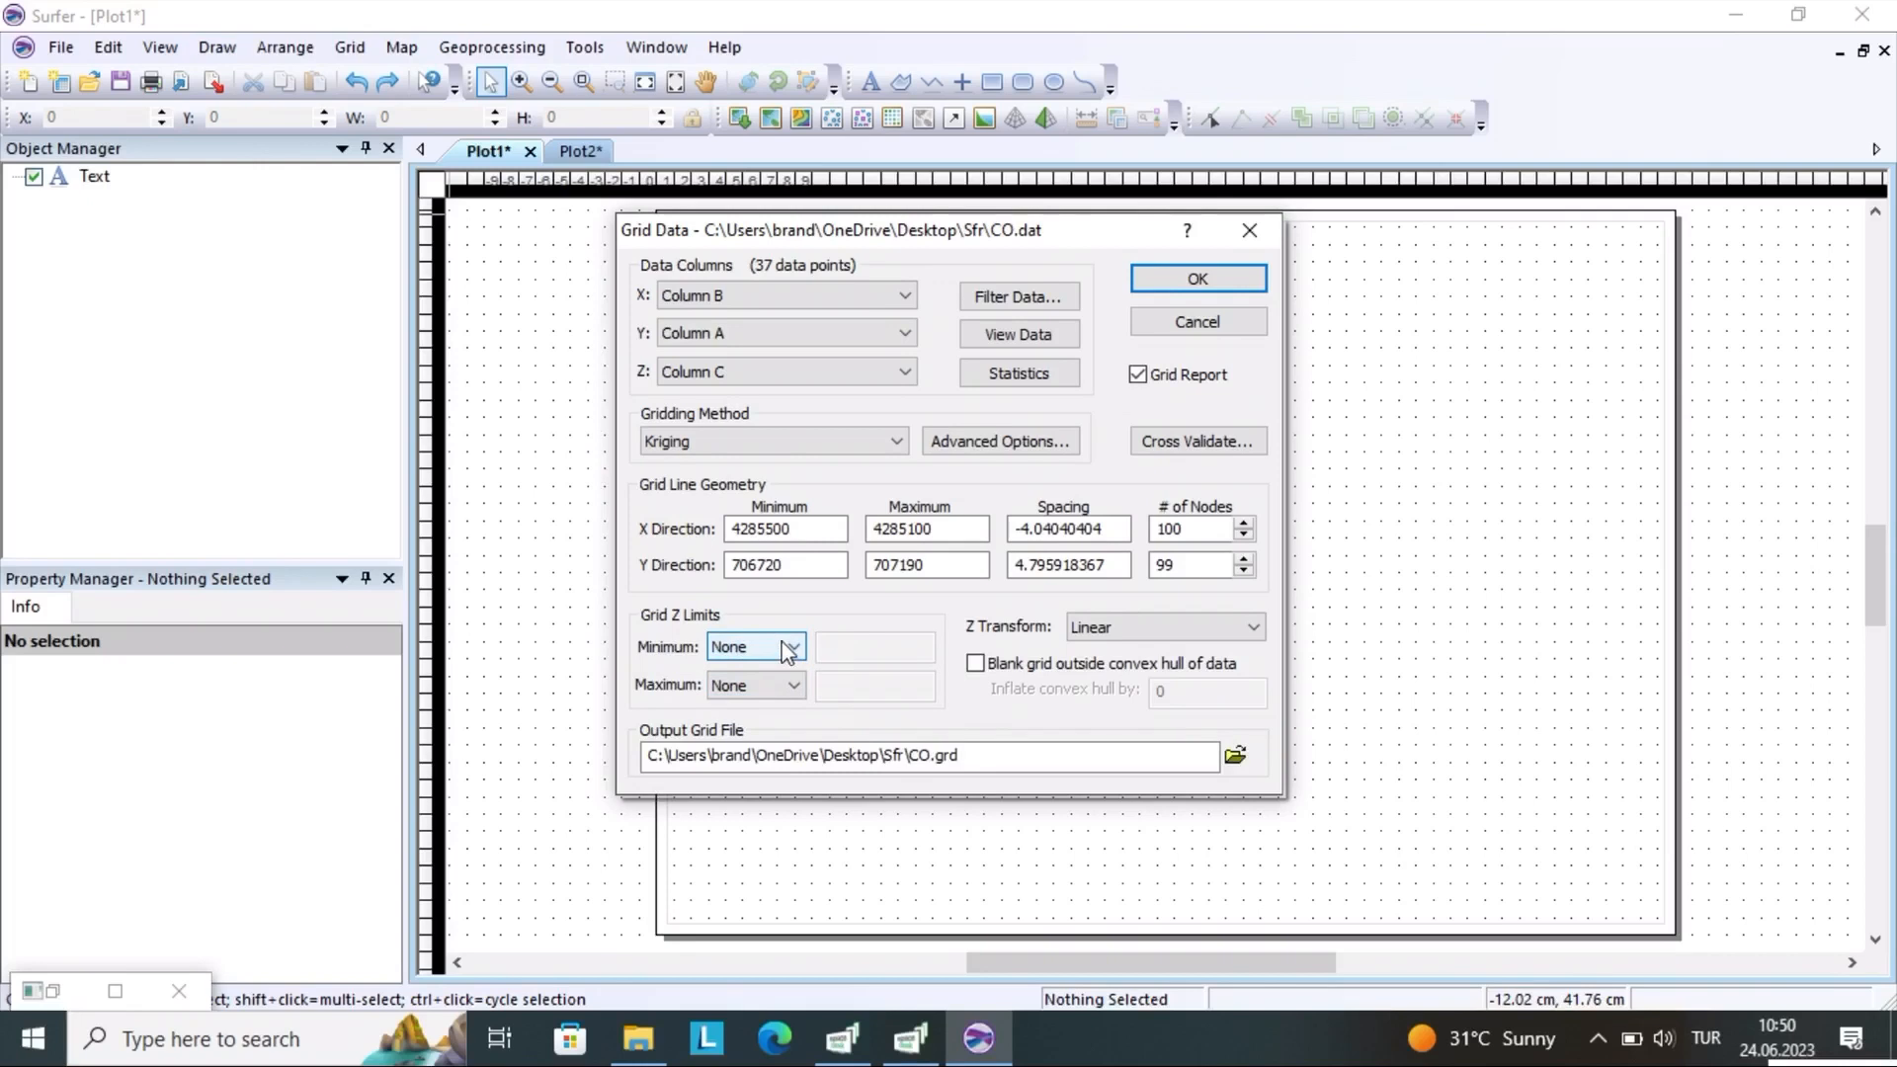
Try to create the CO grid with the current Kriging settings, and discard the Grid Data settings
{"action": "left_click", "coordinate": [1197, 280]}
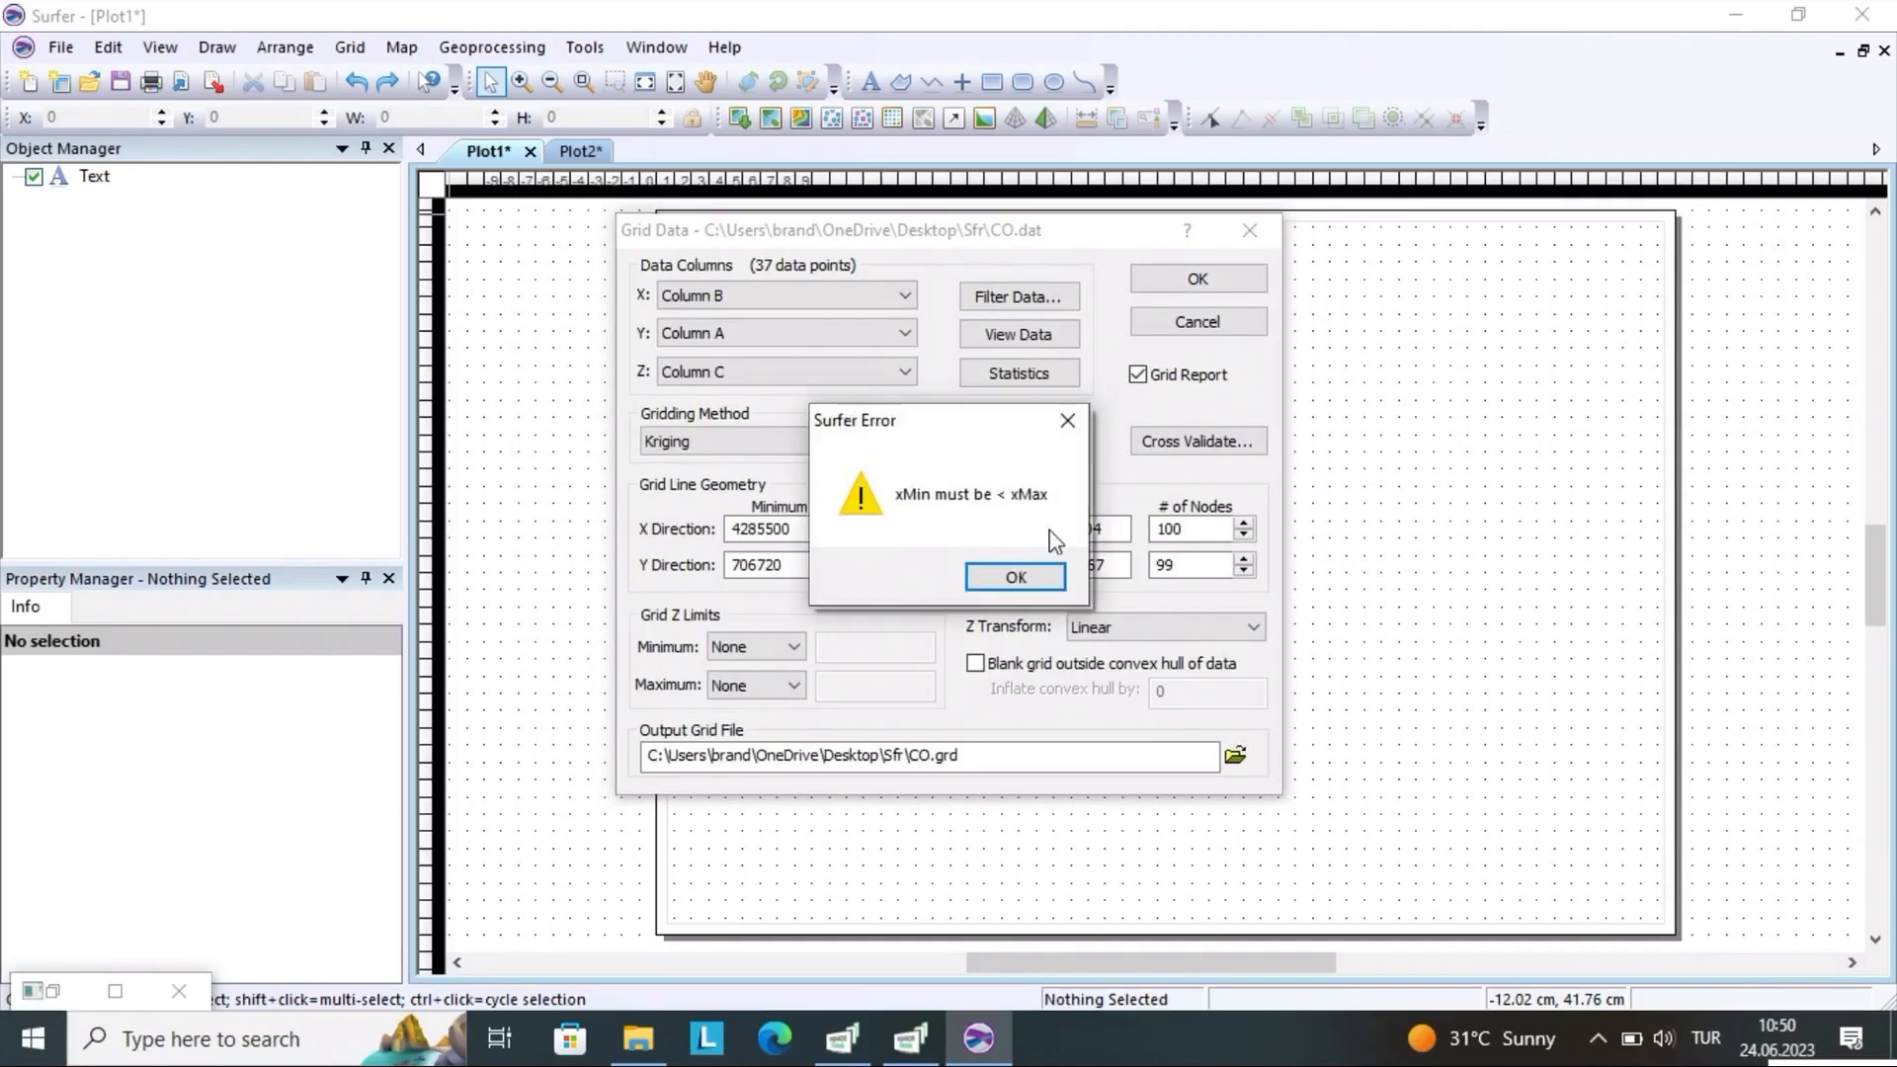
{"action": "left_click", "coordinate": [1064, 422]}
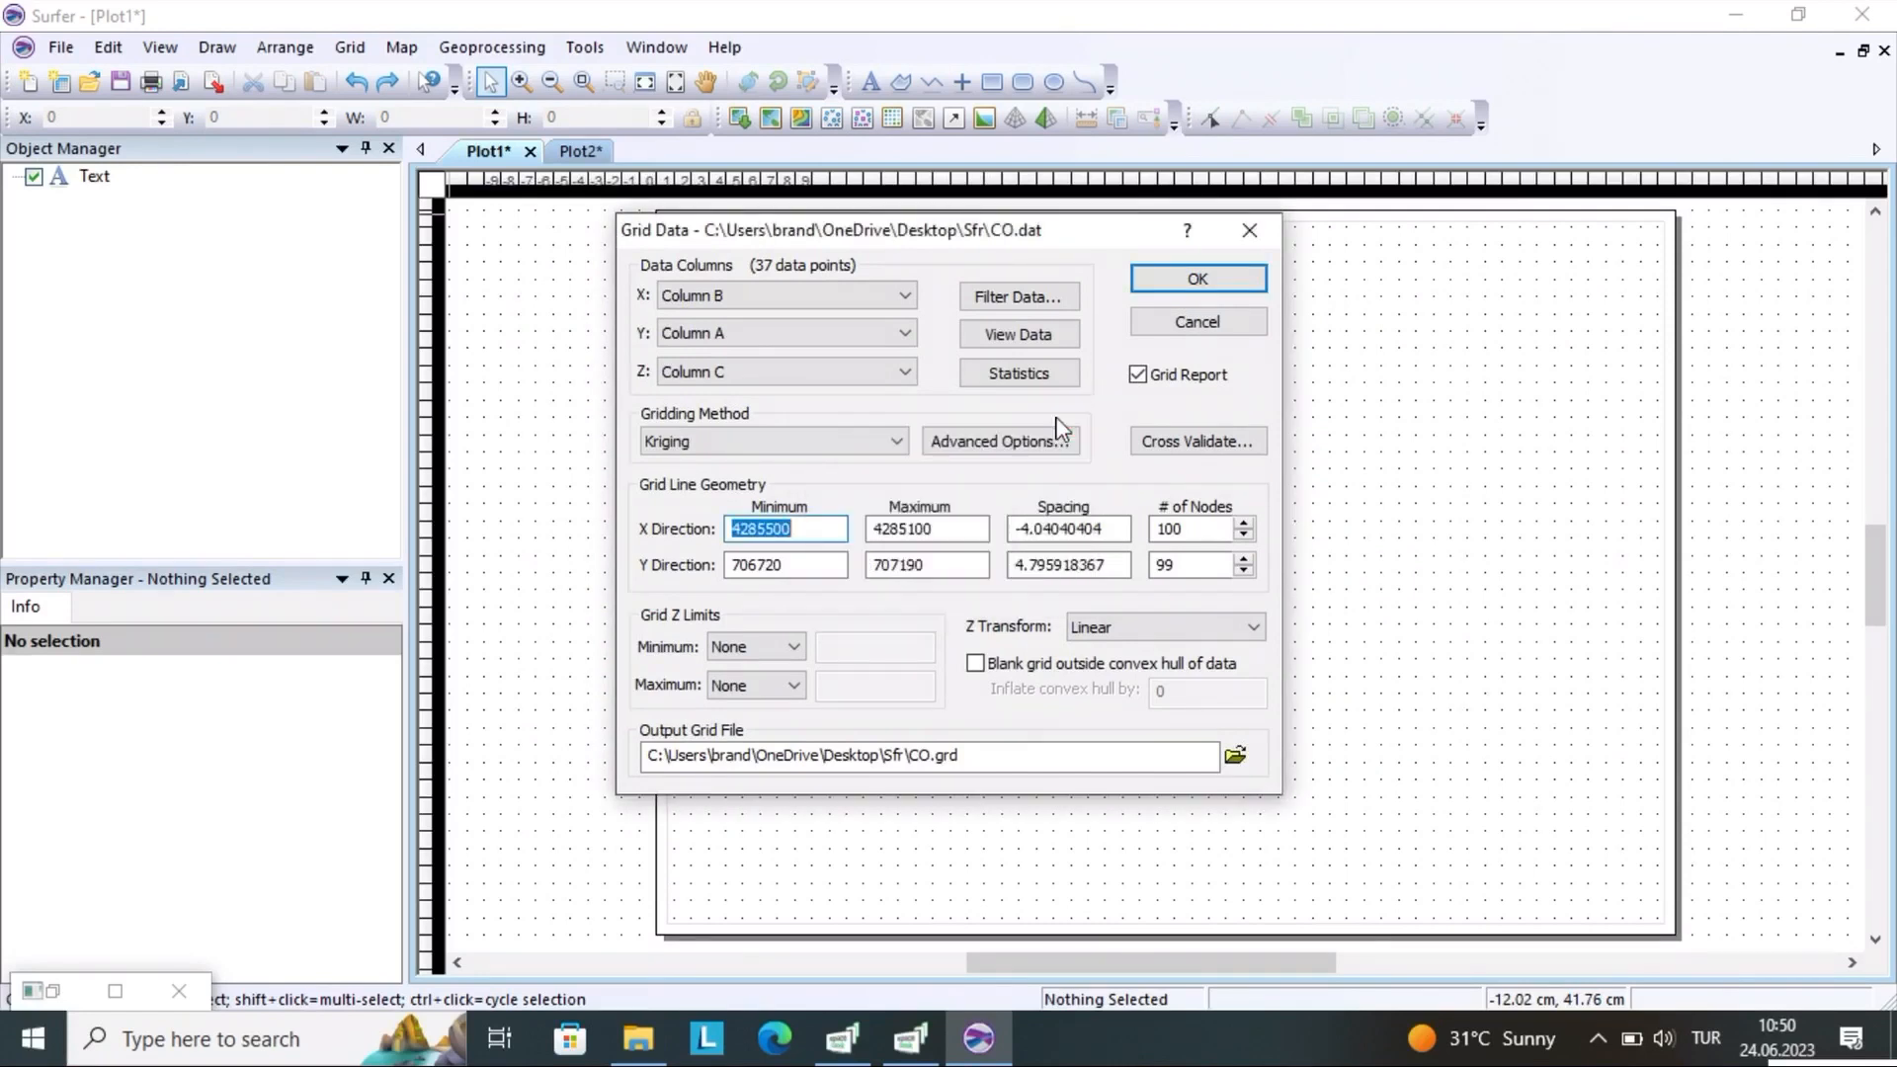
{"action": "left_click", "coordinate": [816, 532]}
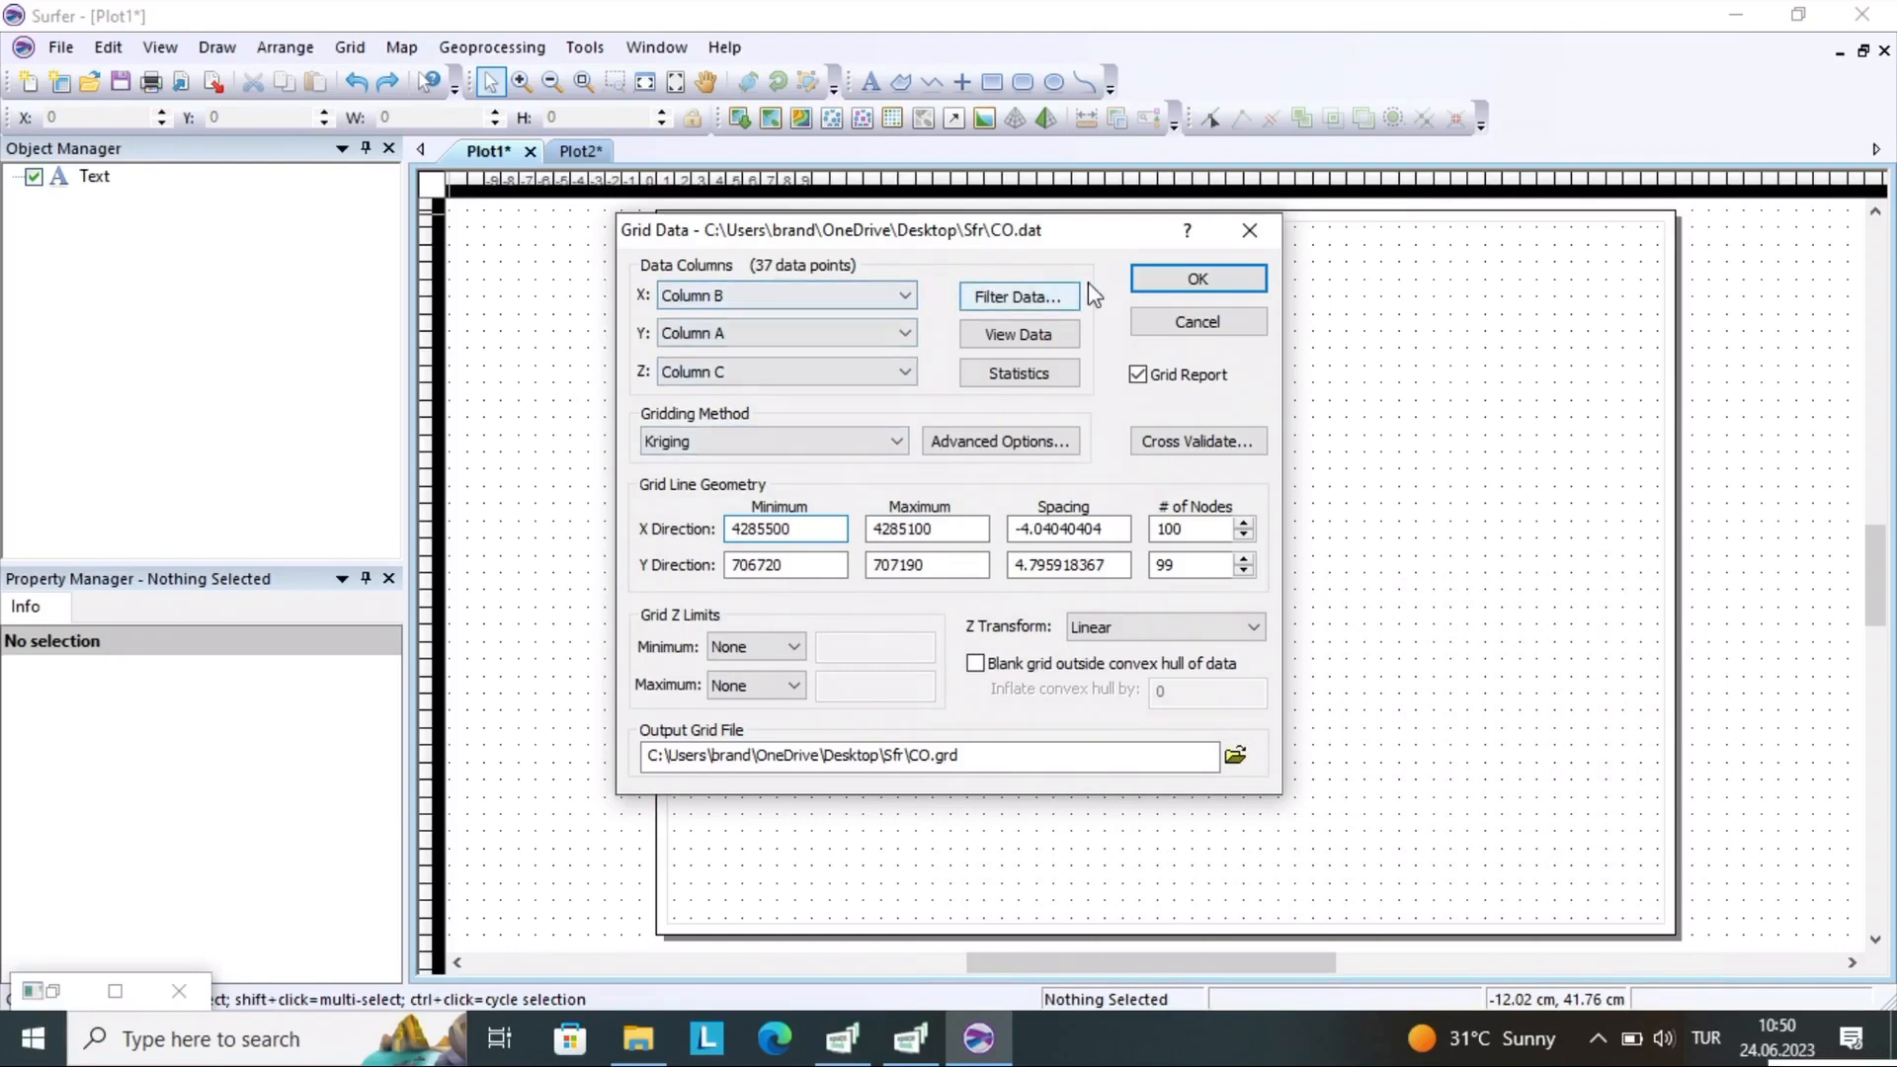
{"action": "left_click", "coordinate": [1251, 231]}
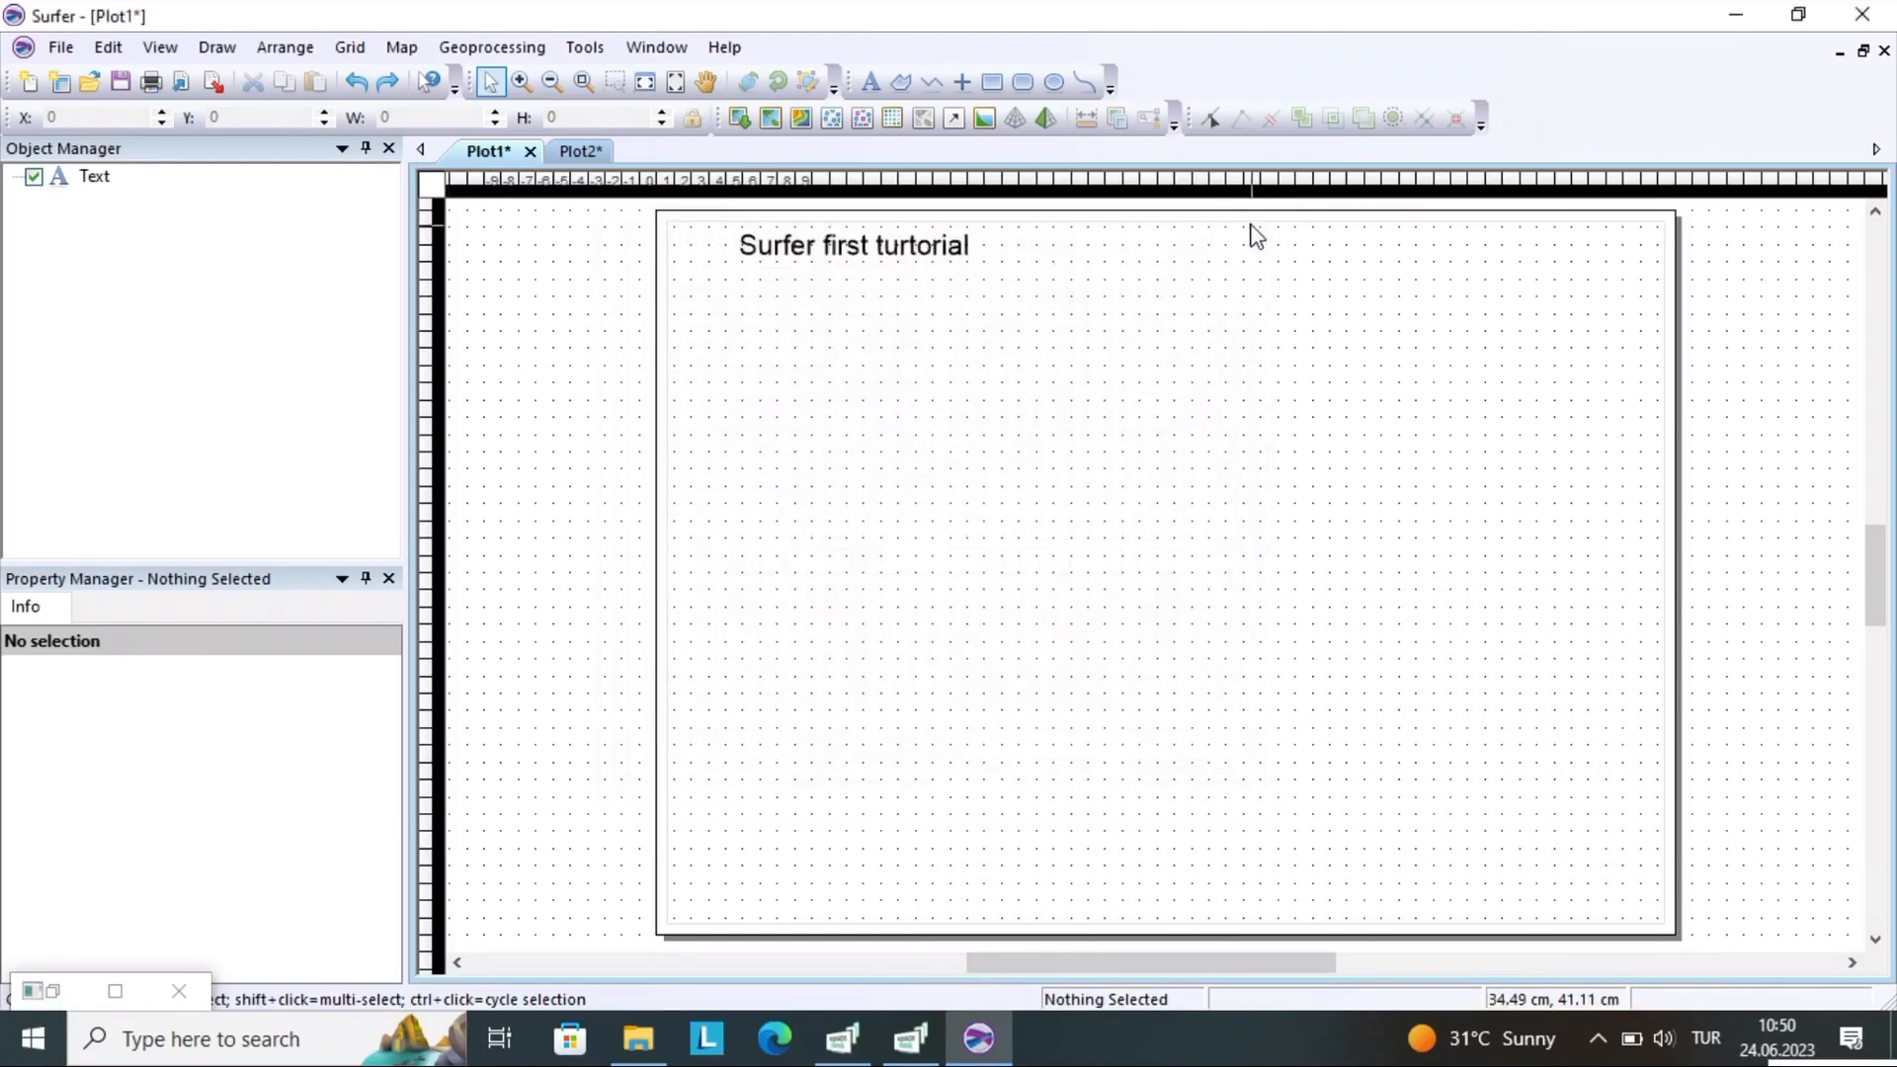
Load the CO data file from the Sfr folder for gridding
{"action": "left_click", "coordinate": [350, 47]}
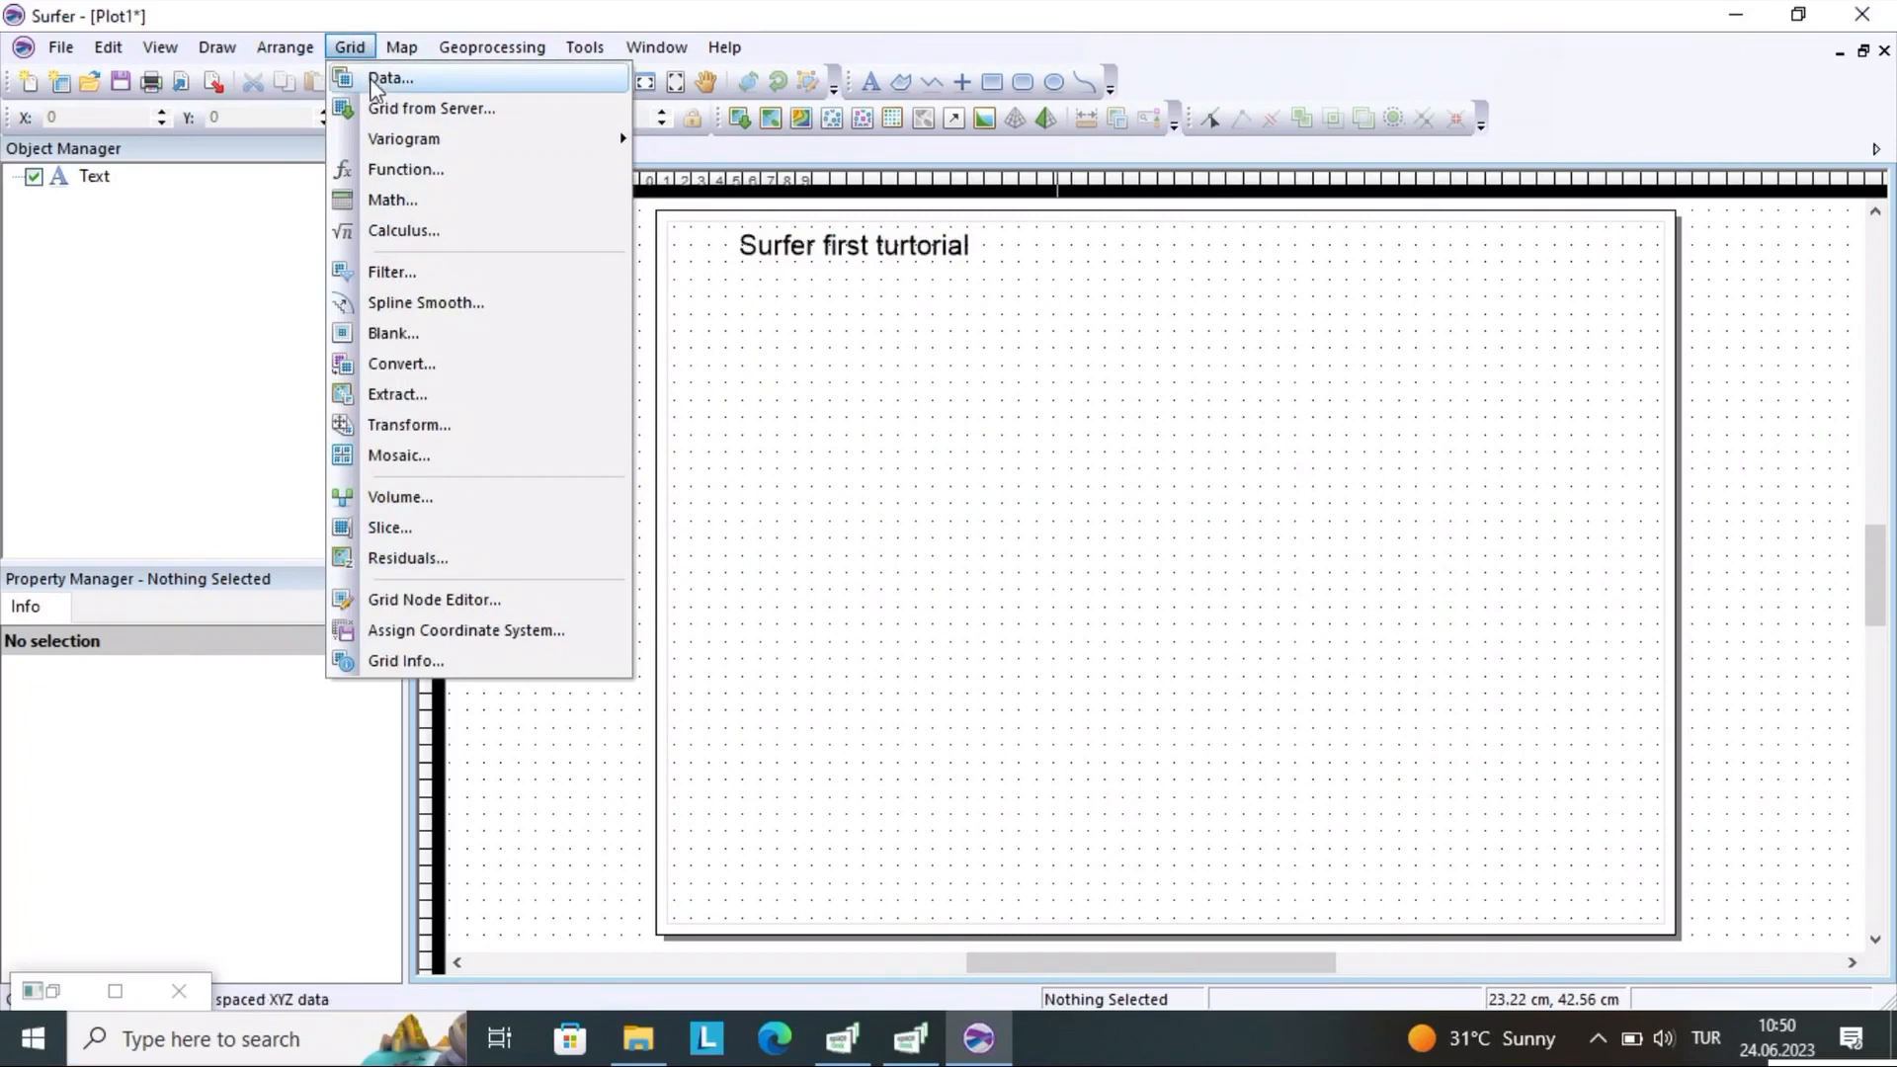
{"action": "left_click", "coordinate": [373, 83]}
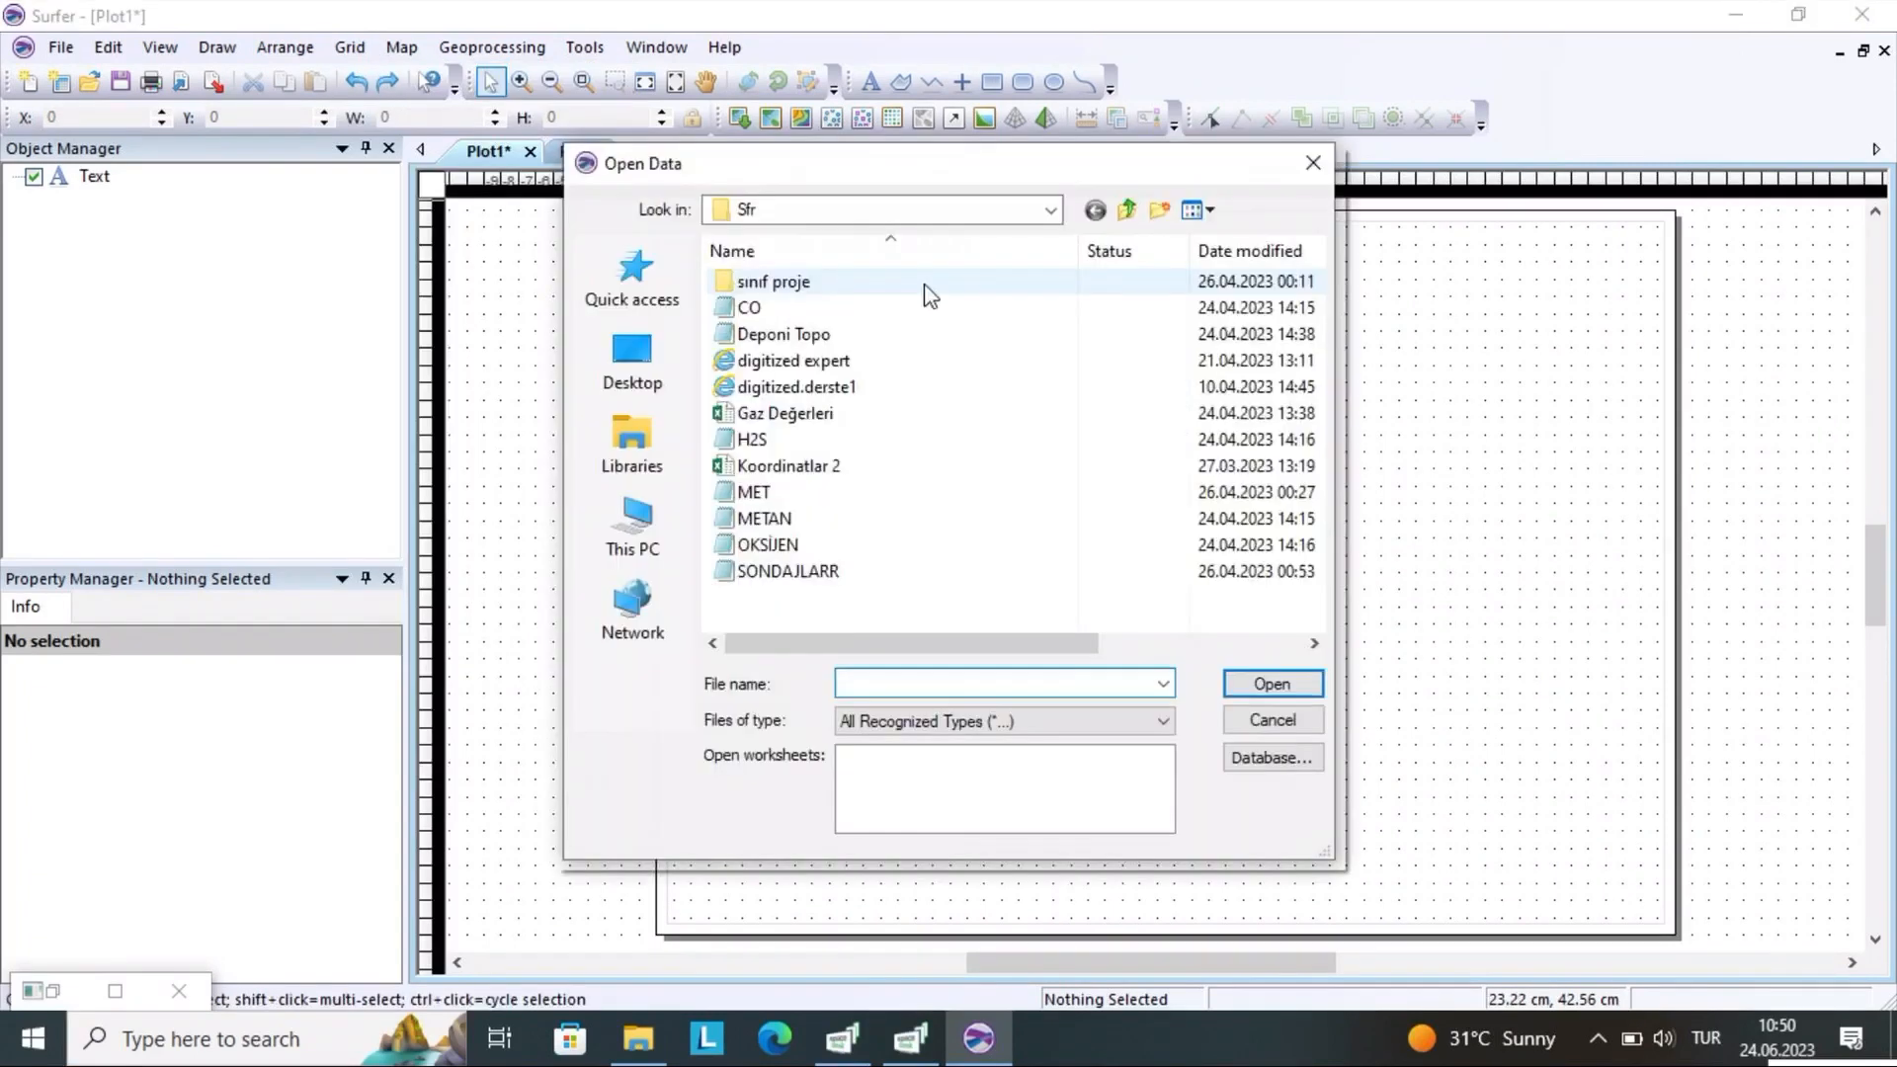
{"action": "left_click", "coordinate": [919, 307]}
{"action": "left_click", "coordinate": [1271, 681]}
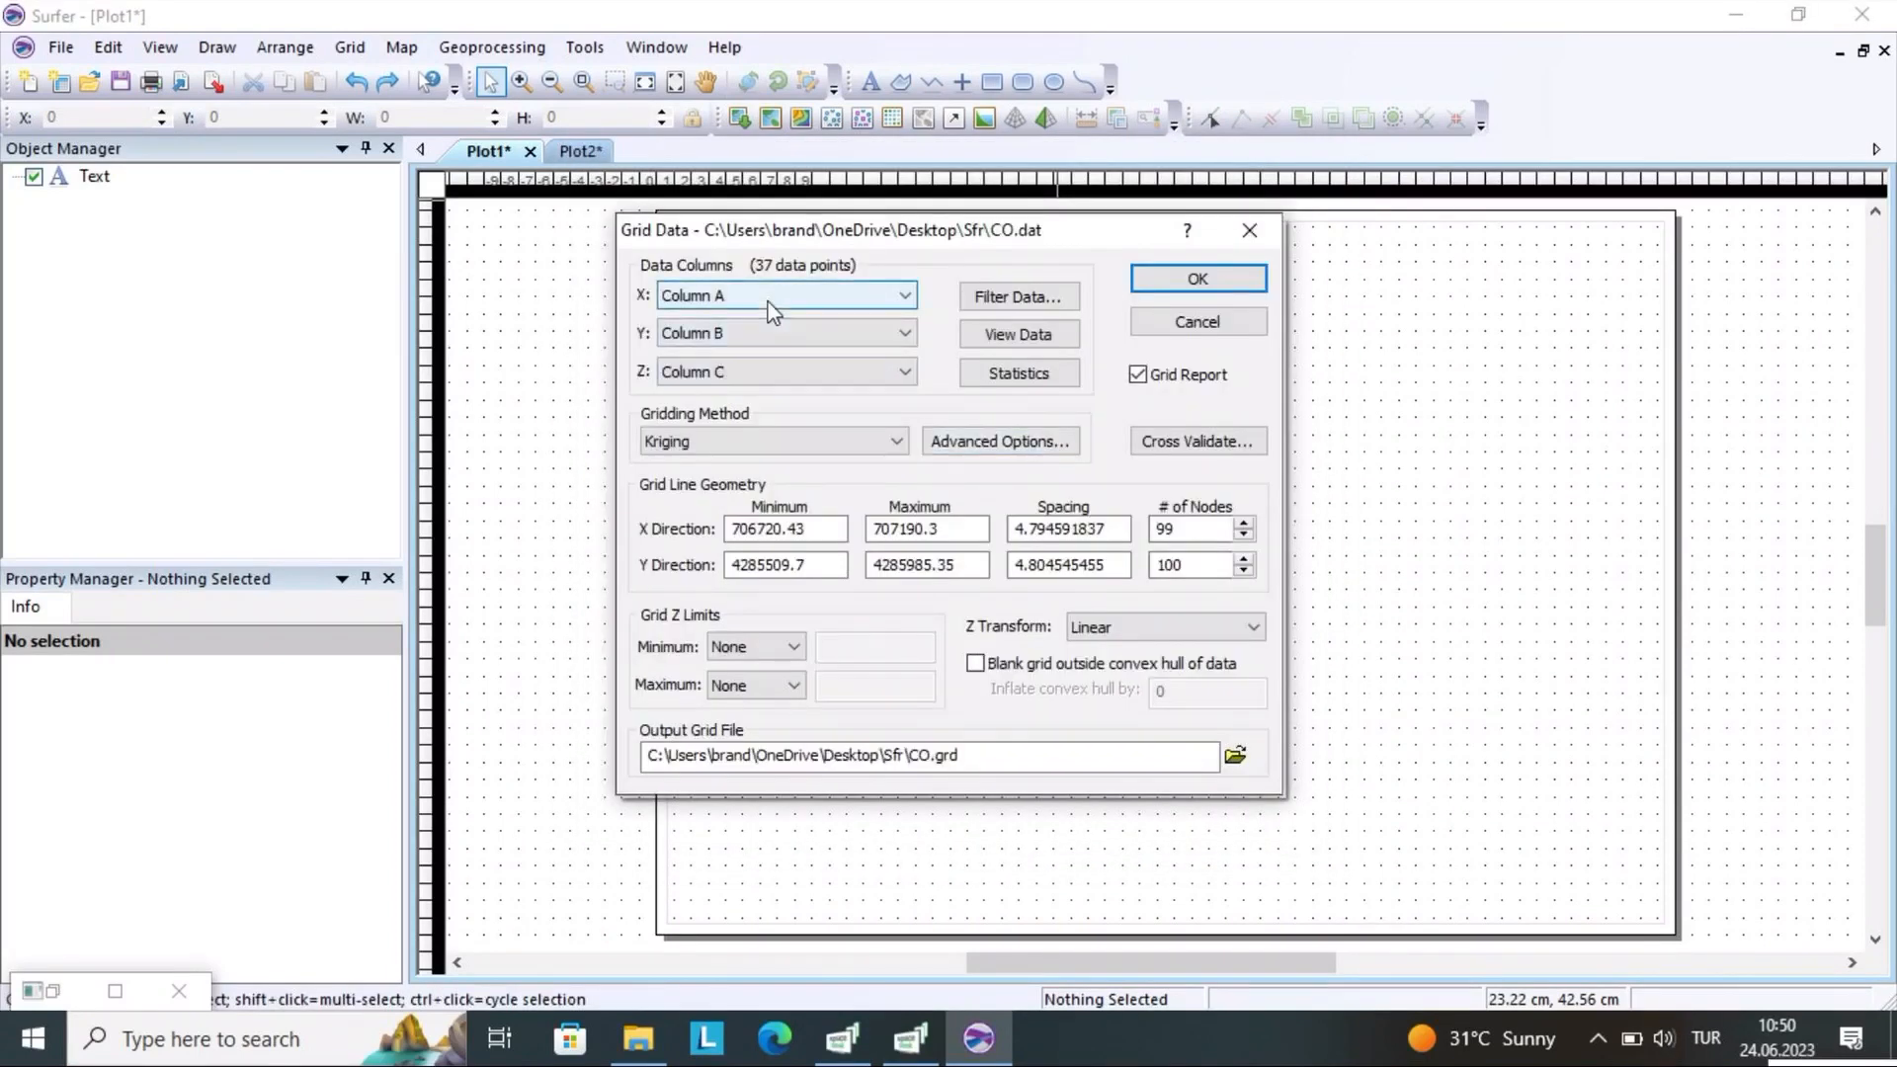
Swap the gridding coordinates by assigning Column B to X and Column A to Y
{"action": "left_click", "coordinate": [775, 296]}
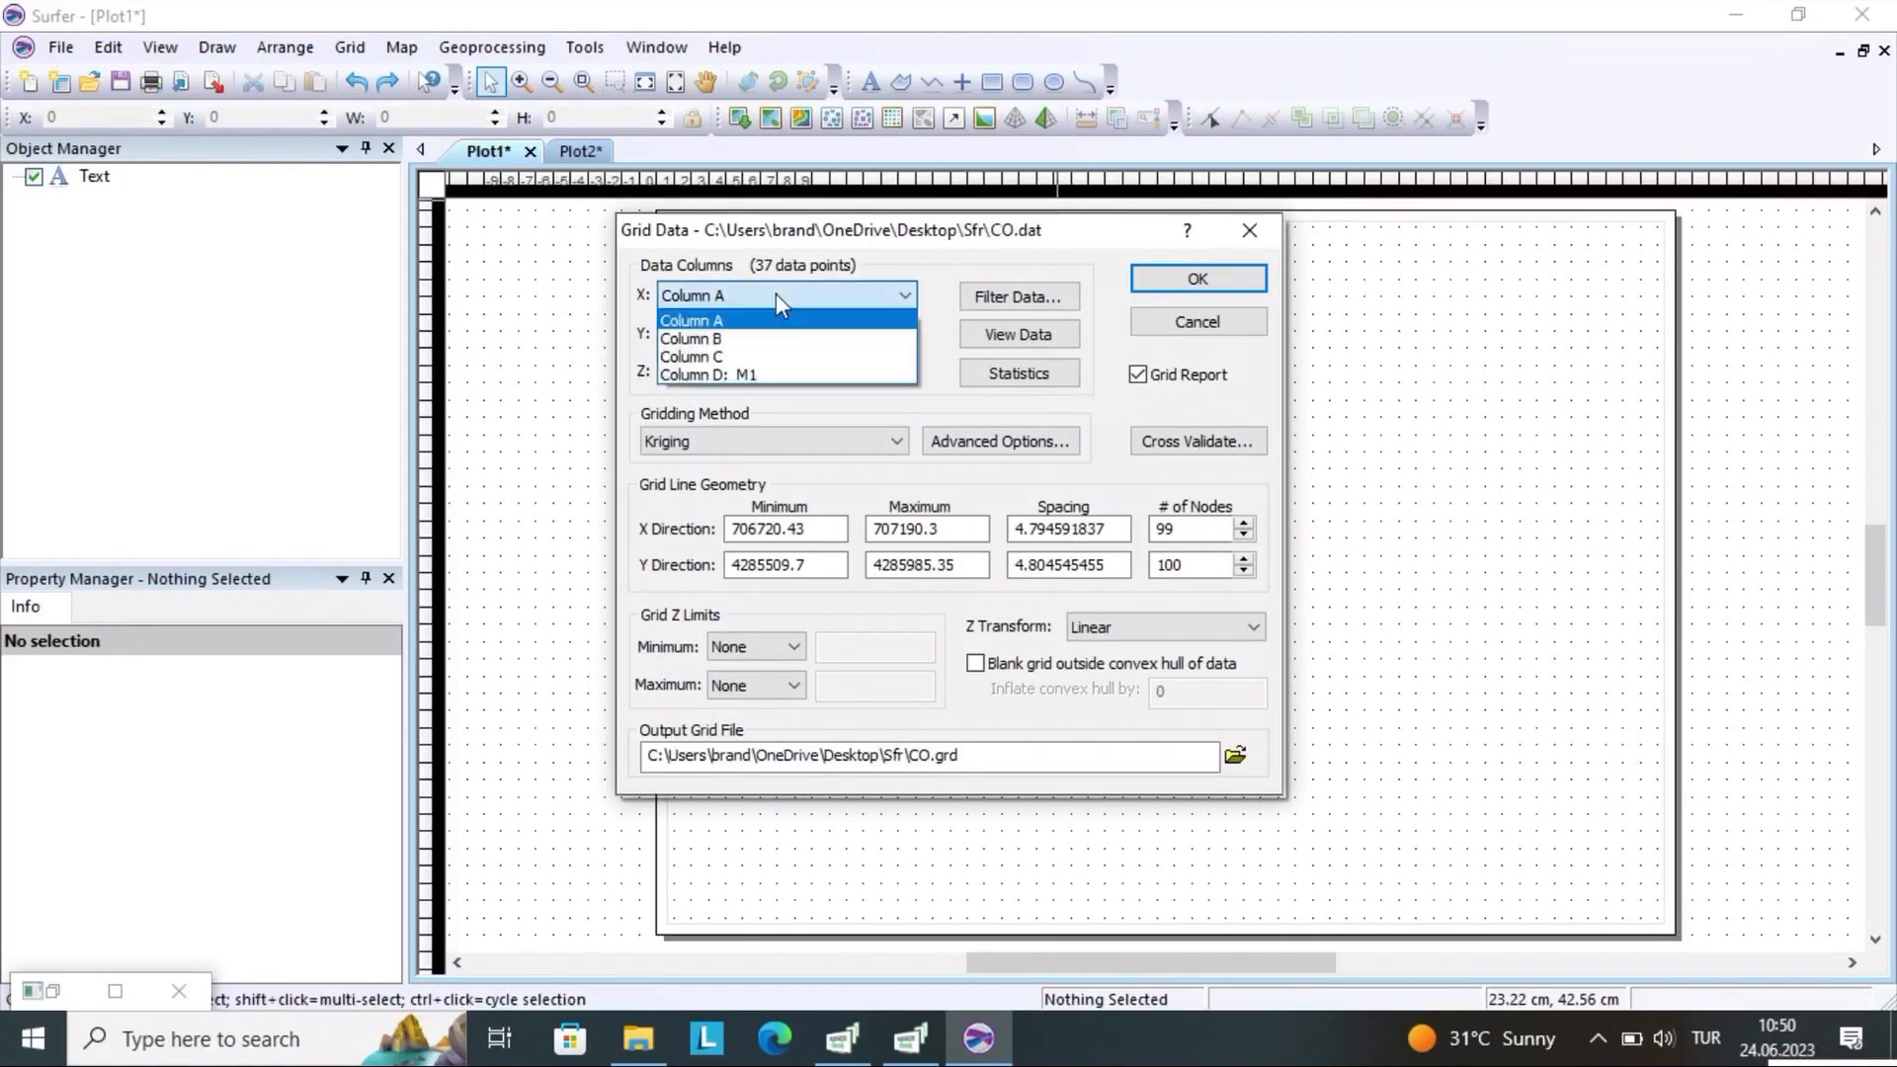
{"action": "left_click", "coordinate": [761, 333]}
{"action": "left_click", "coordinate": [785, 333]}
{"action": "left_click", "coordinate": [779, 358]}
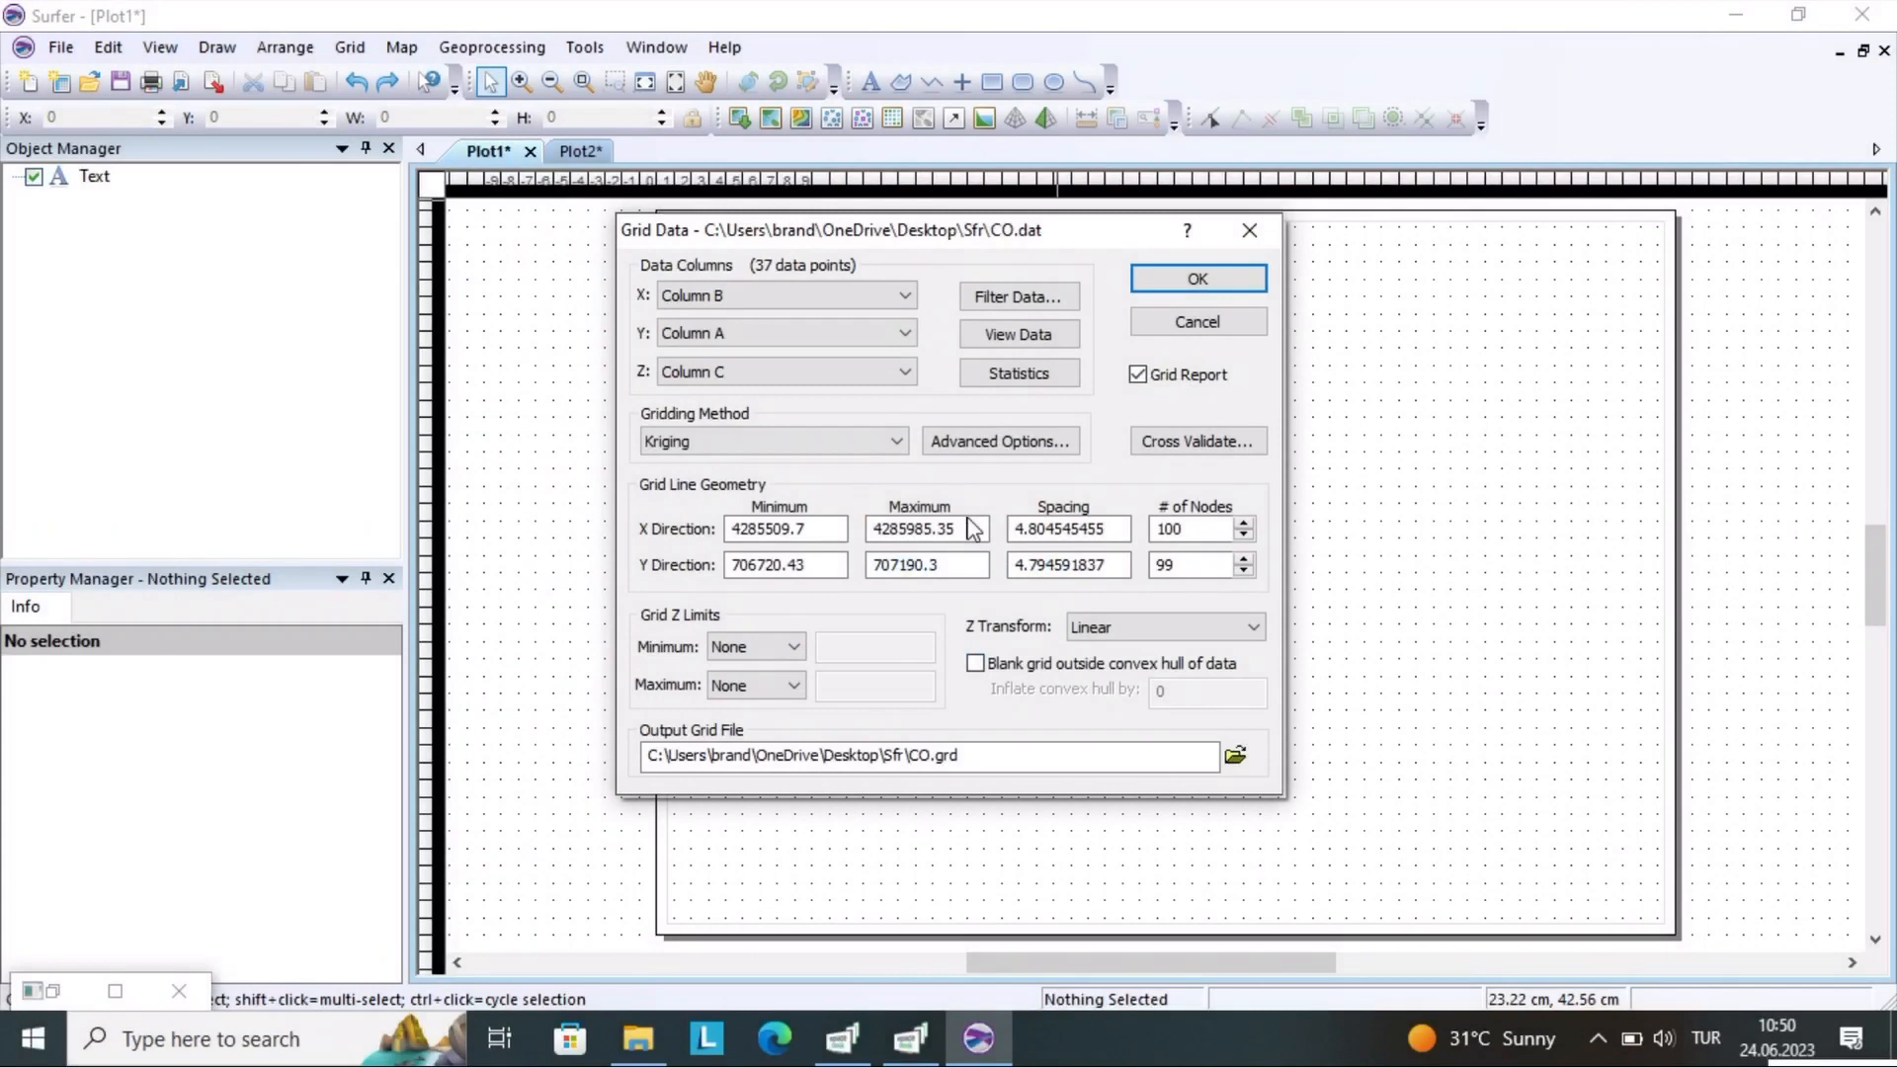
Drop the decimals from the X direction limits, setting the minimum to 4285509 and the maximum to 4285985
{"action": "left_click", "coordinate": [964, 531]}
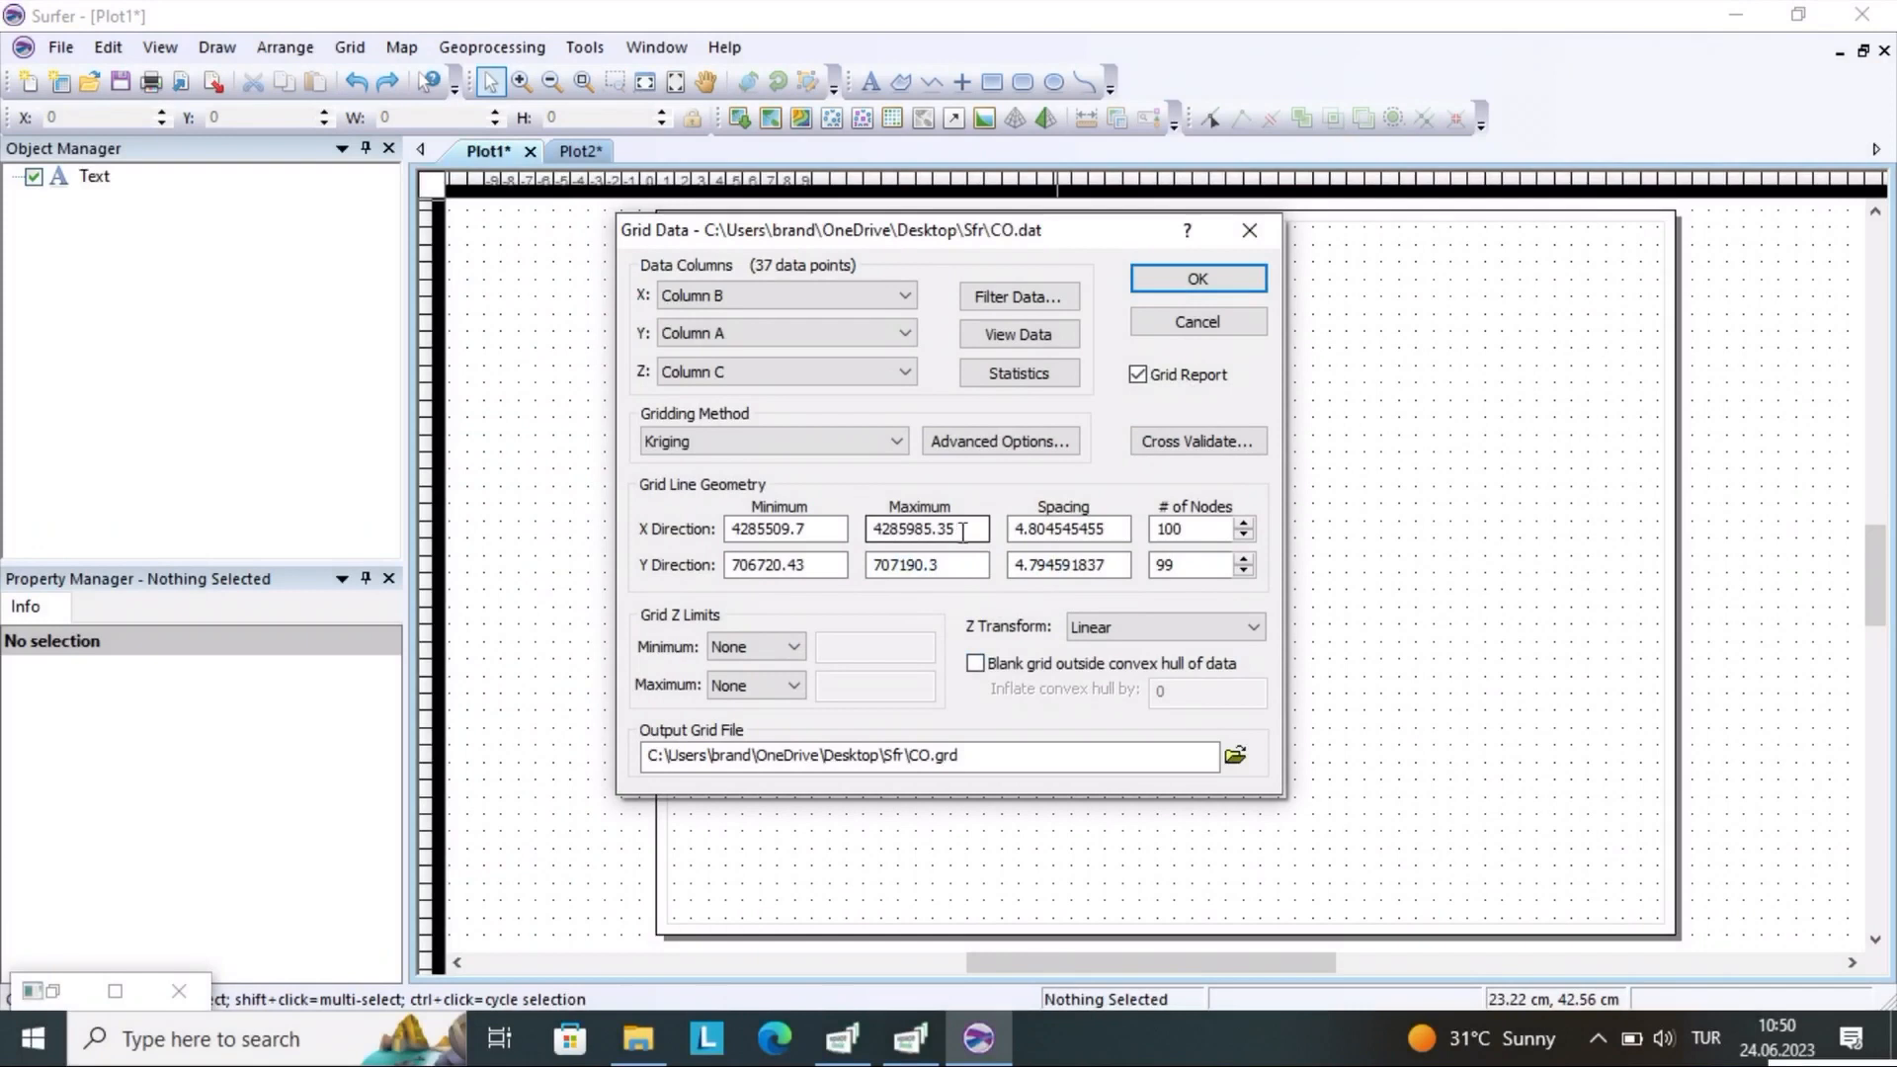
{"action": "left_click", "coordinate": [812, 533]}
{"action": "left_click", "coordinate": [817, 531]}
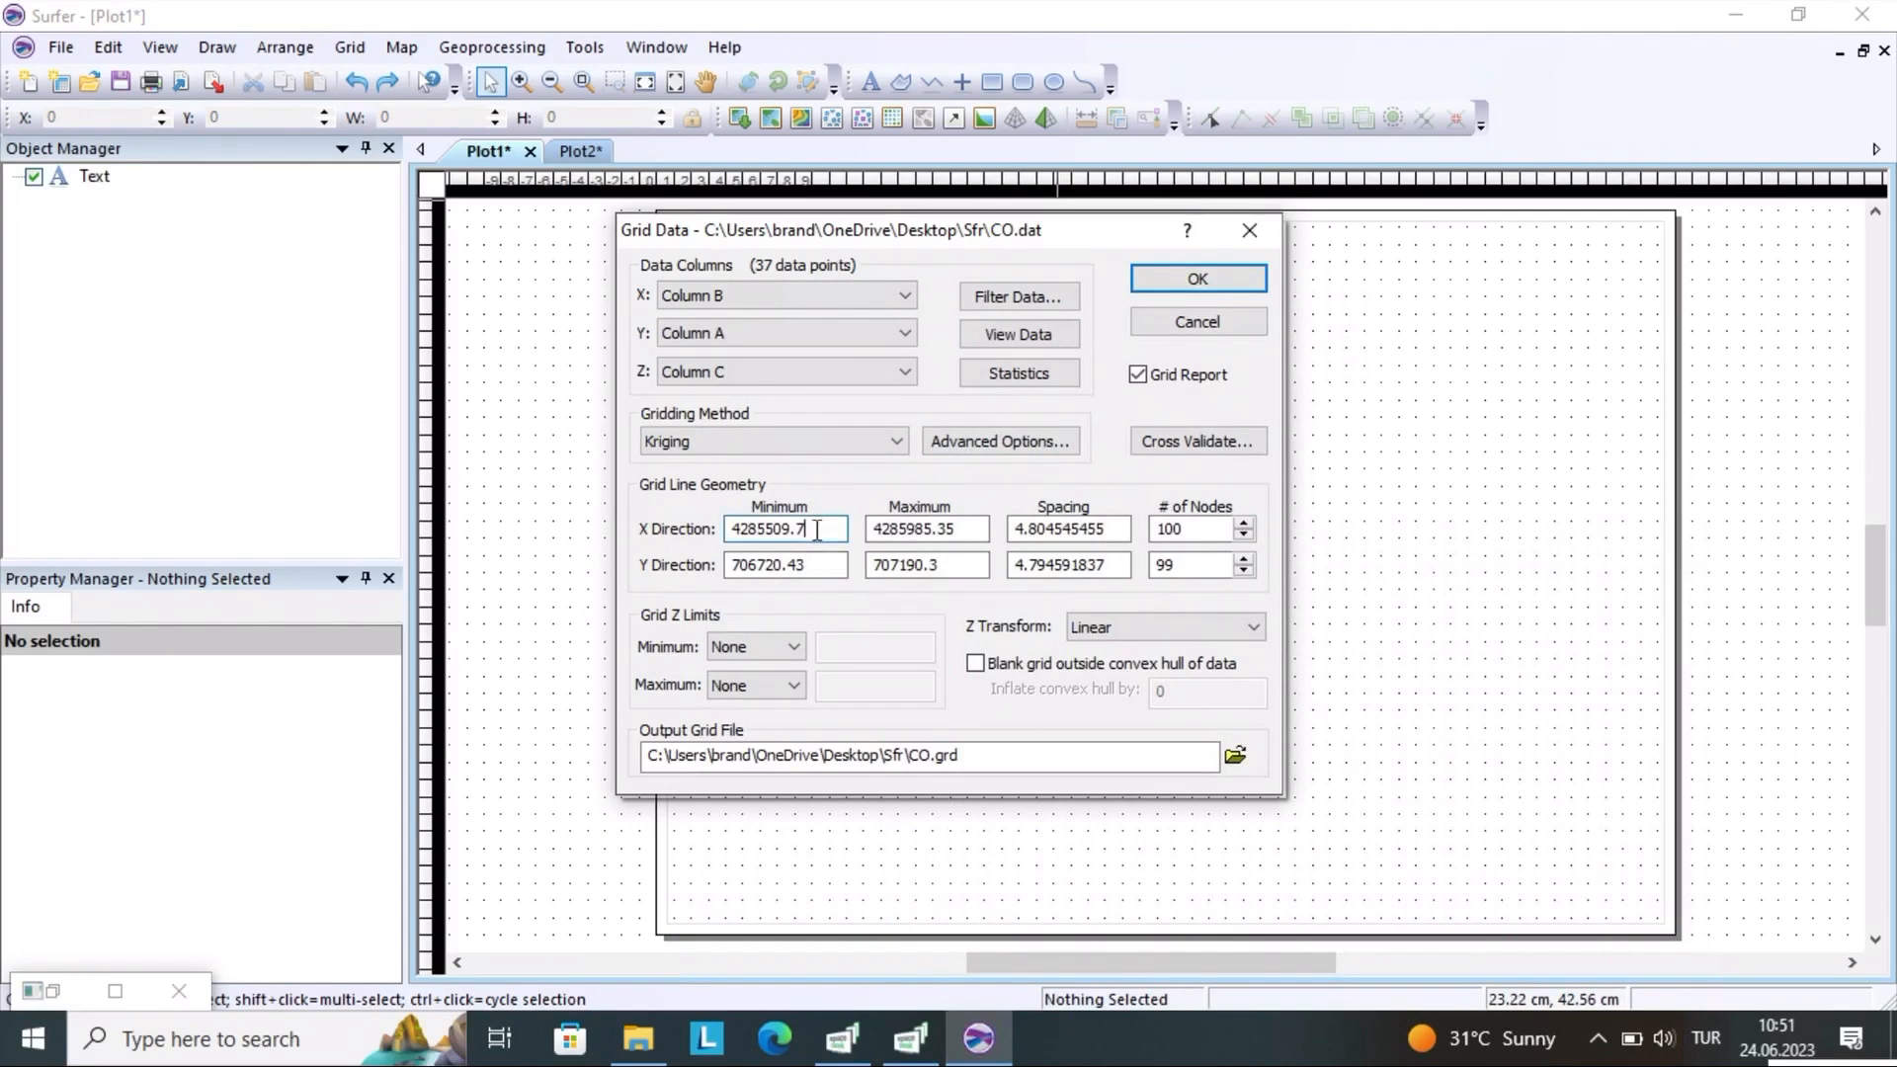
{"action": "key", "text": "BackSpace"}
{"action": "key", "text": "BackSpace"}
{"action": "left_click", "coordinate": [950, 528]}
Drop the decimals from the Y direction limits, setting the minimum to 706720 and the maximum to 707190
{"action": "key", "text": "BackSpace"}
{"action": "key", "text": "BackSpace"}
{"action": "left_click", "coordinate": [816, 565]}
{"action": "key", "text": "BackSpace"}
{"action": "key", "text": "BackSpace"}
{"action": "key", "text": "BackSpace"}
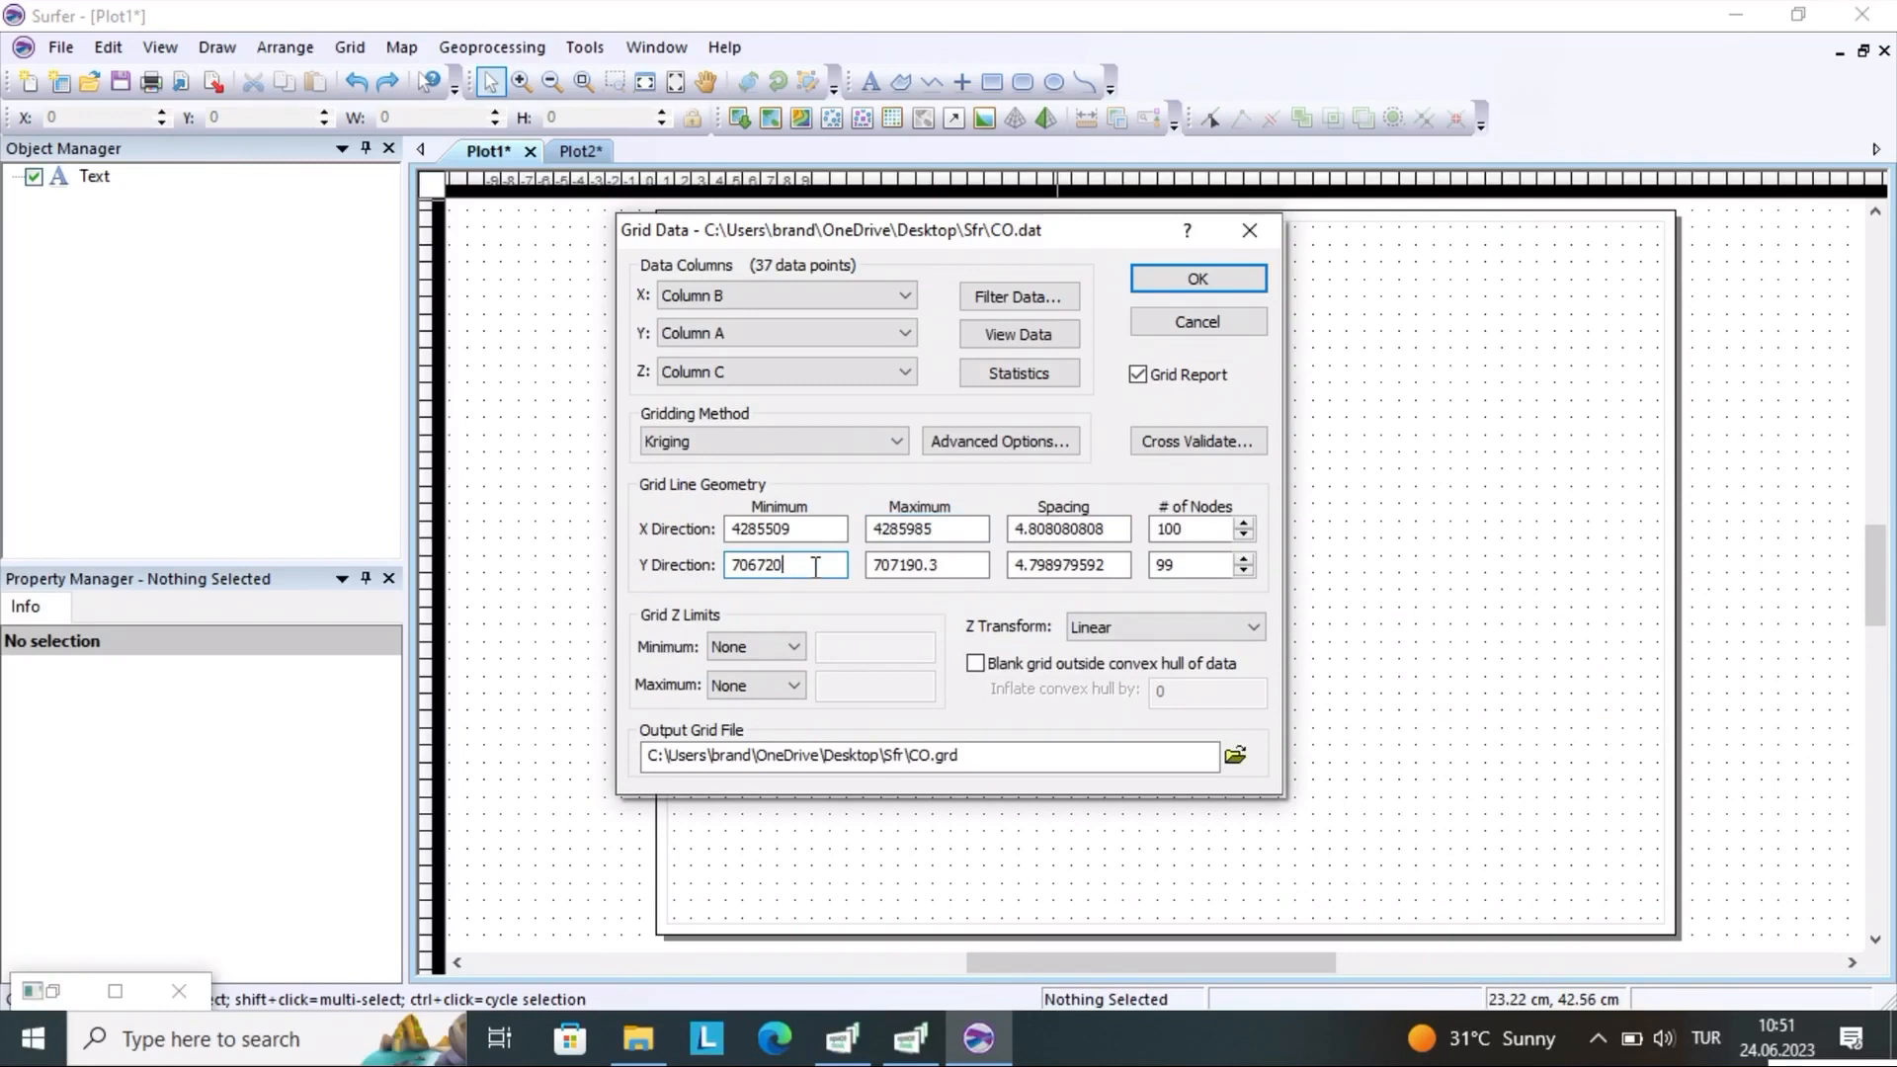
{"action": "left_click", "coordinate": [950, 565]}
{"action": "key", "text": "BackSpace"}
{"action": "key", "text": "BackSpace"}
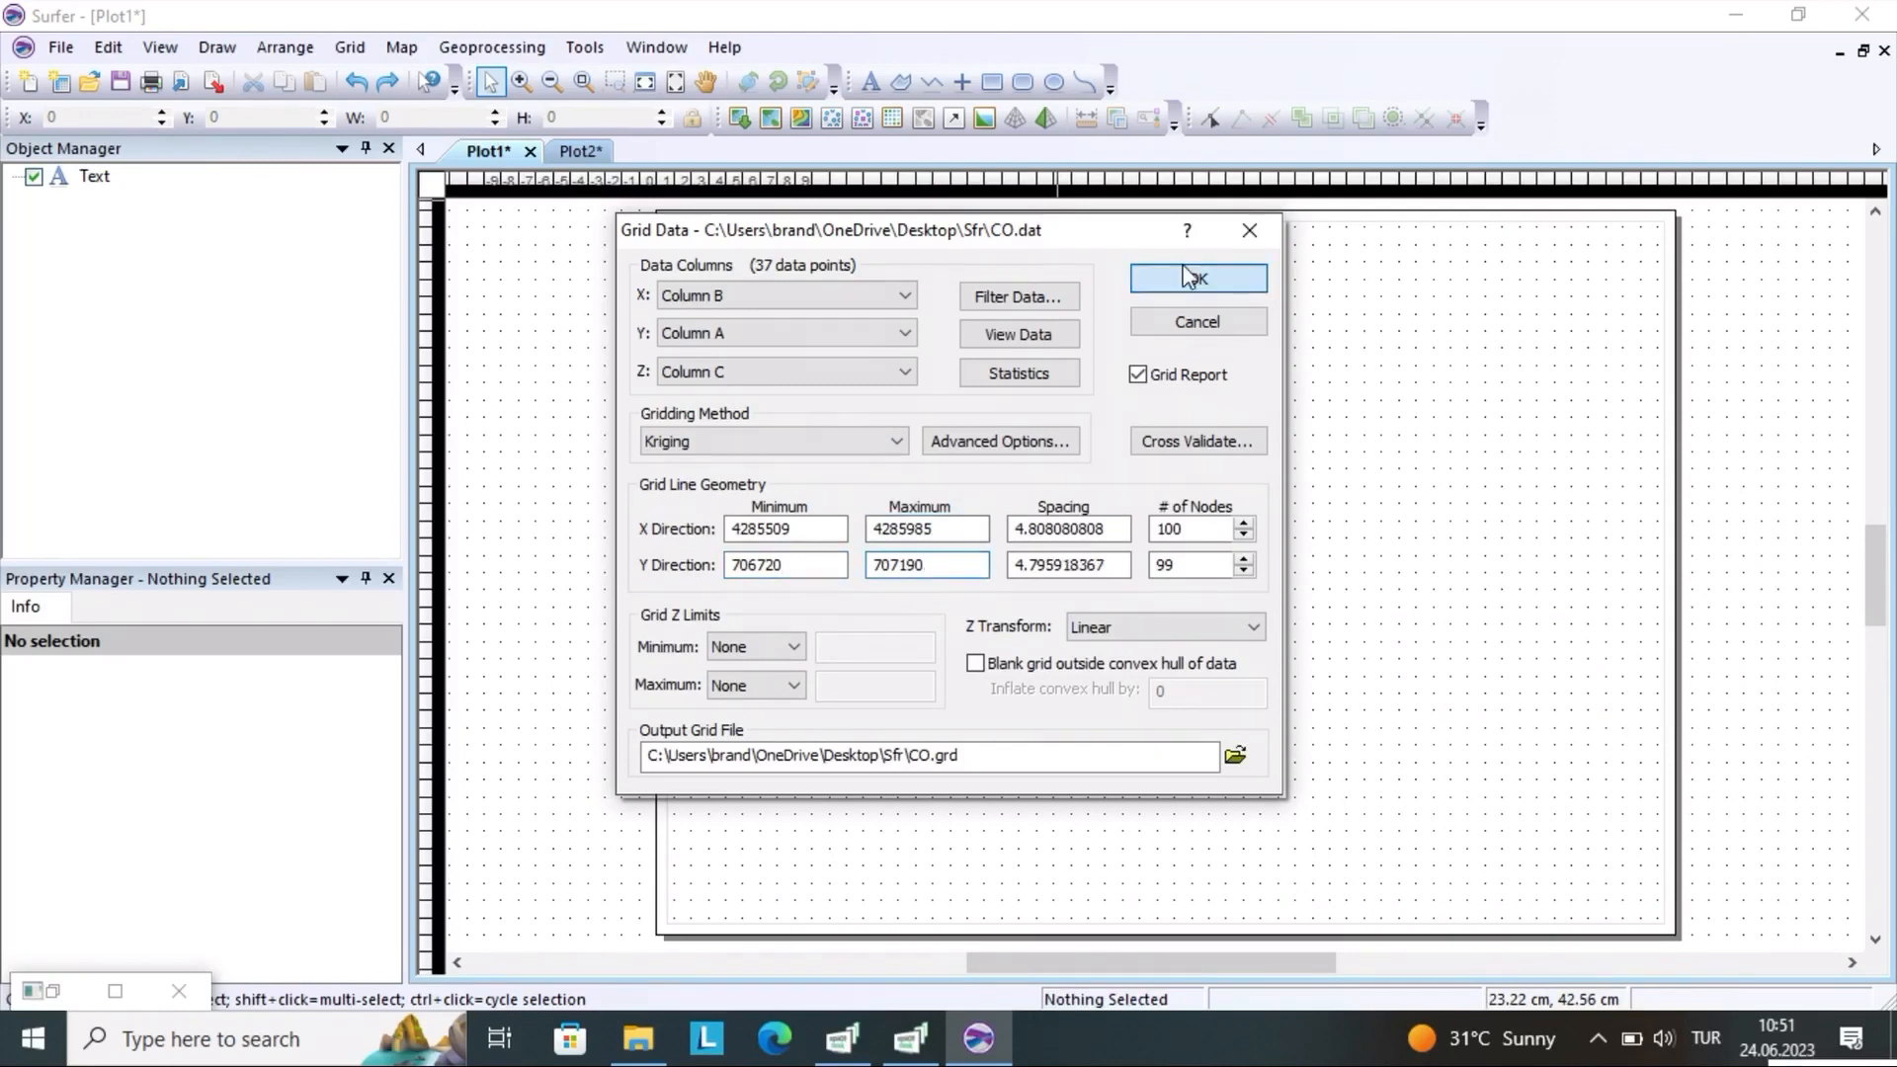
Create the CO.grd grid file with a gridding report and acknowledge the completion notice
{"action": "left_click", "coordinate": [1193, 278]}
{"action": "scroll", "coordinate": [780, 397], "scroll_direction": "down", "scroll_amount": 1}
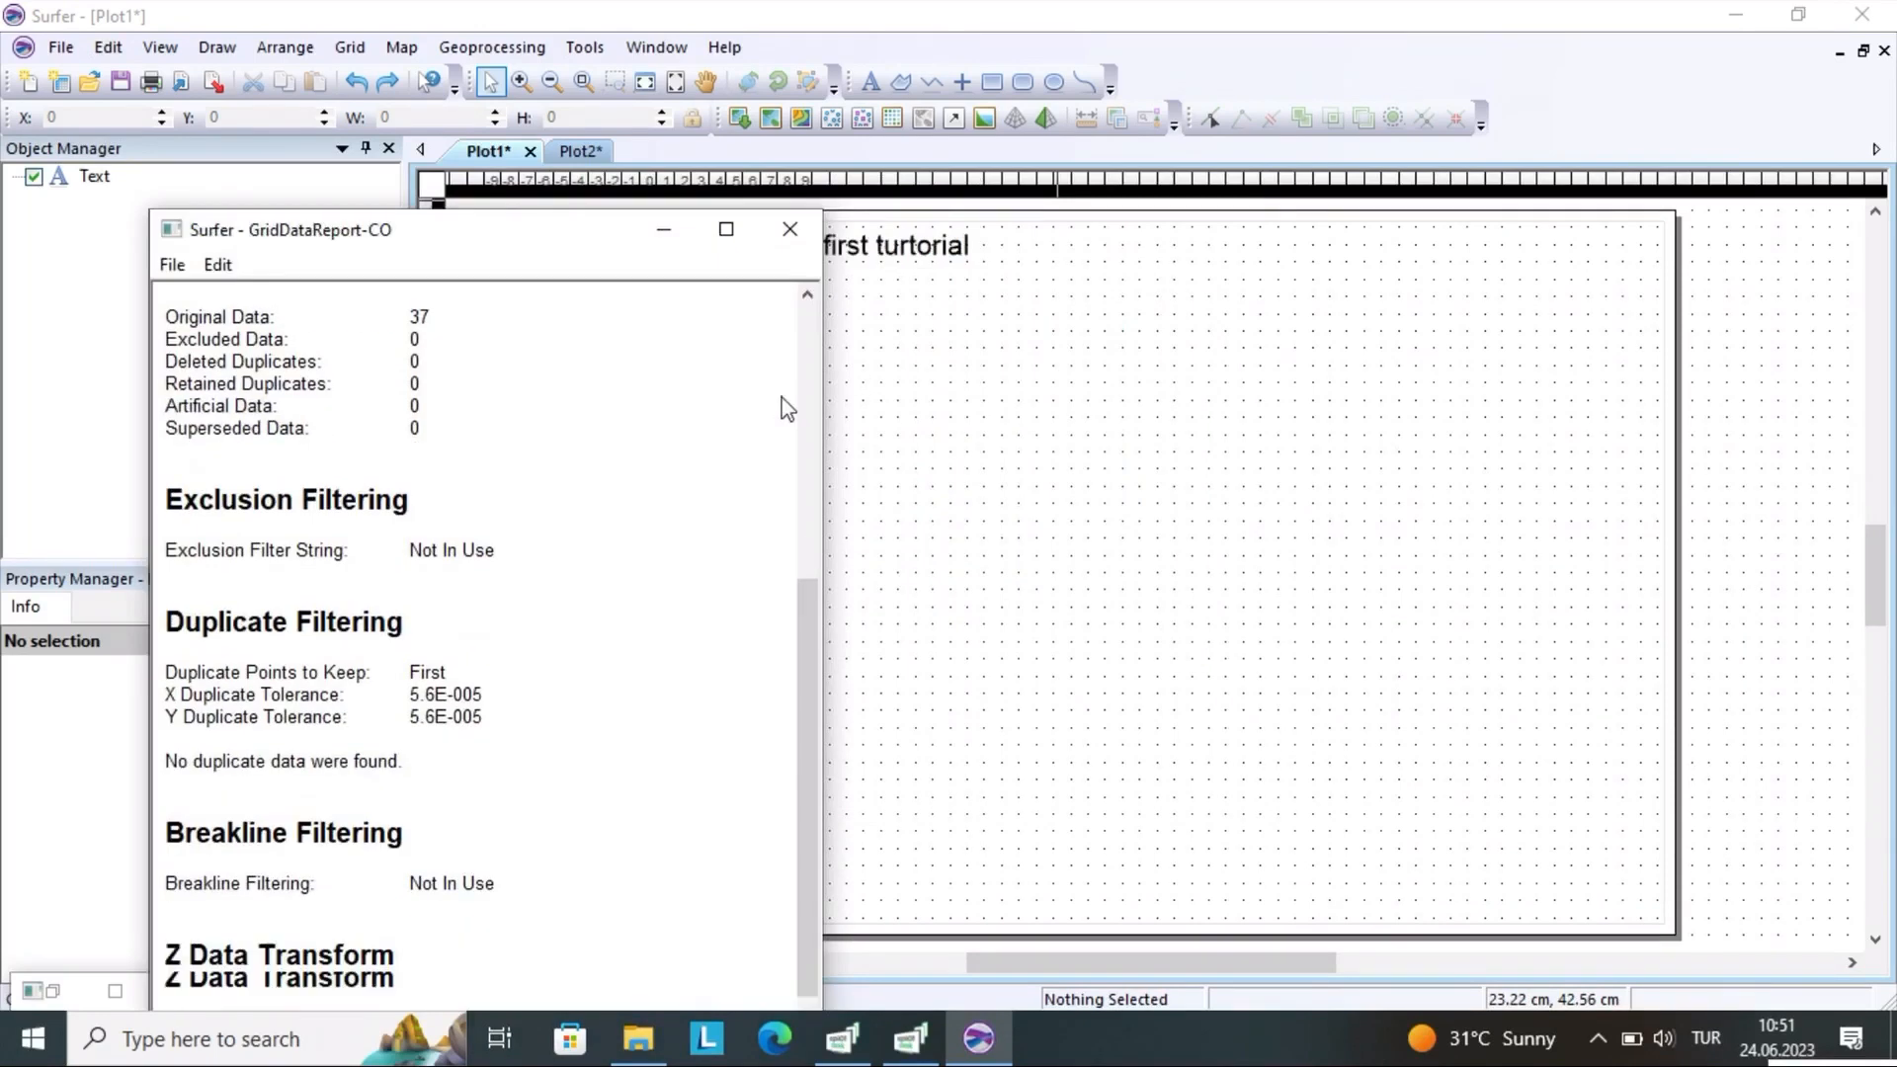
{"action": "scroll", "coordinate": [785, 408], "scroll_direction": "down", "scroll_amount": 1}
{"action": "scroll", "coordinate": [743, 430], "scroll_direction": "down", "scroll_amount": 20}
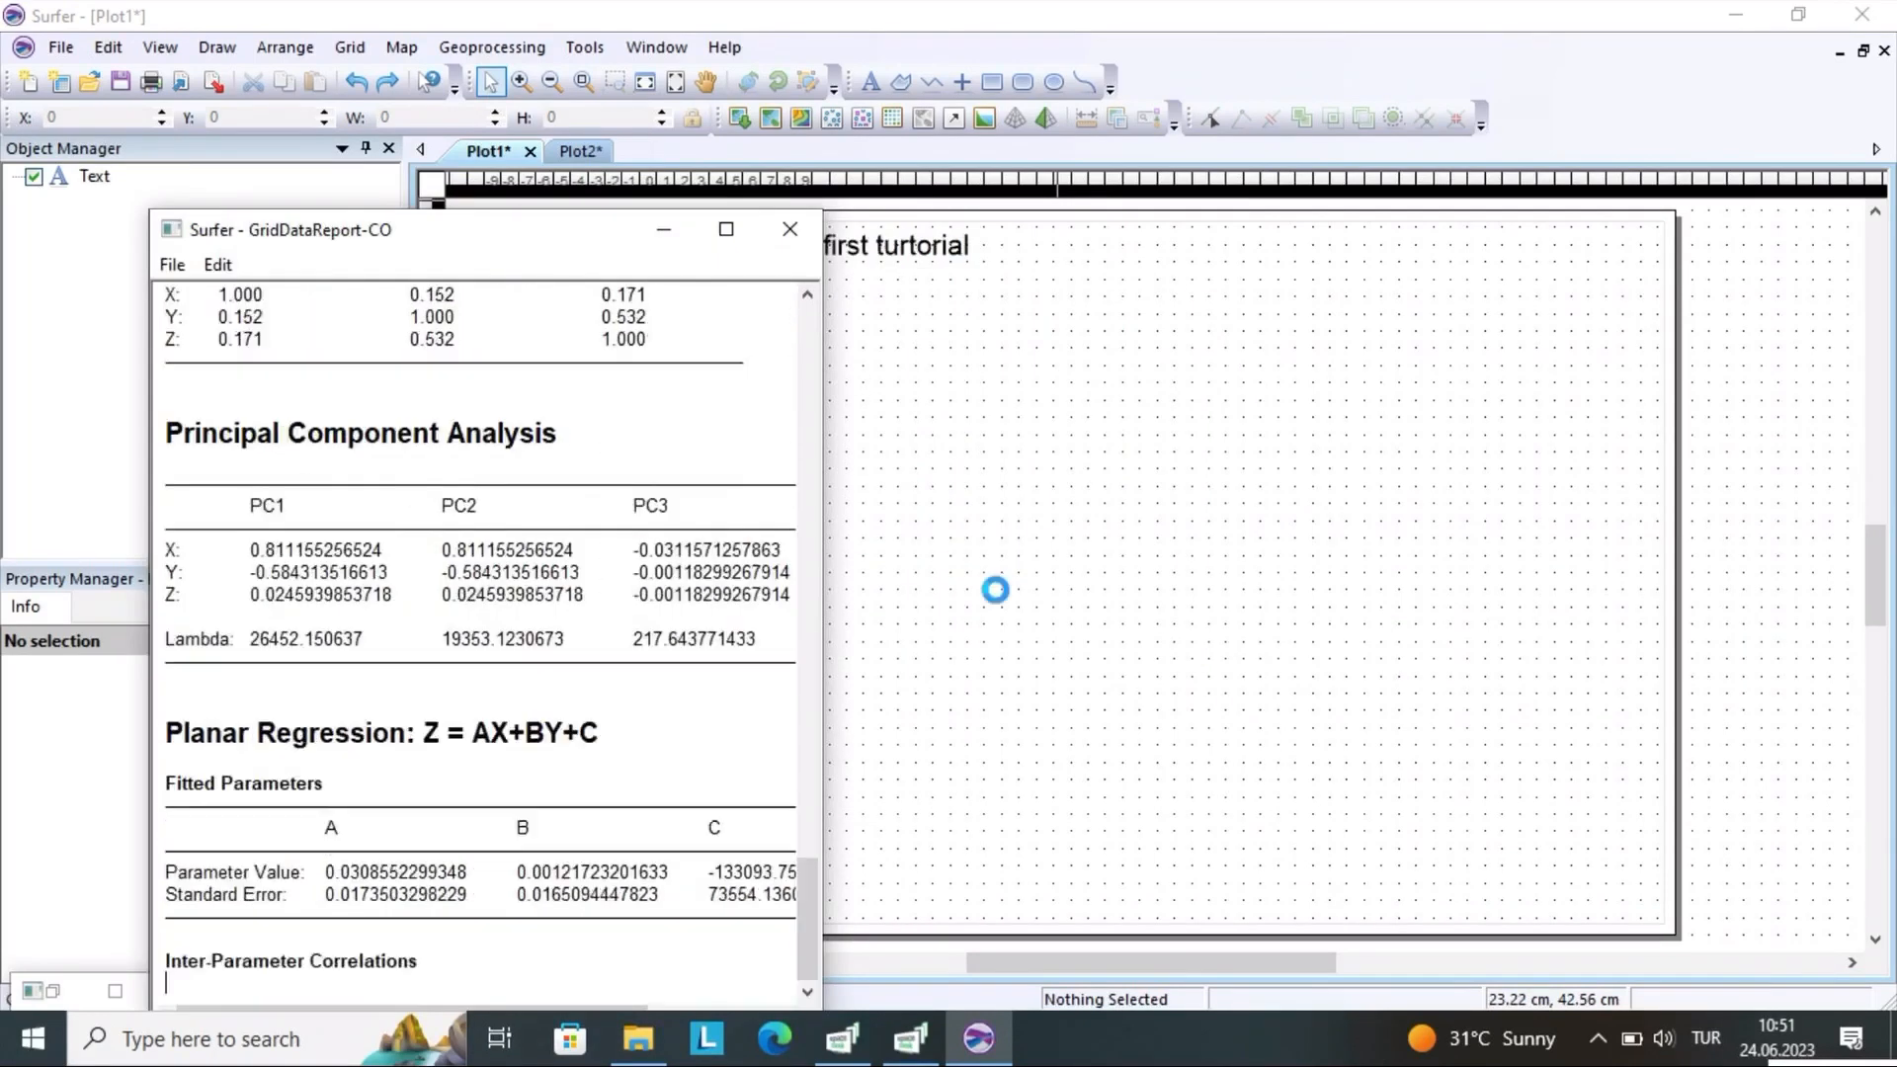
{"action": "scroll", "coordinate": [1004, 609], "scroll_direction": "down", "scroll_amount": 20}
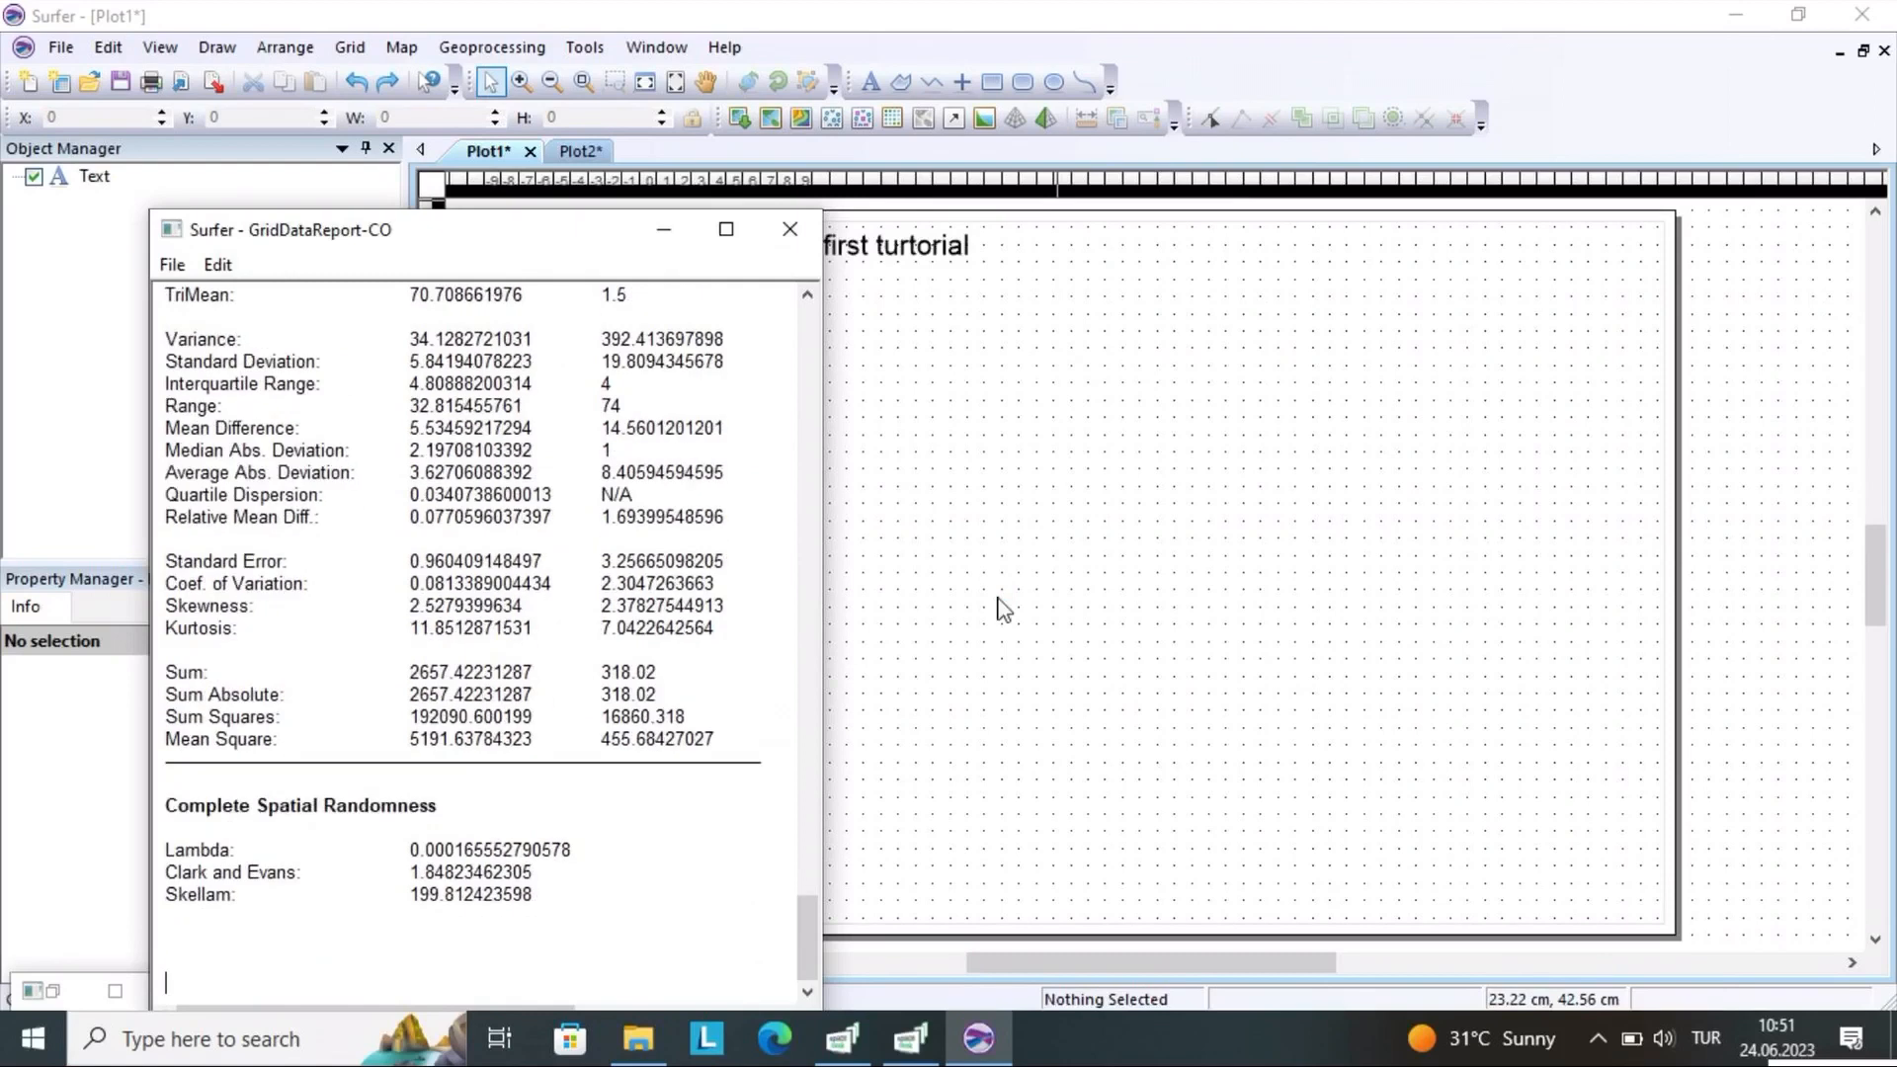
{"action": "scroll", "coordinate": [1004, 608], "scroll_direction": "down", "scroll_amount": 2}
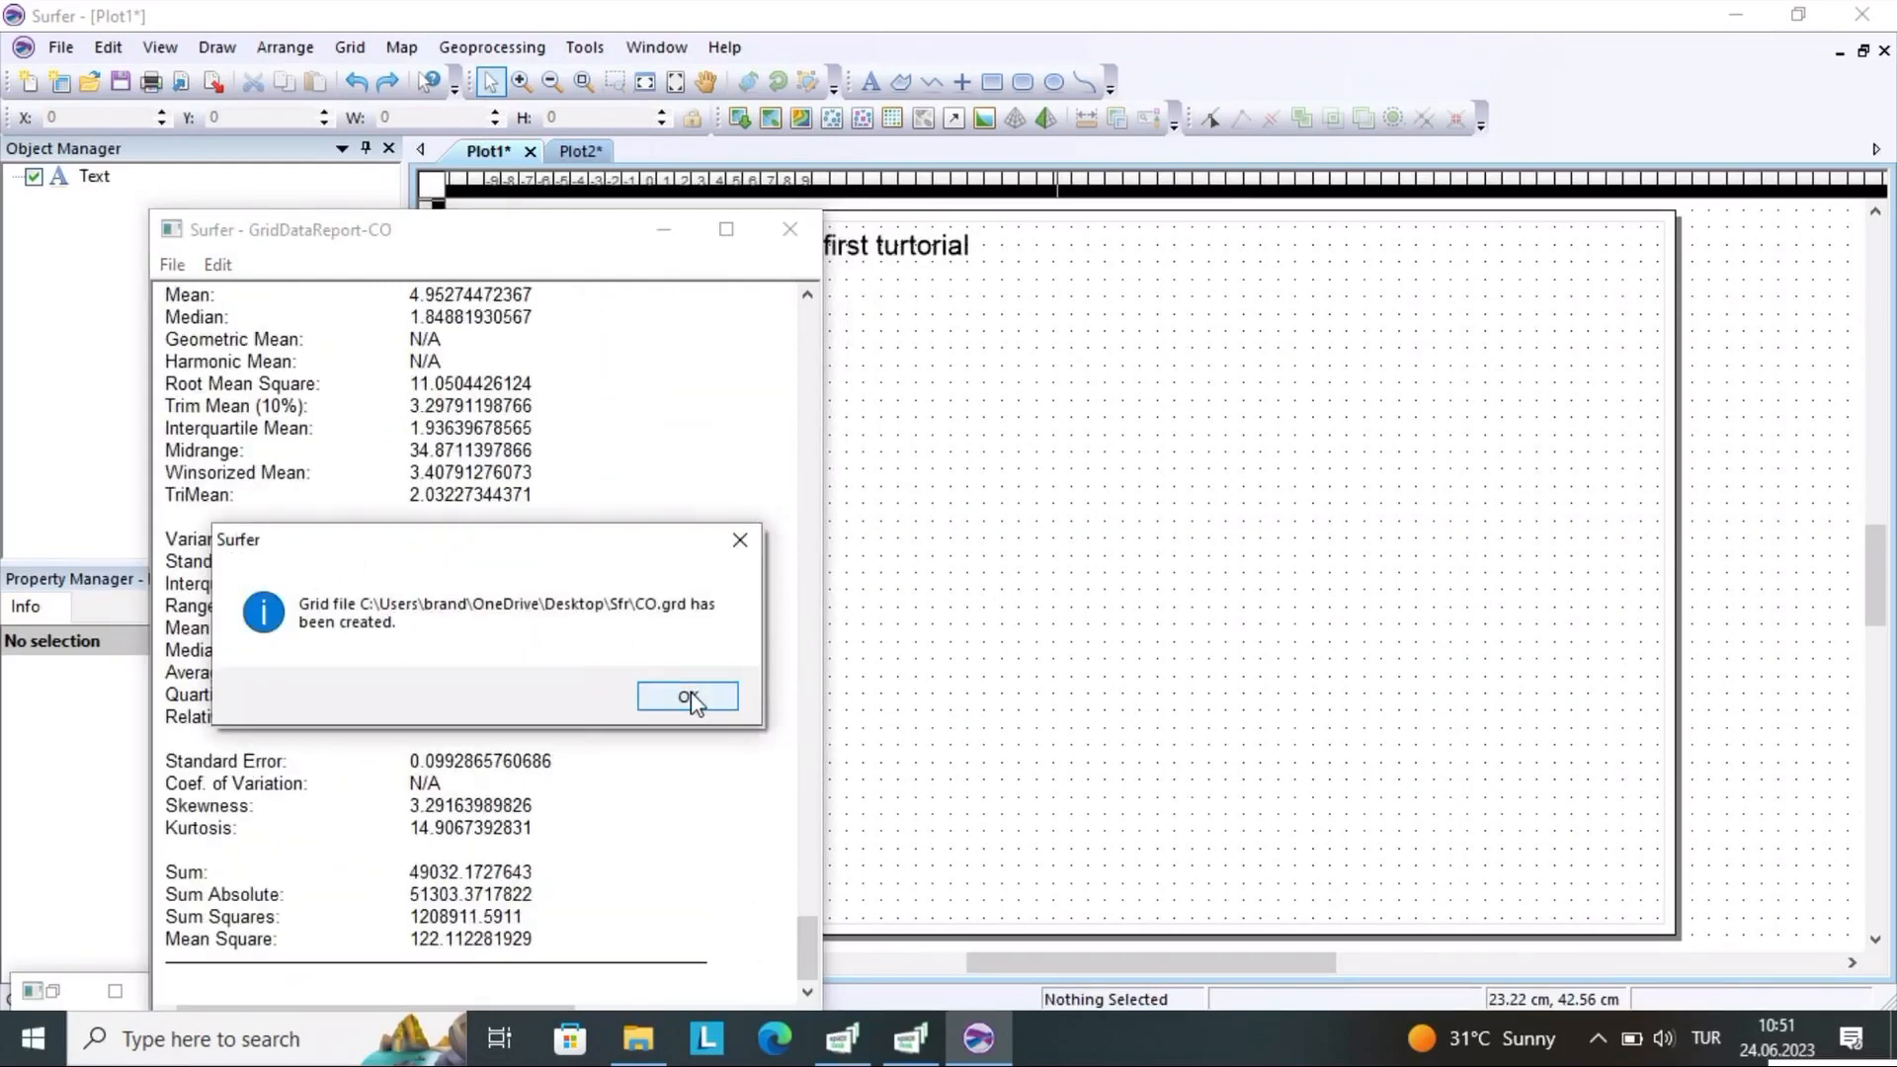
{"action": "left_click", "coordinate": [689, 699]}
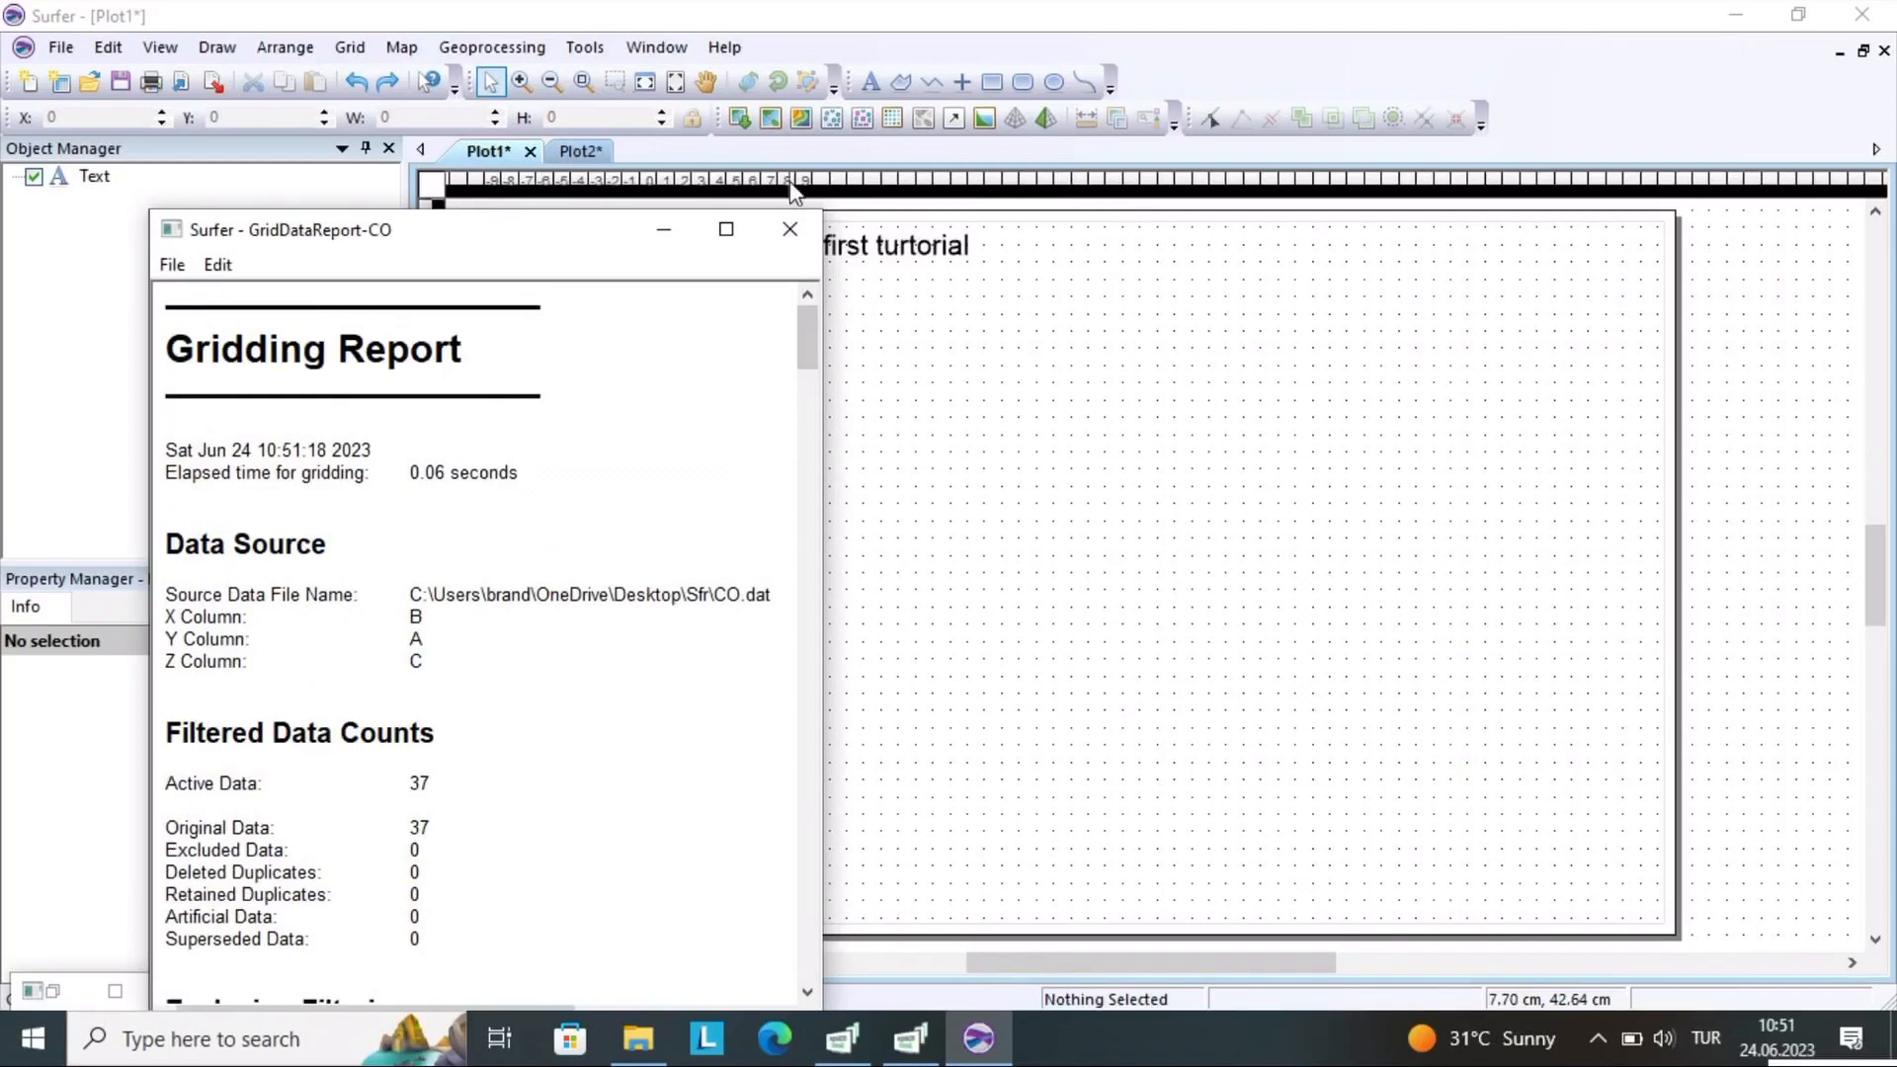
Close the CO gridding report without saving it
{"action": "left_click", "coordinate": [789, 229]}
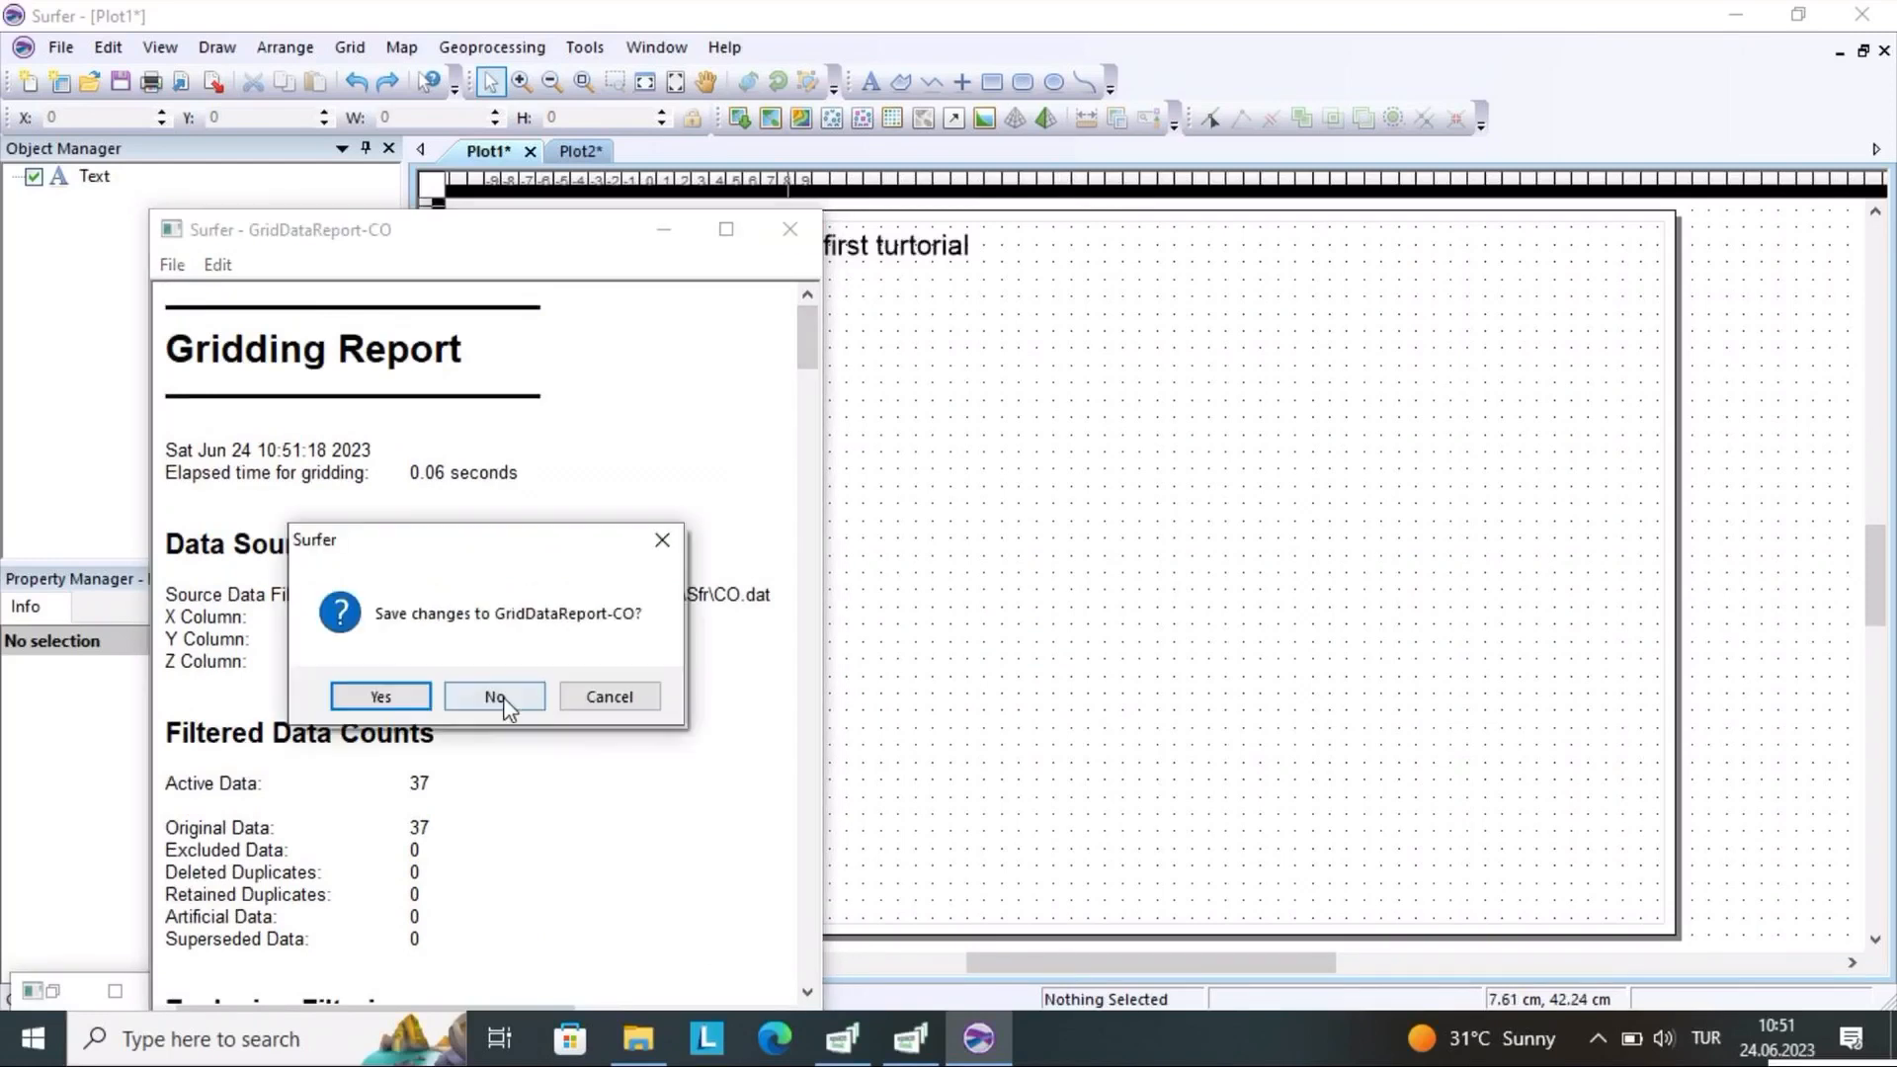
{"action": "left_click", "coordinate": [394, 699]}
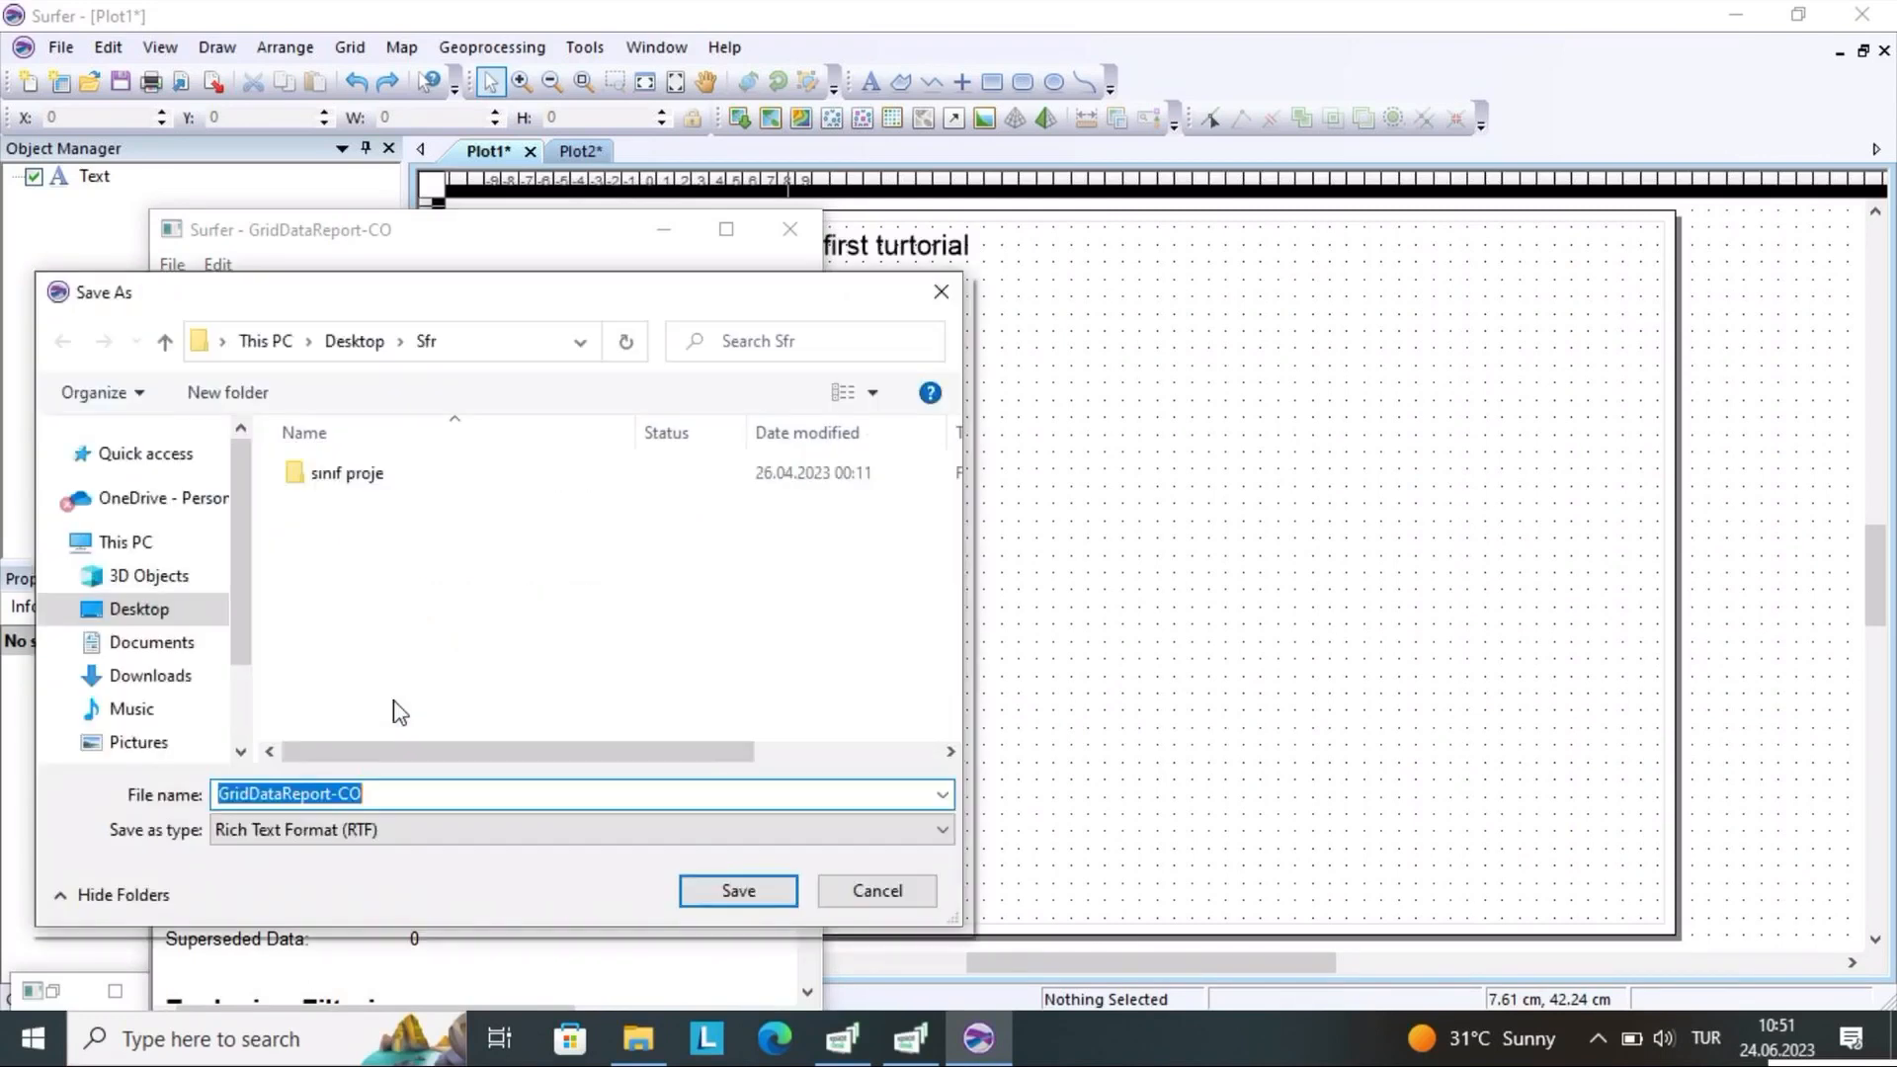
{"action": "left_click", "coordinate": [940, 293]}
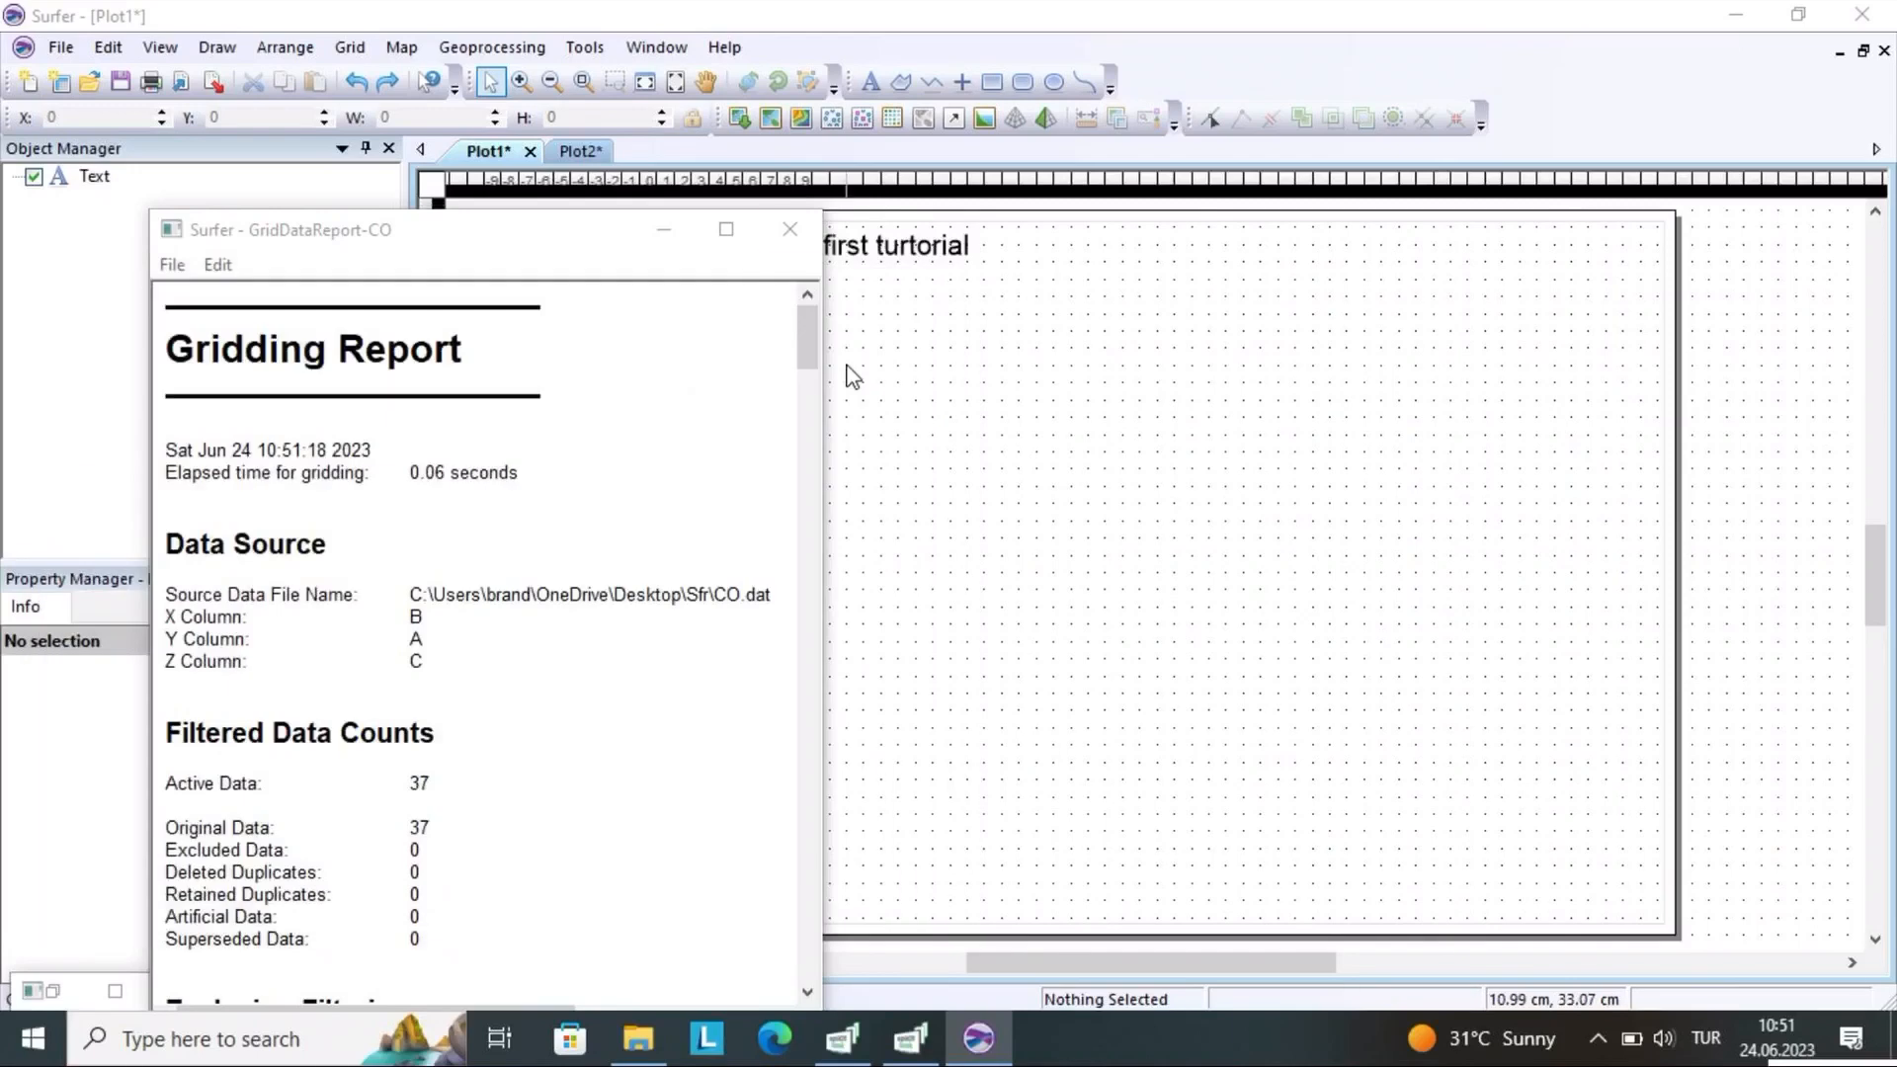
{"action": "left_click", "coordinate": [788, 230]}
{"action": "left_click", "coordinate": [499, 692]}
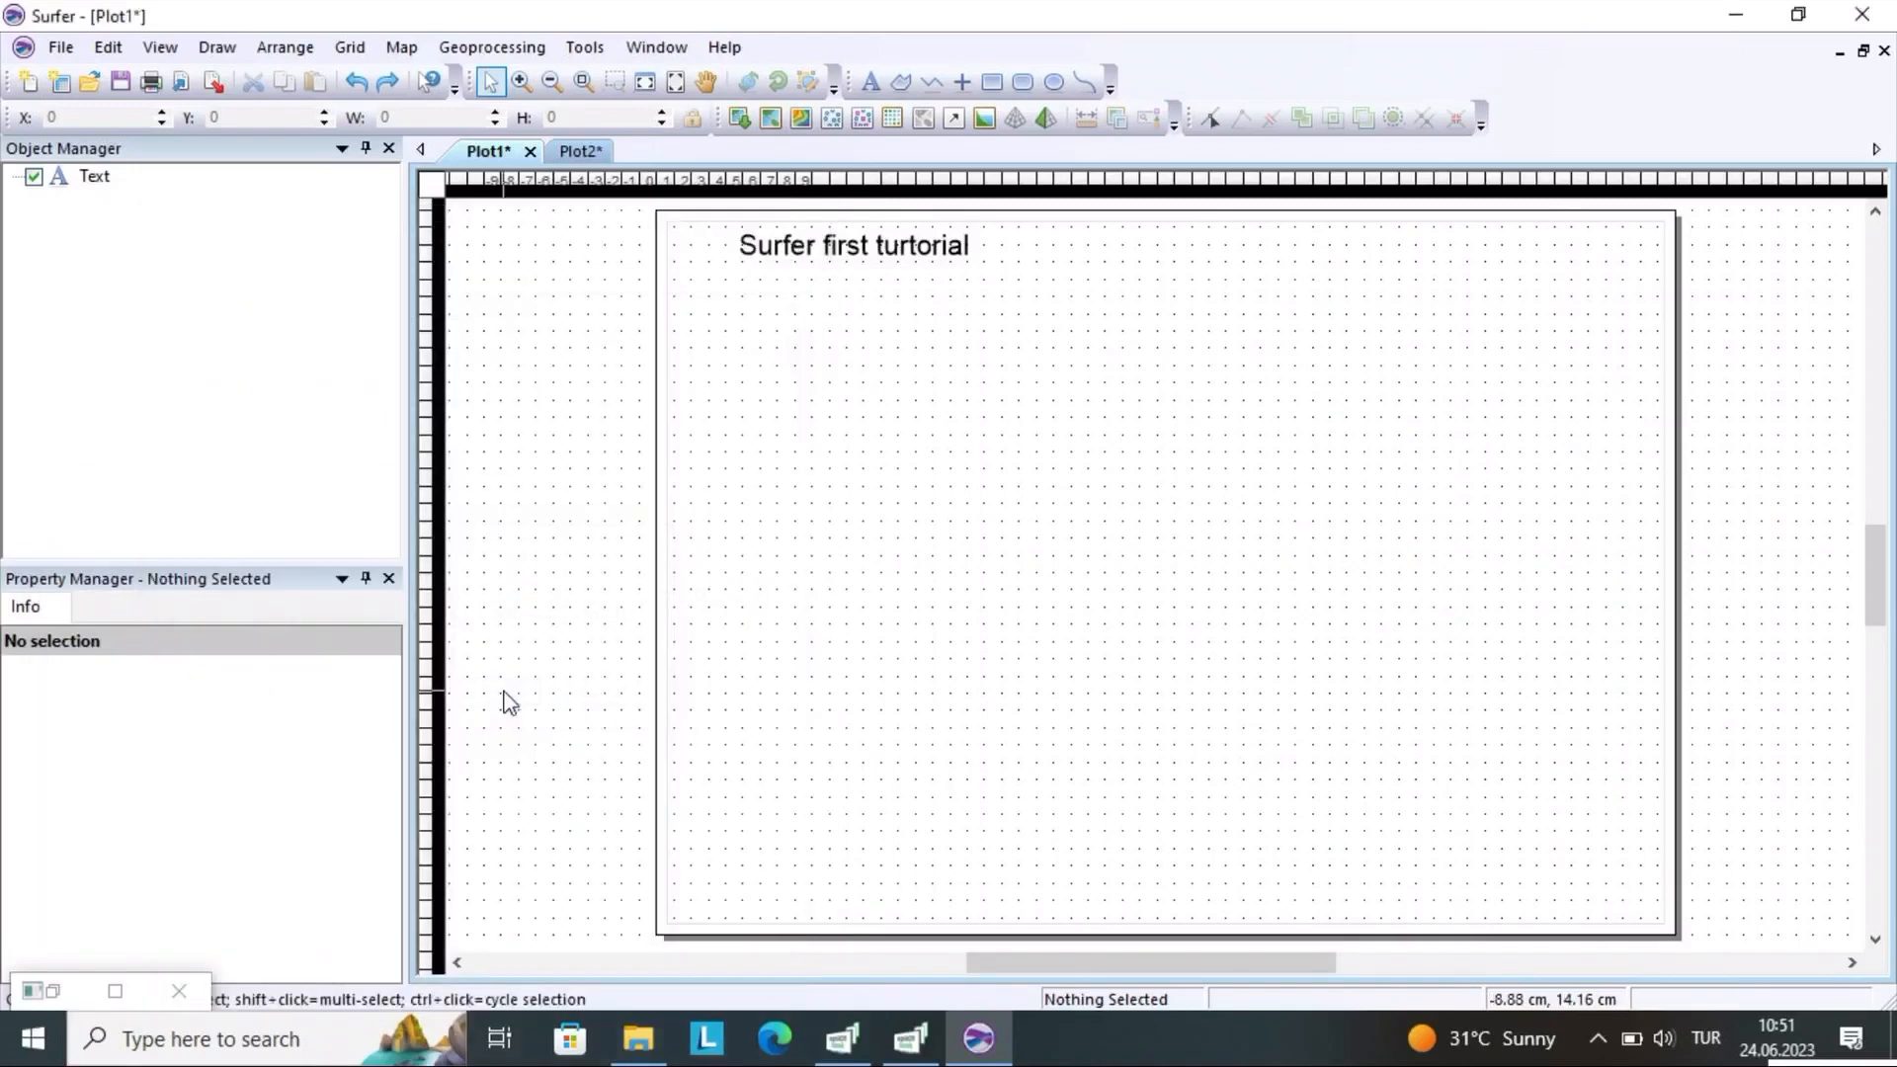
Hide the drawing grid dots on the plot page
{"action": "right_click", "coordinate": [720, 417]}
{"action": "left_click", "coordinate": [780, 670]}
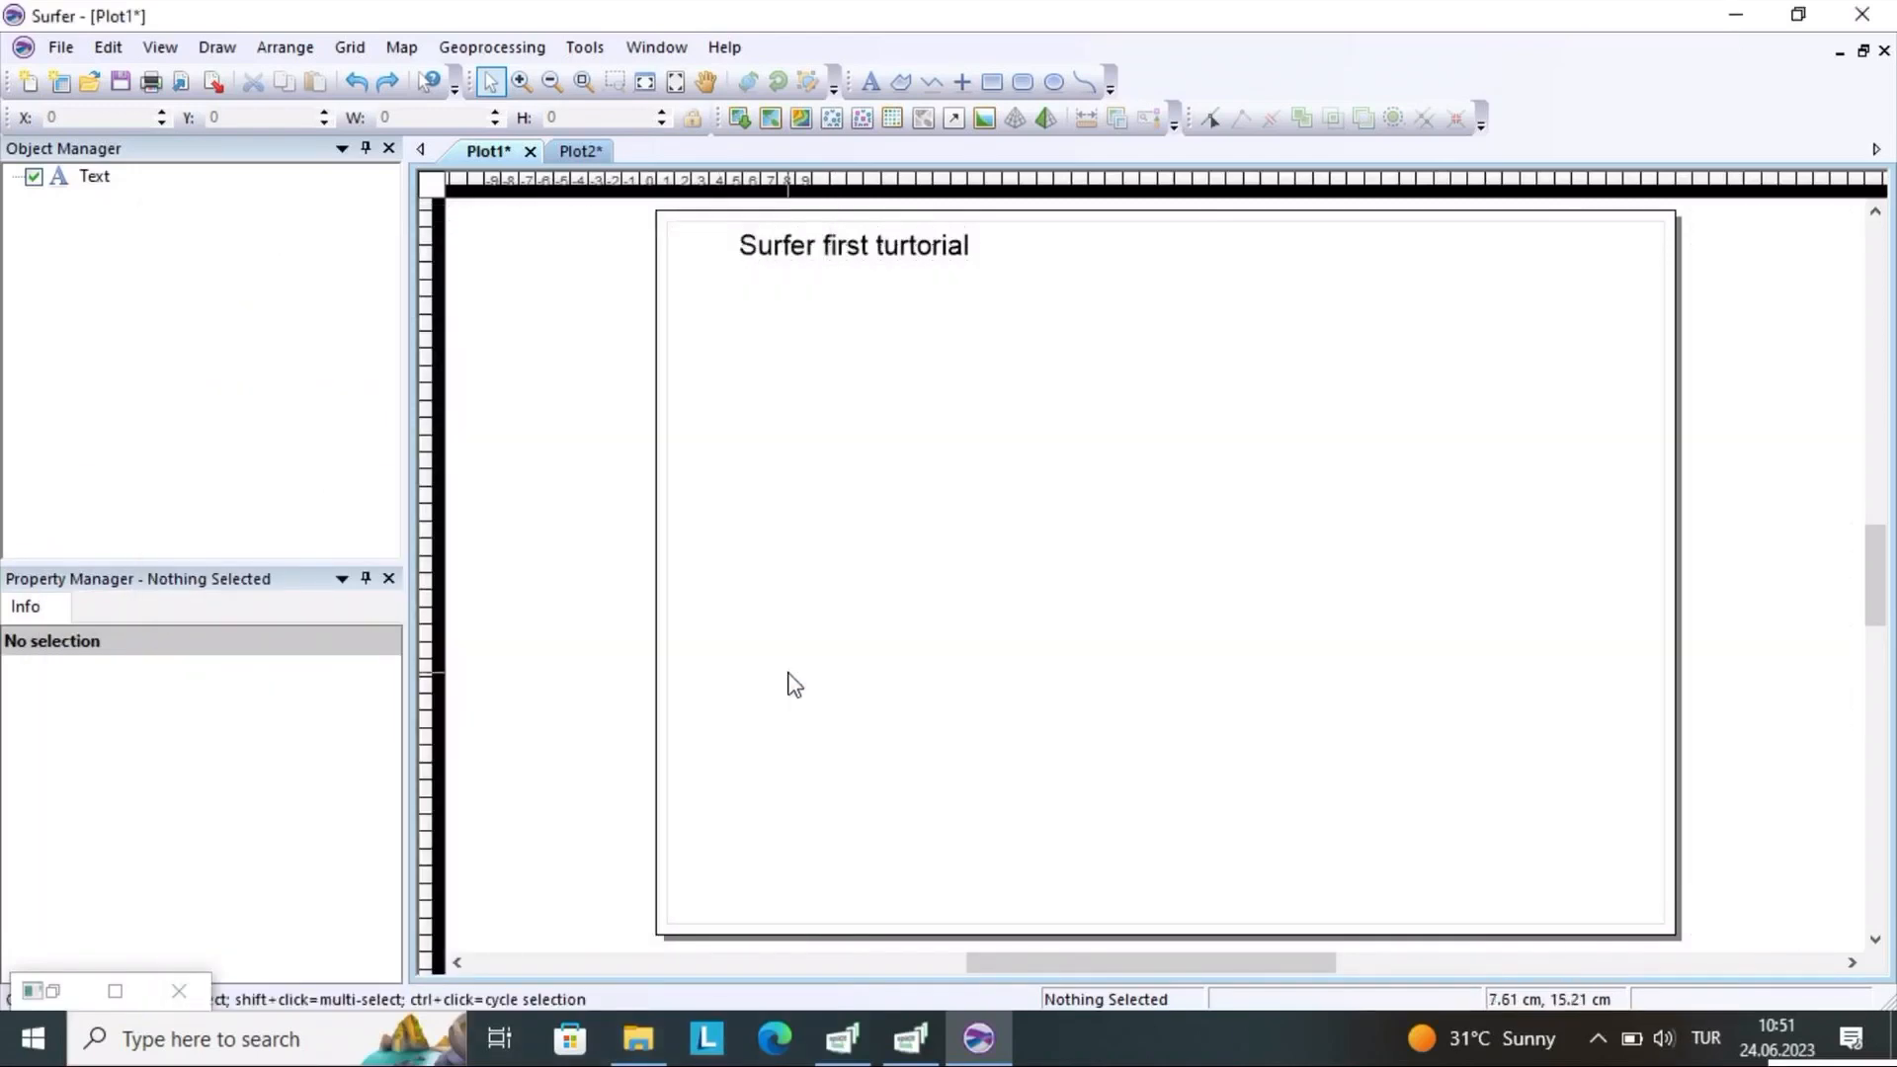
Create a new contour map on the plot page from the CO grid file
{"action": "left_click", "coordinate": [348, 49]}
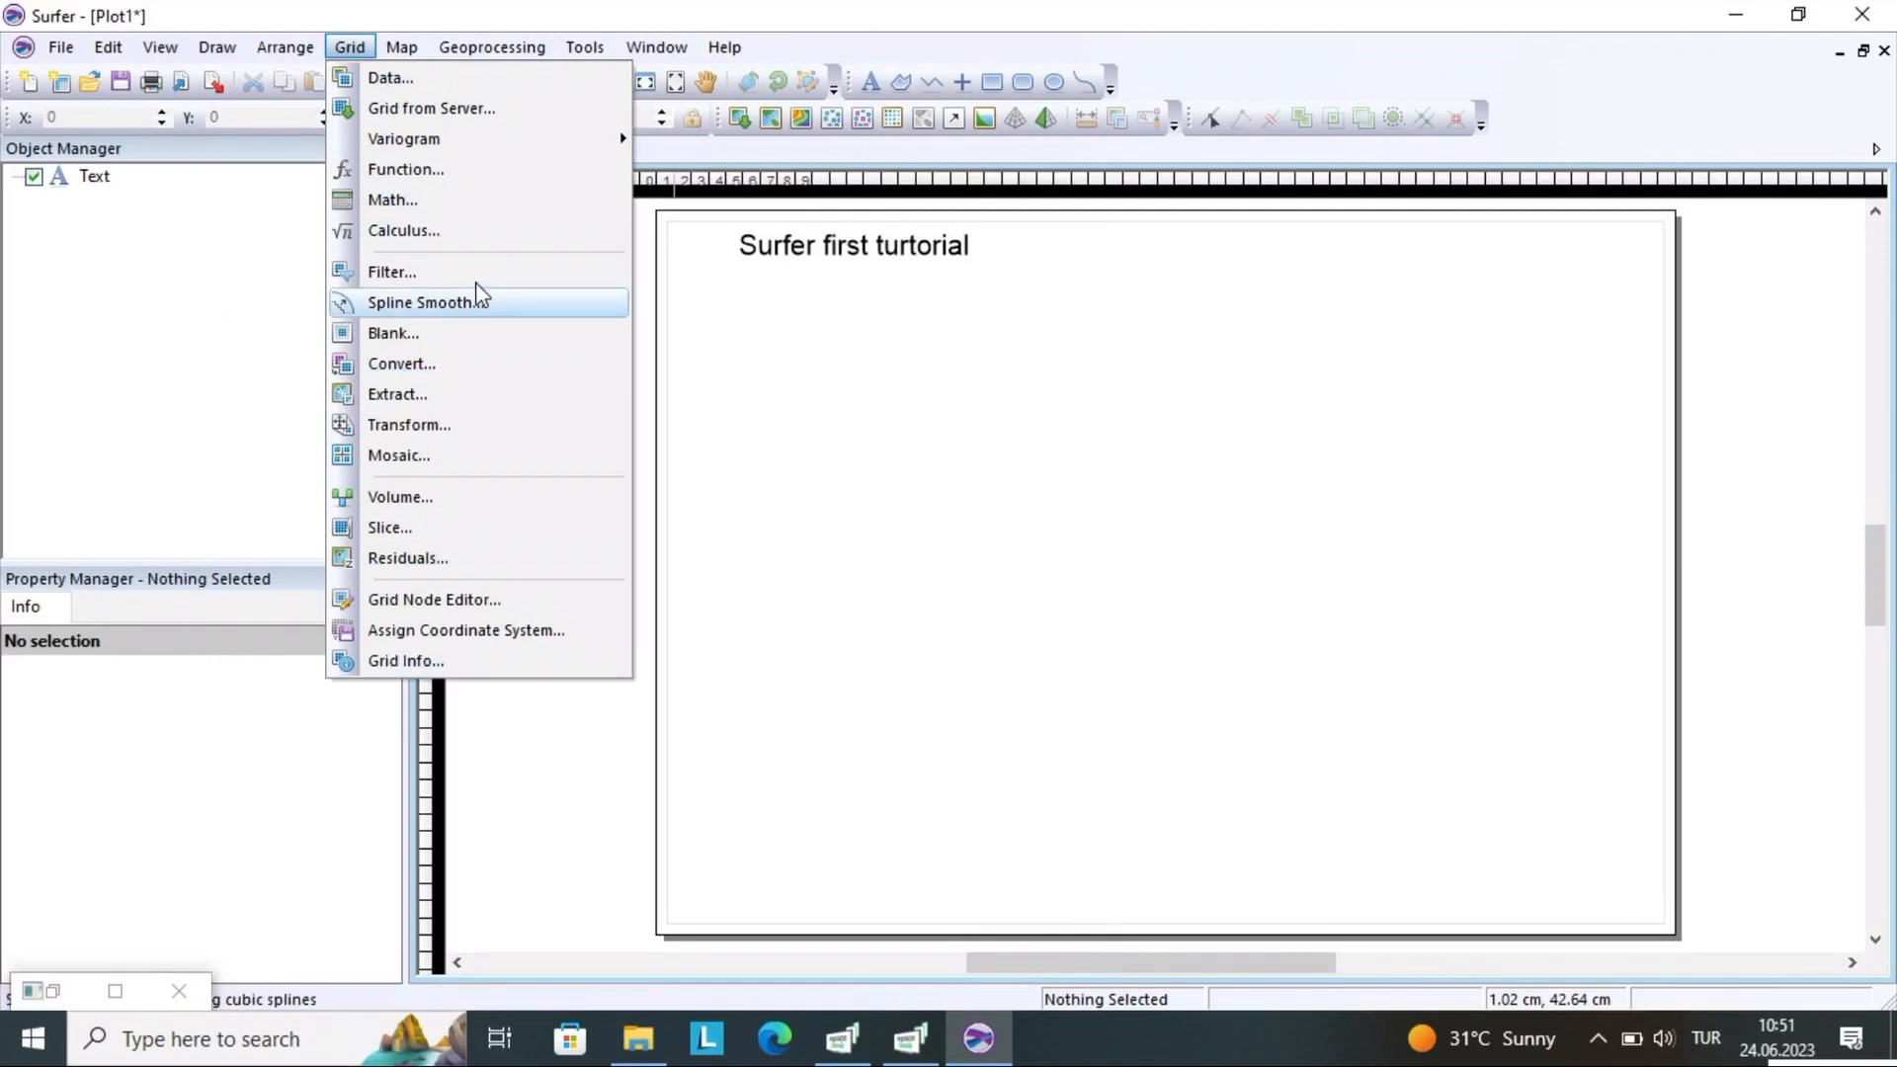
{"action": "left_click", "coordinate": [393, 32]}
{"action": "left_click", "coordinate": [393, 45]}
{"action": "mouse_move", "coordinate": [416, 79]}
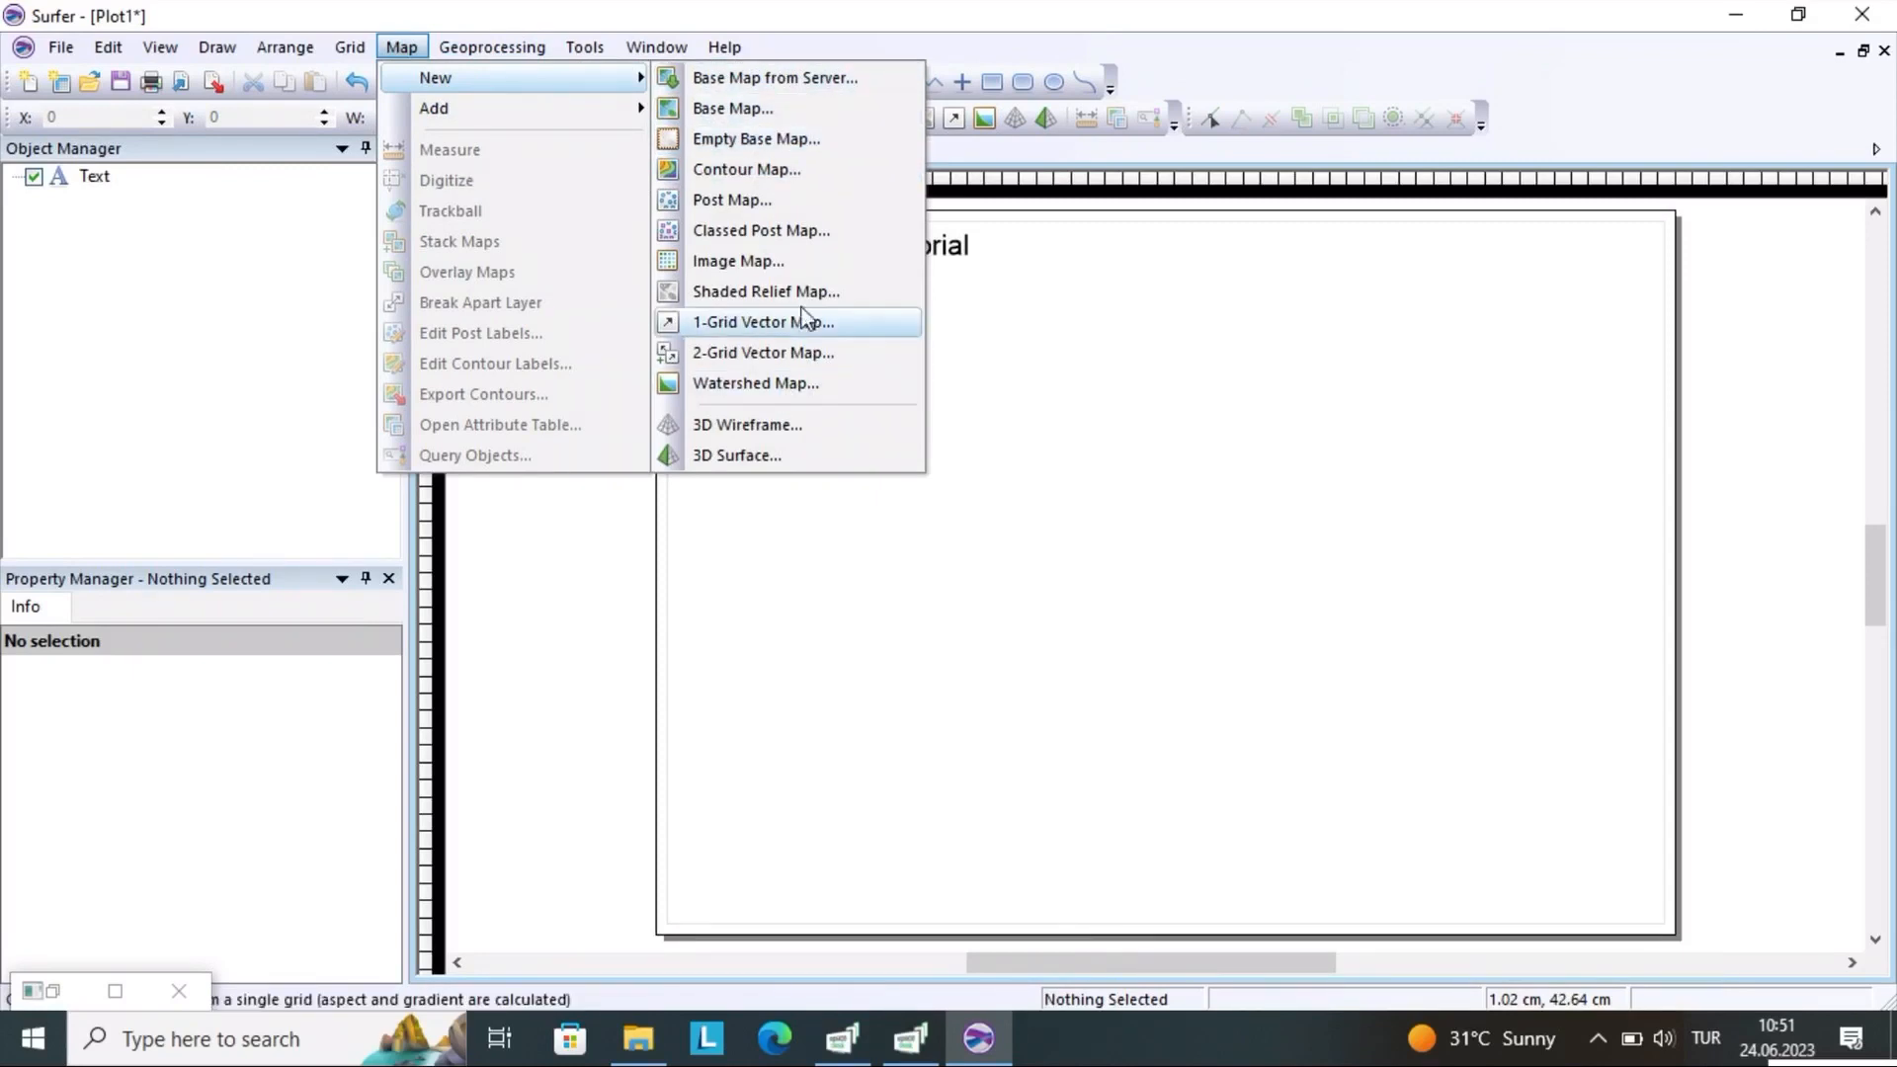
{"action": "left_click", "coordinate": [779, 144]}
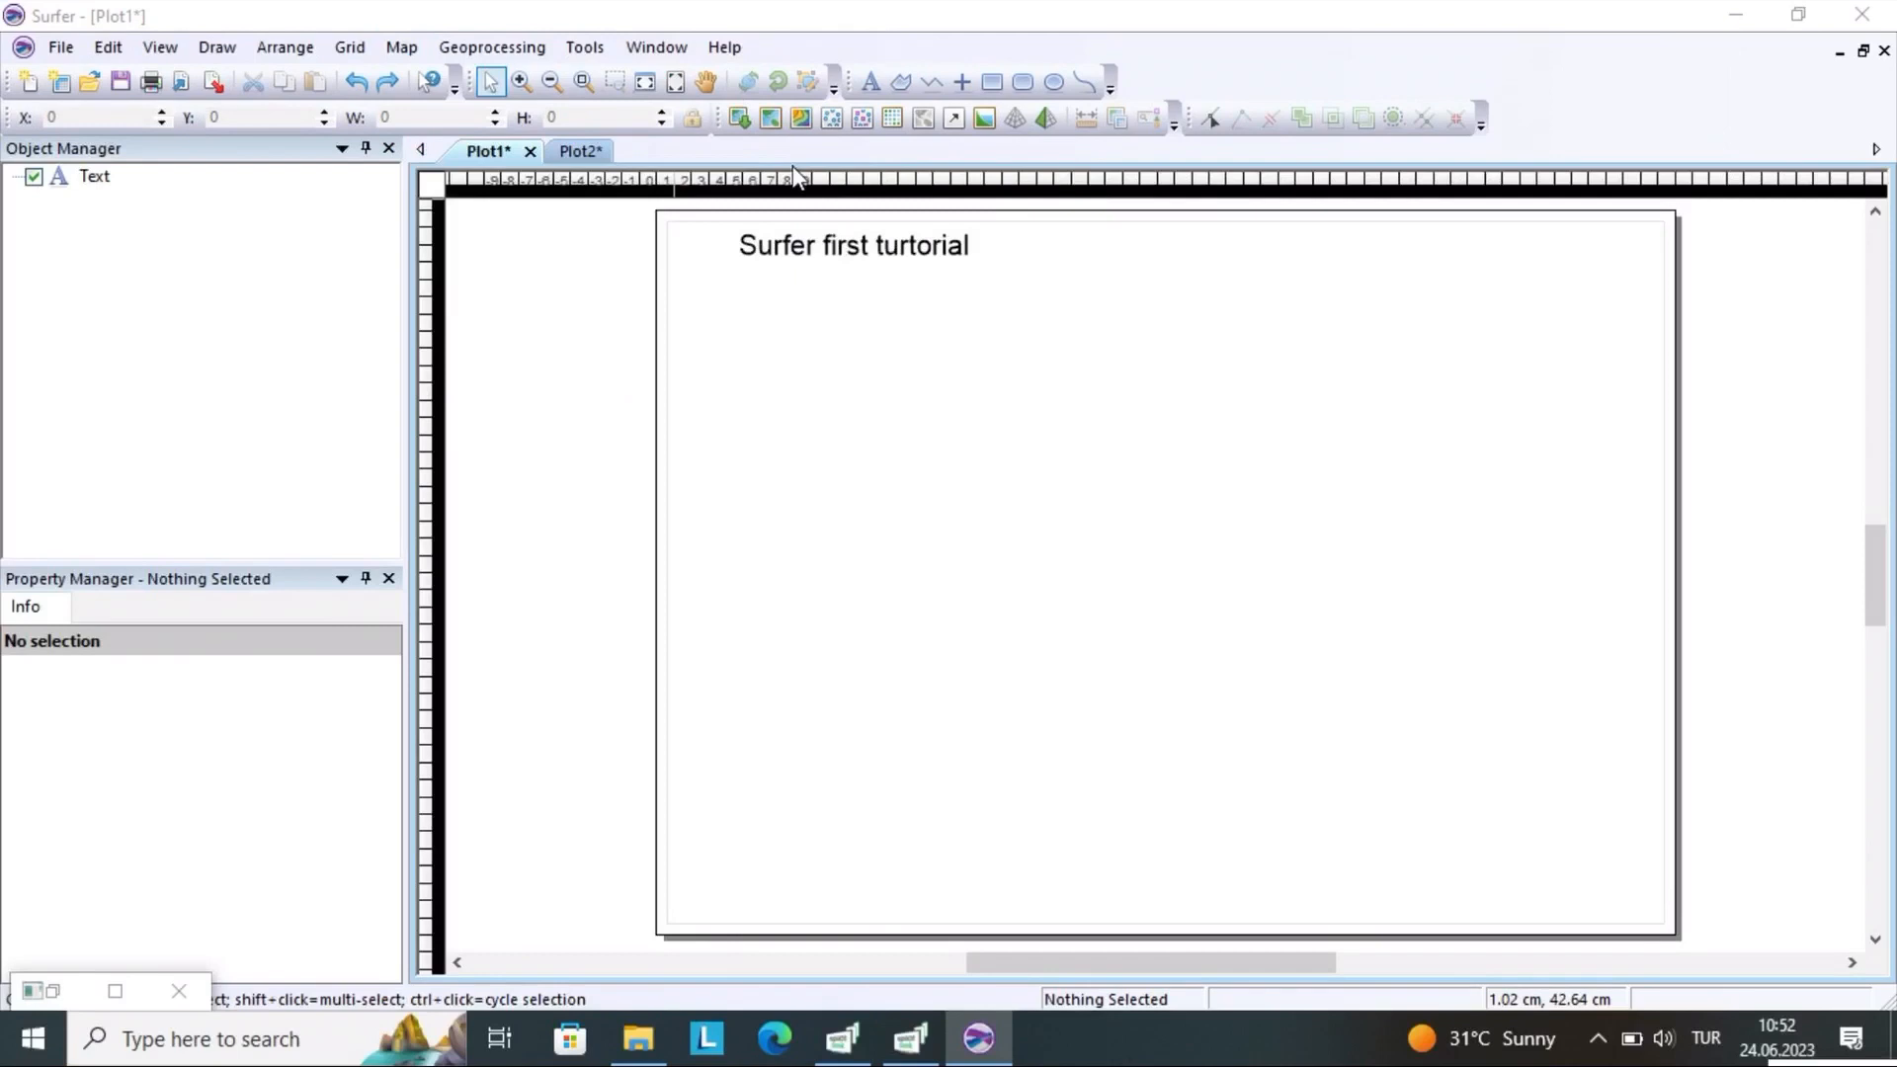
{"action": "left_click", "coordinate": [805, 314]}
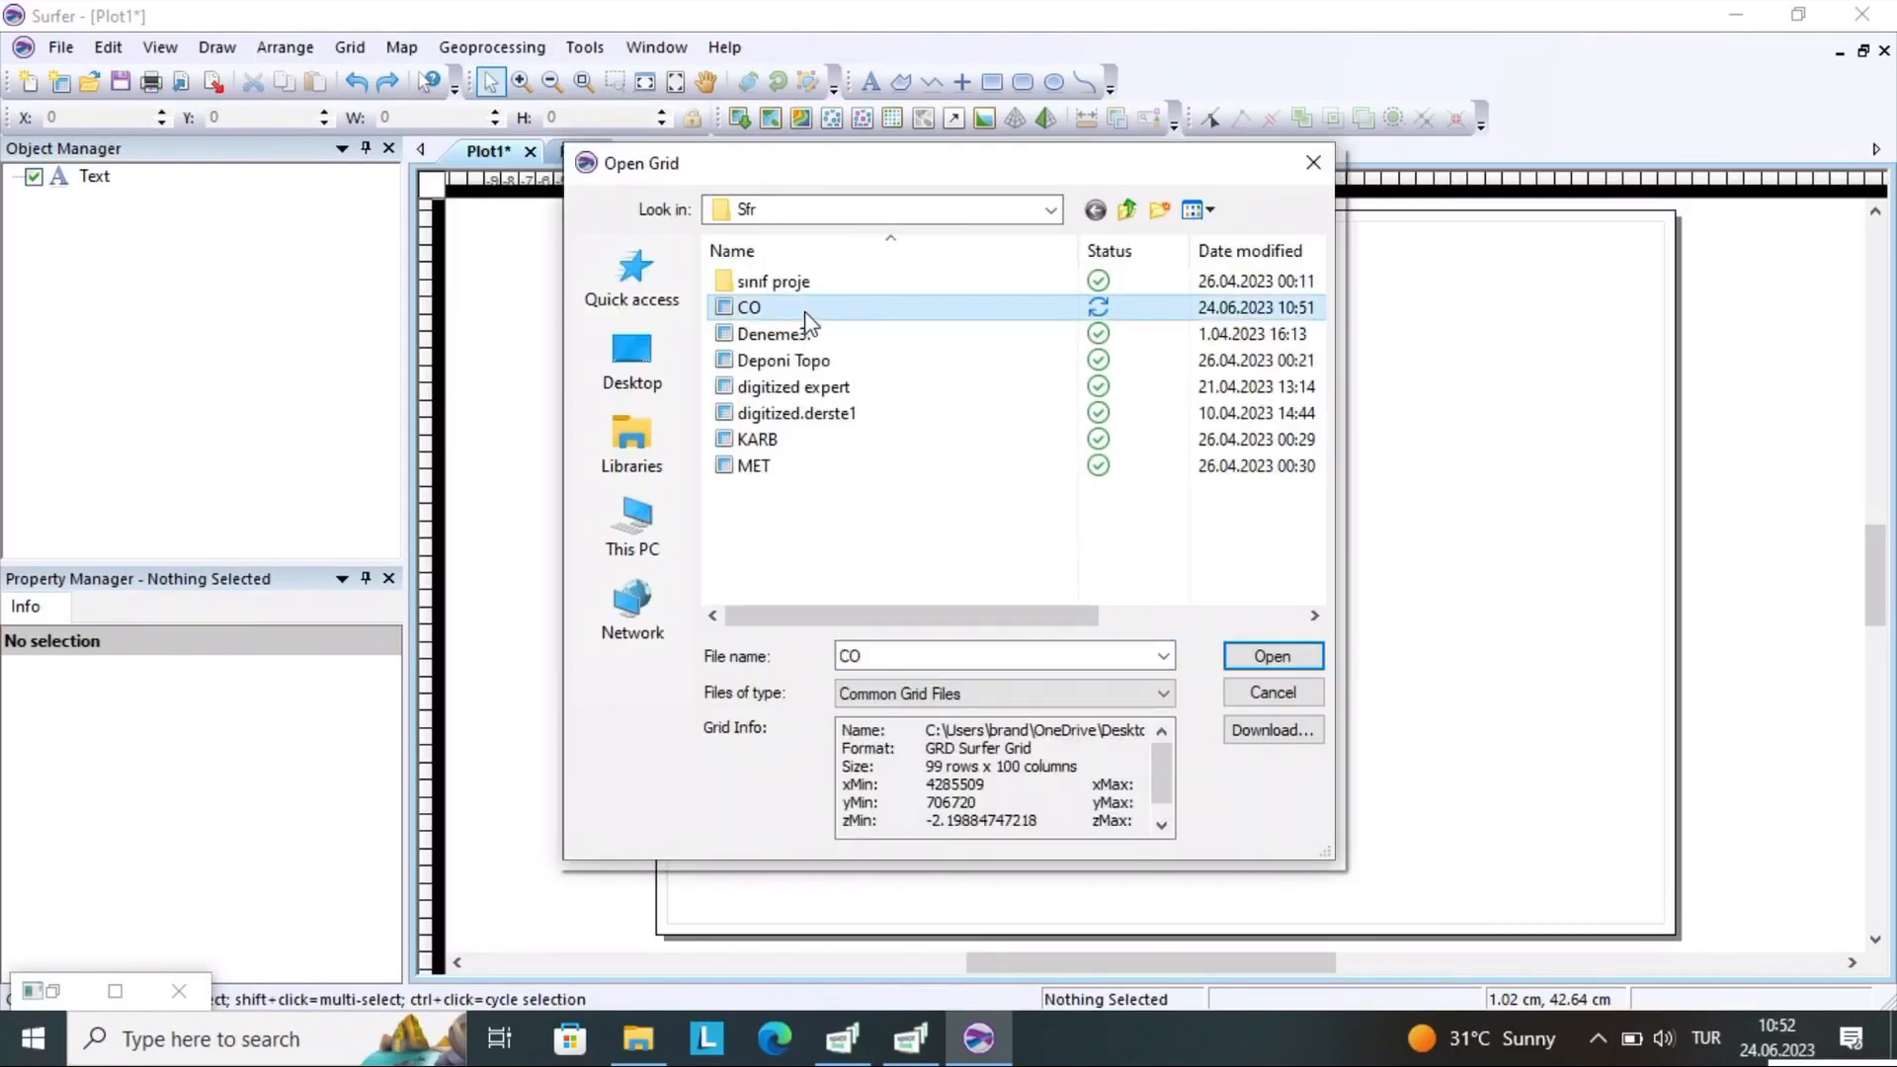
{"action": "left_click", "coordinate": [1264, 658]}
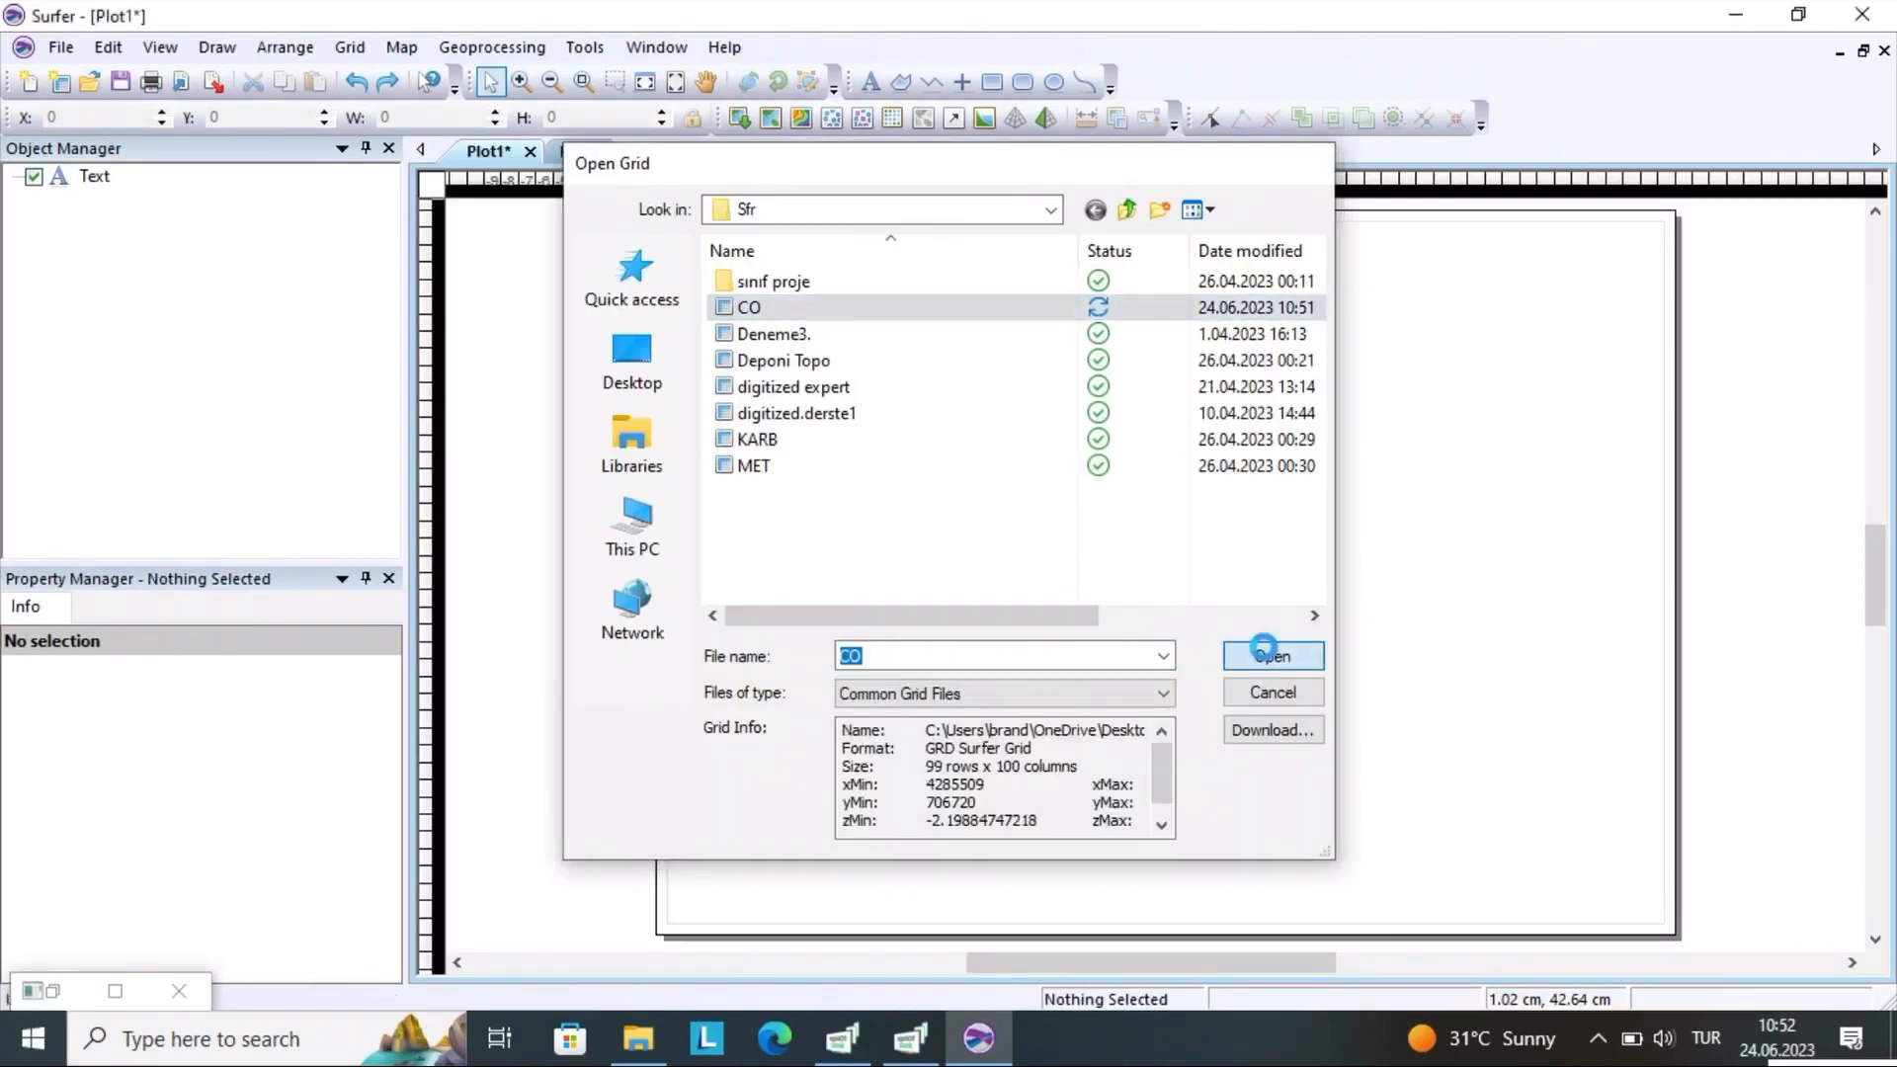
{"action": "left_click", "coordinate": [1282, 484]}
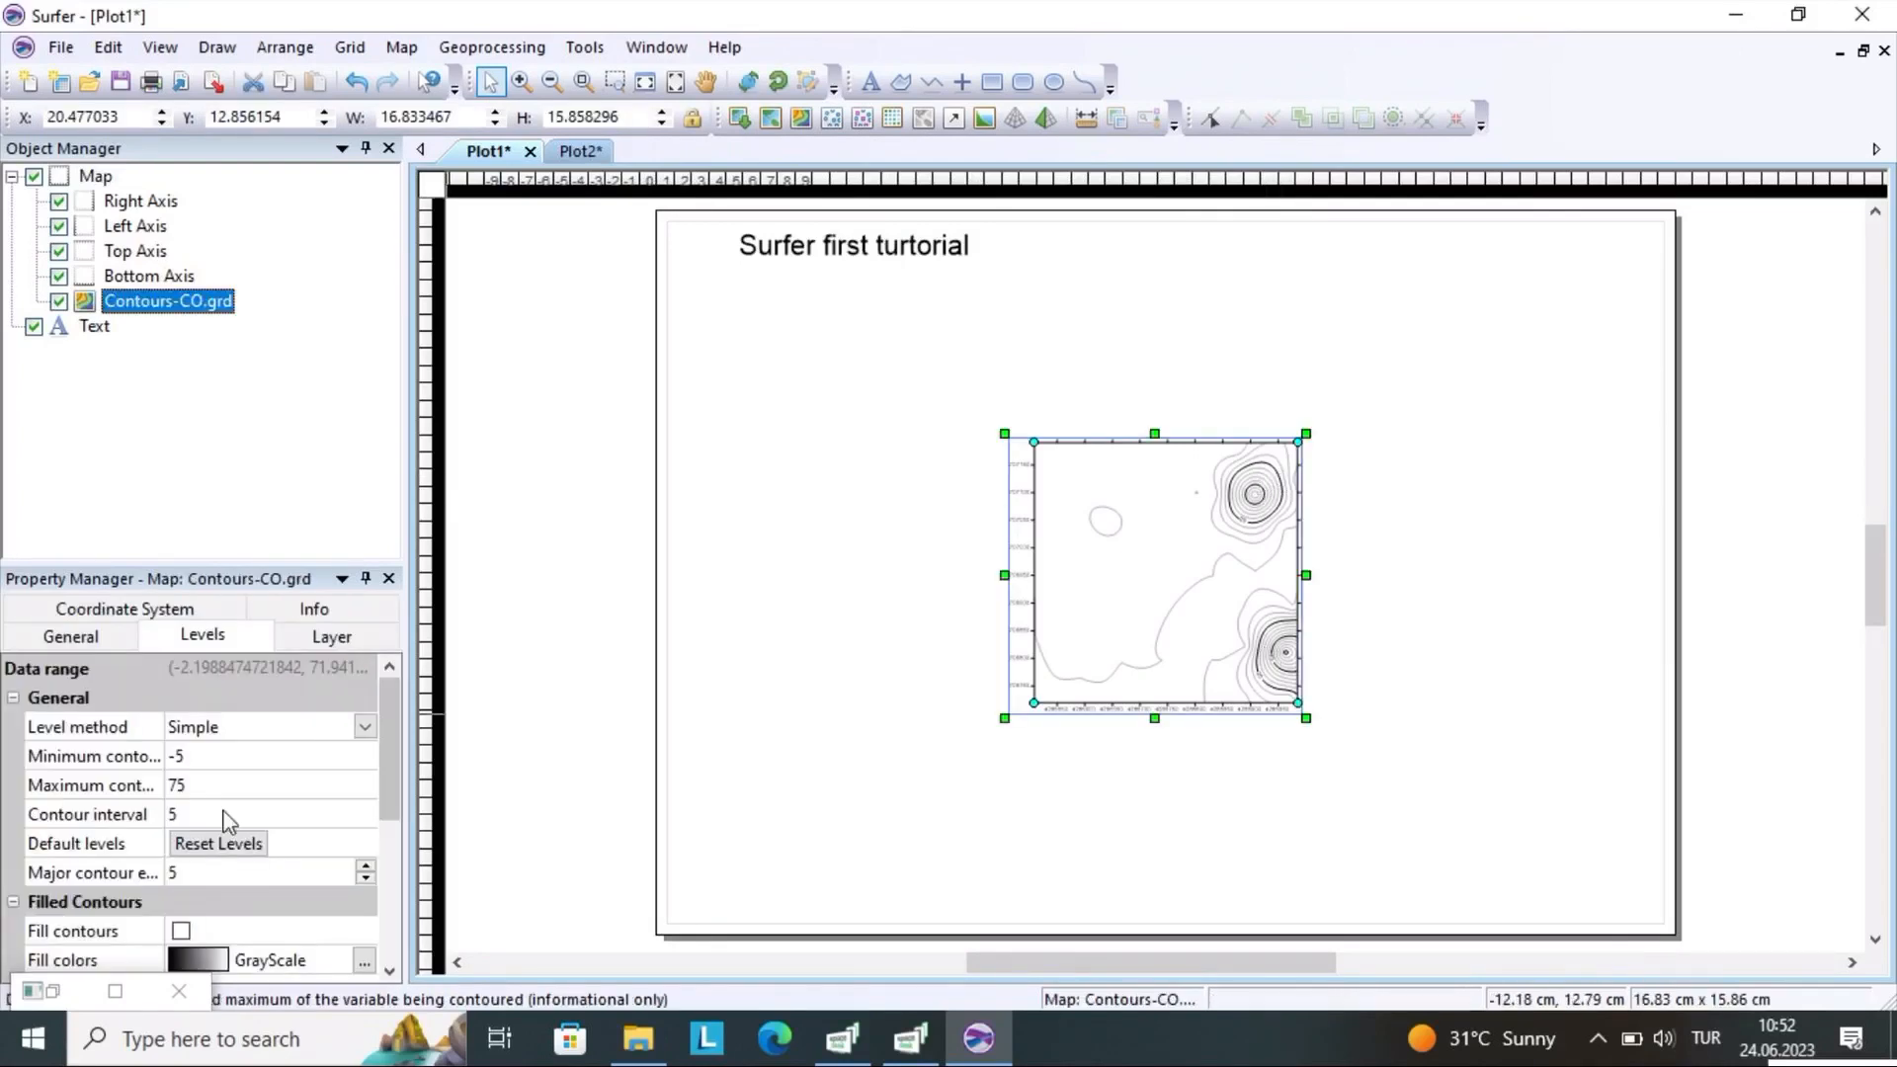
Enlarge the CO contour map to about 38.9 by 32.8 cm, move it beneath the title text, and deselect it
{"action": "left_click", "coordinate": [79, 640]}
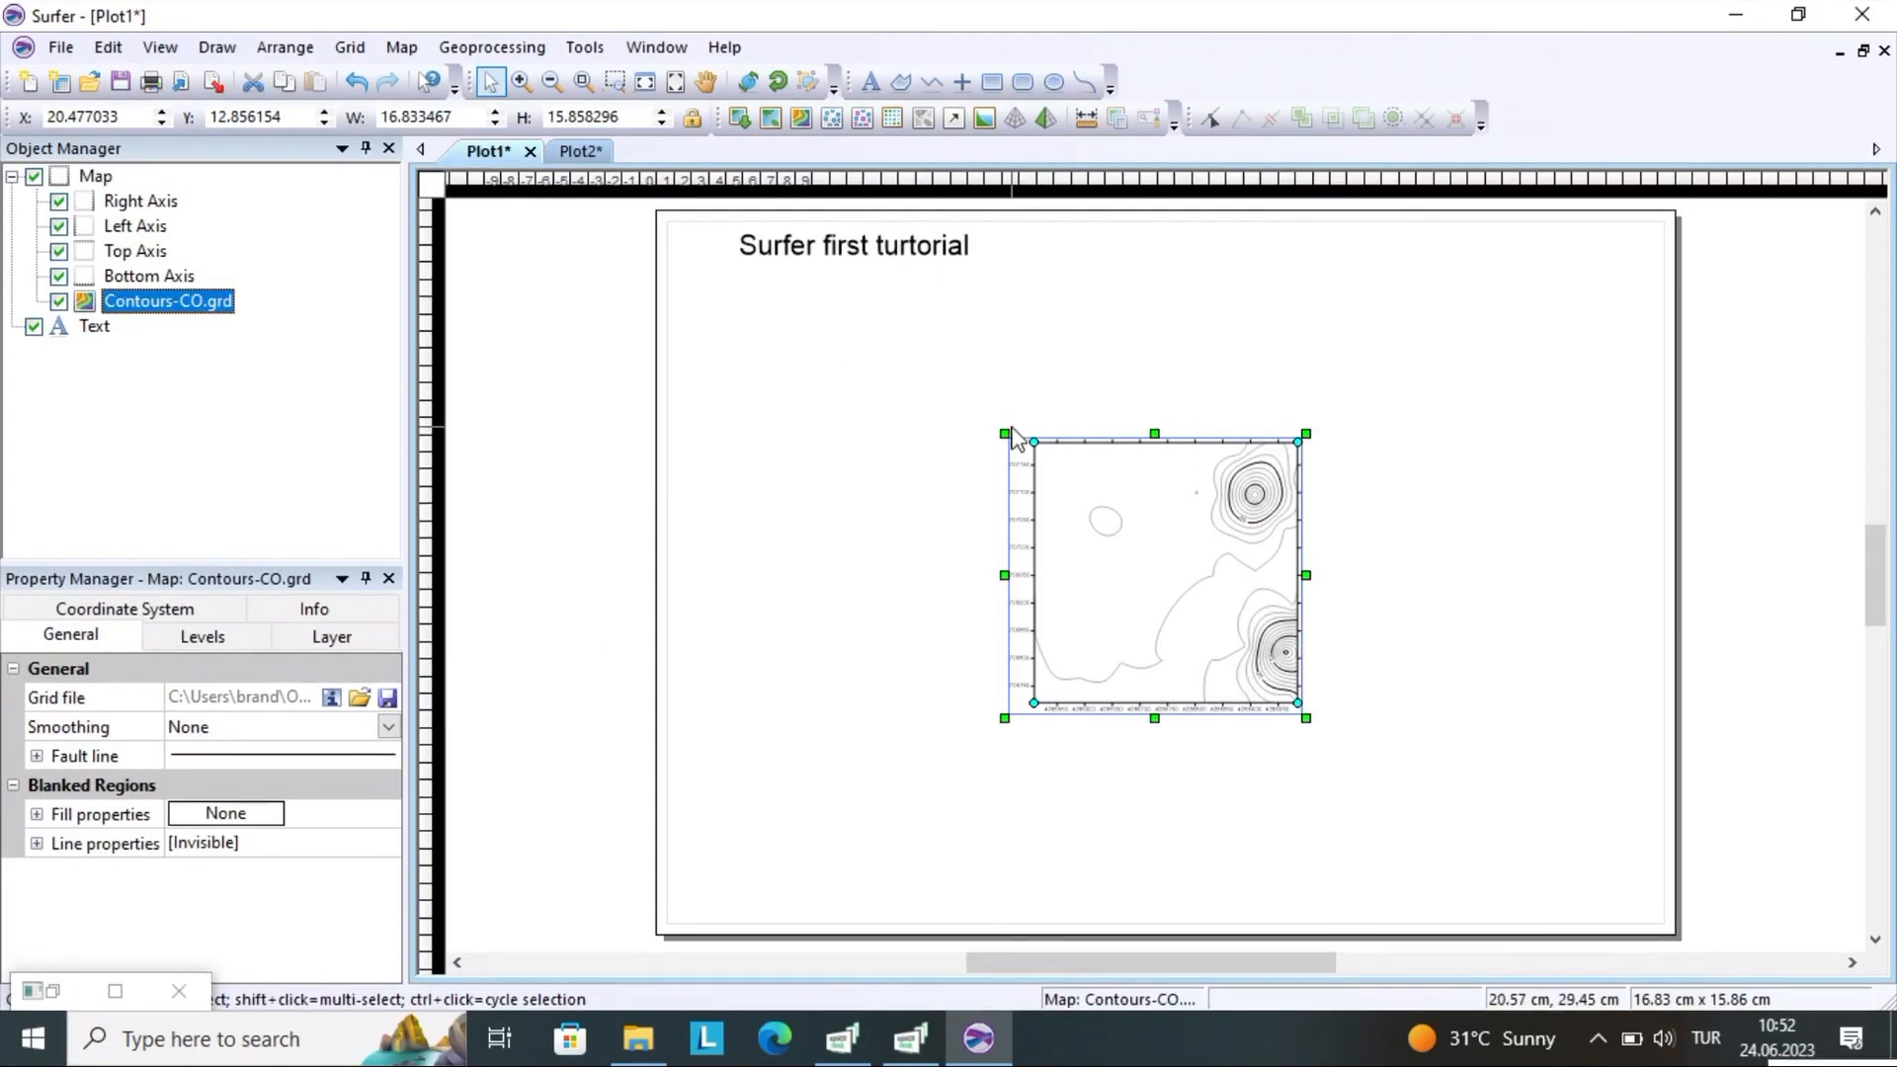
{"action": "left_click_drag", "start_coordinate": [1002, 427], "coordinate": [734, 319]}
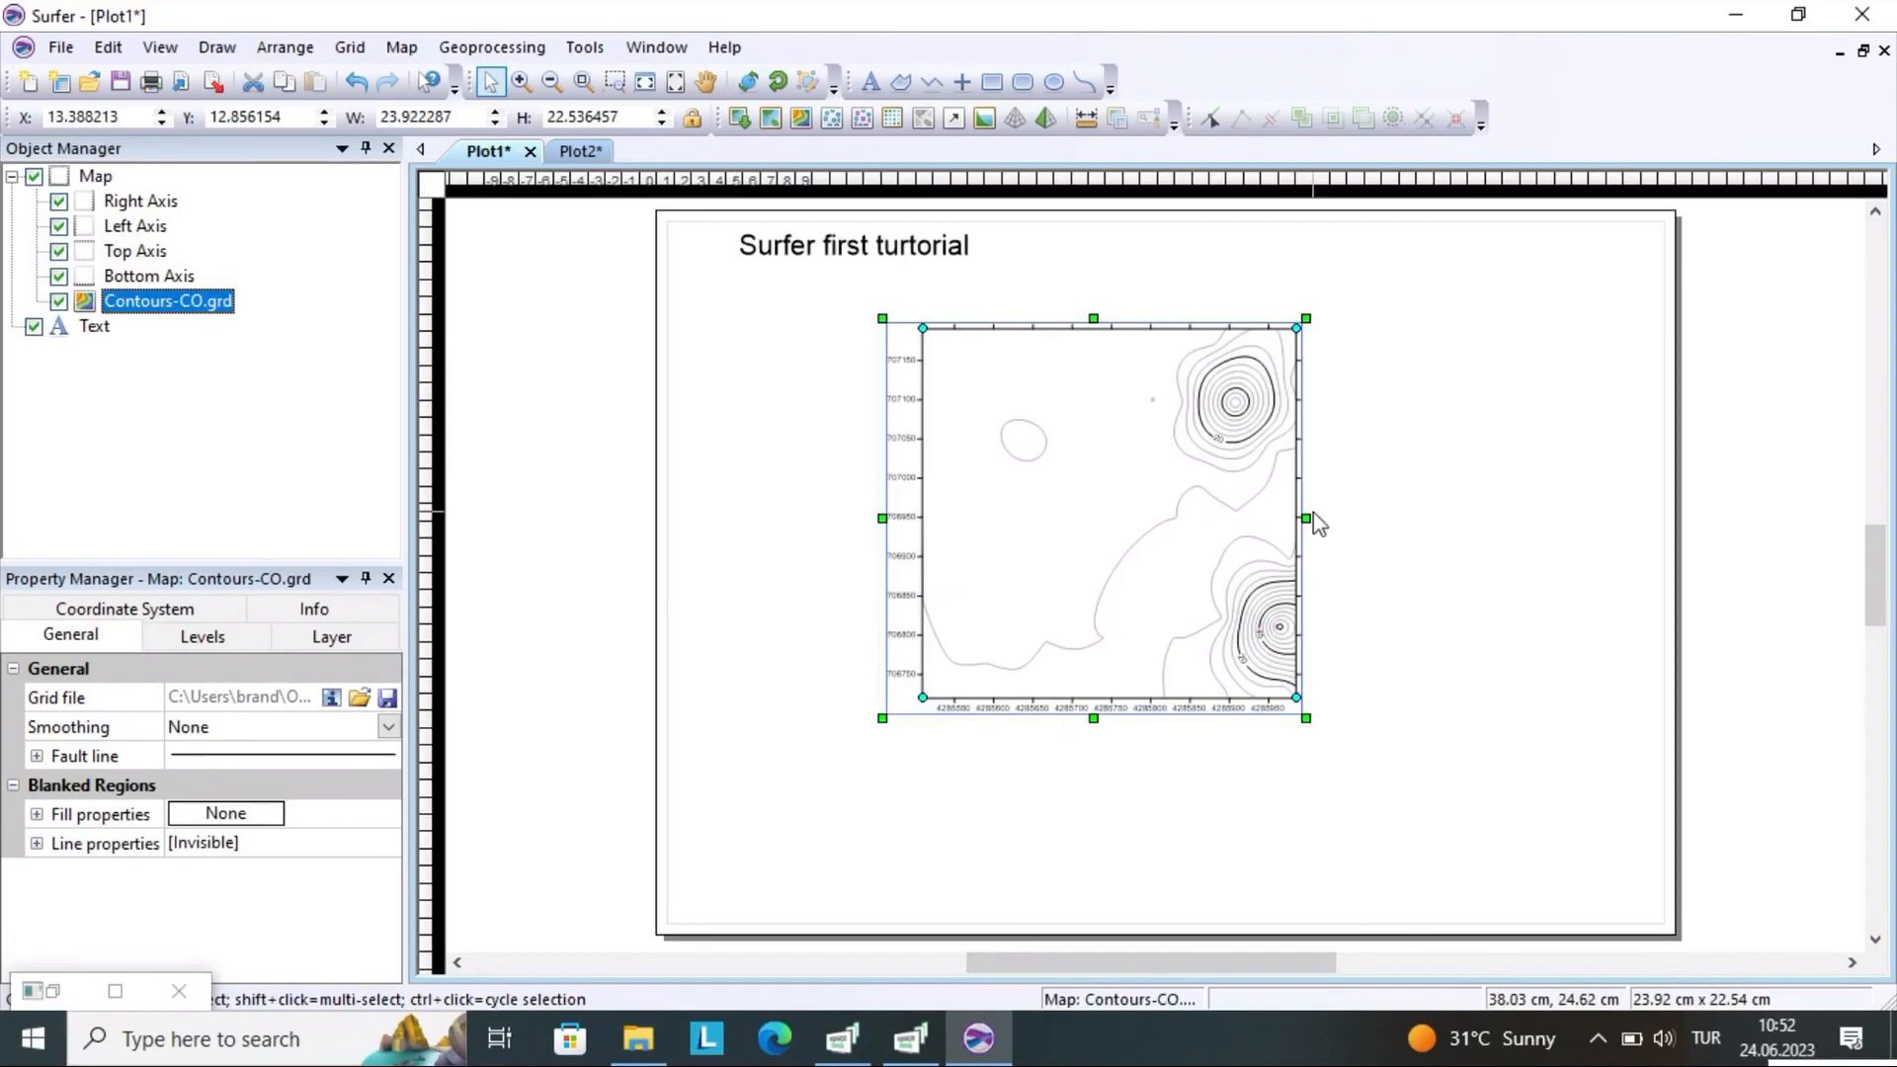
{"action": "left_click_drag", "start_coordinate": [1306, 515], "coordinate": [1564, 517]}
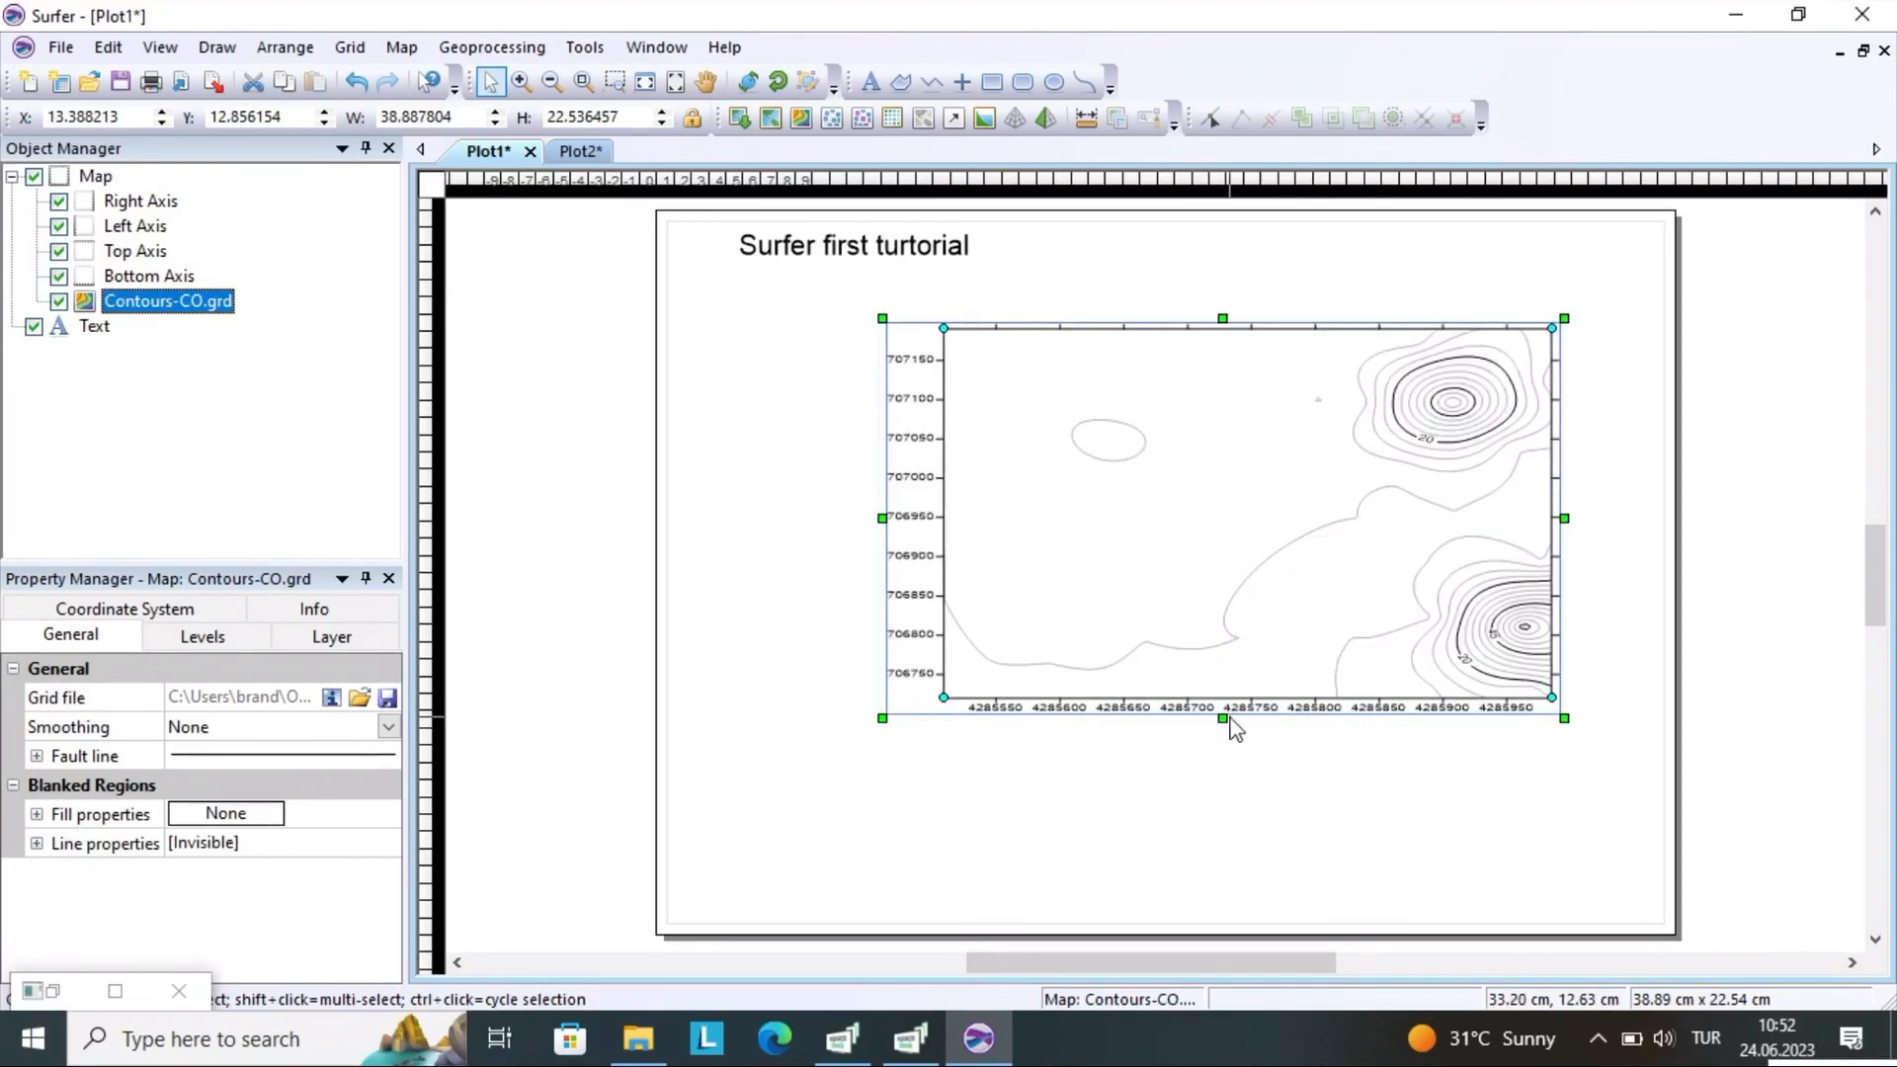
{"action": "left_click_drag", "start_coordinate": [1224, 718], "coordinate": [1224, 894]}
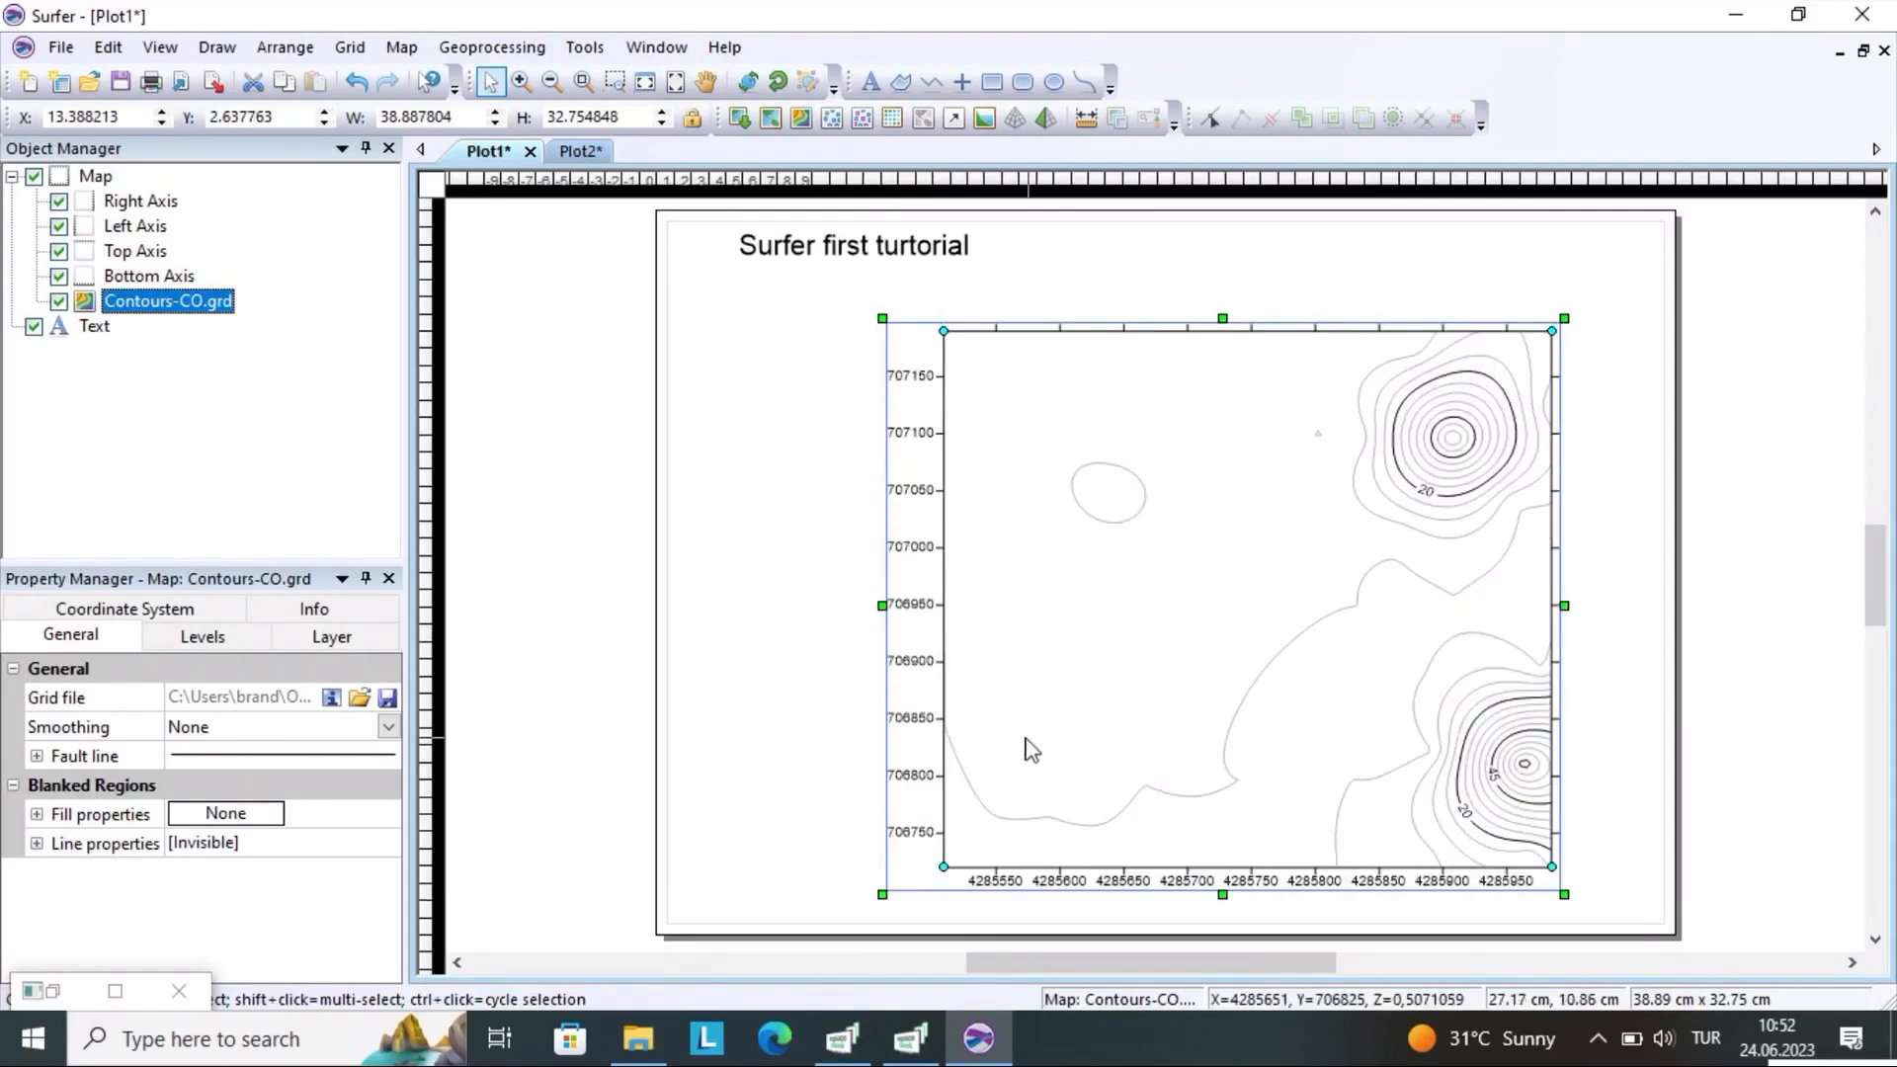
{"action": "left_click_drag", "start_coordinate": [1300, 562], "coordinate": [1213, 517]}
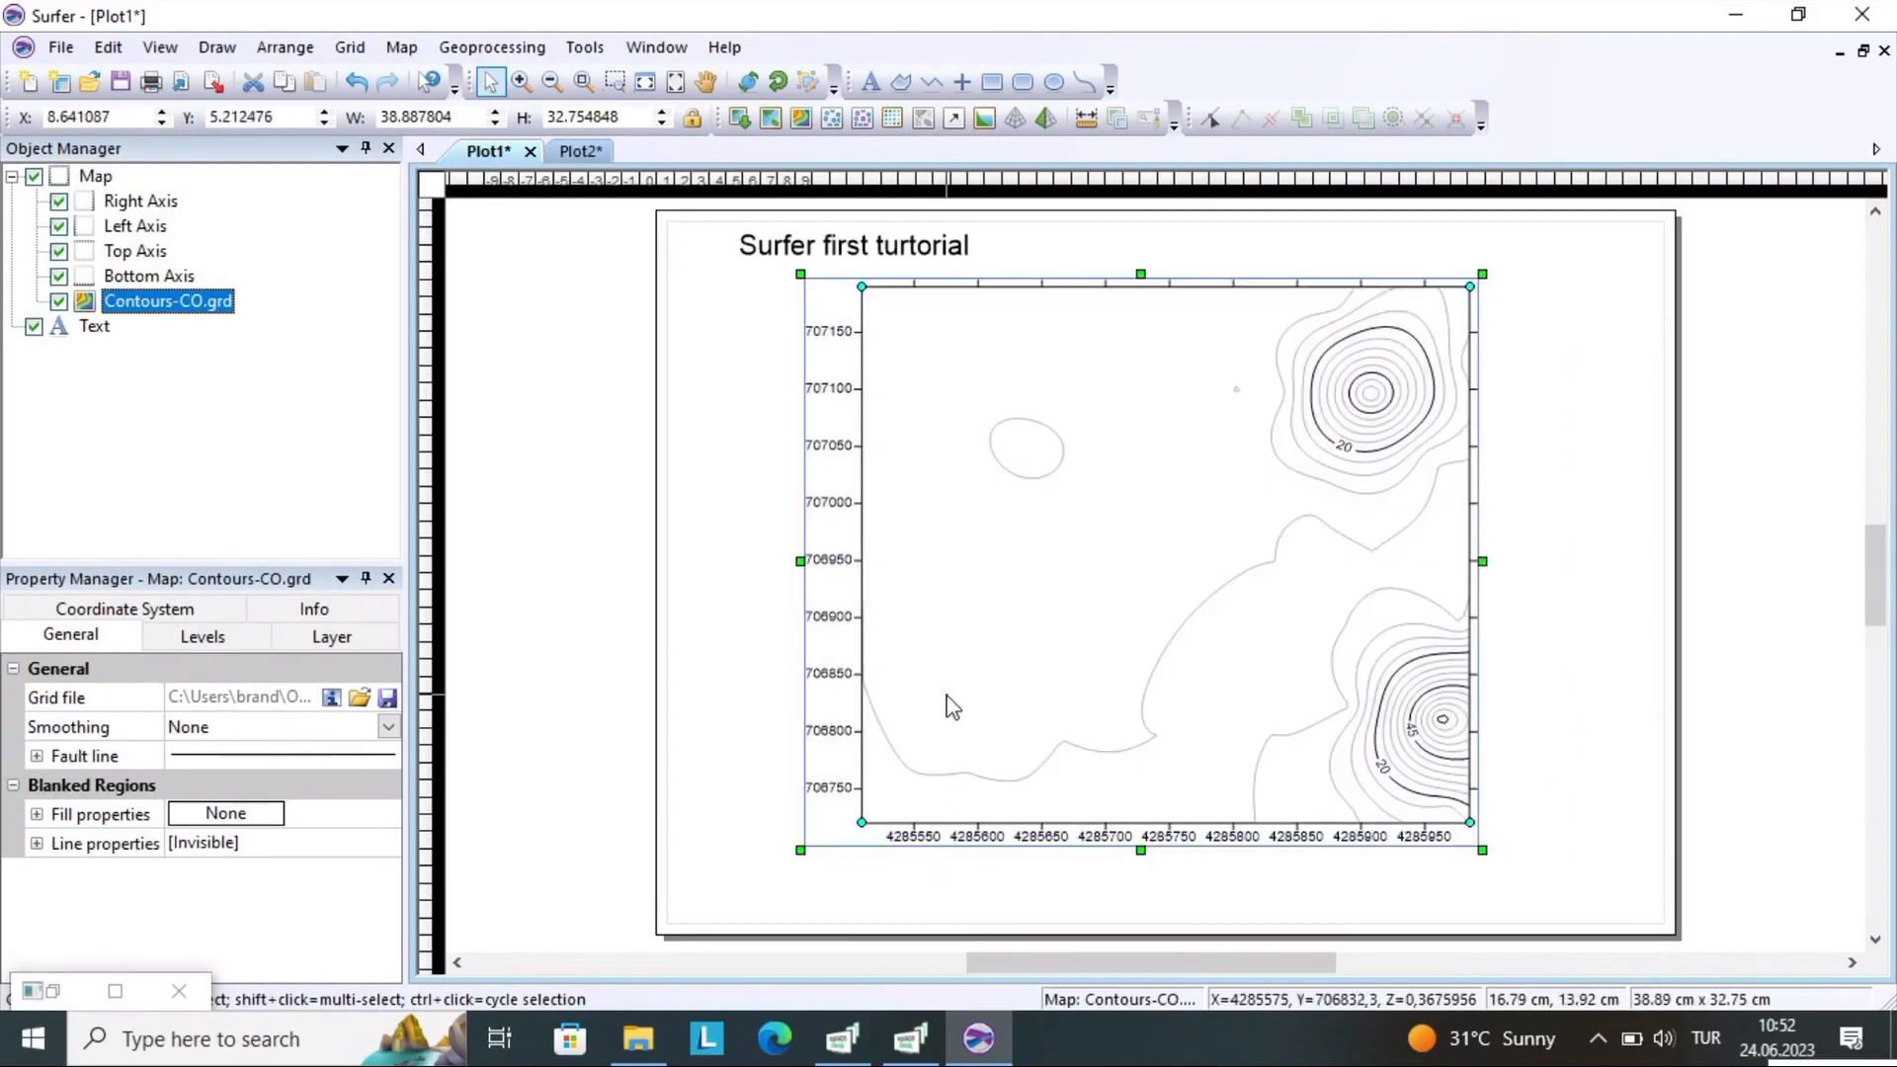
{"action": "left_click", "coordinate": [691, 541]}
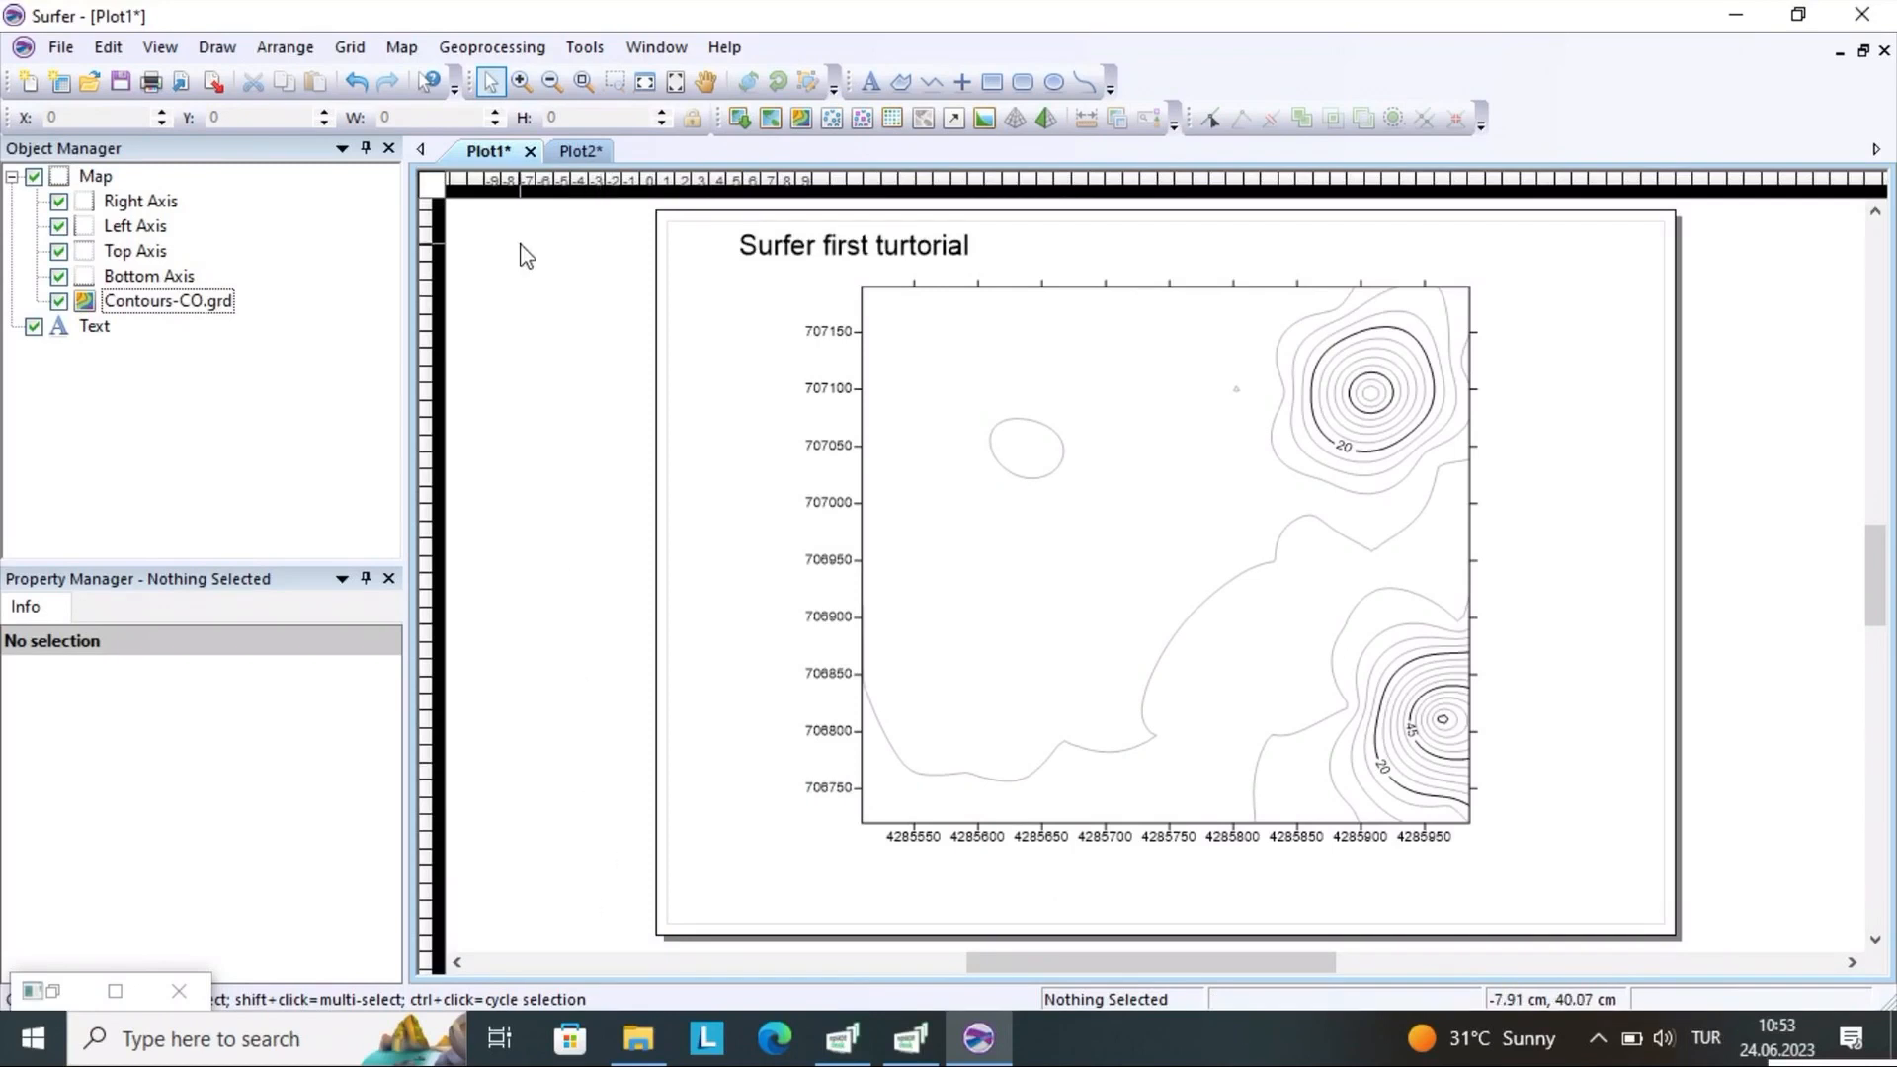
Start a new plot document and load the CO data file for gridding there
{"action": "left_click", "coordinate": [29, 84]}
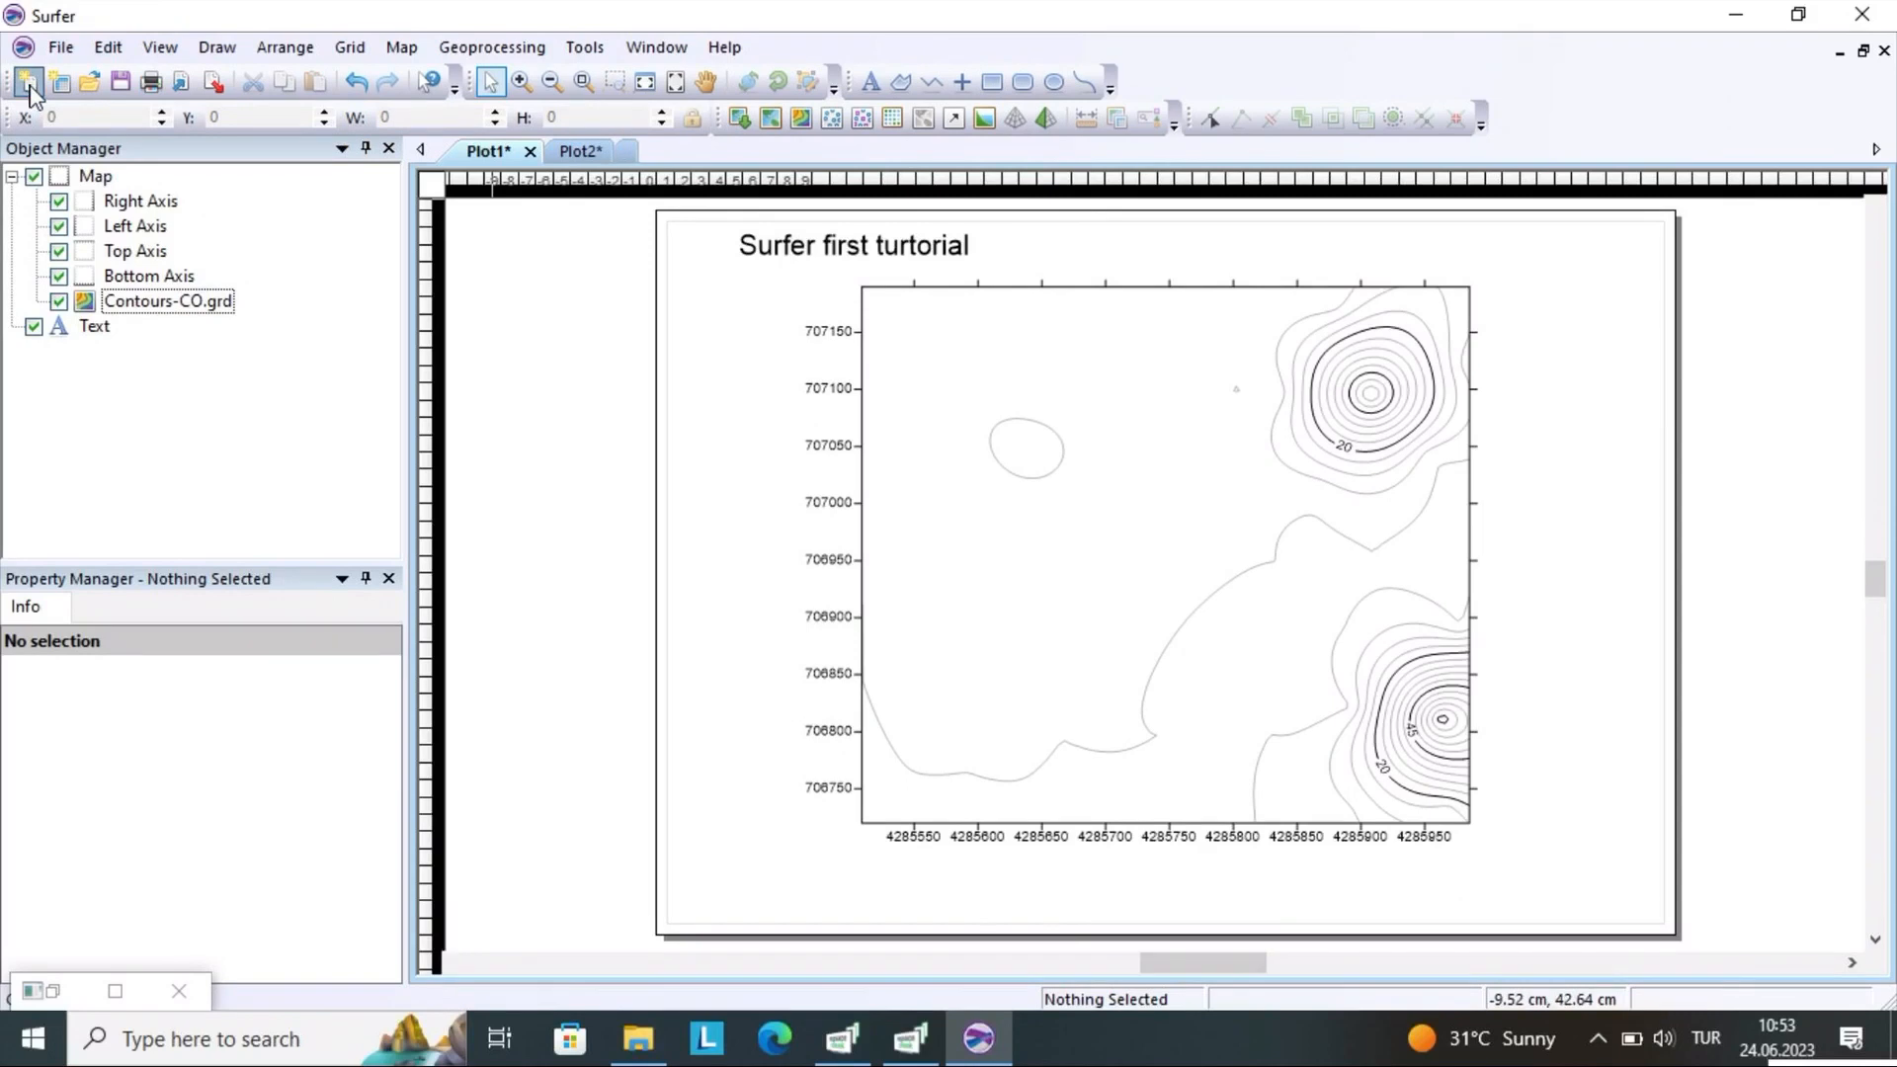
{"action": "left_click", "coordinate": [352, 47]}
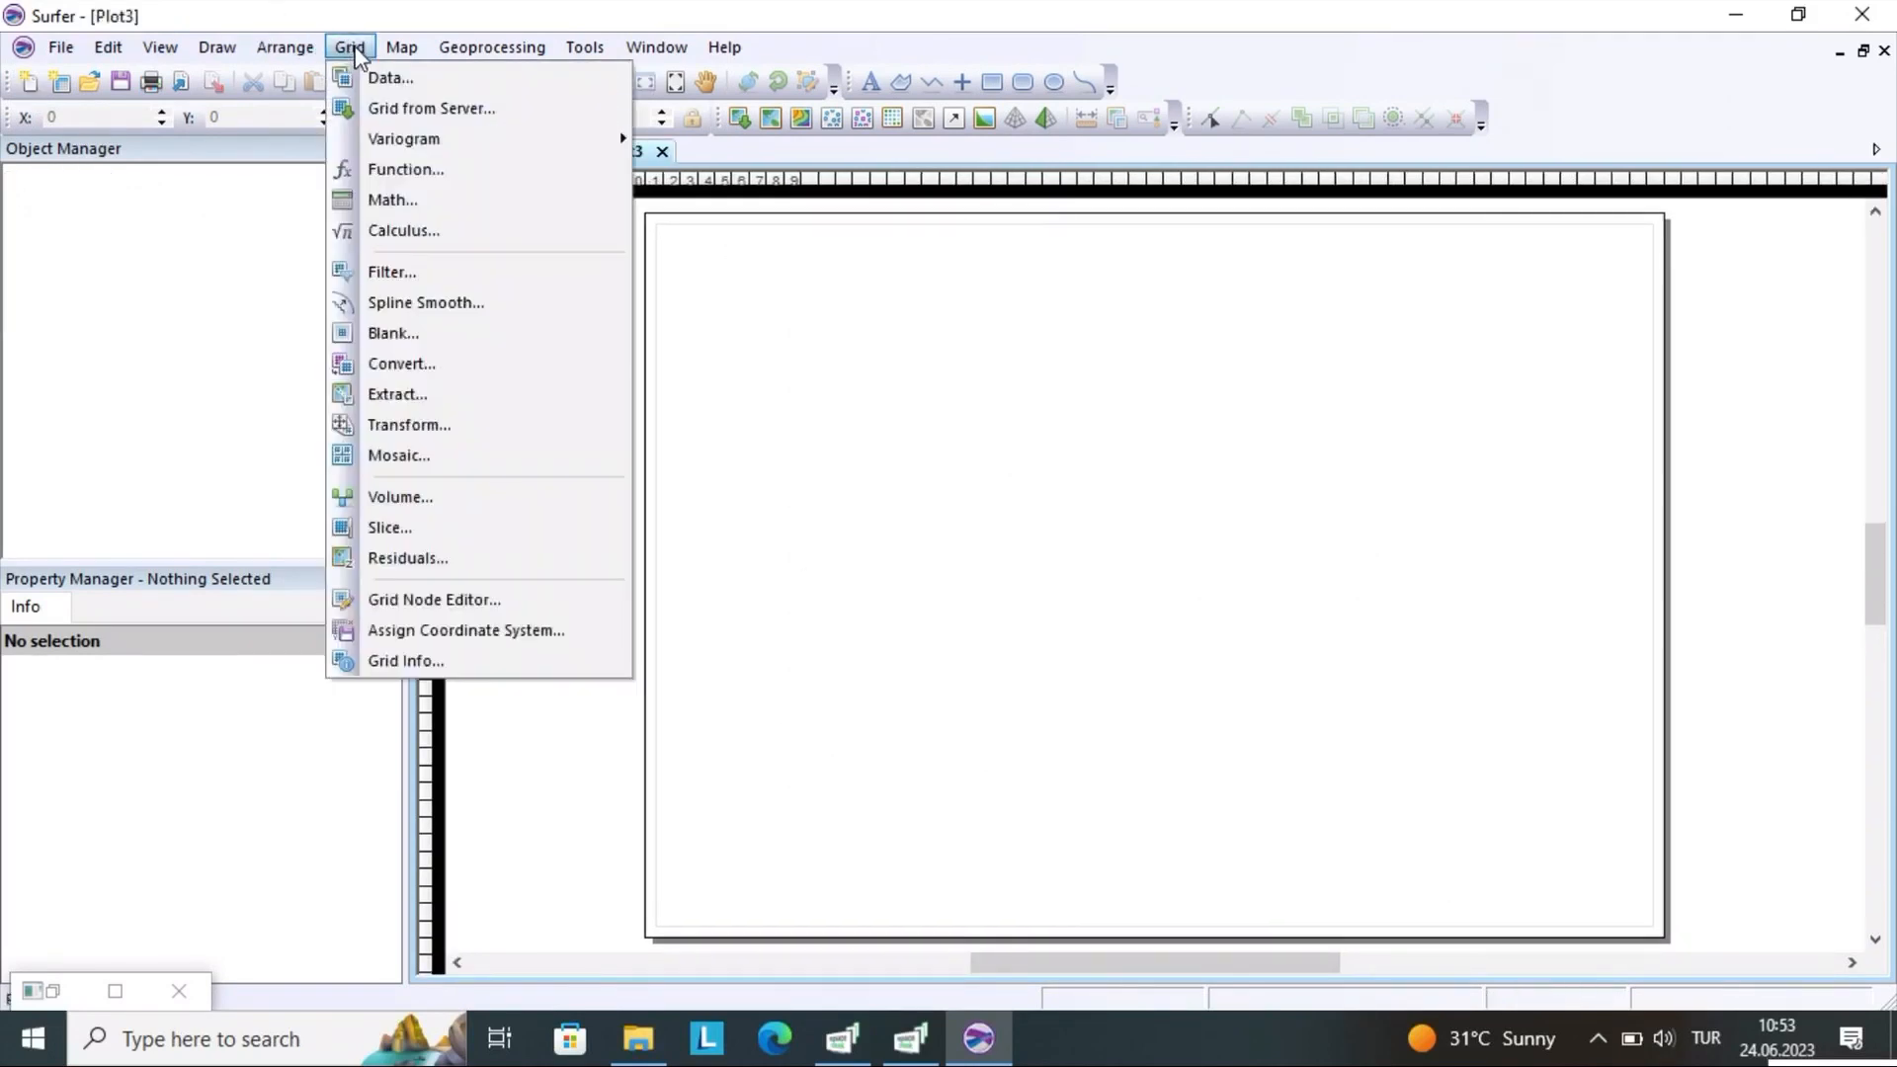
{"action": "left_click", "coordinate": [376, 83]}
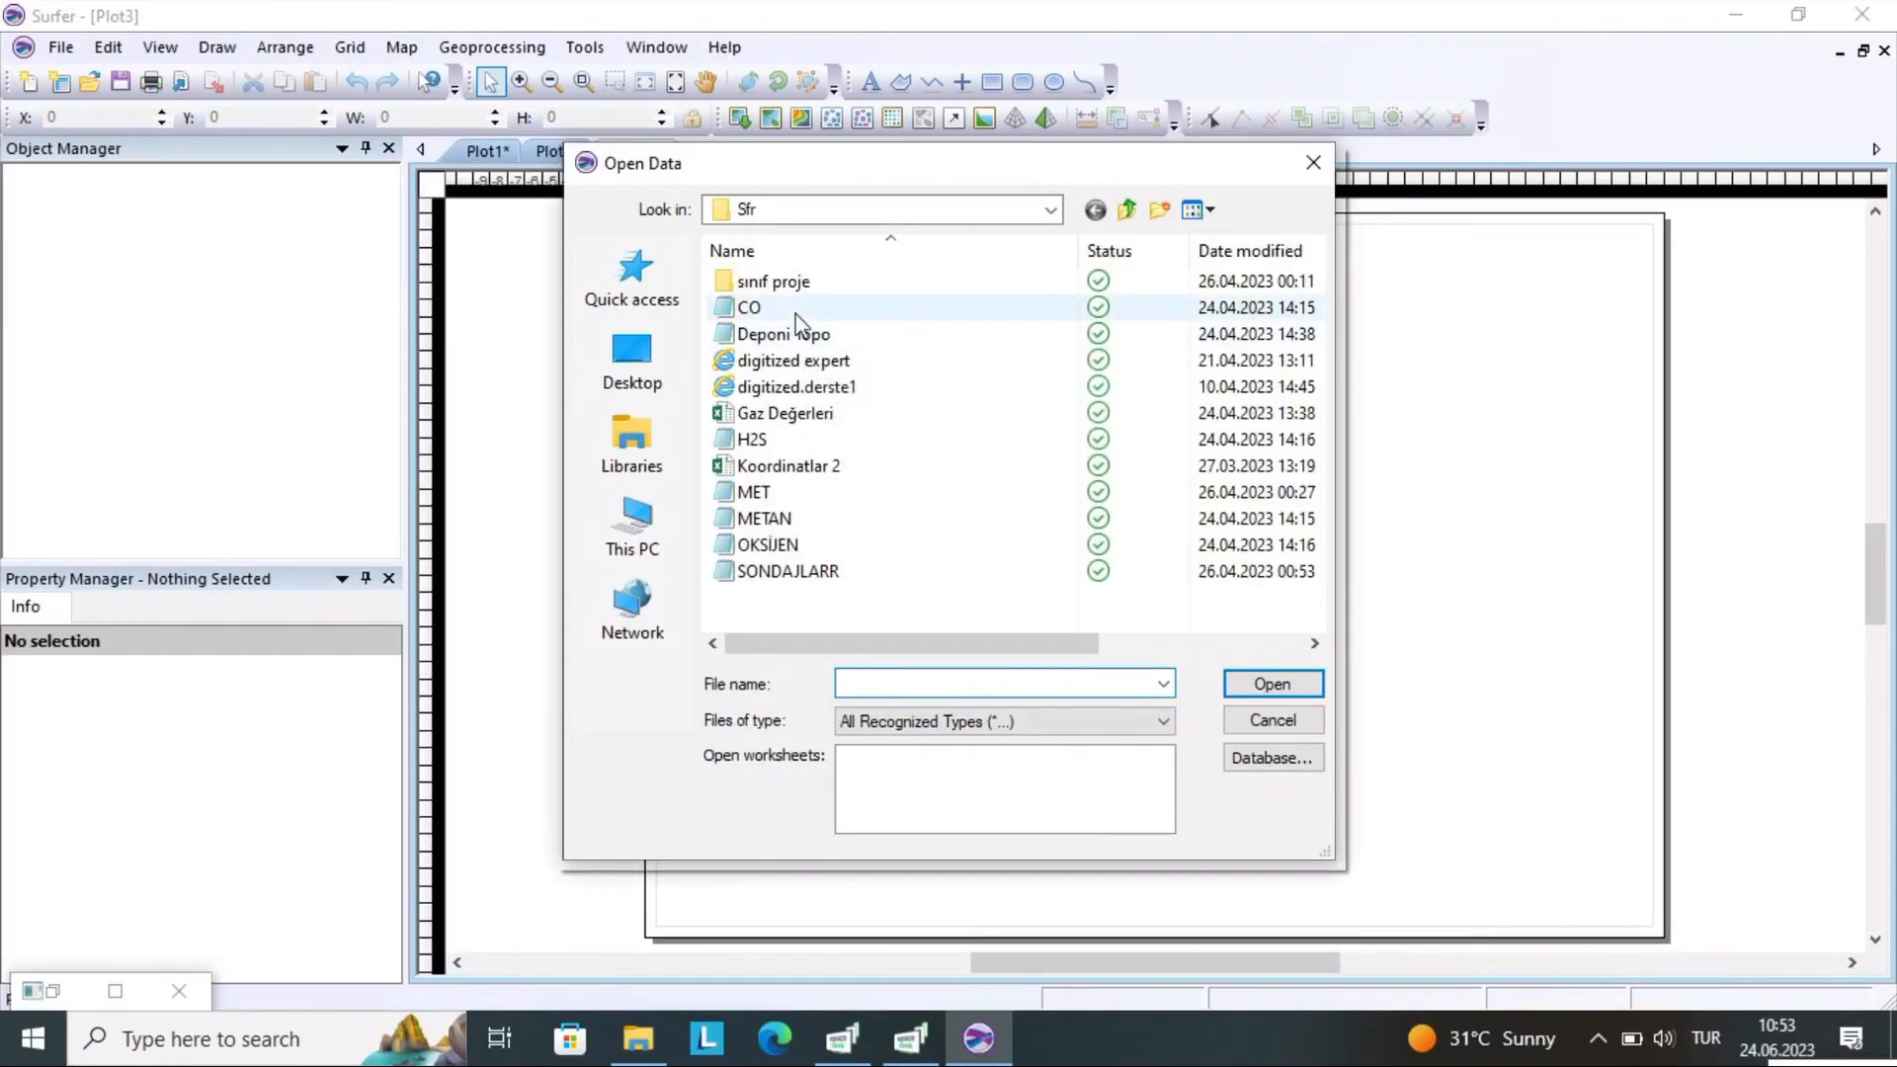
{"action": "left_click", "coordinate": [796, 314]}
{"action": "left_click", "coordinate": [1275, 683]}
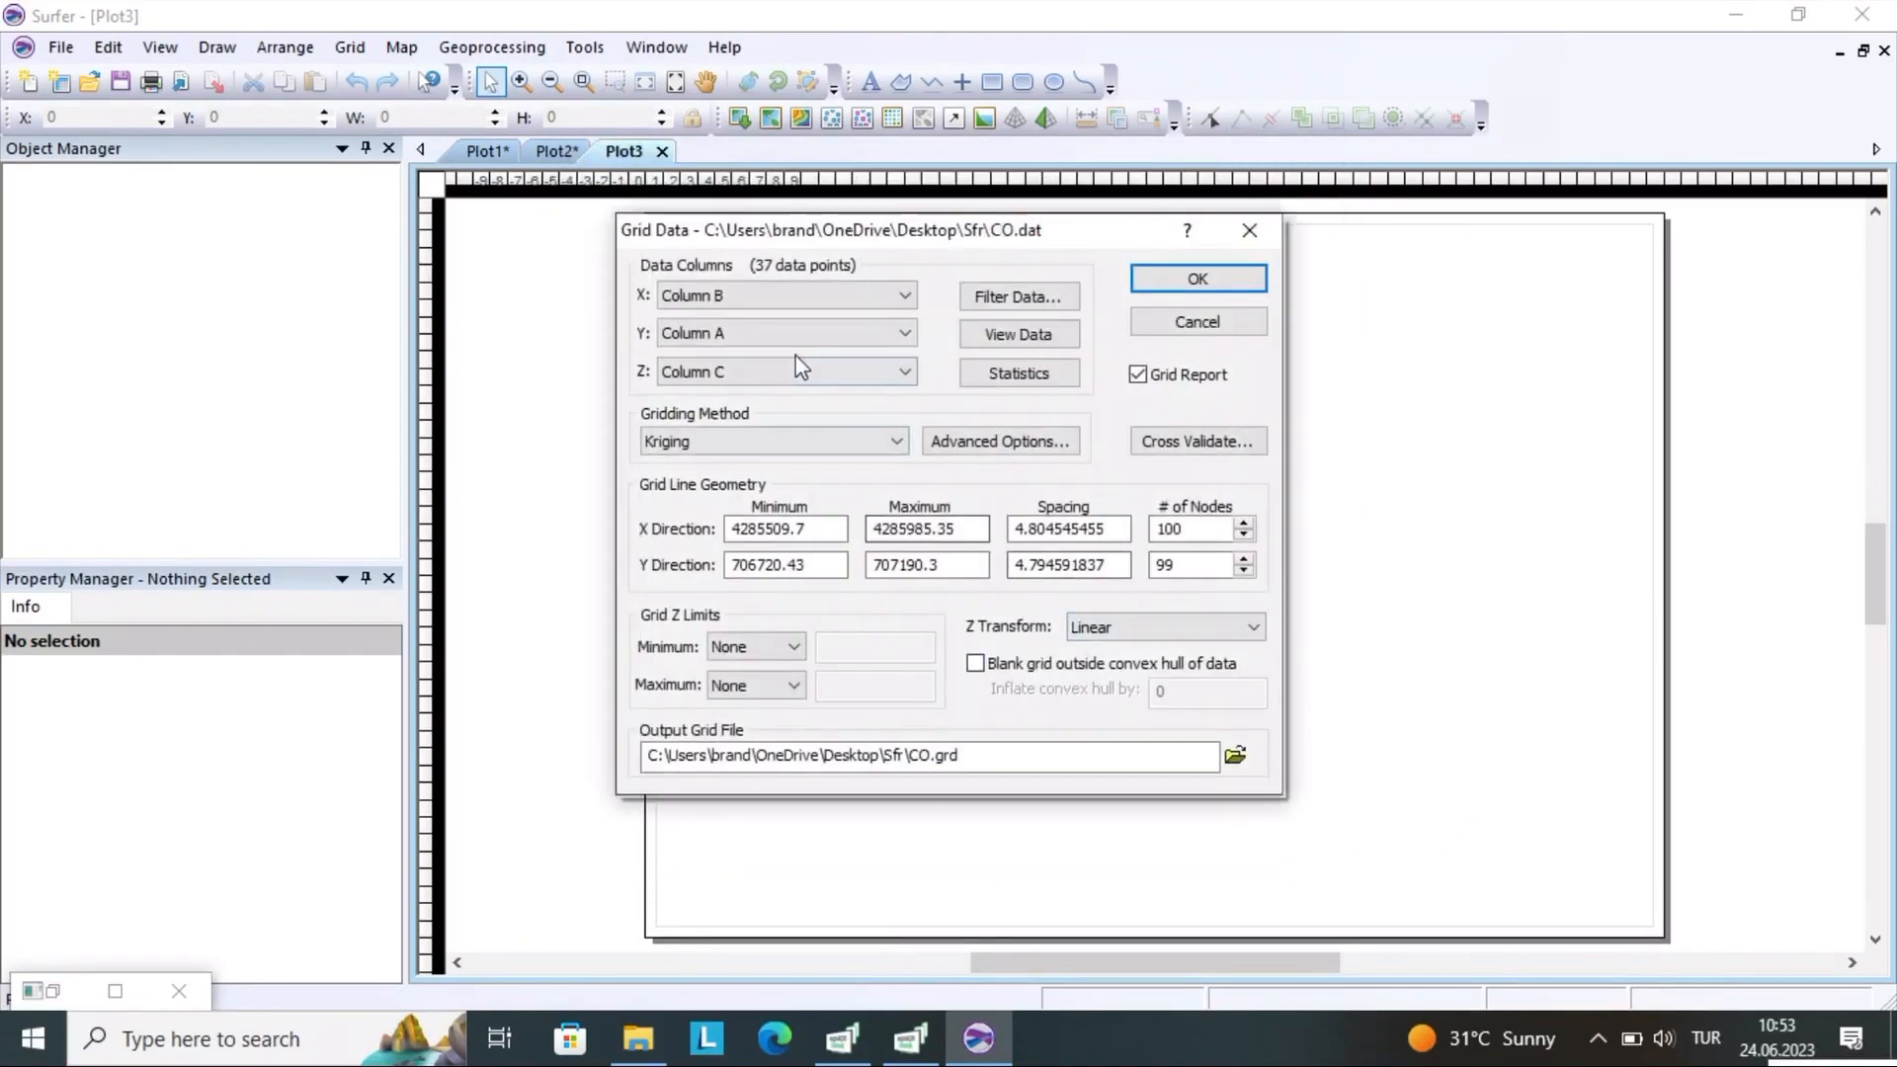
Grid the CO data with Column A as X and Column B as Y, overwriting the existing CO.grd file
{"action": "left_click", "coordinate": [777, 294]}
{"action": "left_click", "coordinate": [776, 332]}
{"action": "left_click", "coordinate": [777, 332]}
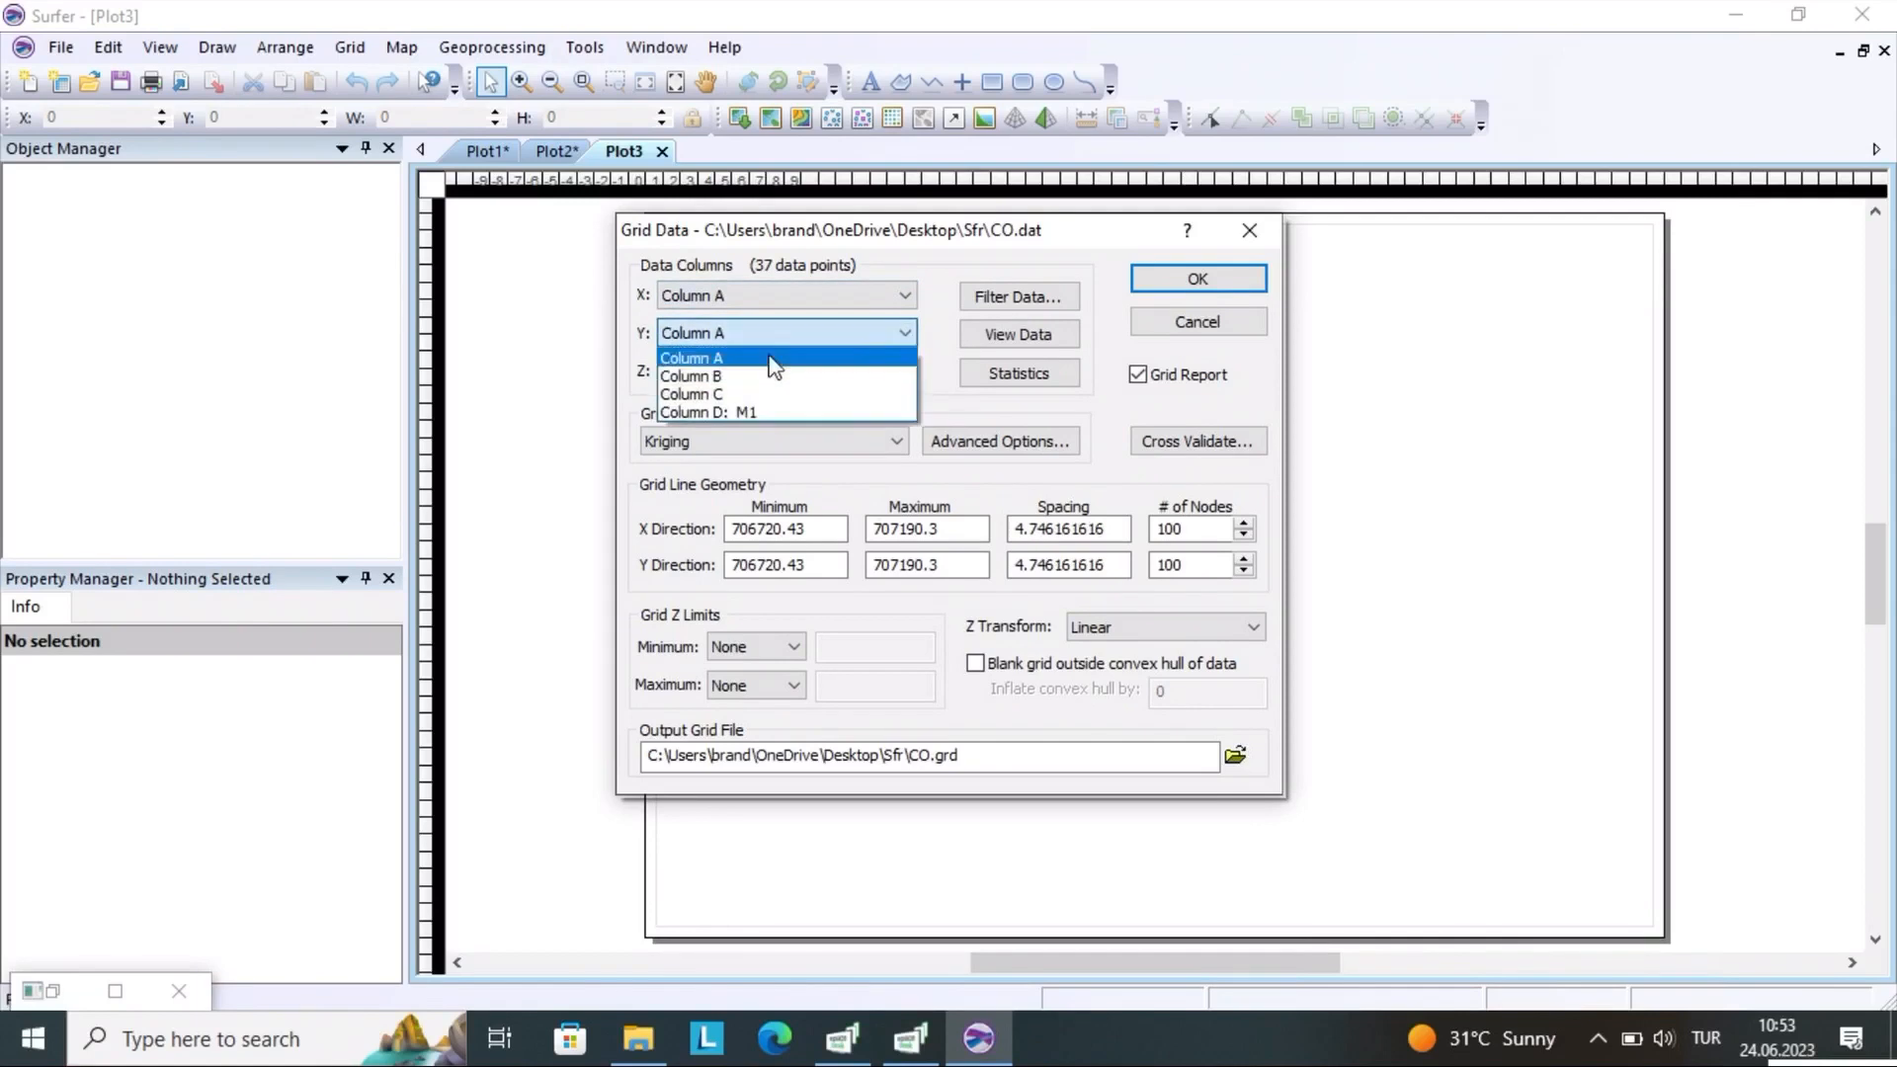
{"action": "left_click", "coordinate": [776, 359]}
{"action": "left_click", "coordinate": [786, 332]}
{"action": "left_click", "coordinate": [775, 371]}
{"action": "left_click", "coordinate": [1165, 286]}
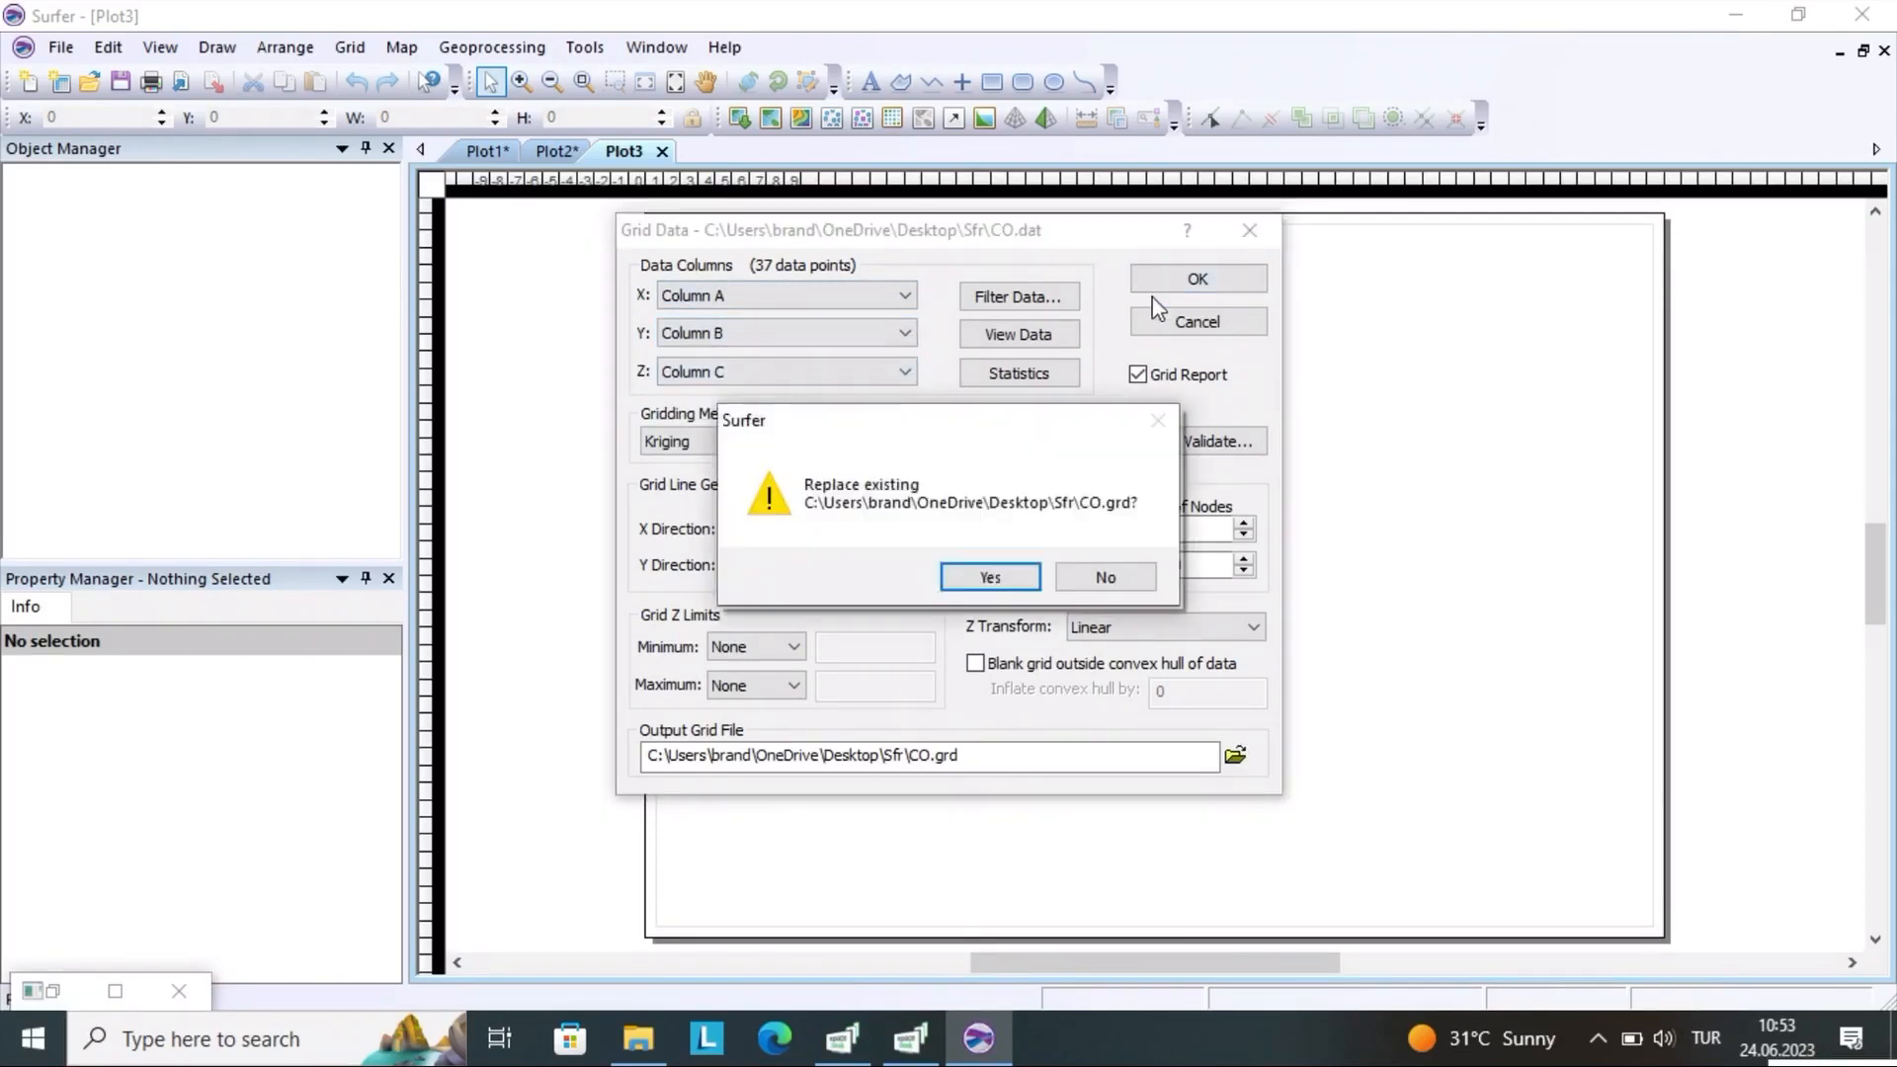
{"action": "left_click", "coordinate": [990, 576]}
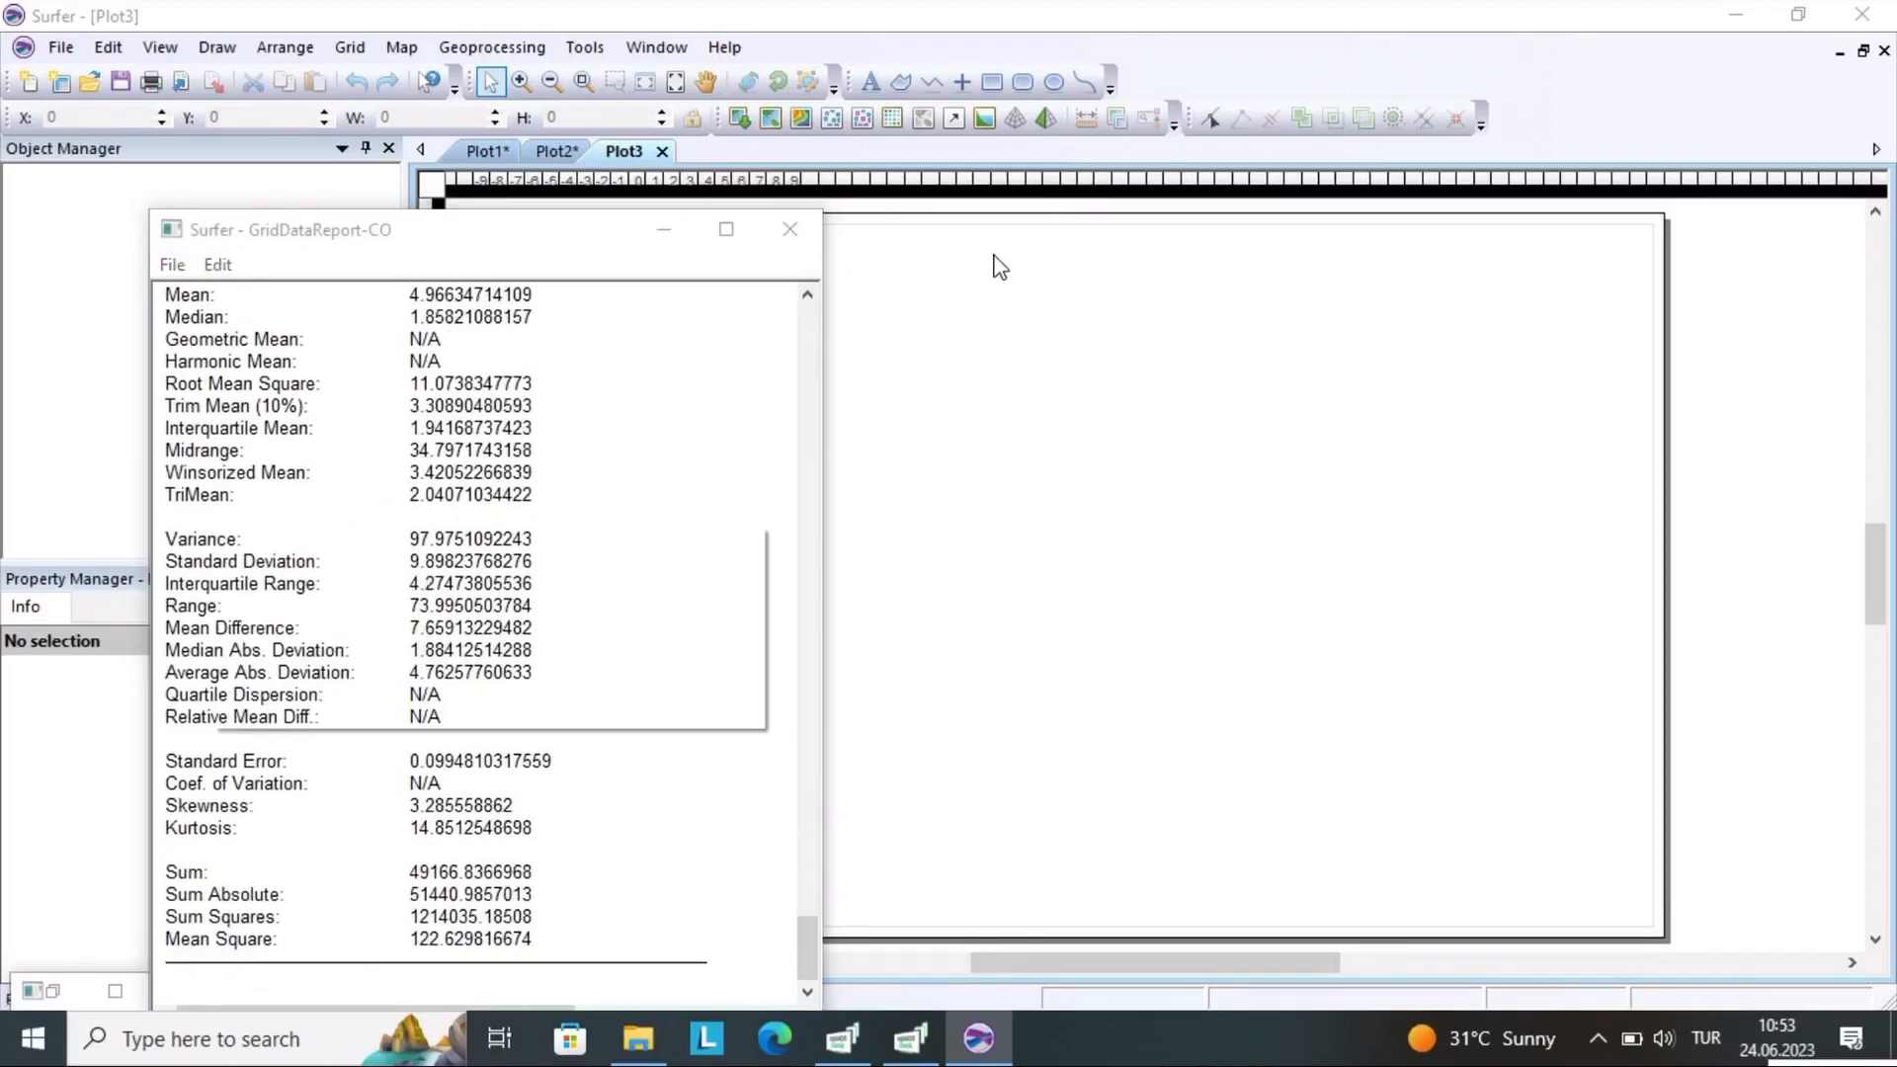
Dismiss the gridding completion notice and close the gridding report without saving it
{"action": "left_click", "coordinate": [681, 707]}
{"action": "left_click", "coordinate": [804, 229]}
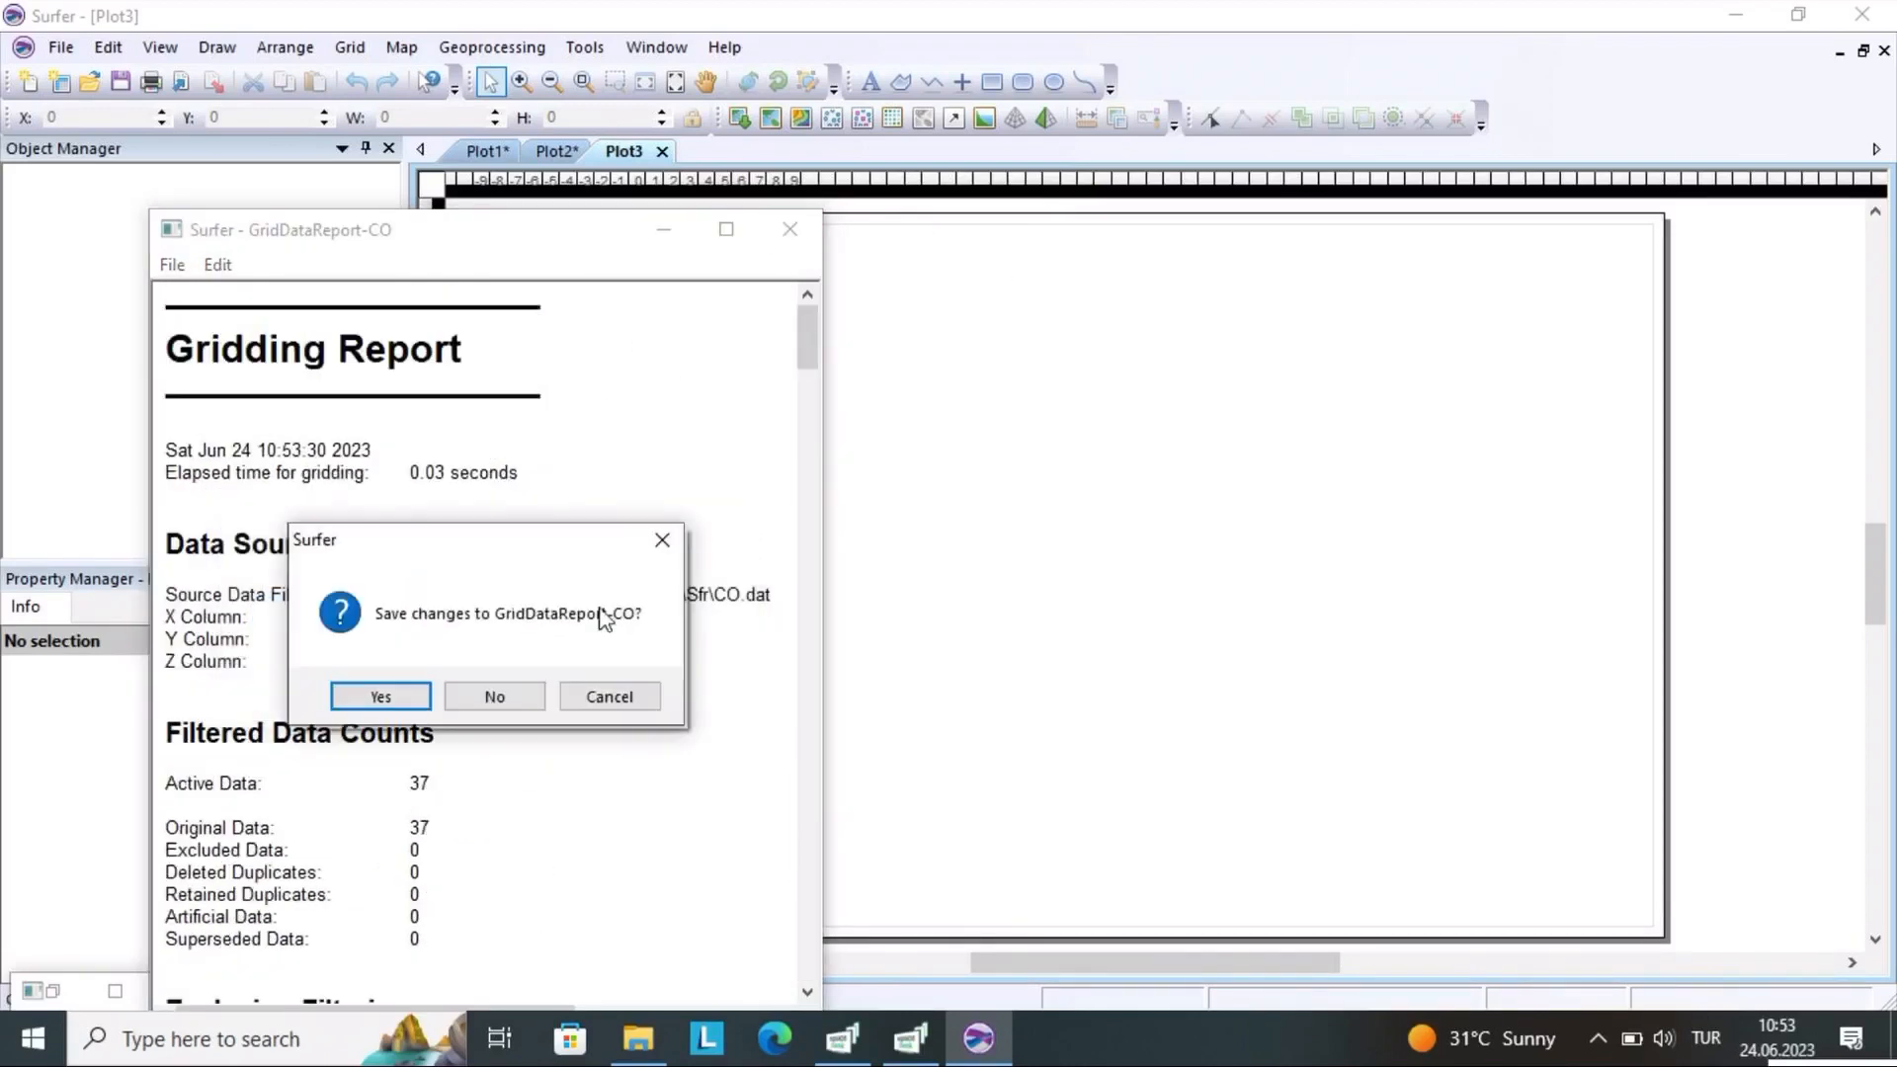
{"action": "left_click", "coordinate": [494, 697]}
Create a new contour map in Plot3 from the regenerated CO grid file
{"action": "left_click", "coordinate": [401, 47]}
{"action": "mouse_move", "coordinate": [439, 77]}
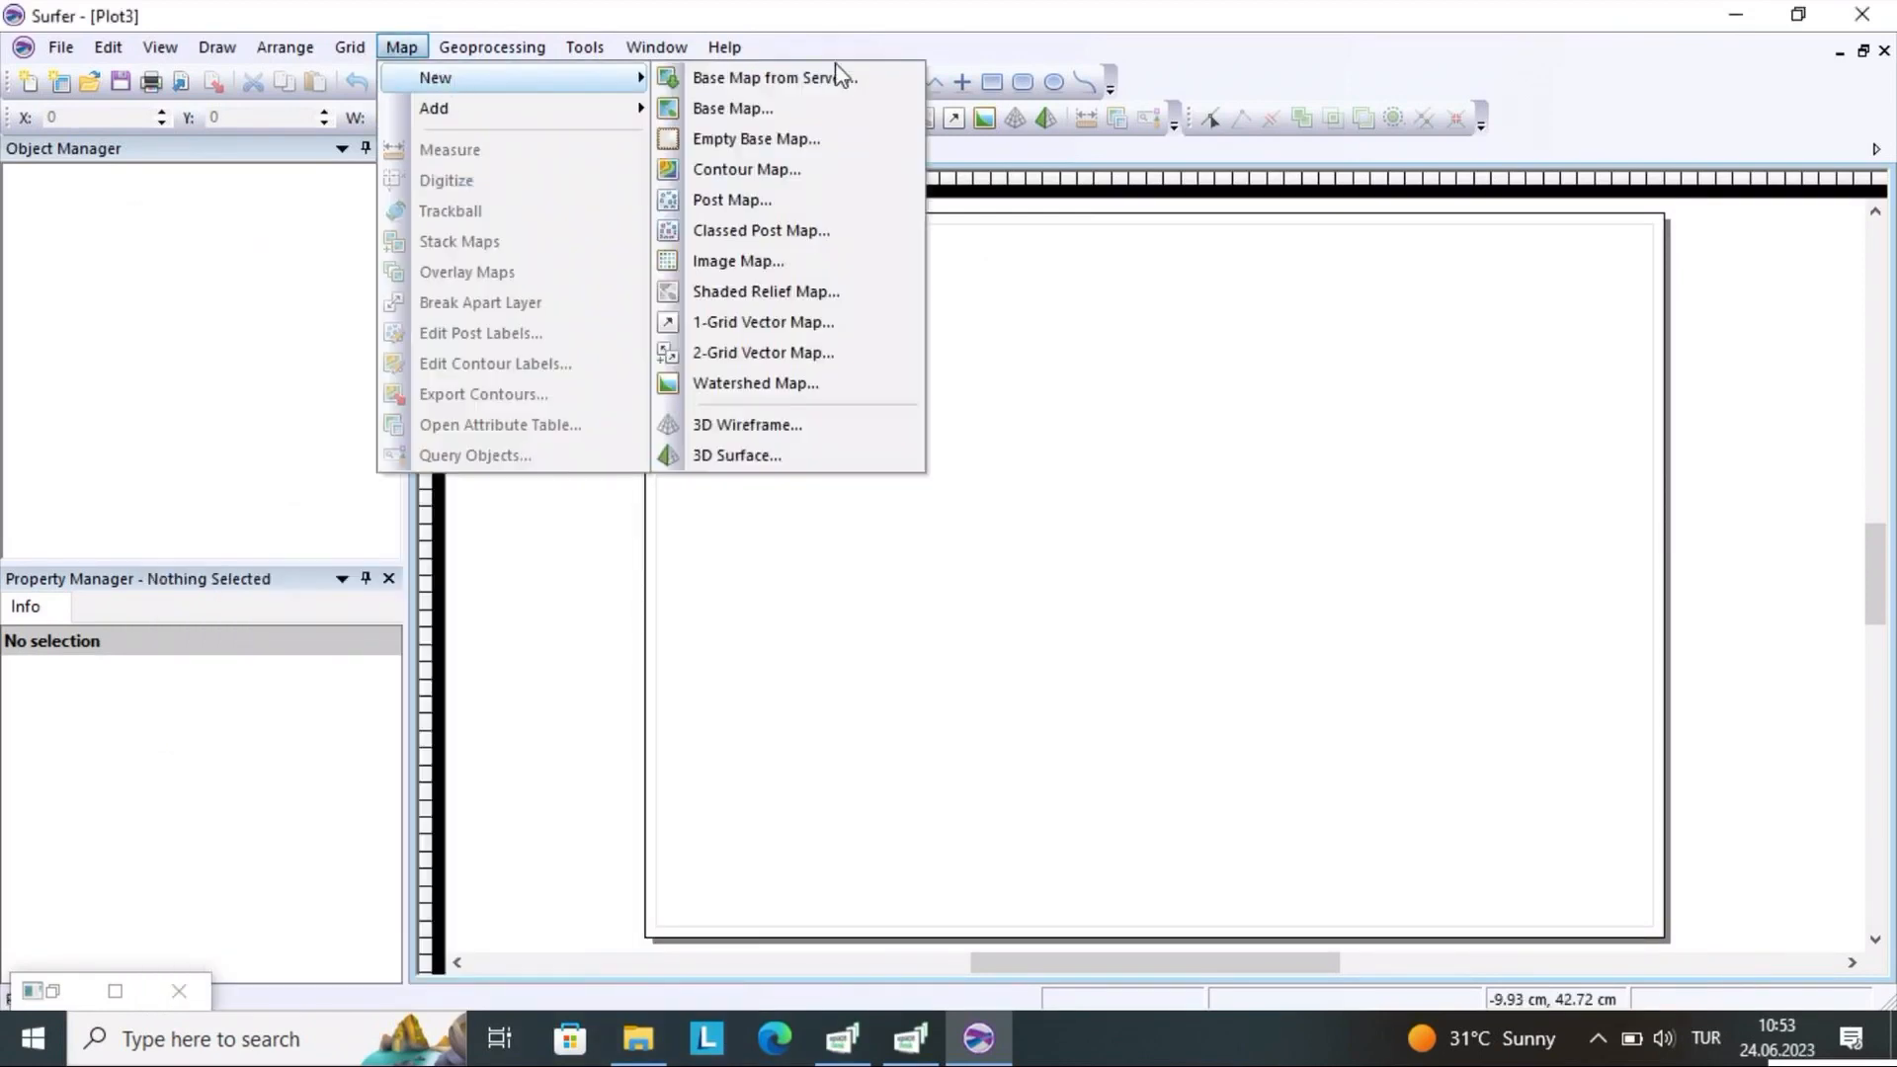
{"action": "left_click", "coordinate": [743, 179]}
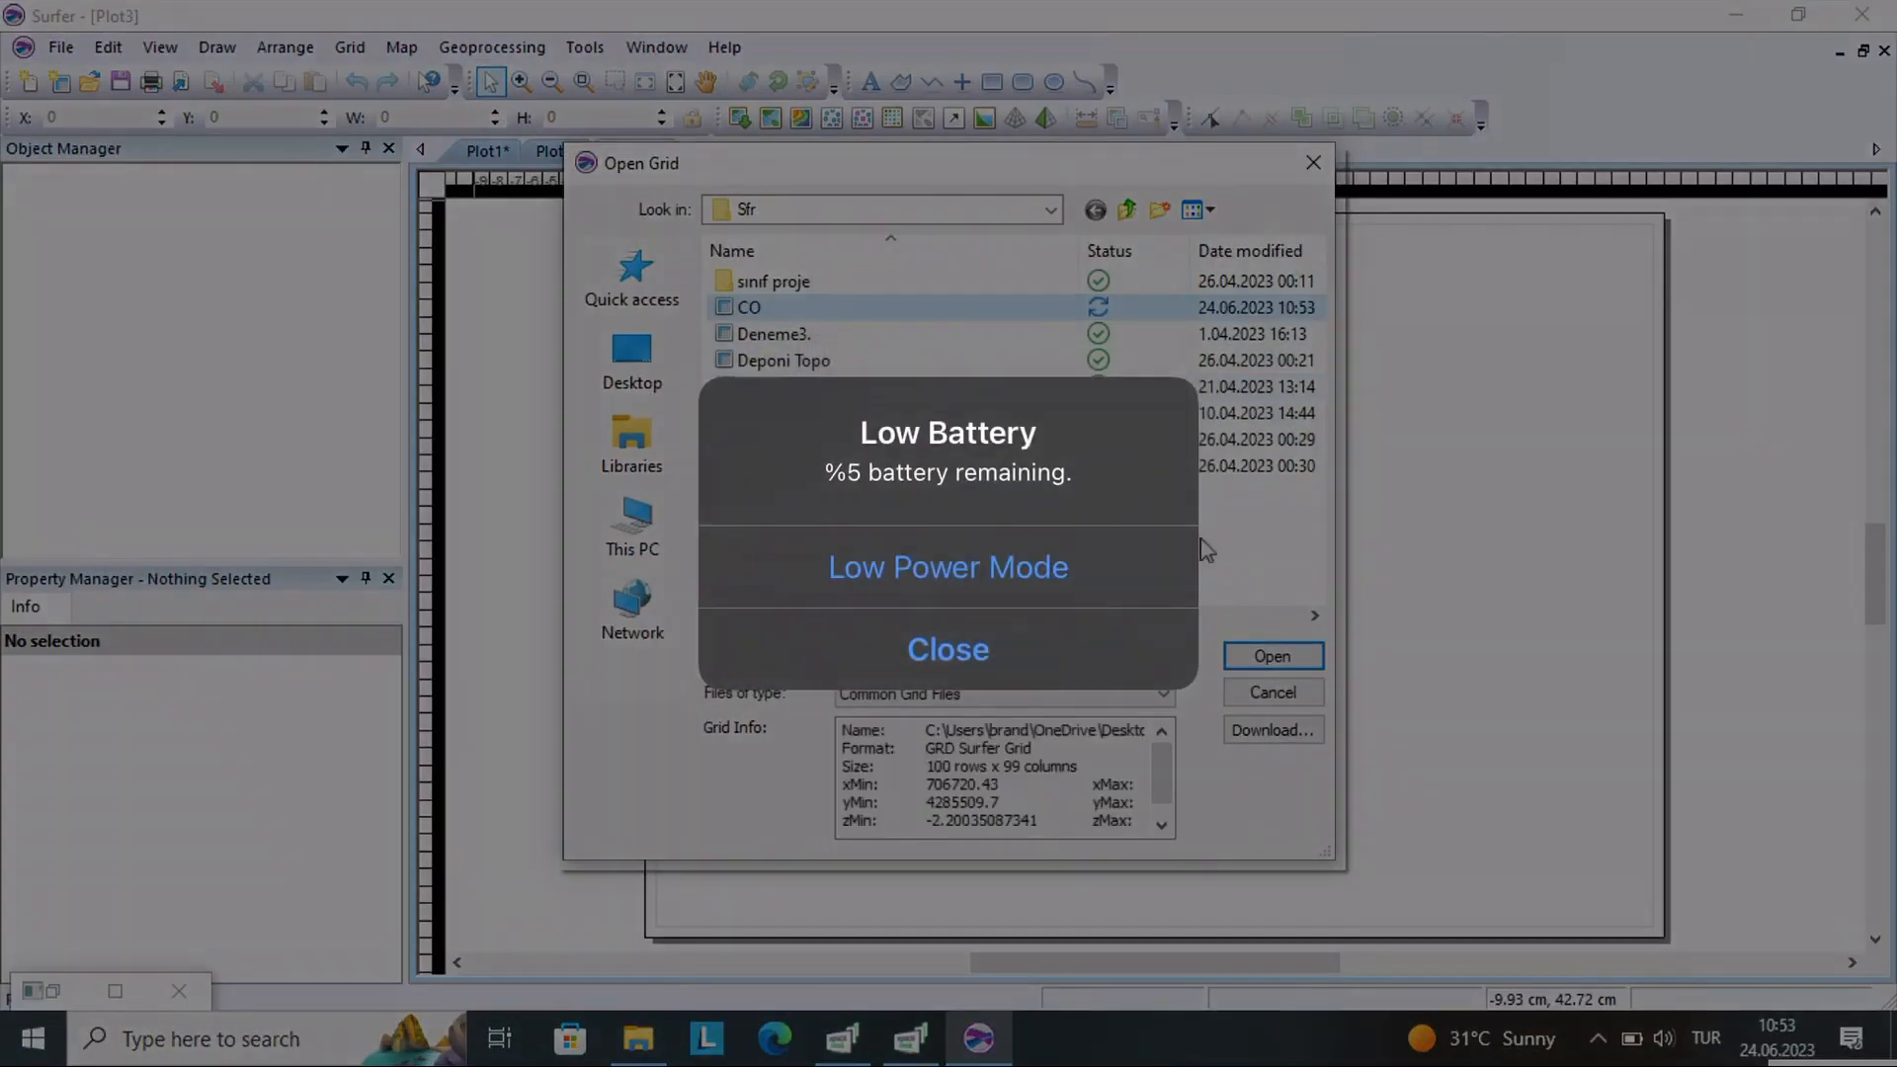
{"action": "left_click", "coordinate": [1271, 656]}
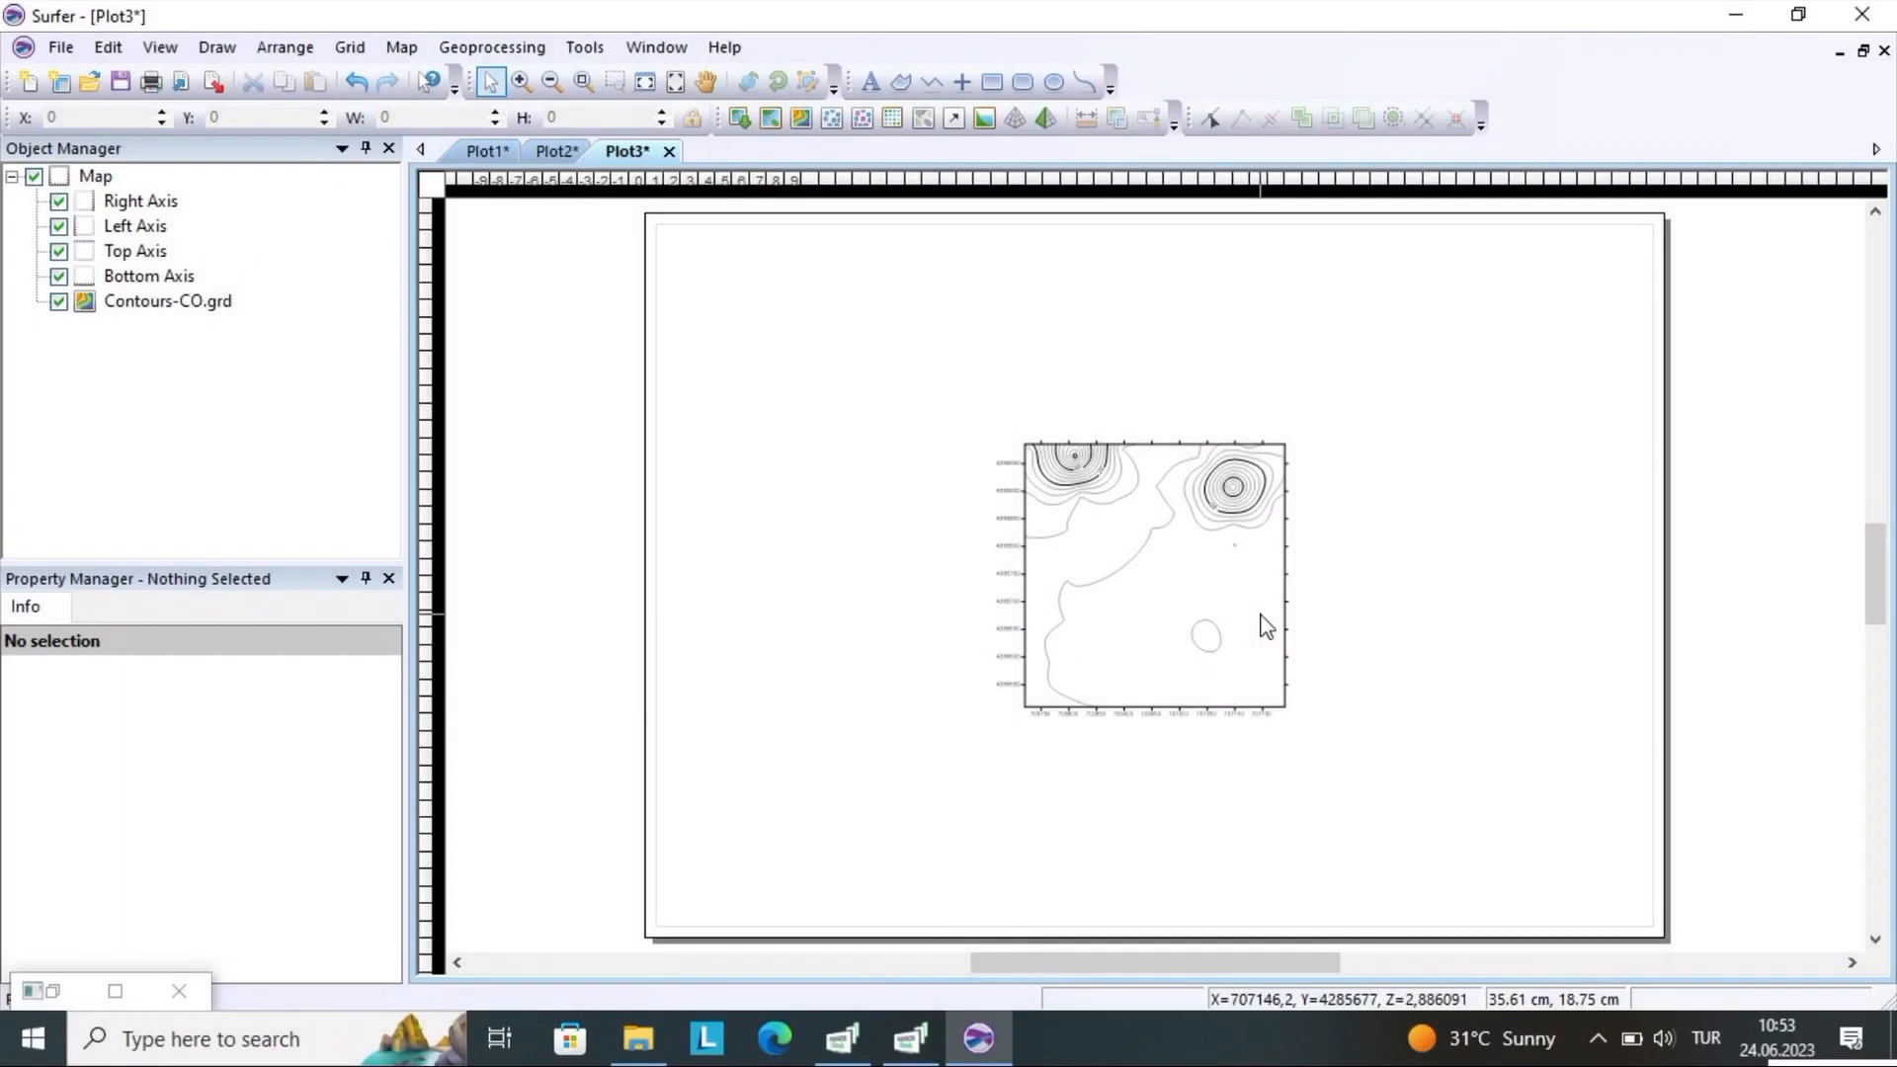
Enlarge the Plot3 contour map to about 29.6 by 29.8 cm
{"action": "left_click", "coordinate": [1109, 538]}
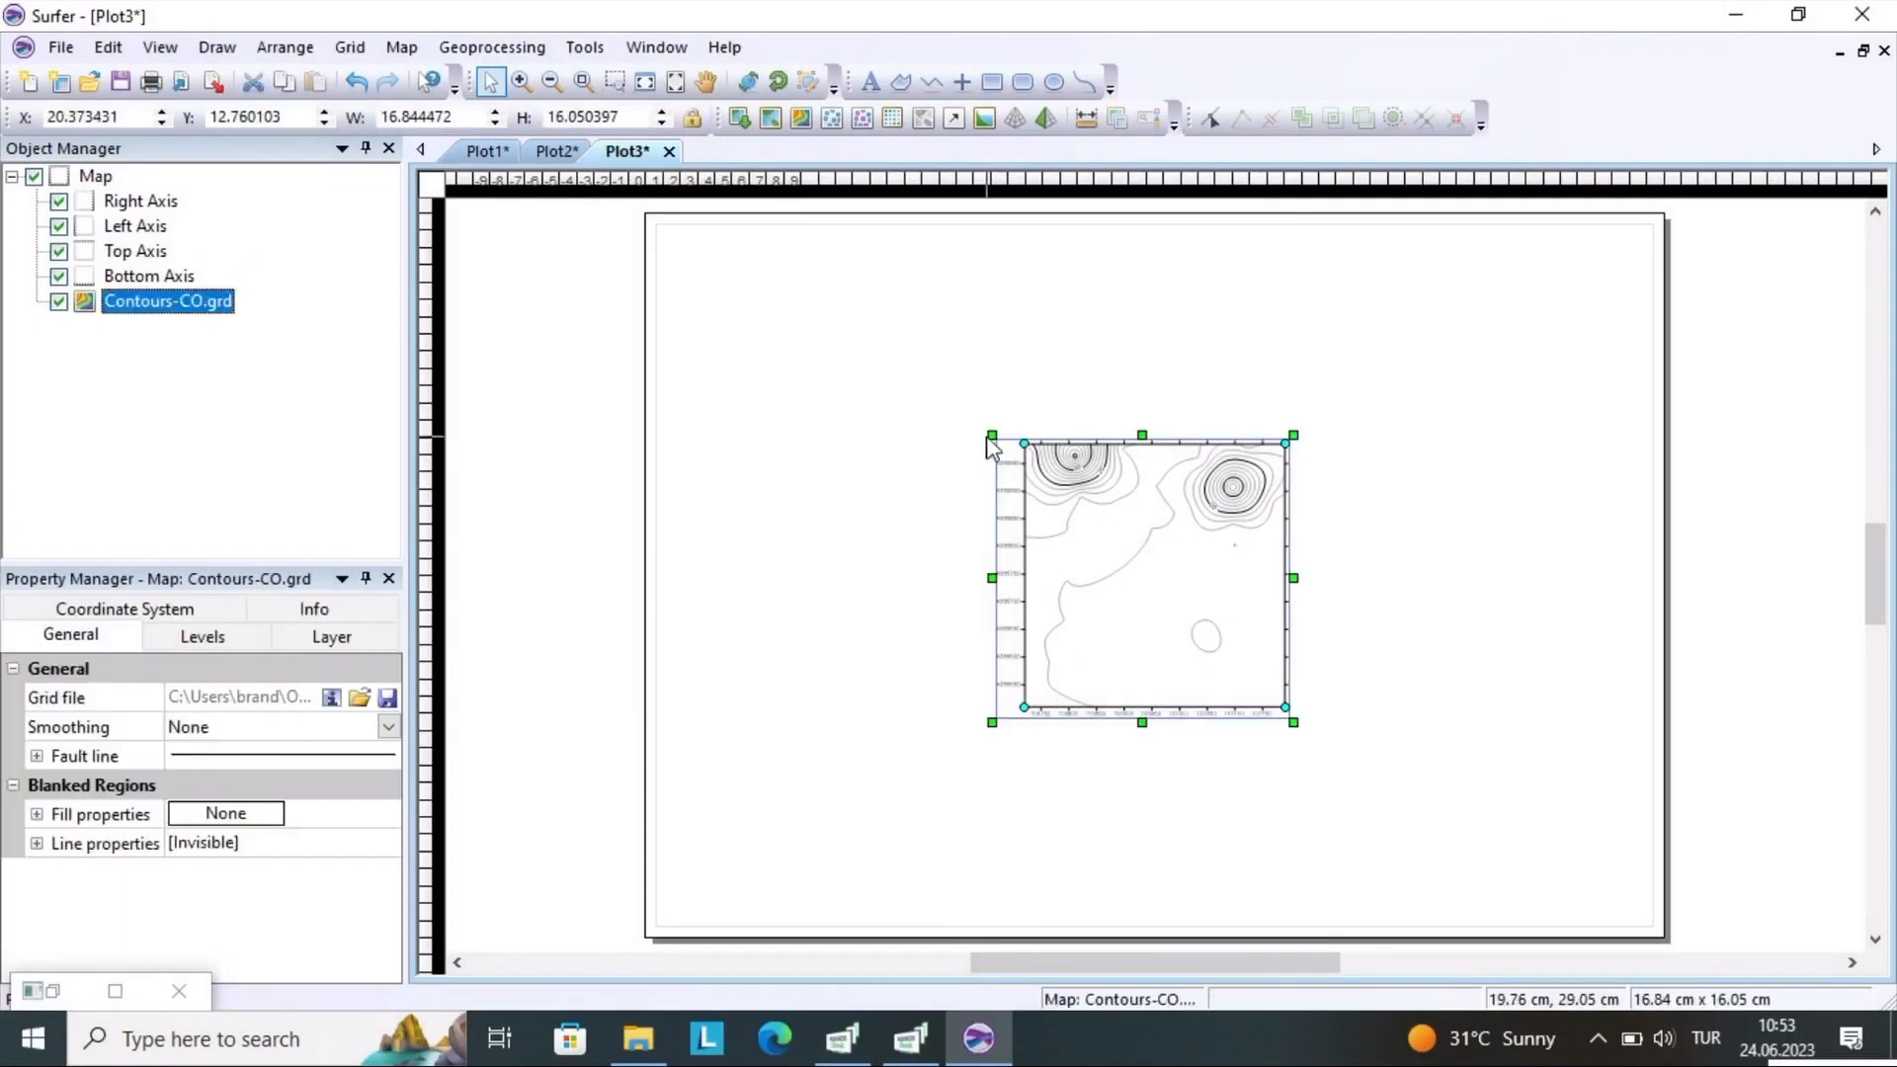
{"action": "left_click_drag", "start_coordinate": [992, 435], "coordinate": [658, 348]}
{"action": "left_click_drag", "start_coordinate": [1293, 540], "coordinate": [1429, 541]}
{"action": "left_click_drag", "start_coordinate": [1167, 725], "coordinate": [1196, 876]}
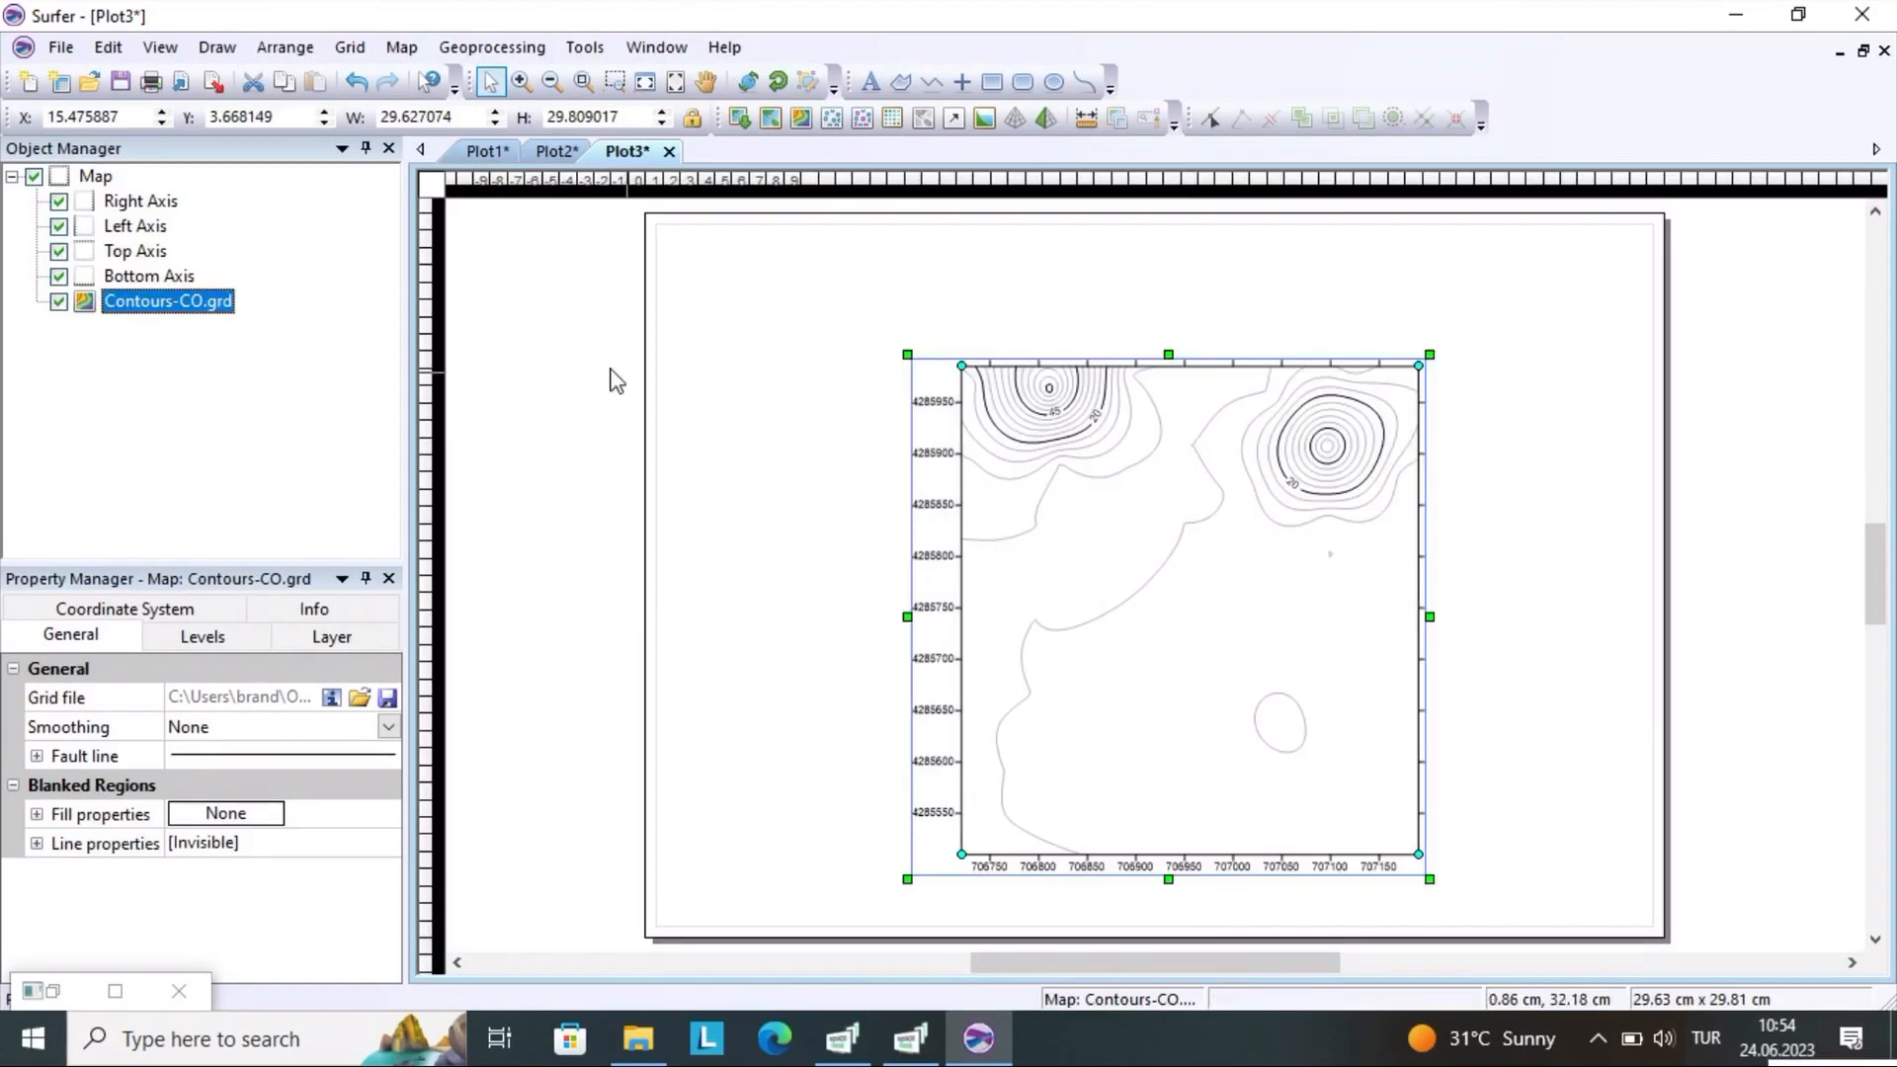
Compare the orientation and axis coordinates of the CO contour maps in Plot1 and Plot3
{"action": "left_click", "coordinate": [559, 153]}
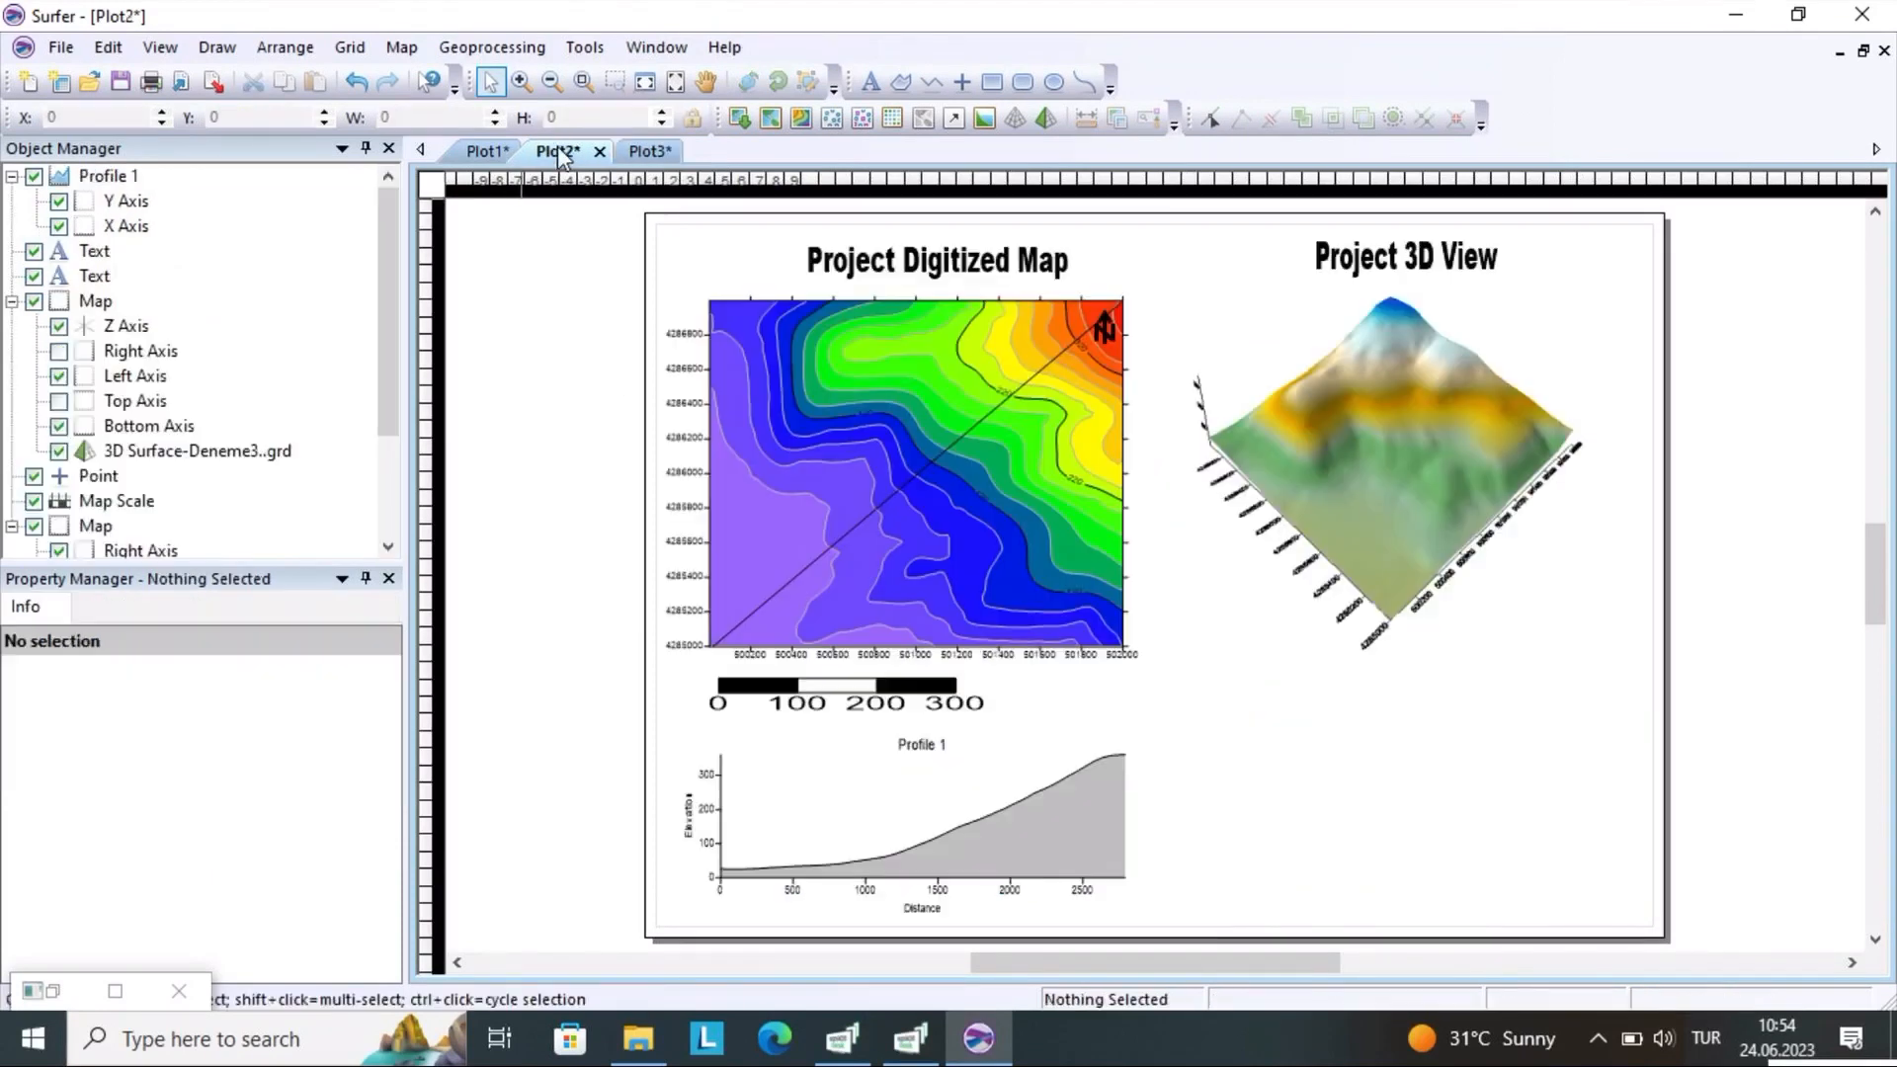
{"action": "left_click", "coordinate": [489, 153]}
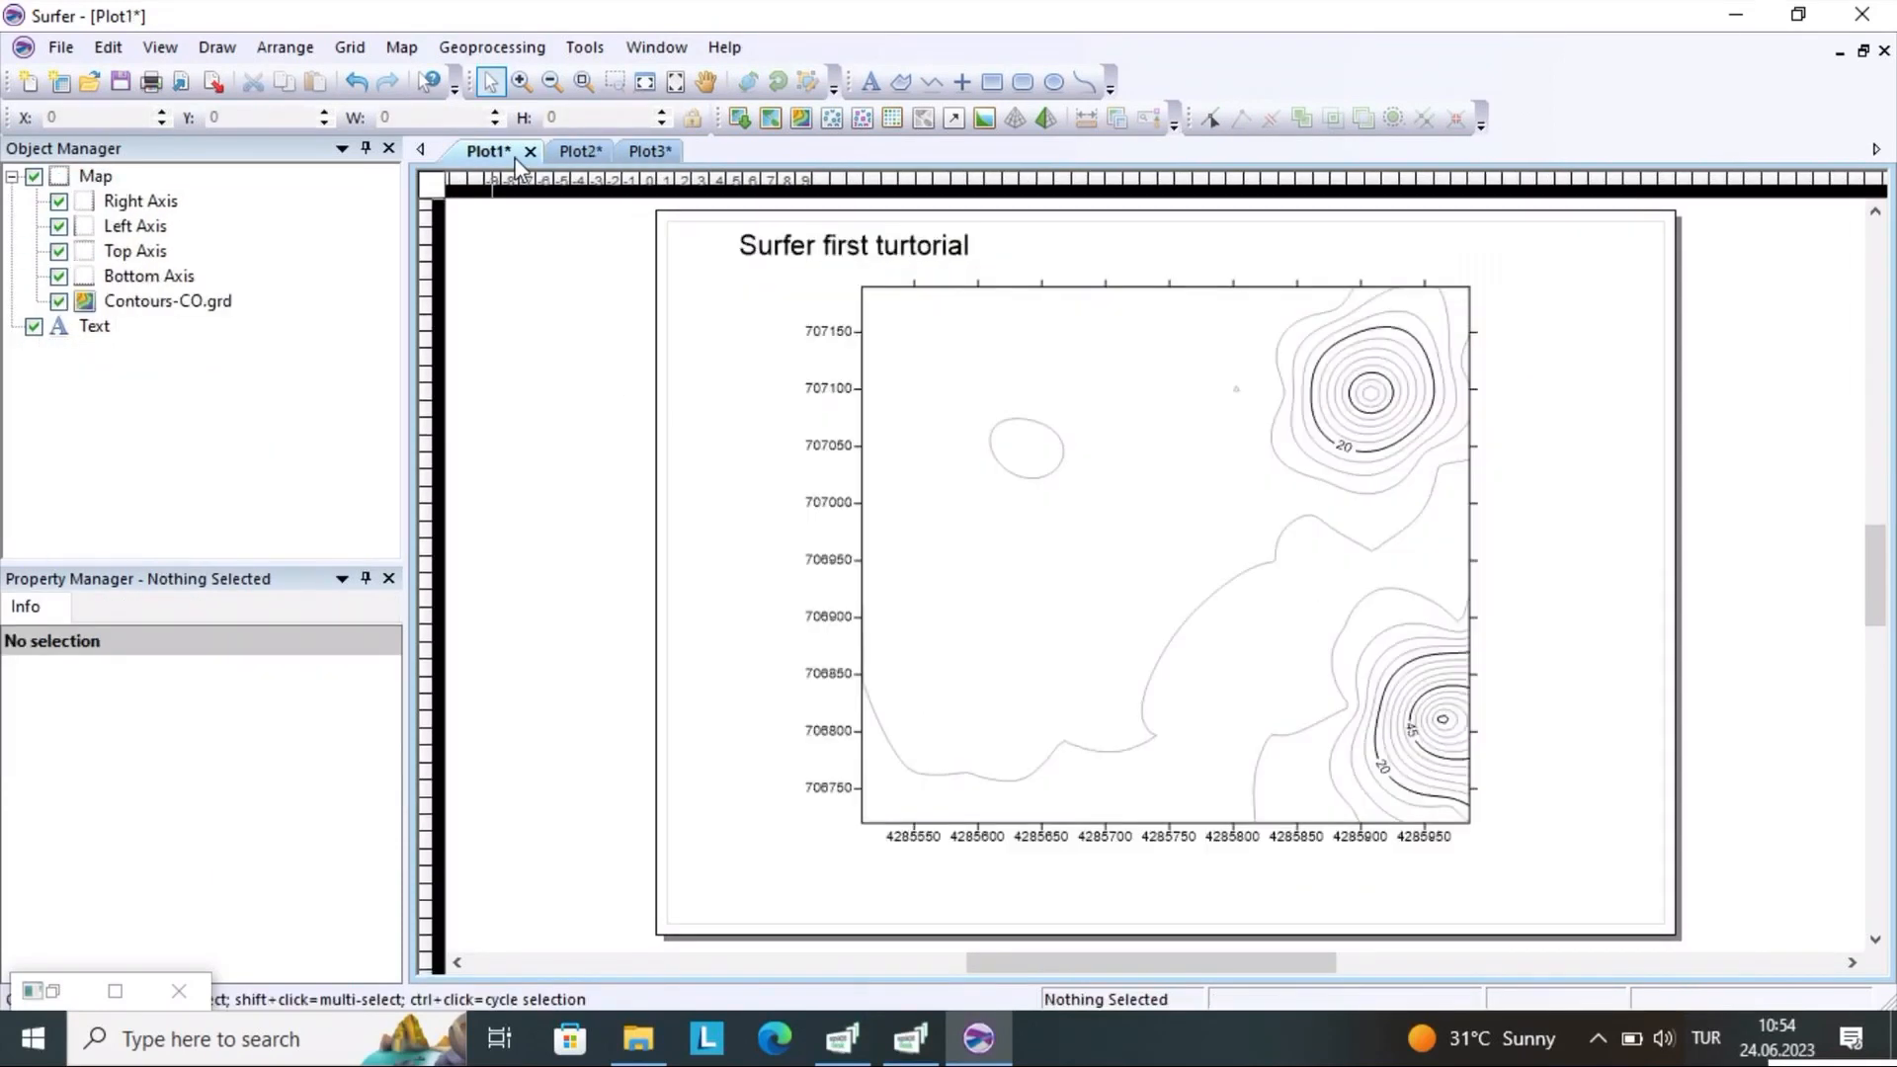
{"action": "left_click", "coordinate": [636, 156]}
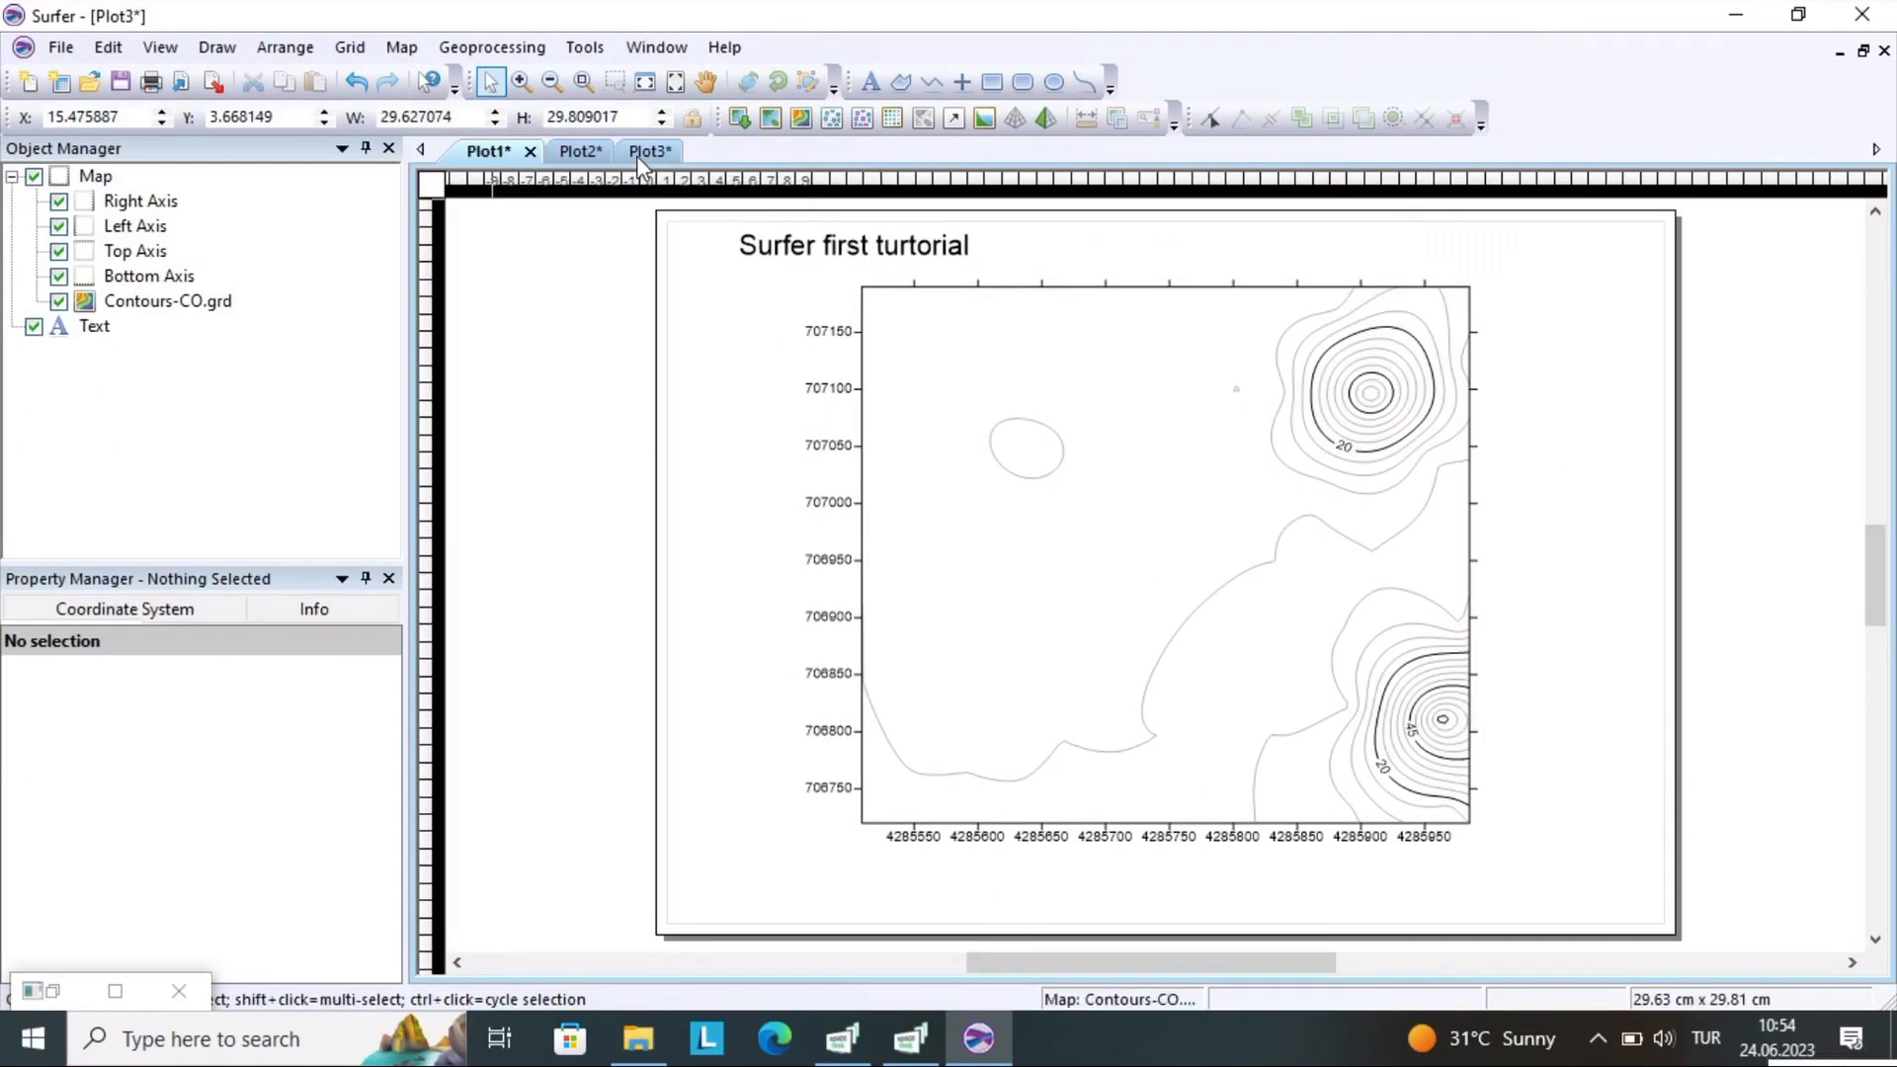
{"action": "left_click", "coordinate": [478, 151]}
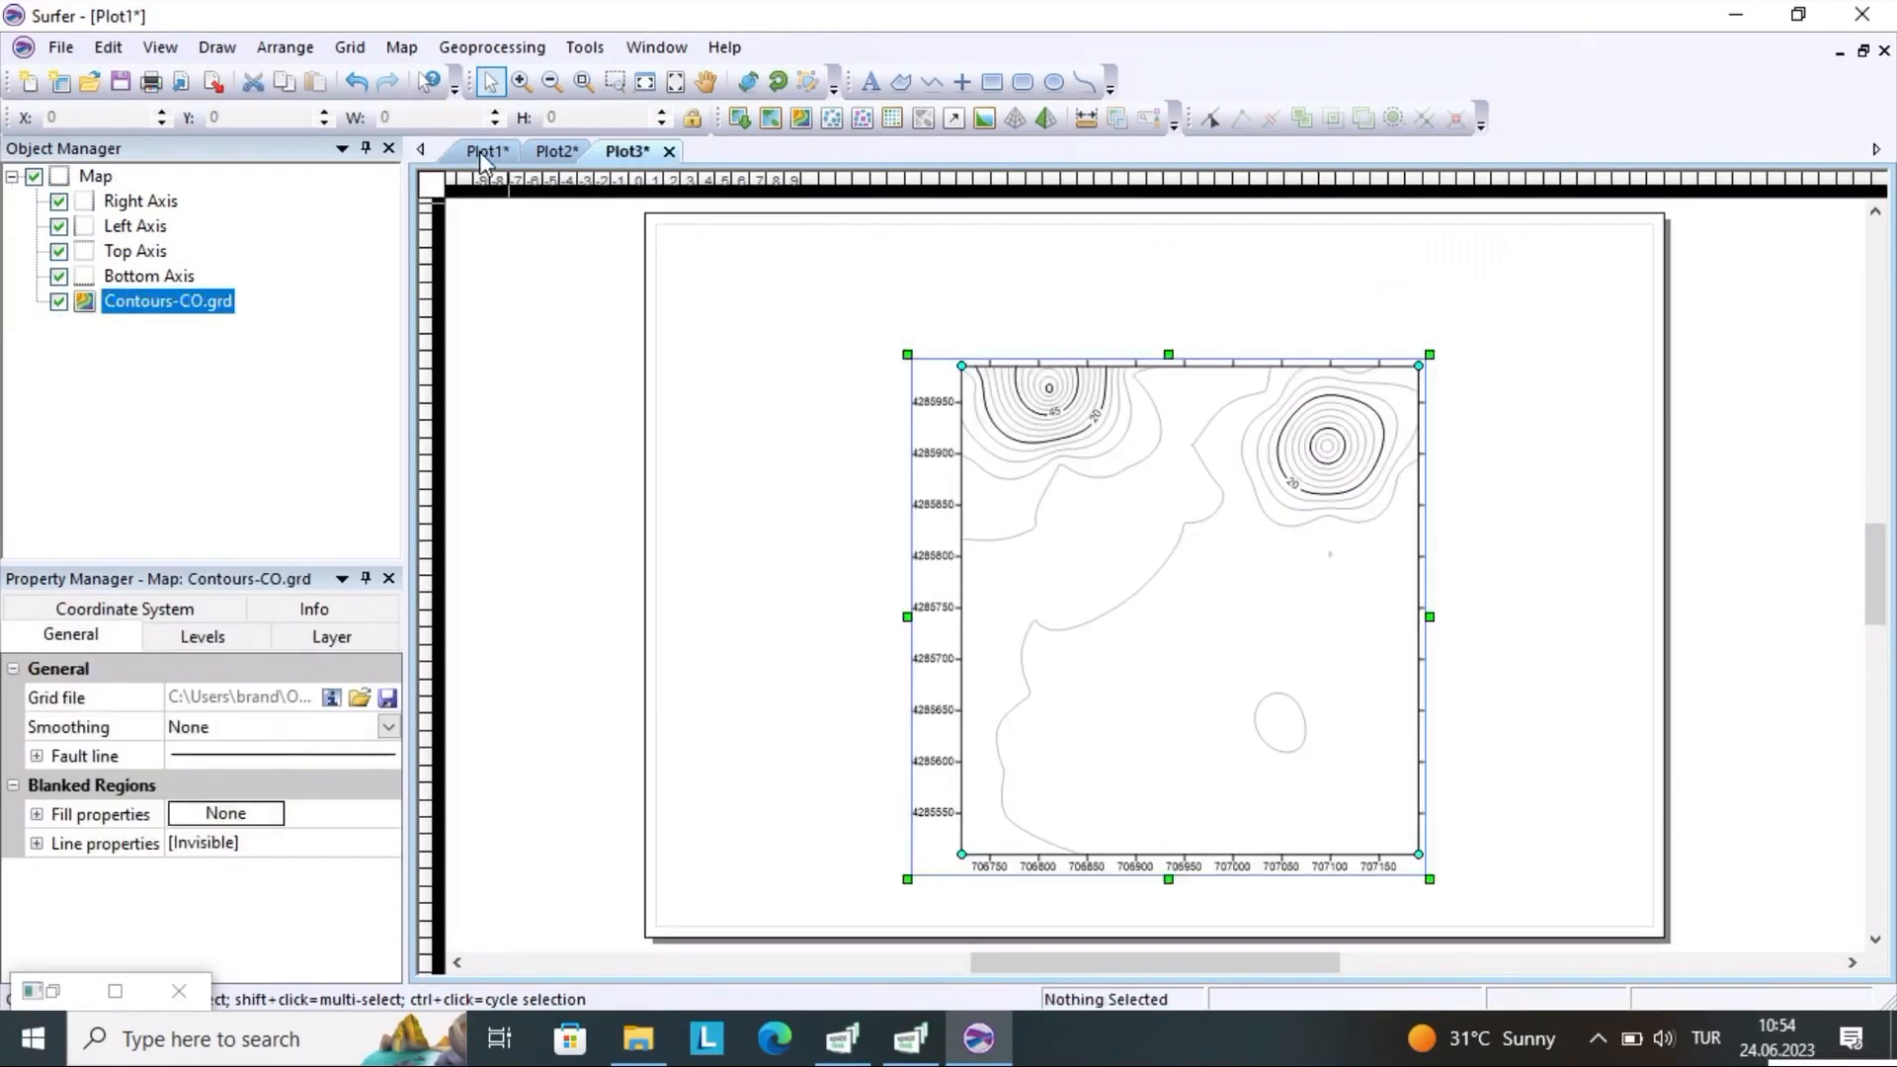
{"action": "left_click", "coordinate": [636, 154]}
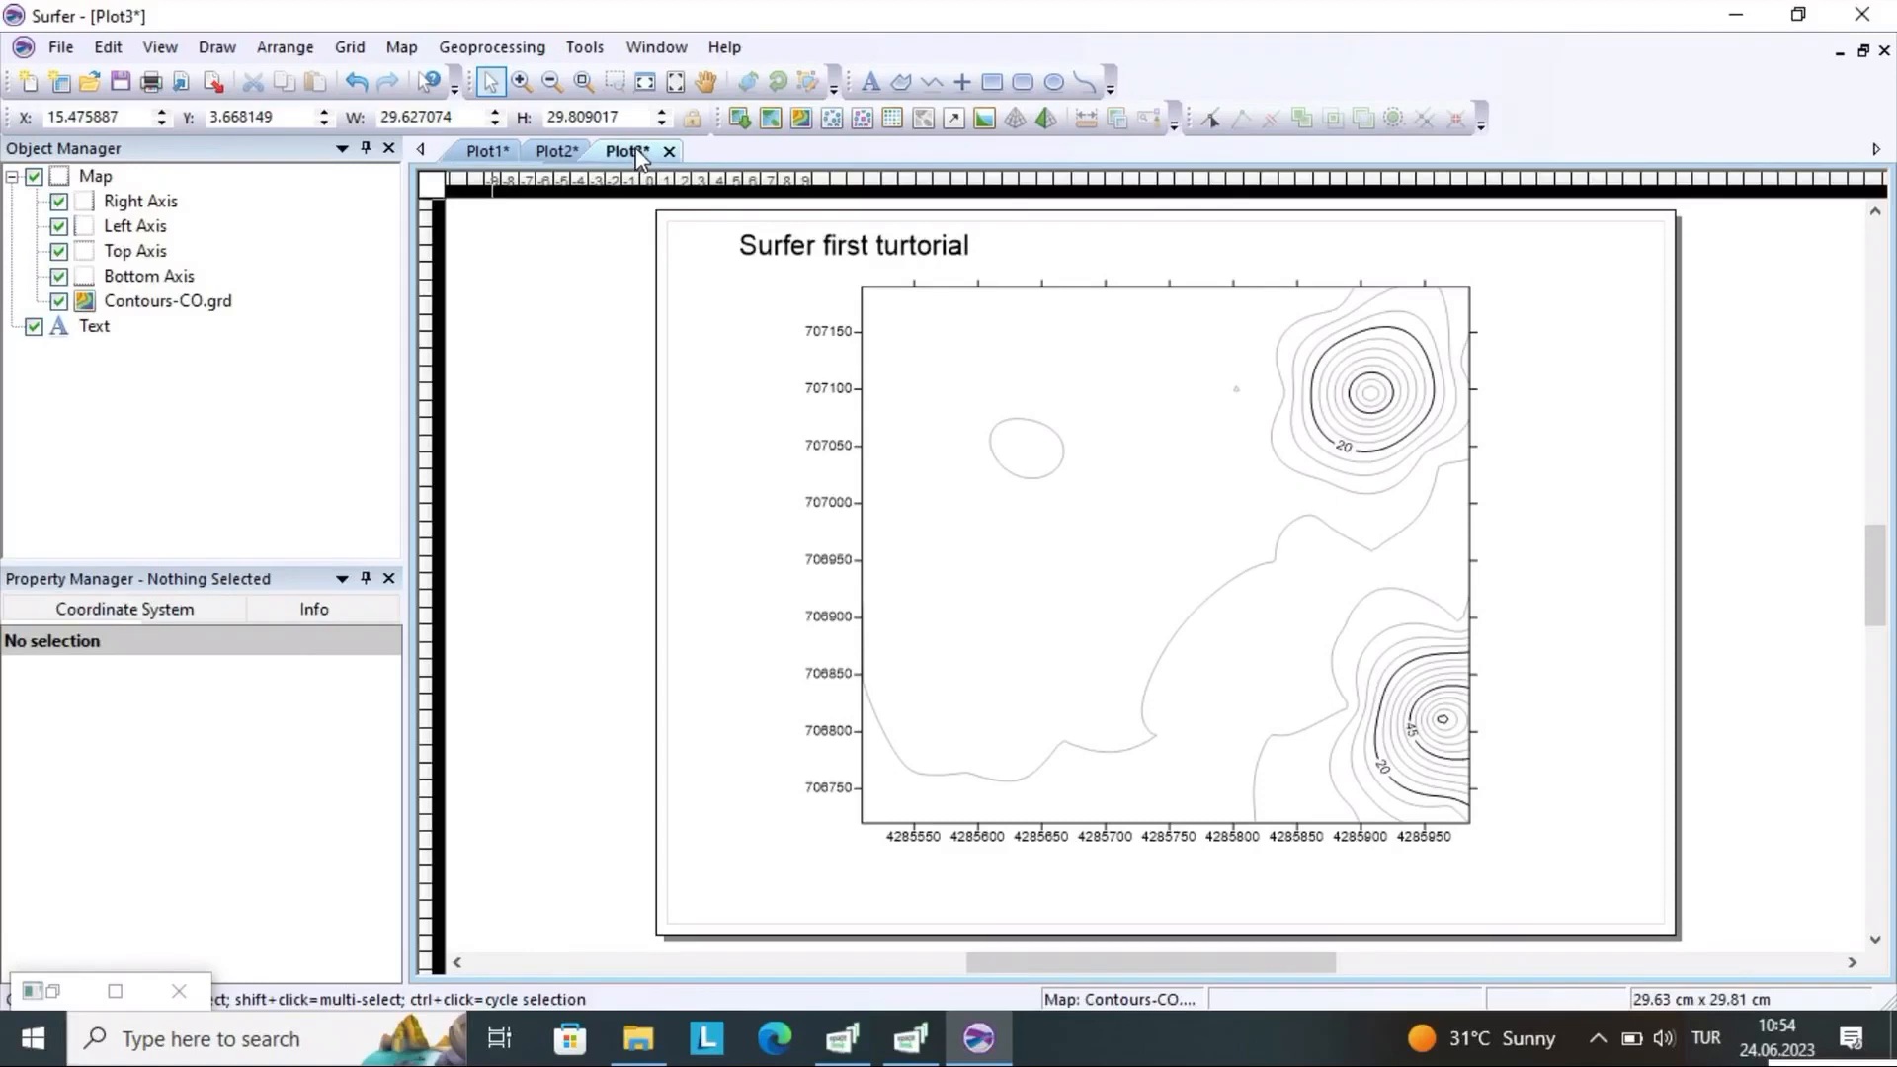